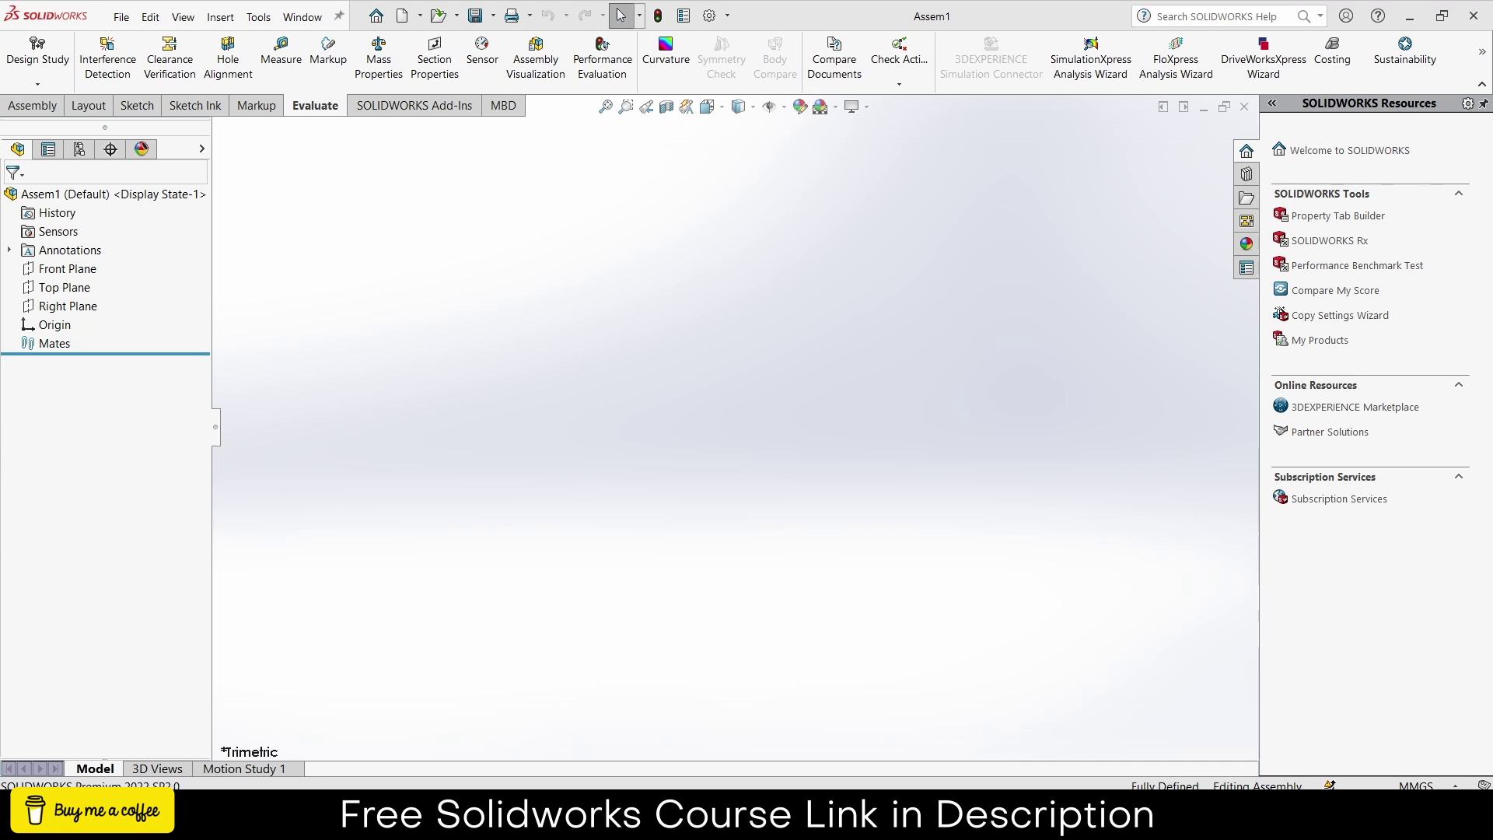
# Load the Toolbox add-in from the Design Library.
pyautogui.click(1246, 174)
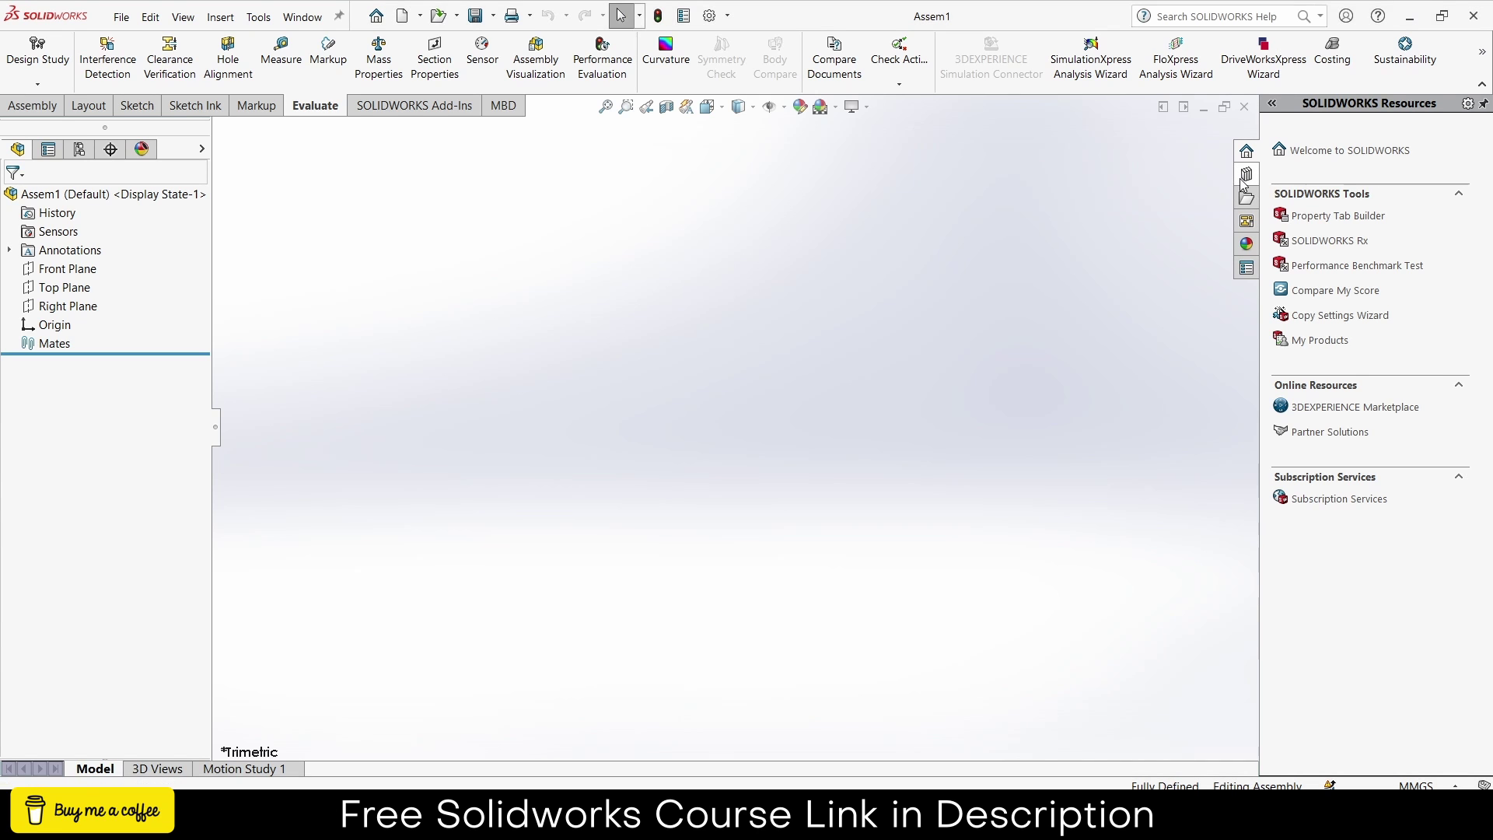
pyautogui.click(1321, 173)
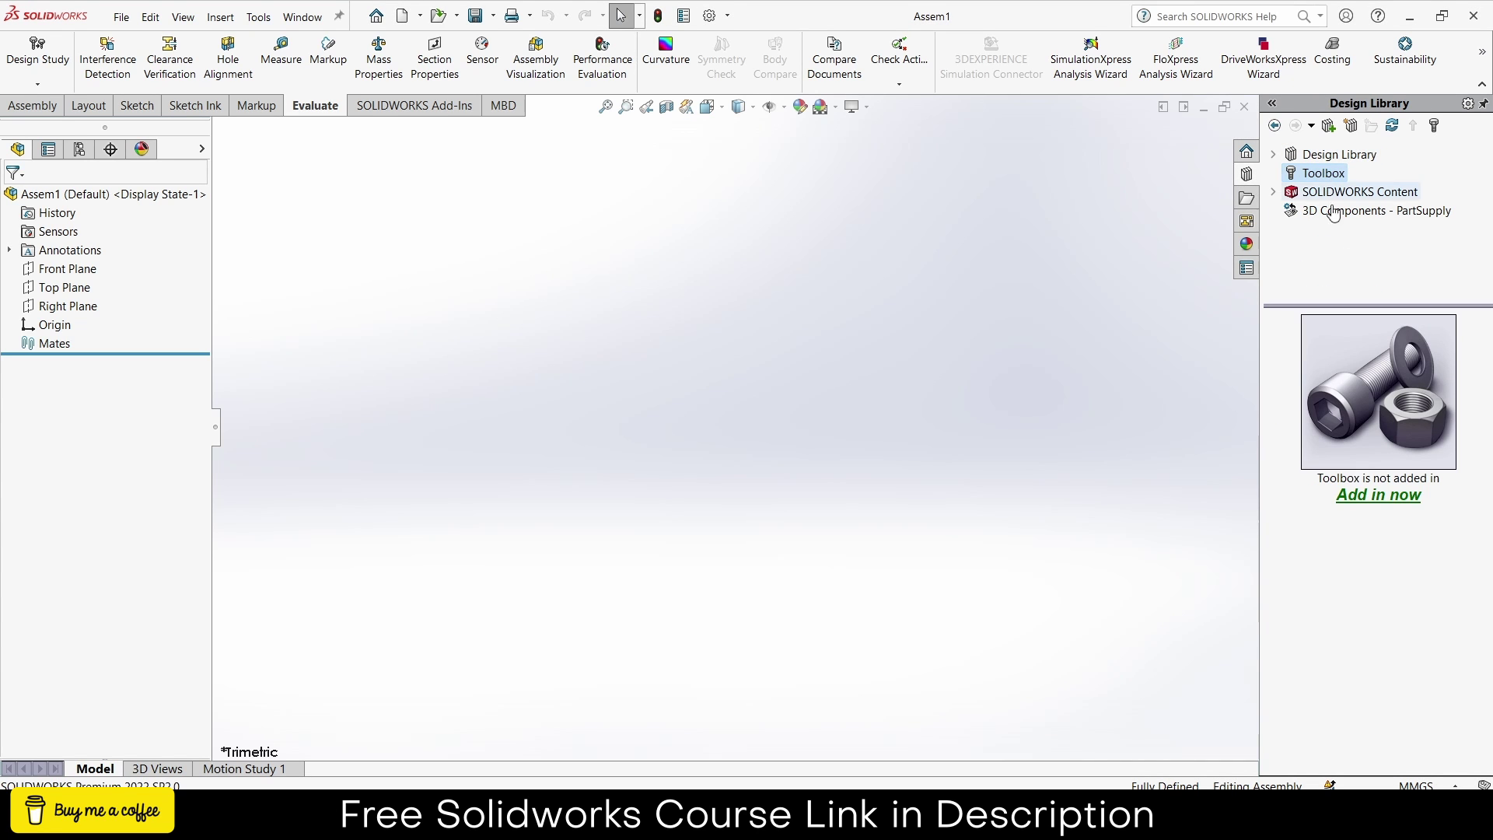
pyautogui.click(1376, 498)
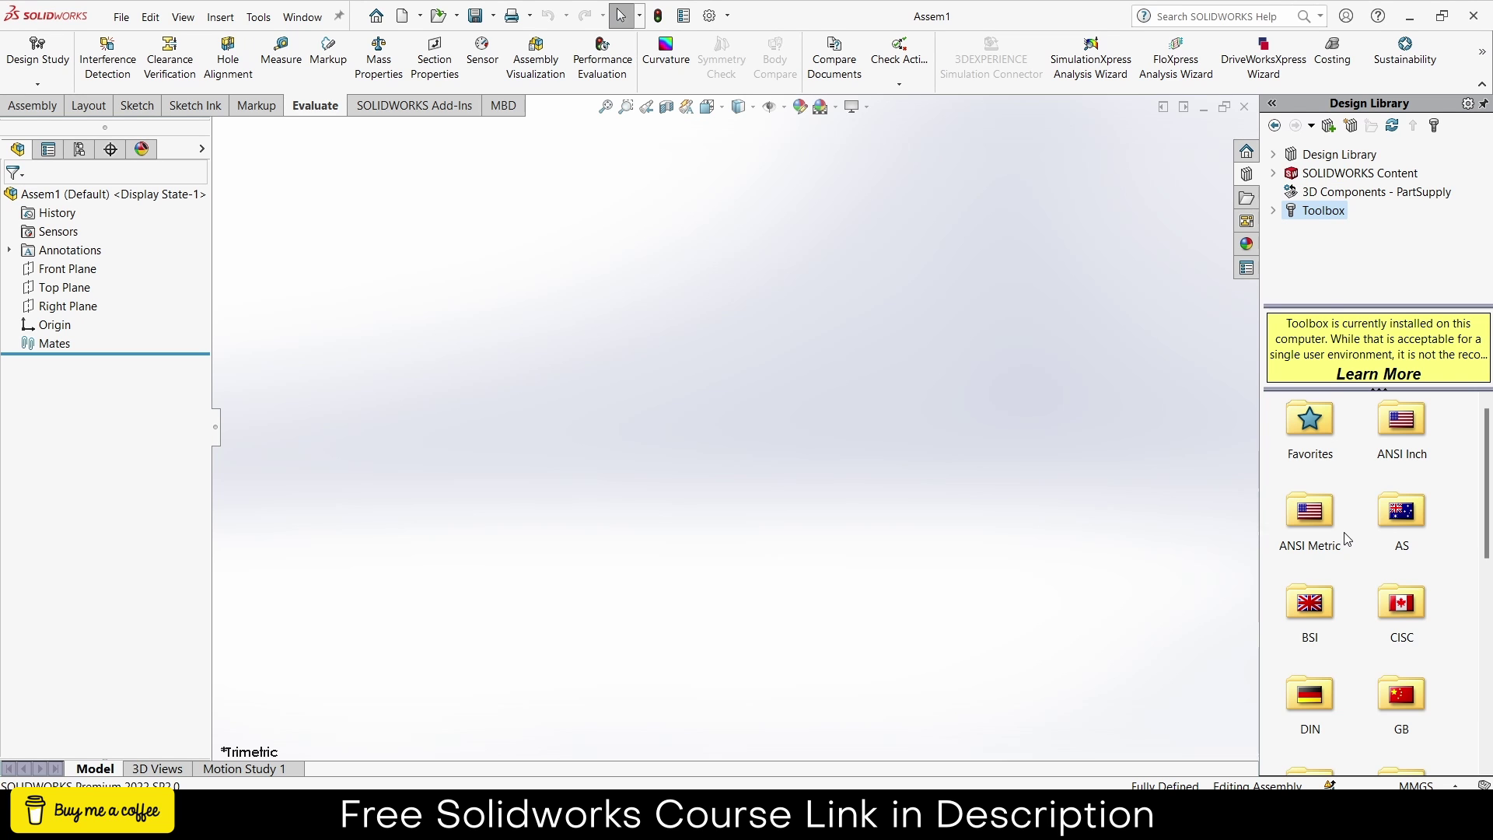
# Insert a Spur Gear into the assembly from the ANSI Metric Power Transmission gears in Toolbox.
pyautogui.doubleClick(1317, 511)
pyautogui.doubleClick(1324, 603)
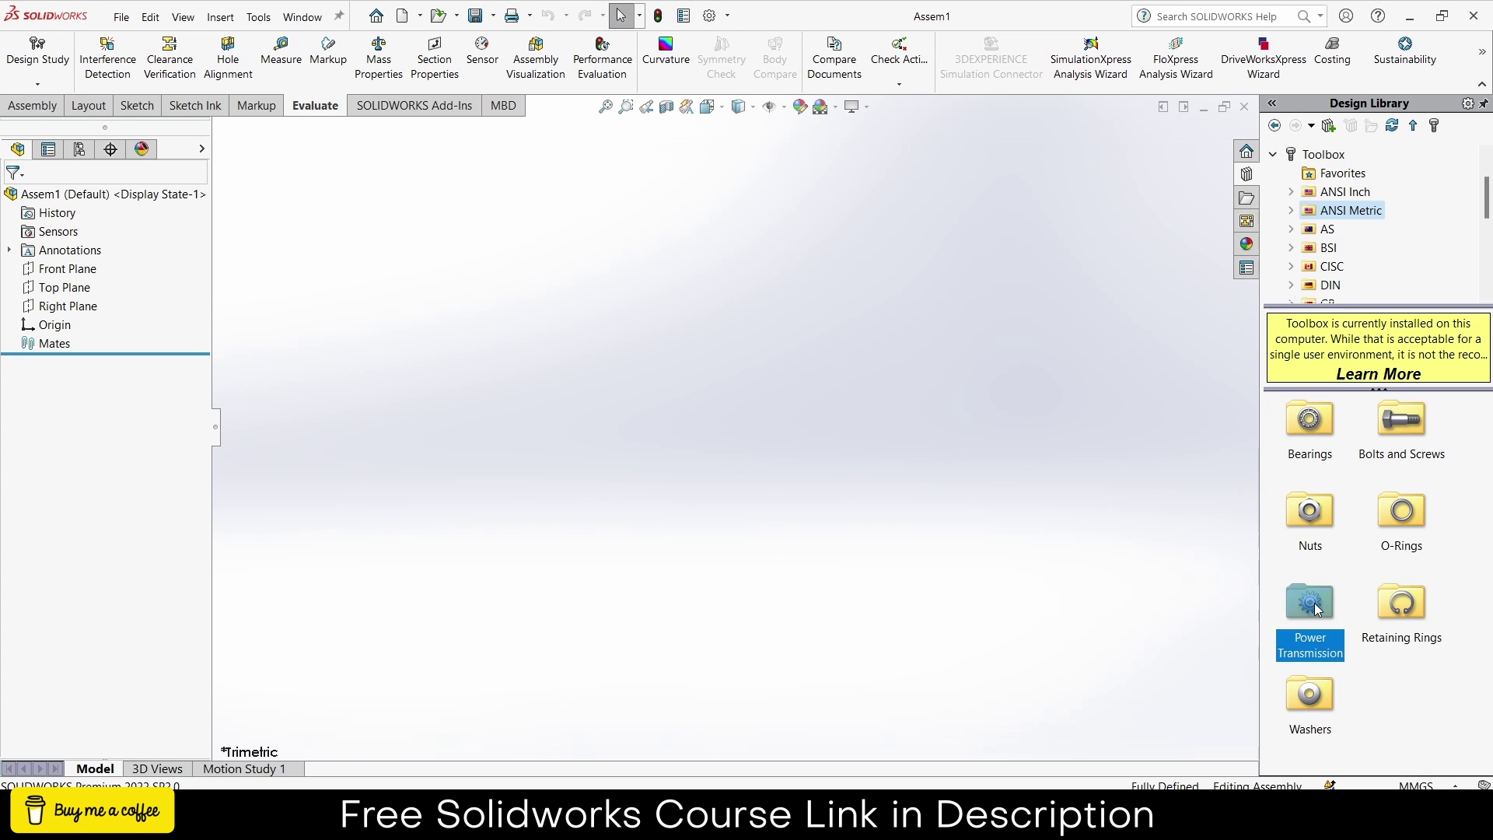
pyautogui.doubleClick(1321, 422)
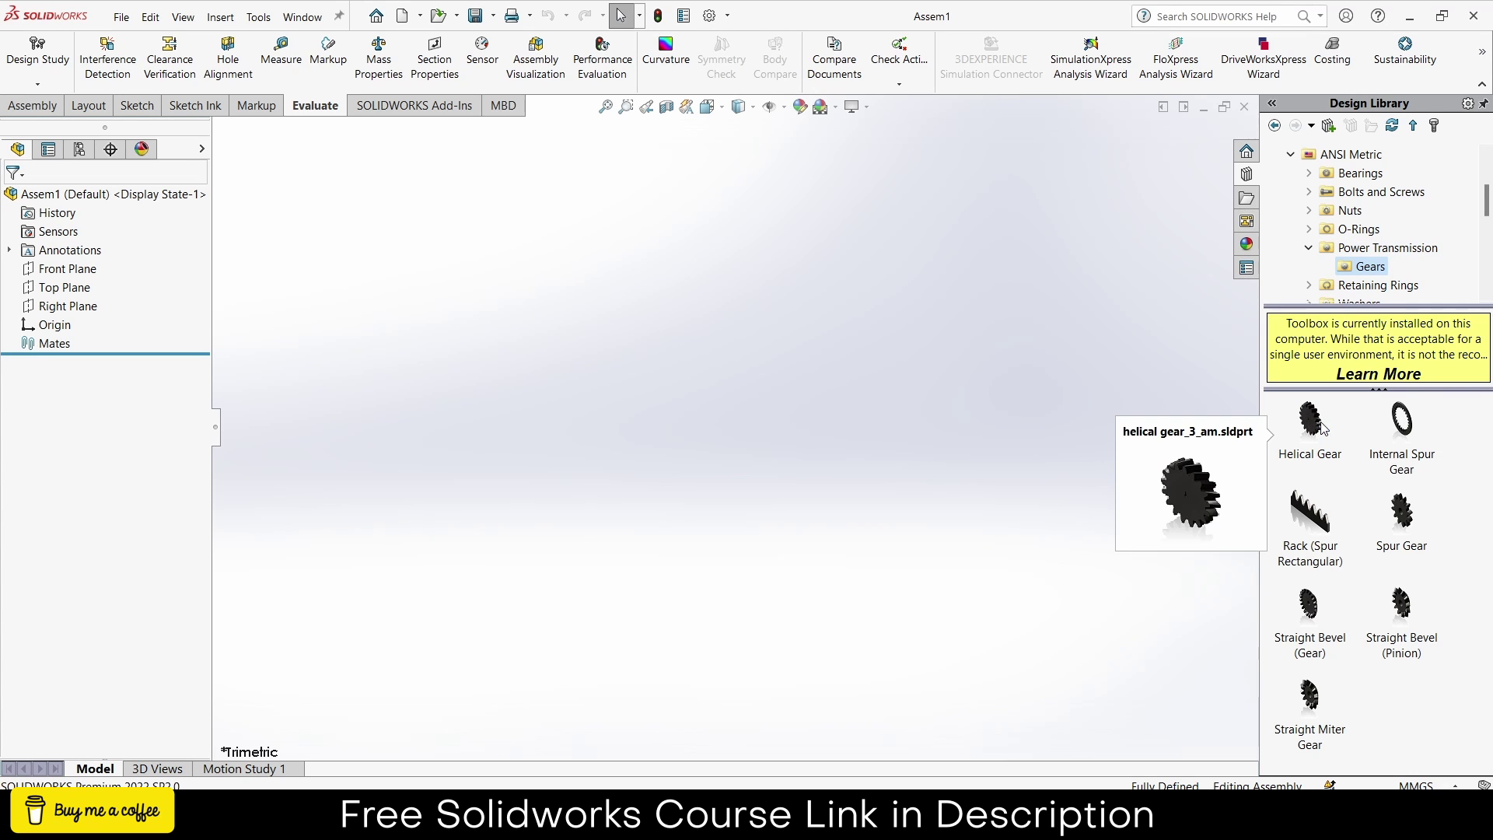
pyautogui.moveTo(1425, 523); pyautogui.dragTo(821, 351)
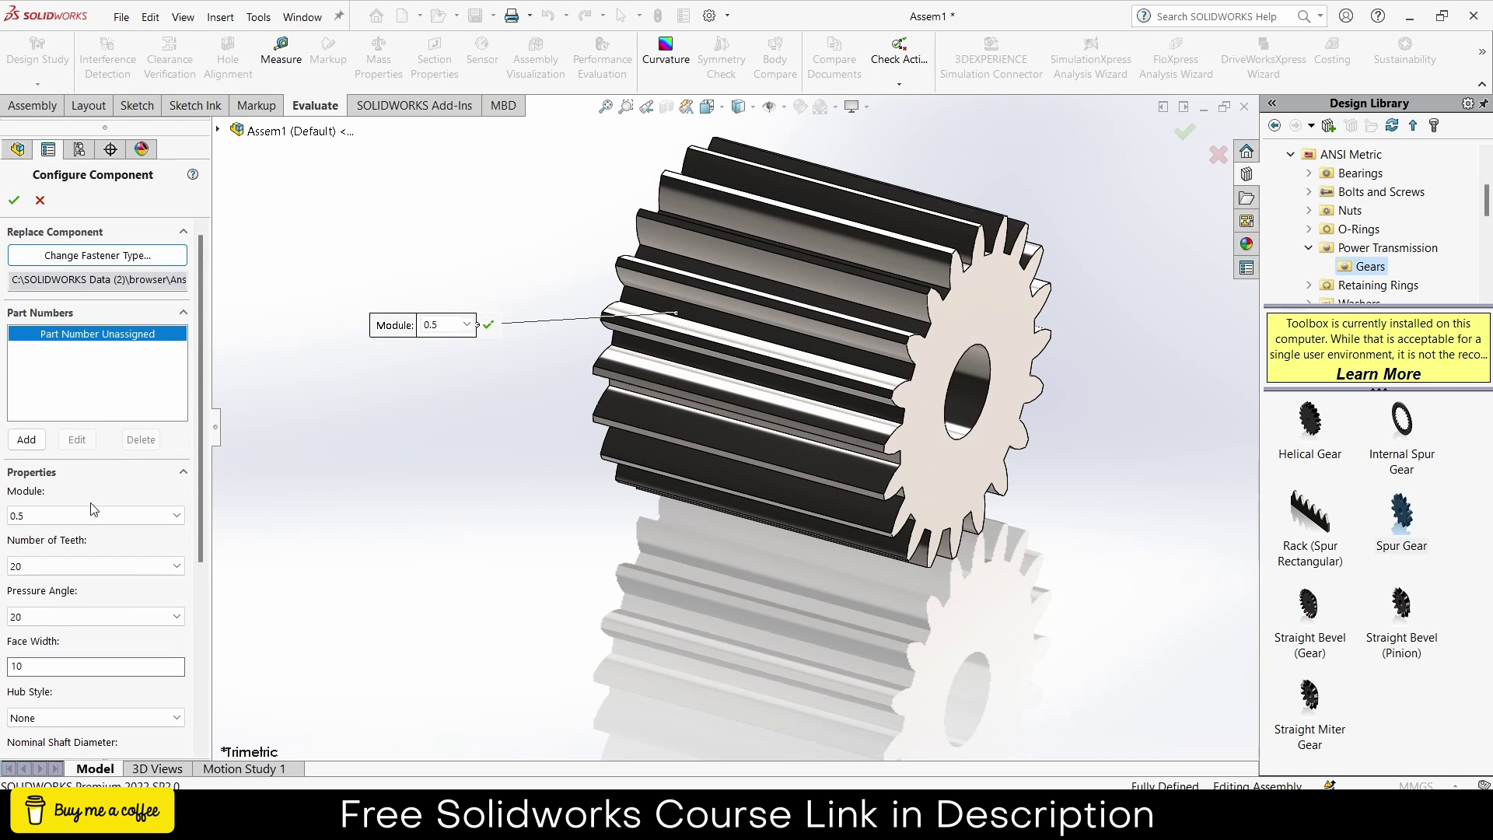
# Set the spur gear's module to 1 and its number of teeth to 30.
pyautogui.click(92, 513)
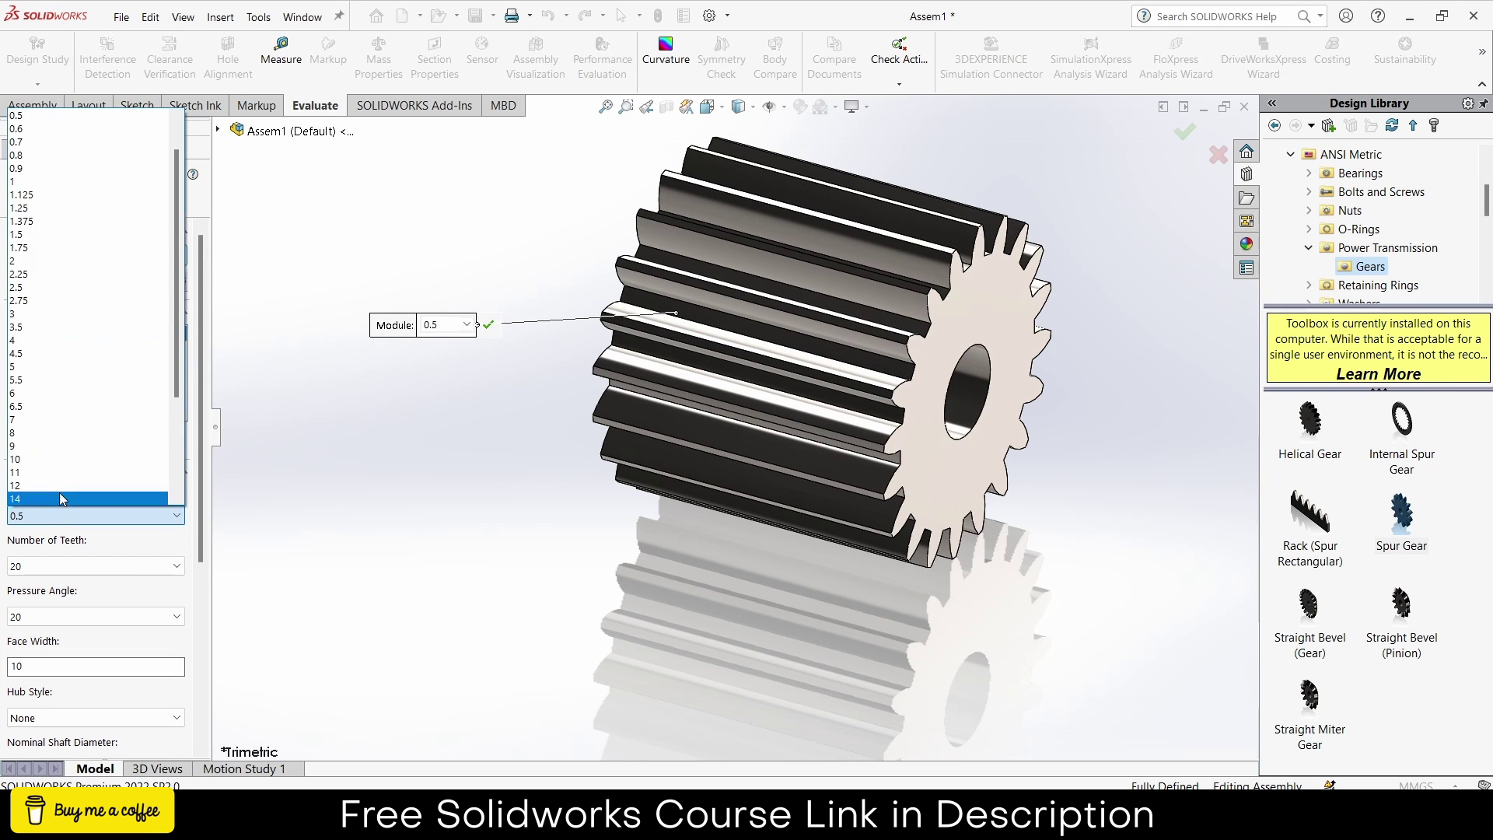
pyautogui.click(89, 181)
pyautogui.scroll(2, 672, 512)
pyautogui.moveTo(672, 512); pyautogui.dragTo(639, 502, button='middle')
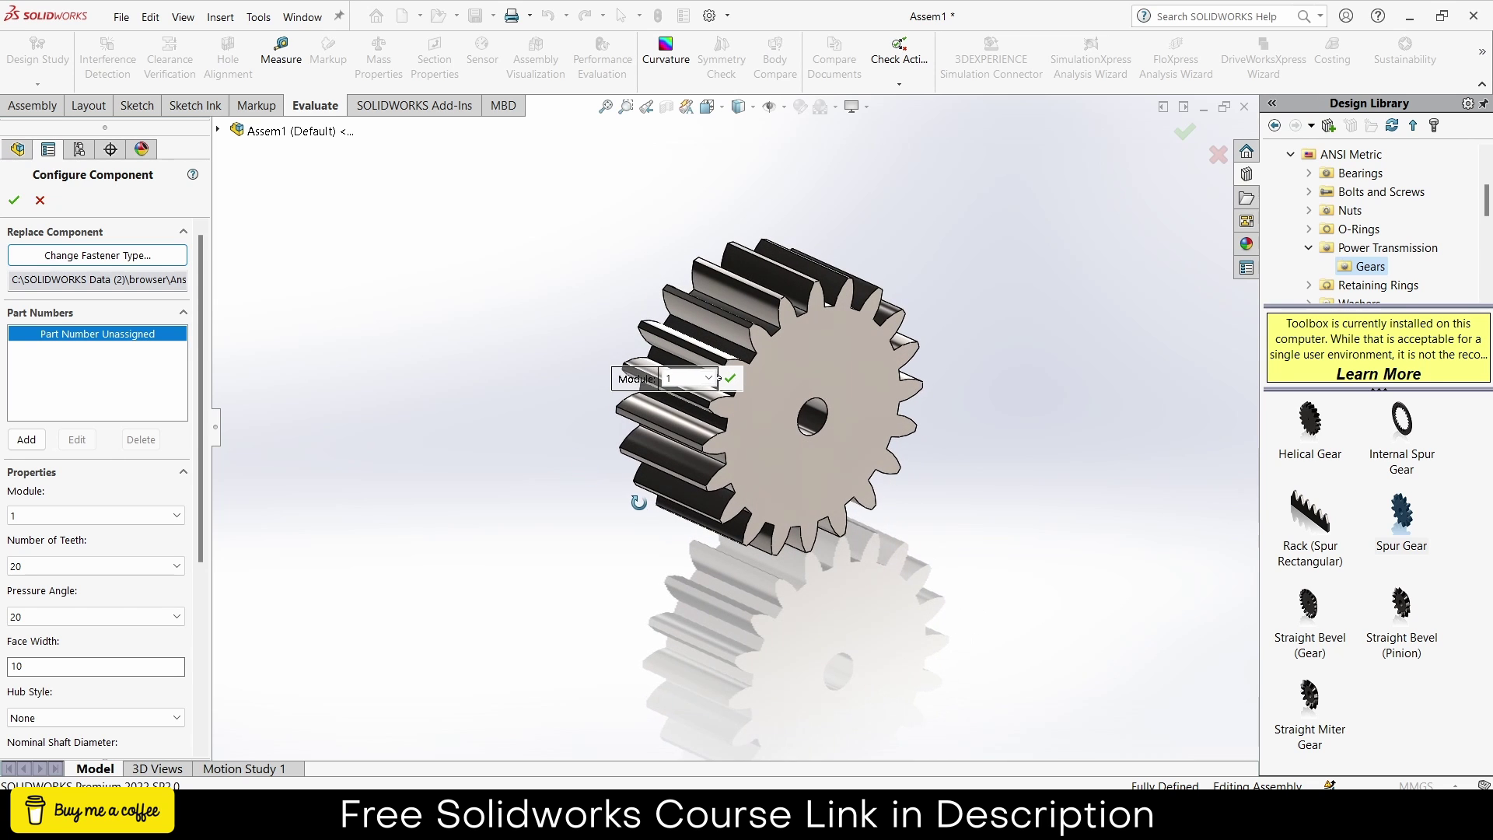
pyautogui.click(106, 574)
pyautogui.click(125, 300)
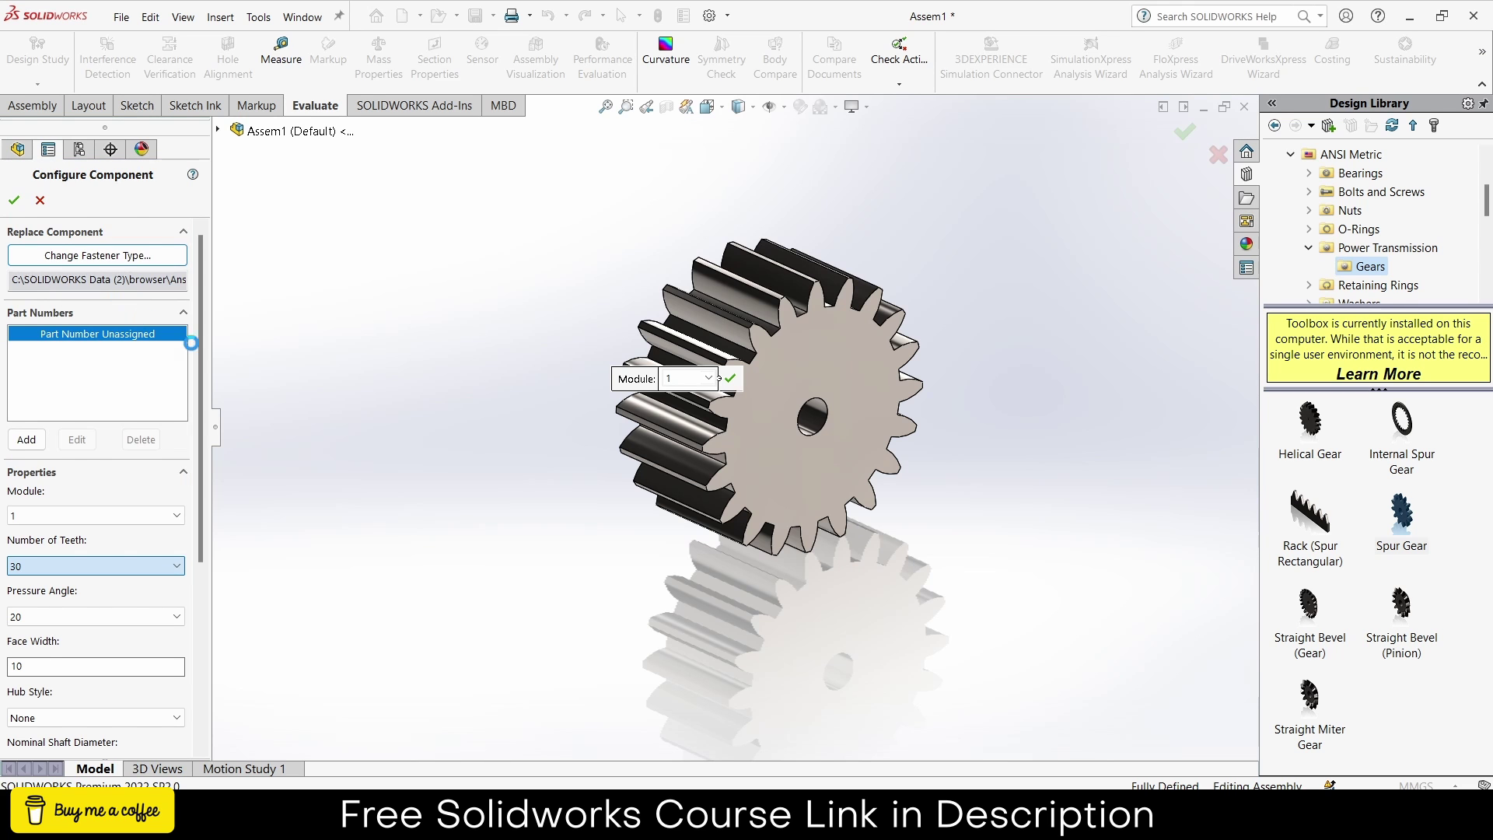
pyautogui.moveTo(690, 487); pyautogui.dragTo(652, 477, button='middle')
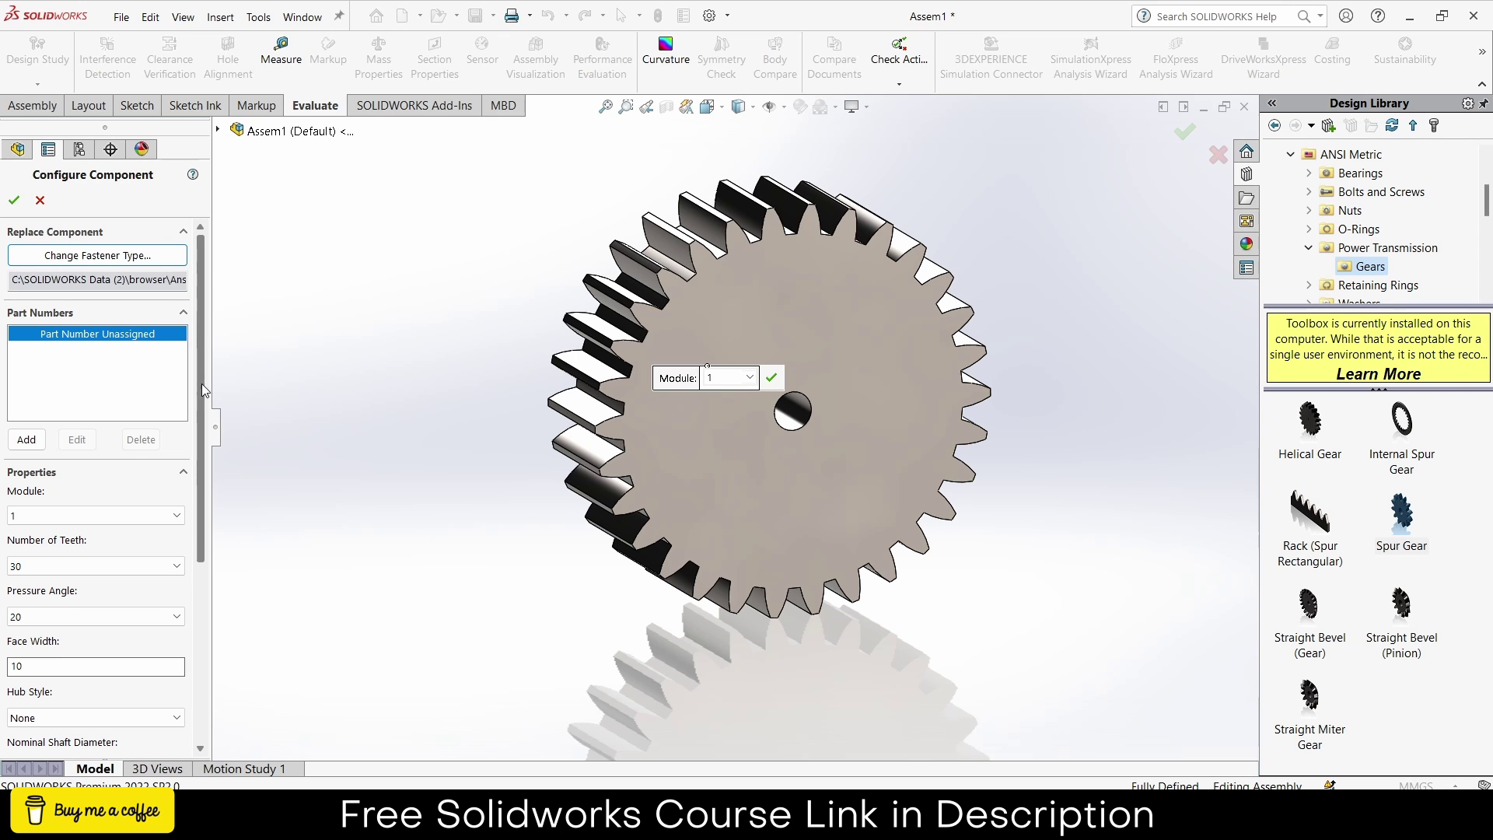
# Set the spur gear's nominal shaft diameter to 5.
pyautogui.scroll(-5, 93, 544)
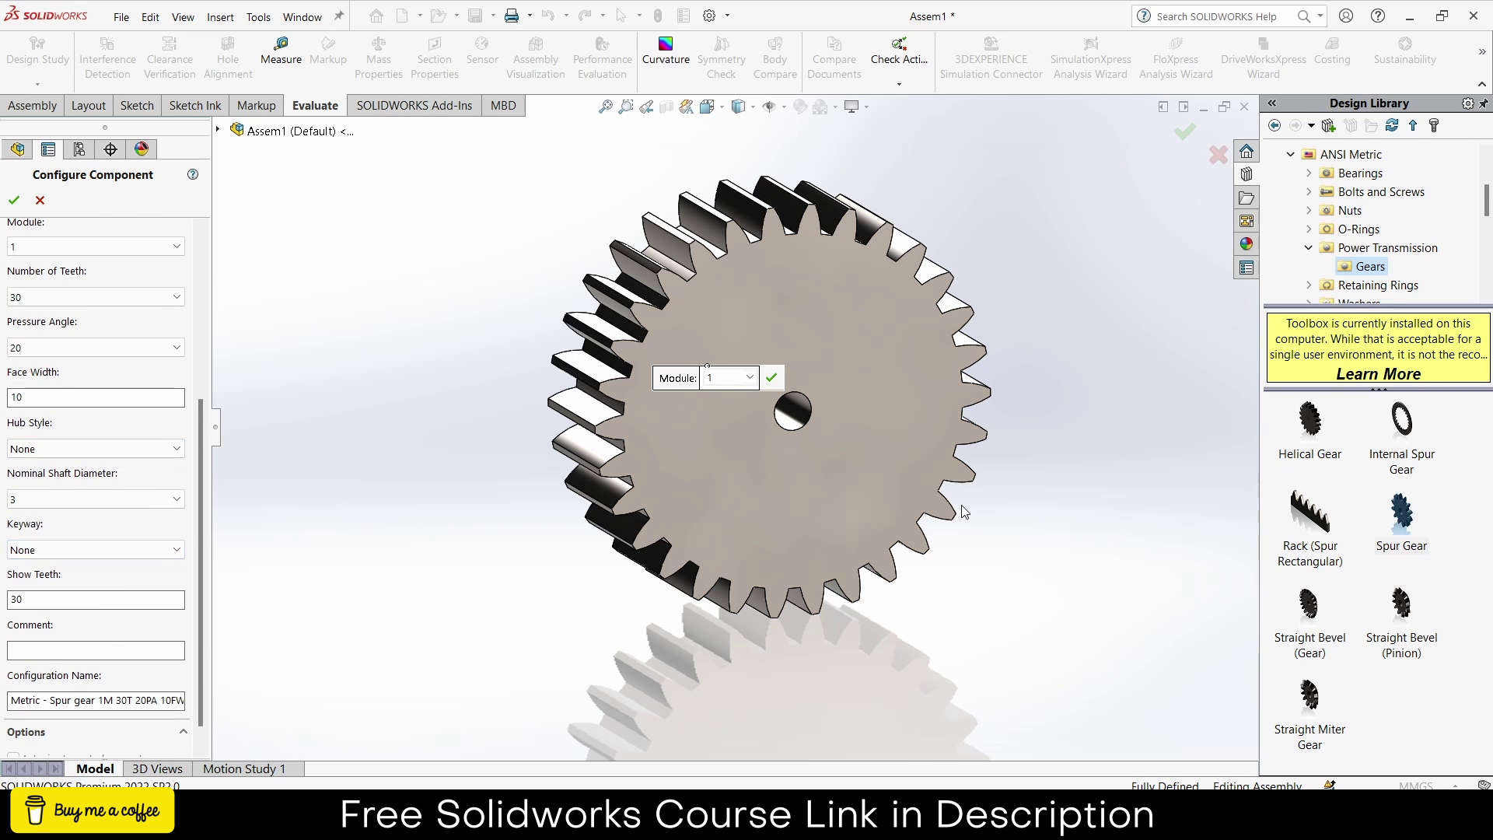
pyautogui.click(117, 498)
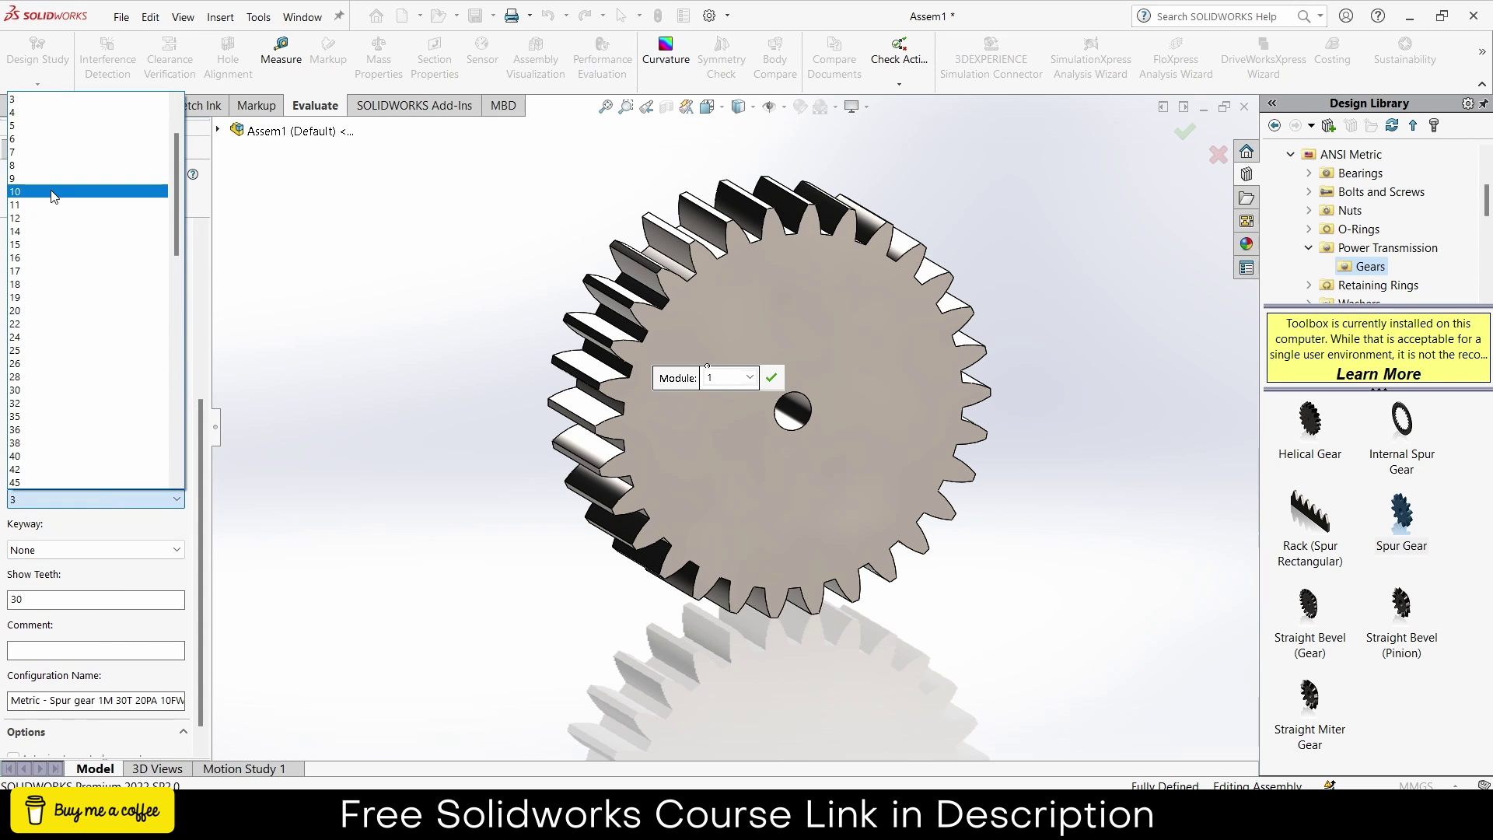
pyautogui.click(54, 127)
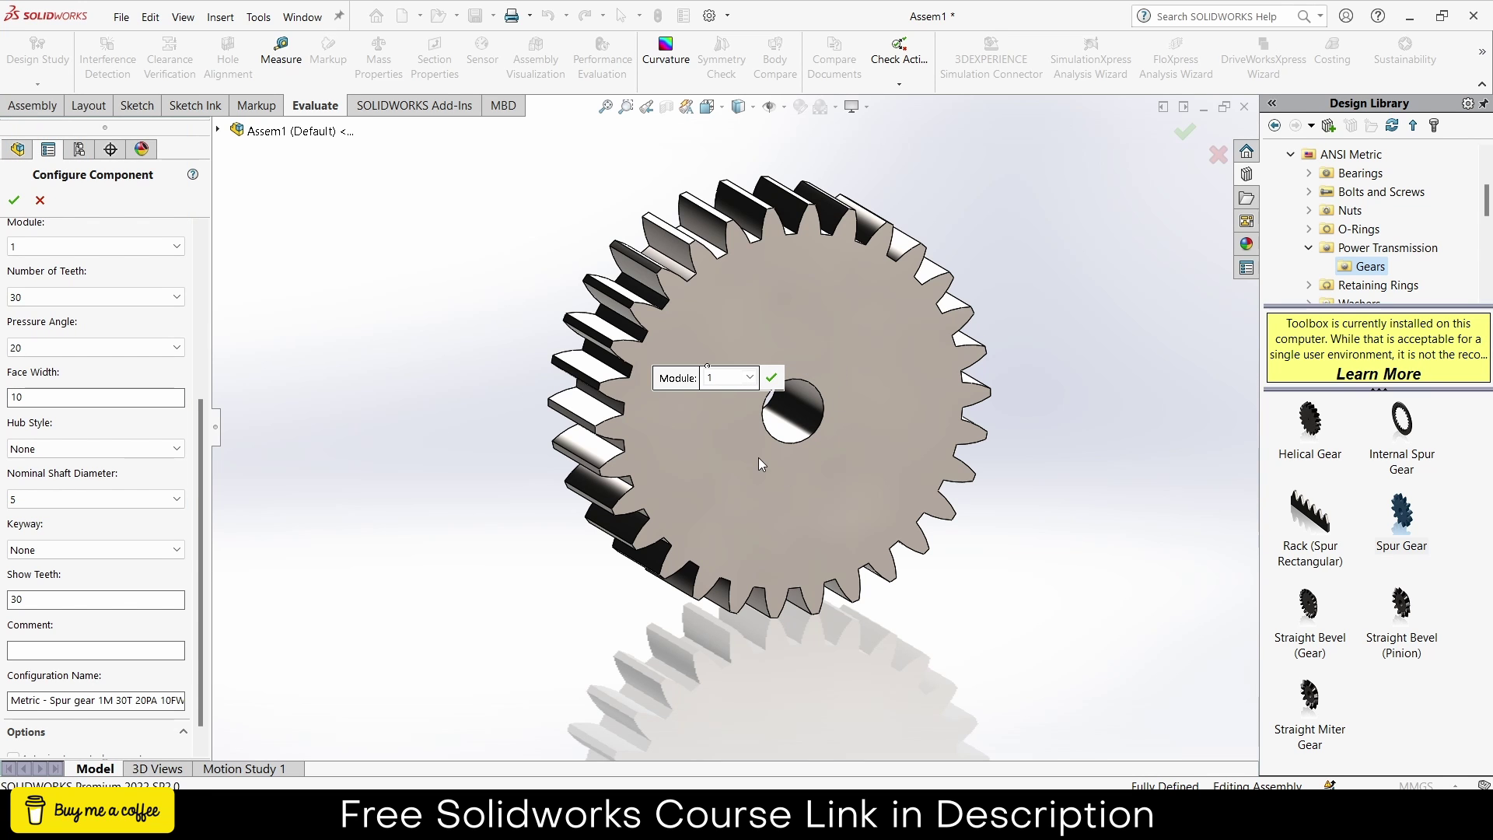
# Try the One Side hub style on the spur gear and return the hub style to None.
pyautogui.click(100, 449)
pyautogui.click(107, 480)
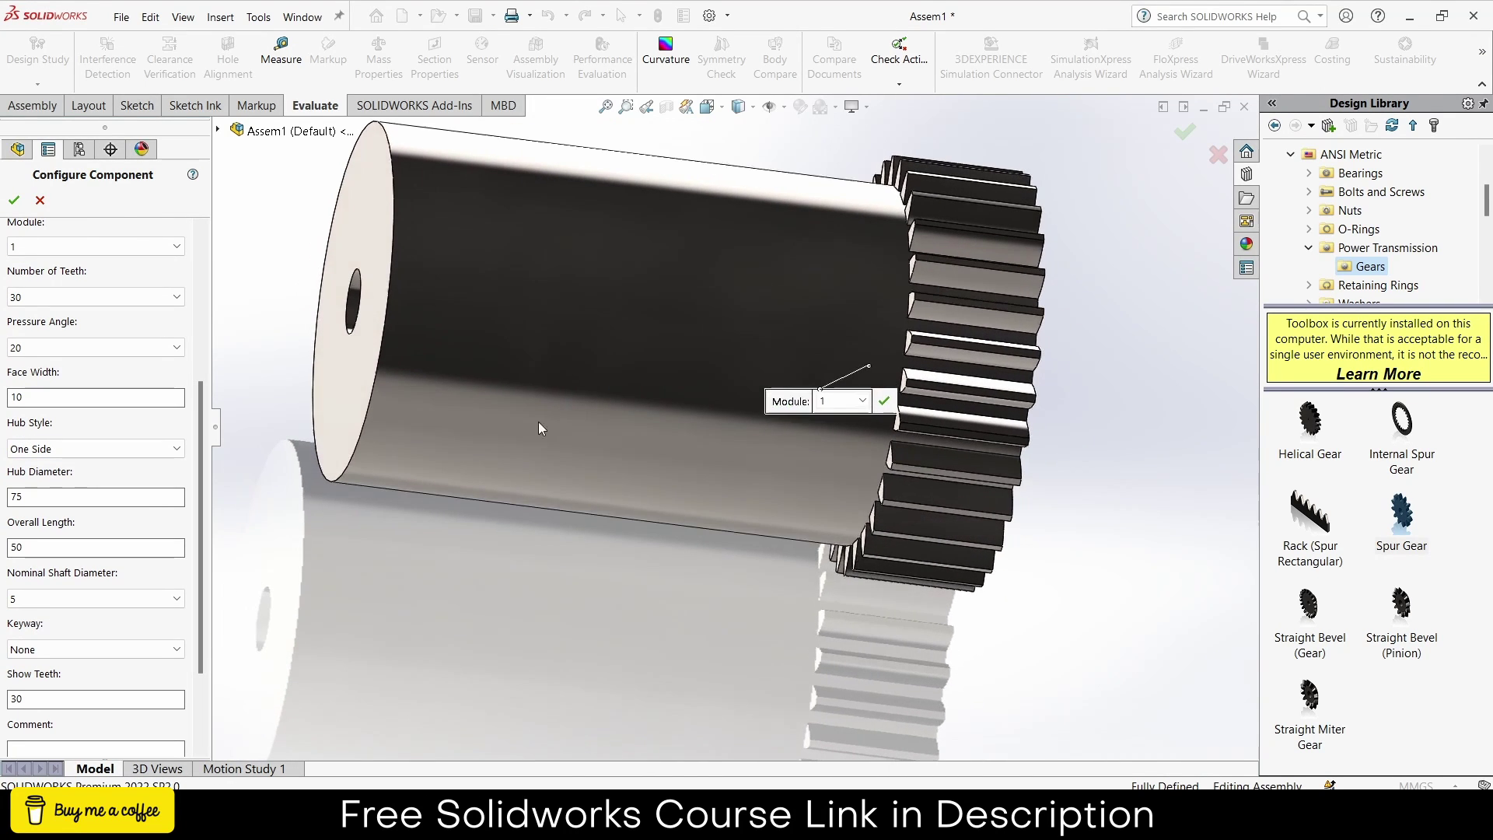
pyautogui.click(139, 452)
pyautogui.click(31, 466)
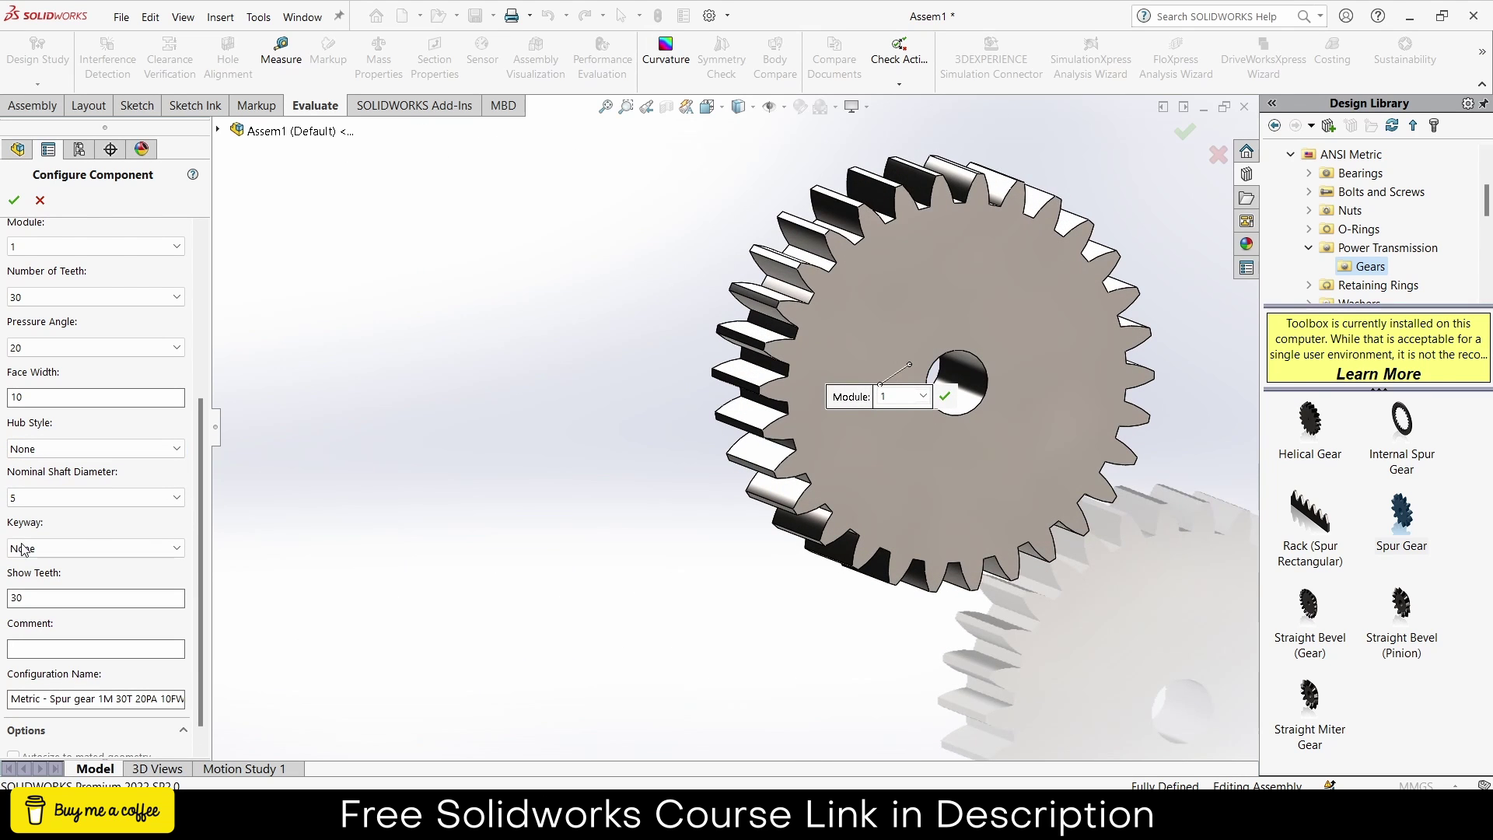
# Keep the spur gear's keyway at None and accept the configuration without placing further copies.
pyautogui.click(94, 548)
pyautogui.click(108, 547)
pyautogui.click(13, 202)
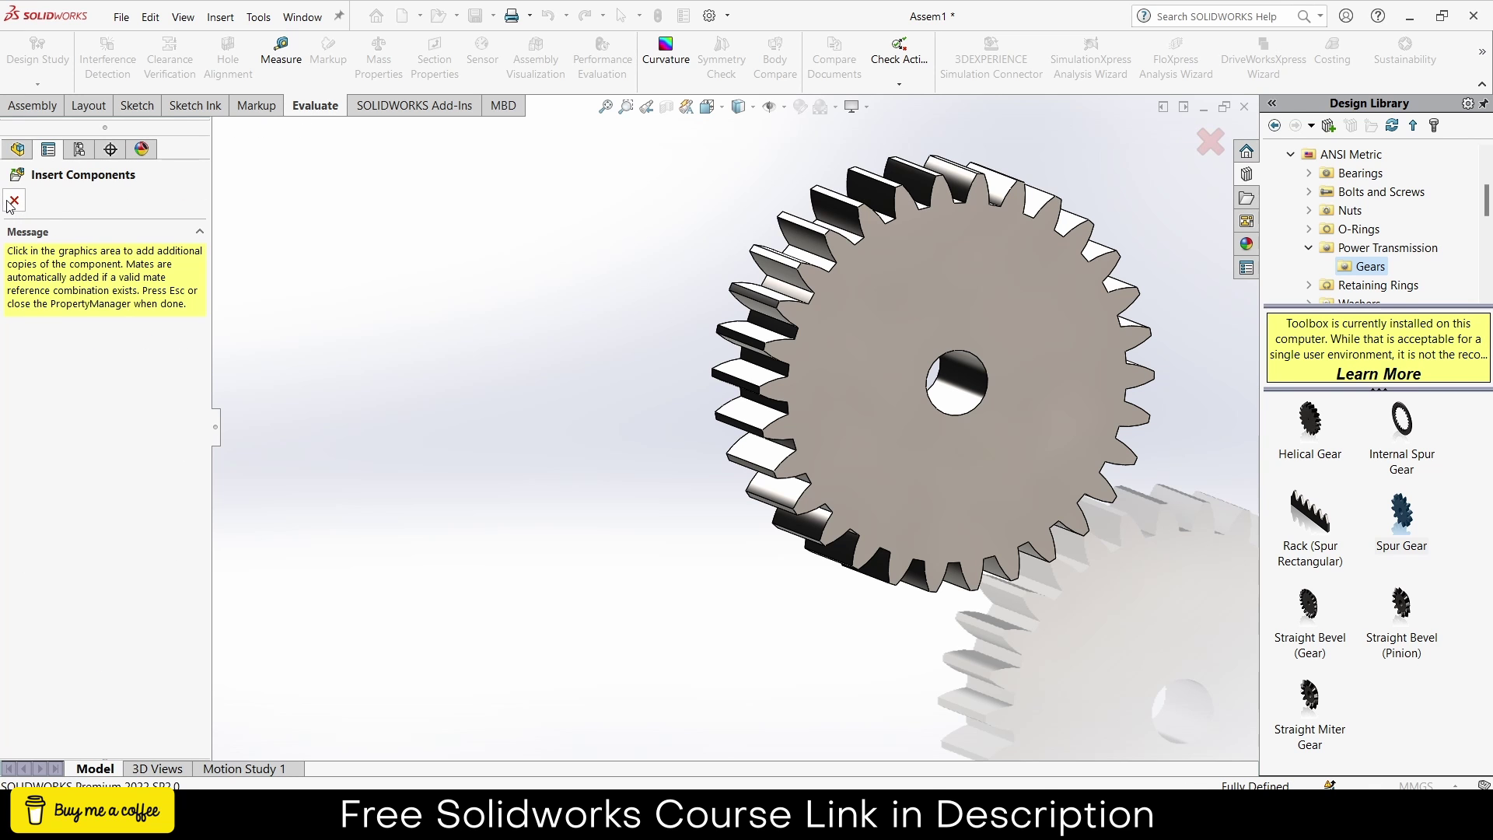
pyautogui.click(13, 201)
# Insert a Rack (Spur Rectangular) from the Toolbox gears near the spur gear and set its module to 1.
pyautogui.scroll(3, 580, 376)
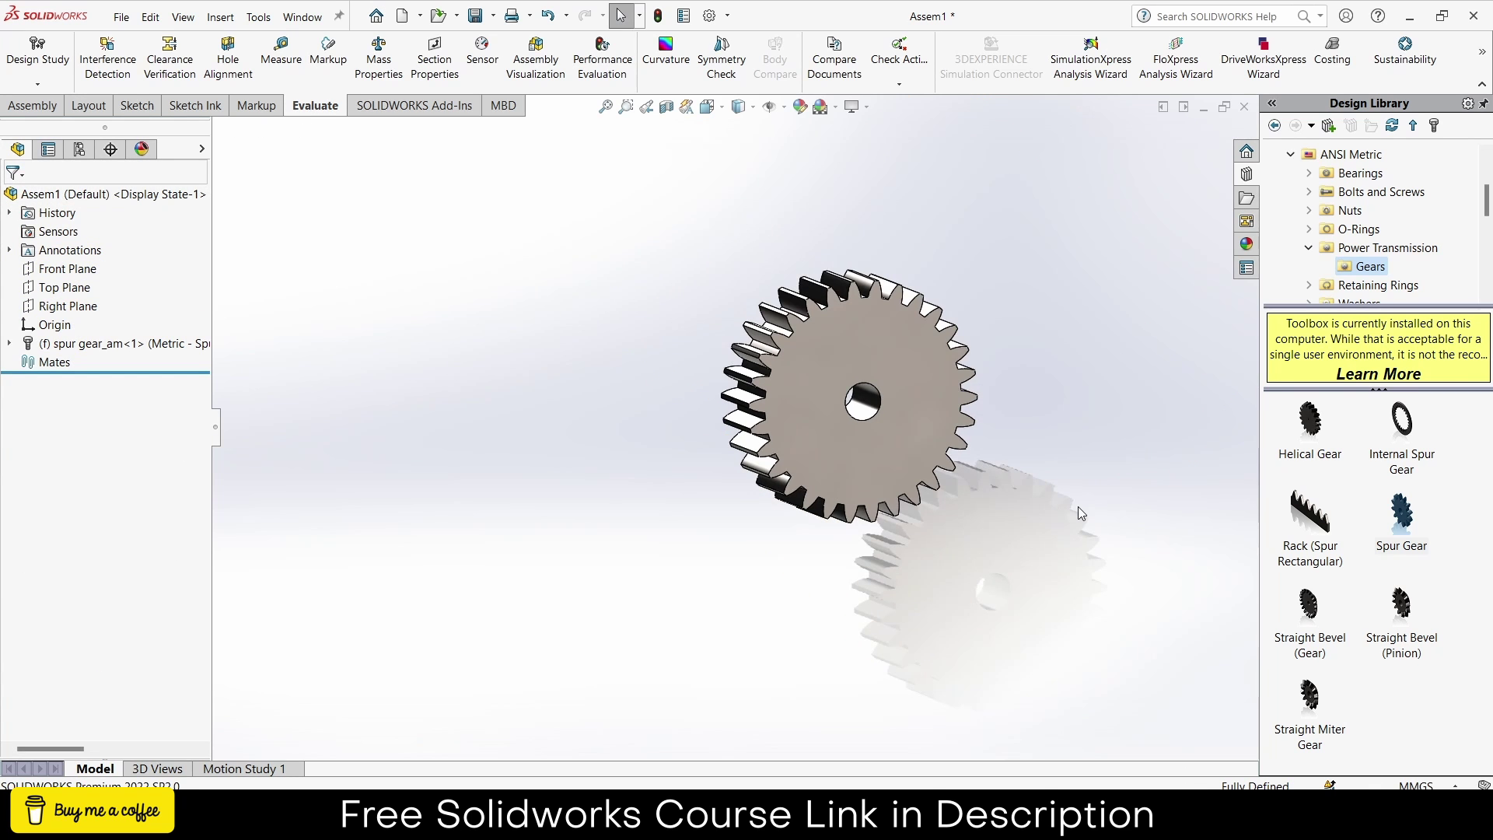
pyautogui.scroll(-1, 1080, 514)
pyautogui.moveTo(1319, 523); pyautogui.dragTo(739, 579)
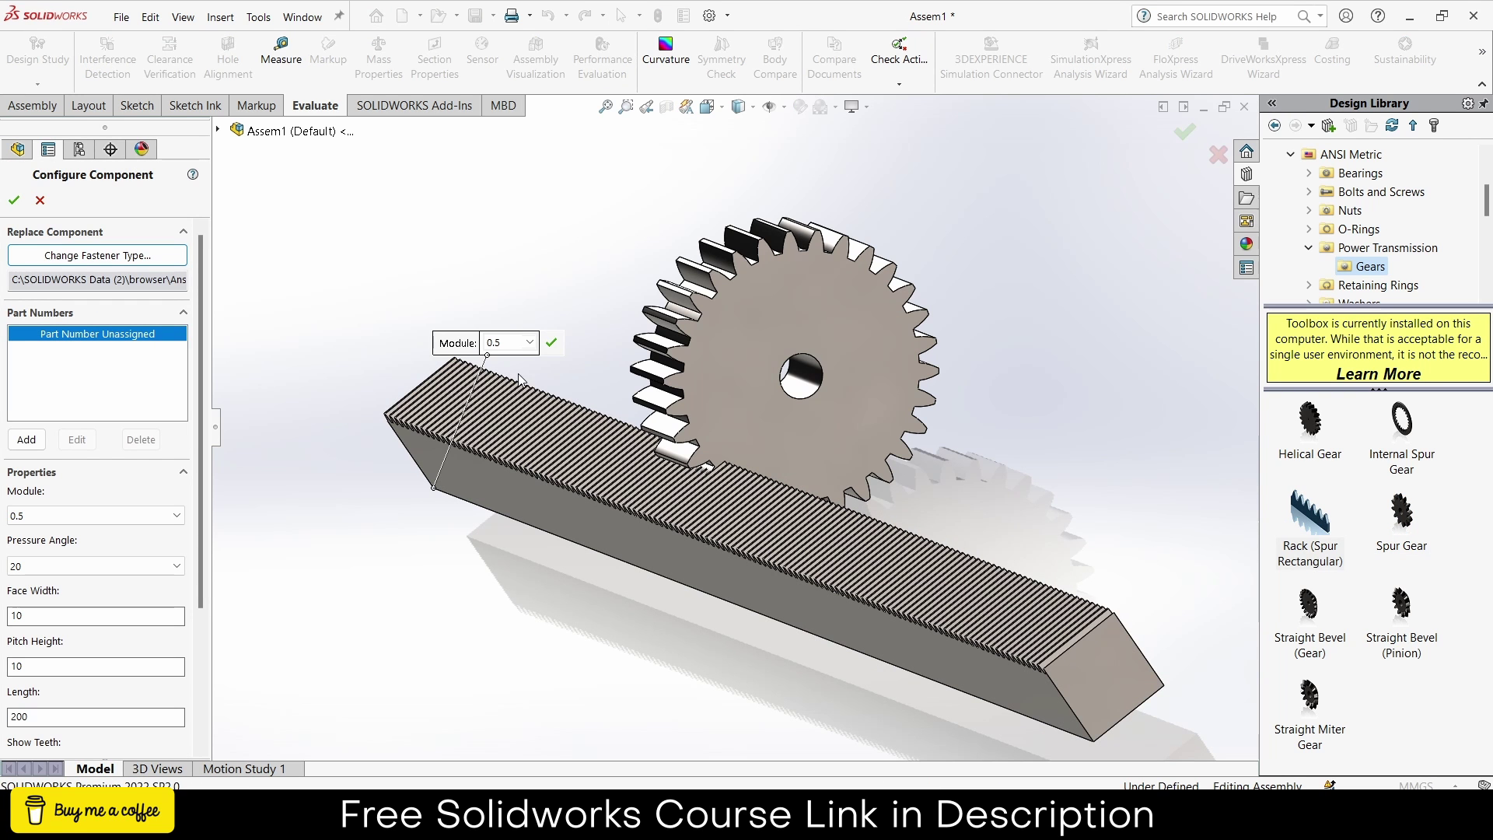
pyautogui.click(527, 346)
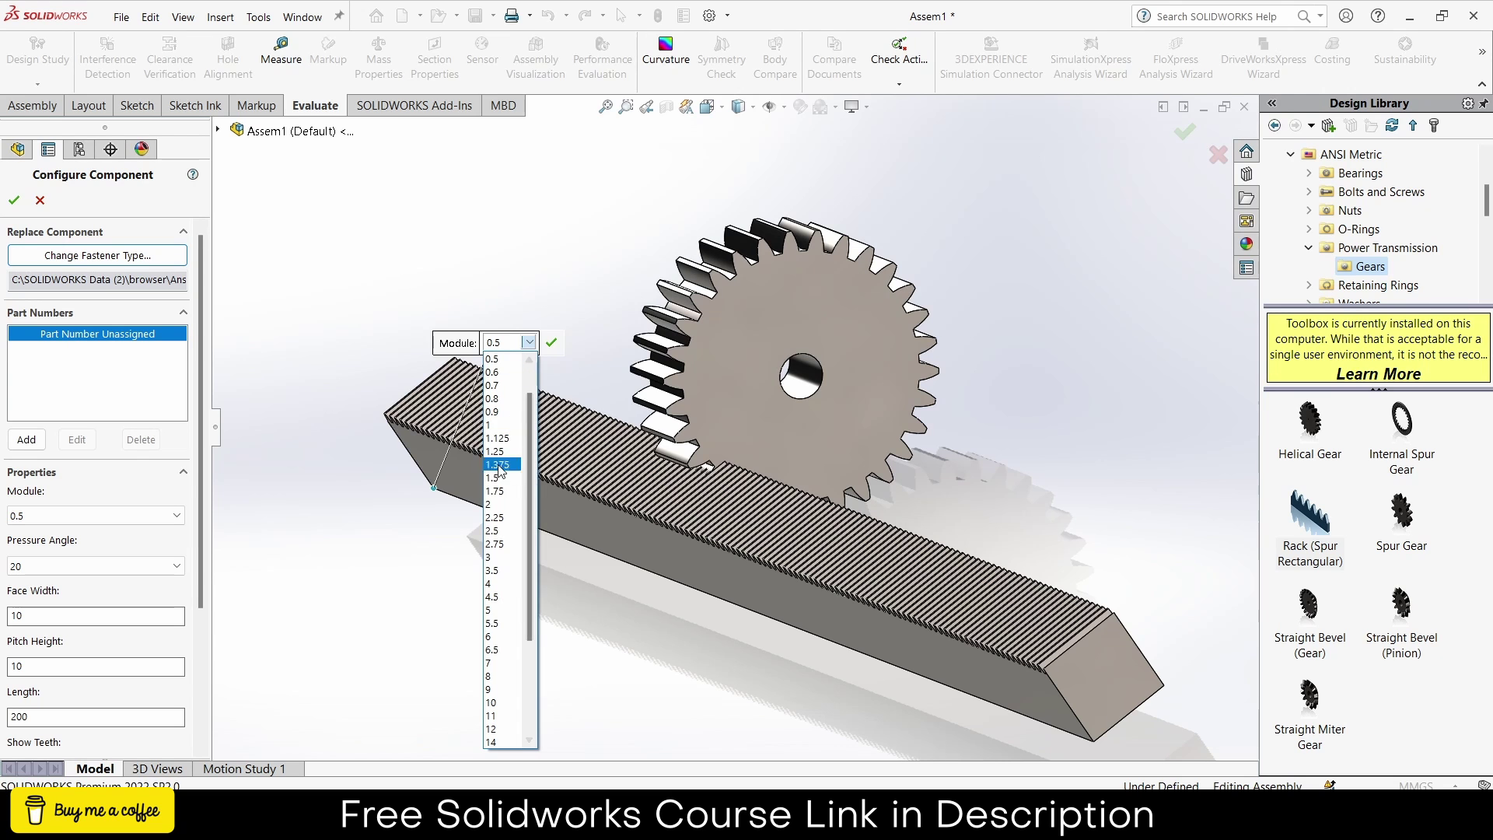
pyautogui.click(494, 424)
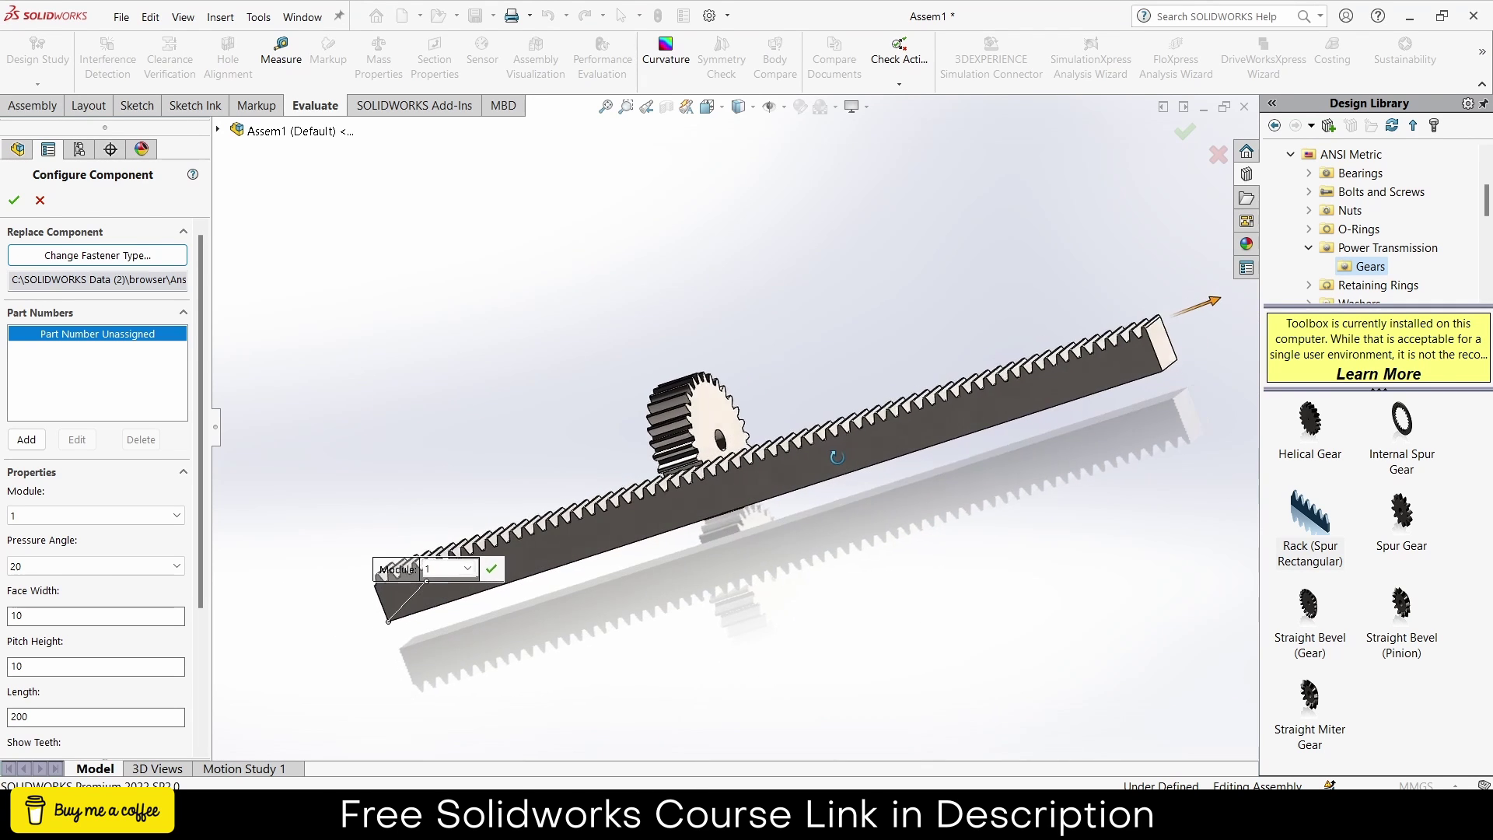
# Stretch the rack to a length of about 210 mm and accept it without placing further copies.
pyautogui.moveTo(1077, 343); pyautogui.dragTo(1112, 323)
pyautogui.moveTo(203, 386); pyautogui.dragTo(203, 518)
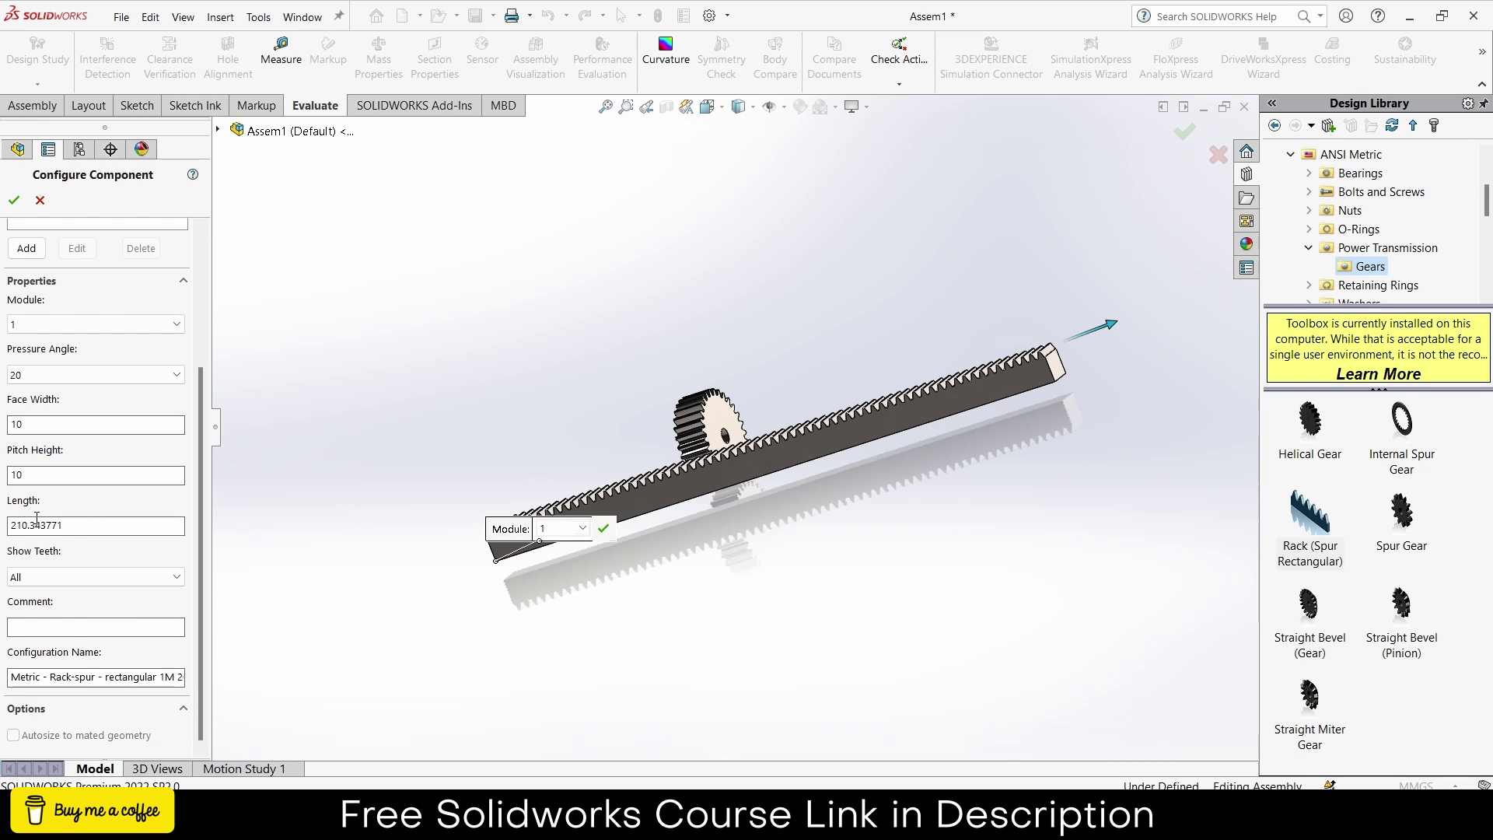
pyautogui.moveTo(257, 544); pyautogui.dragTo(363, 518, button='middle')
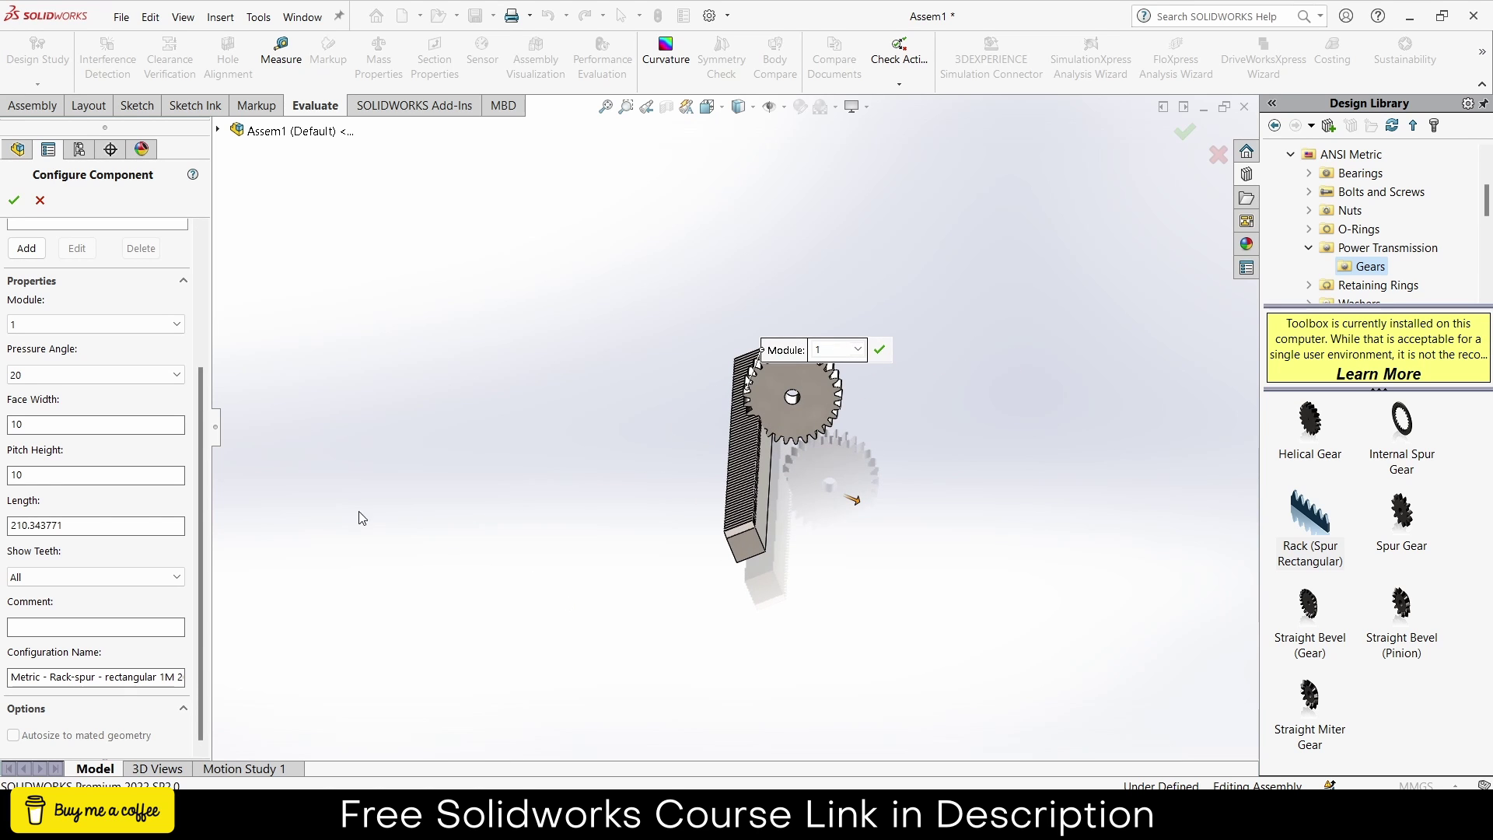
pyautogui.click(14, 202)
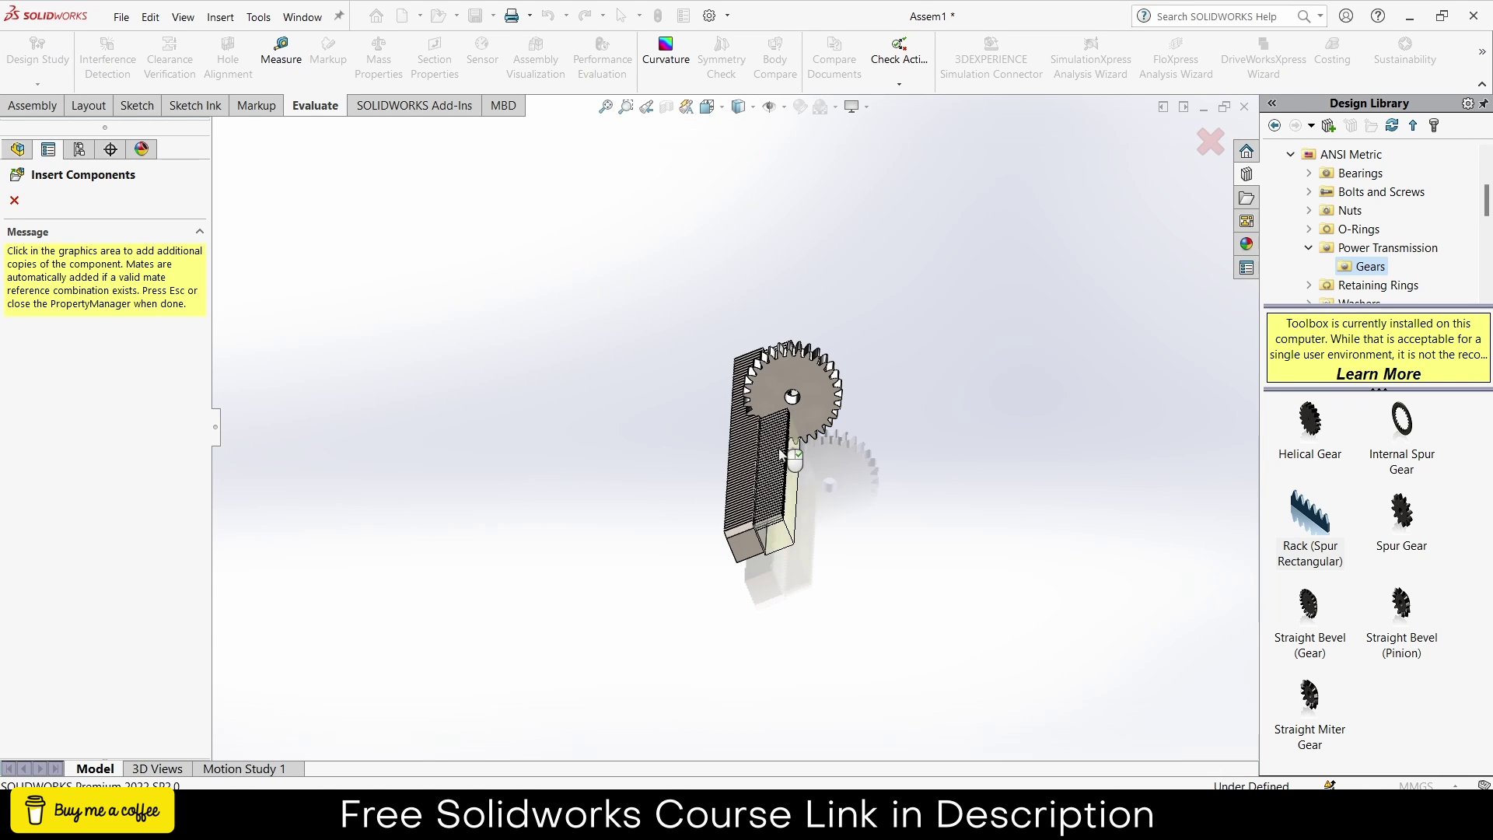
pyautogui.press('Escape')
pyautogui.scroll(-3, 720, 492)
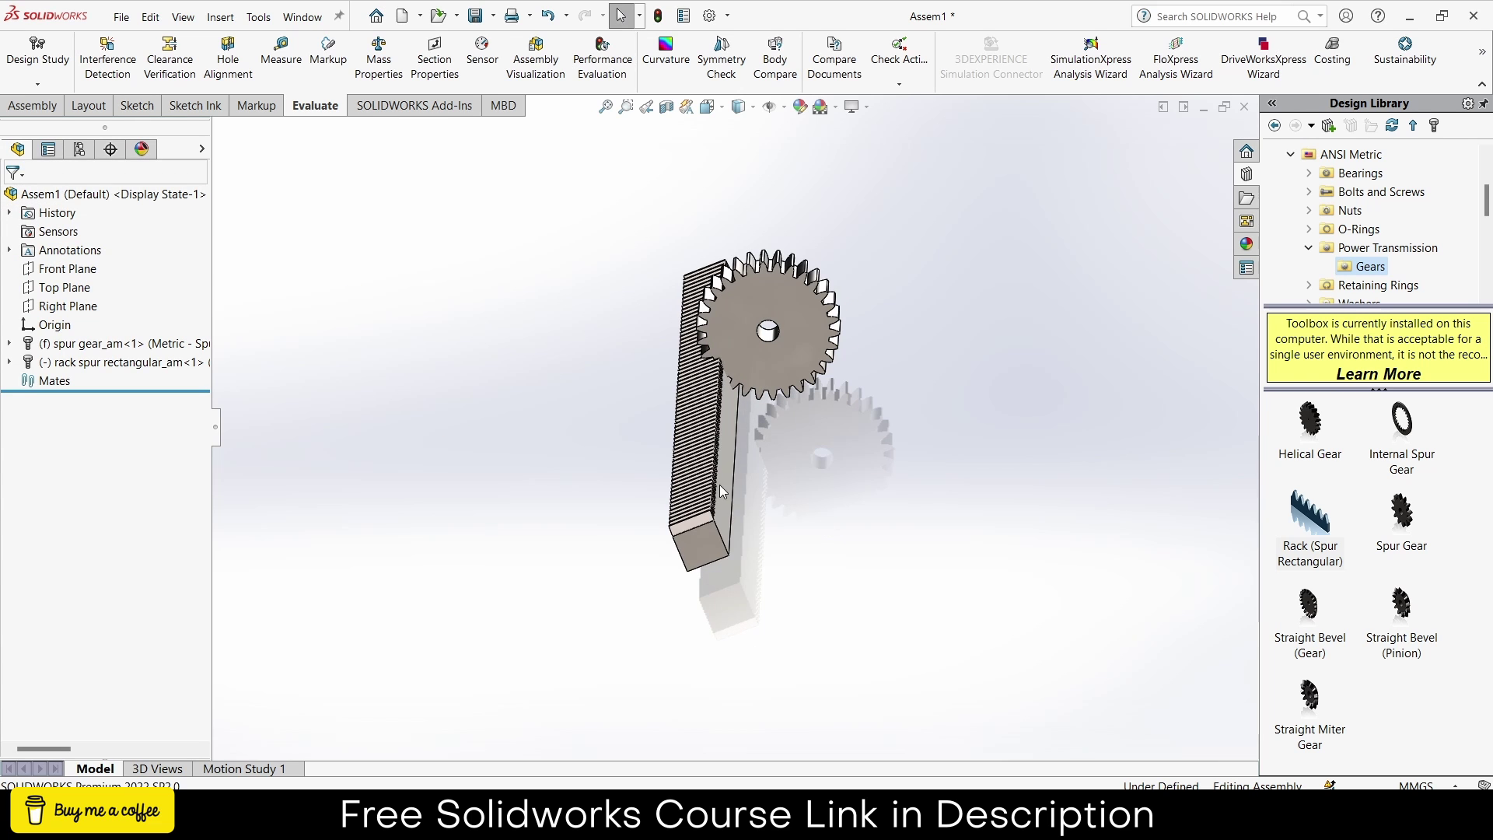
# Move the rack clear of the spur gear and try to move the gear as well.
pyautogui.moveTo(724, 483); pyautogui.dragTo(600, 507)
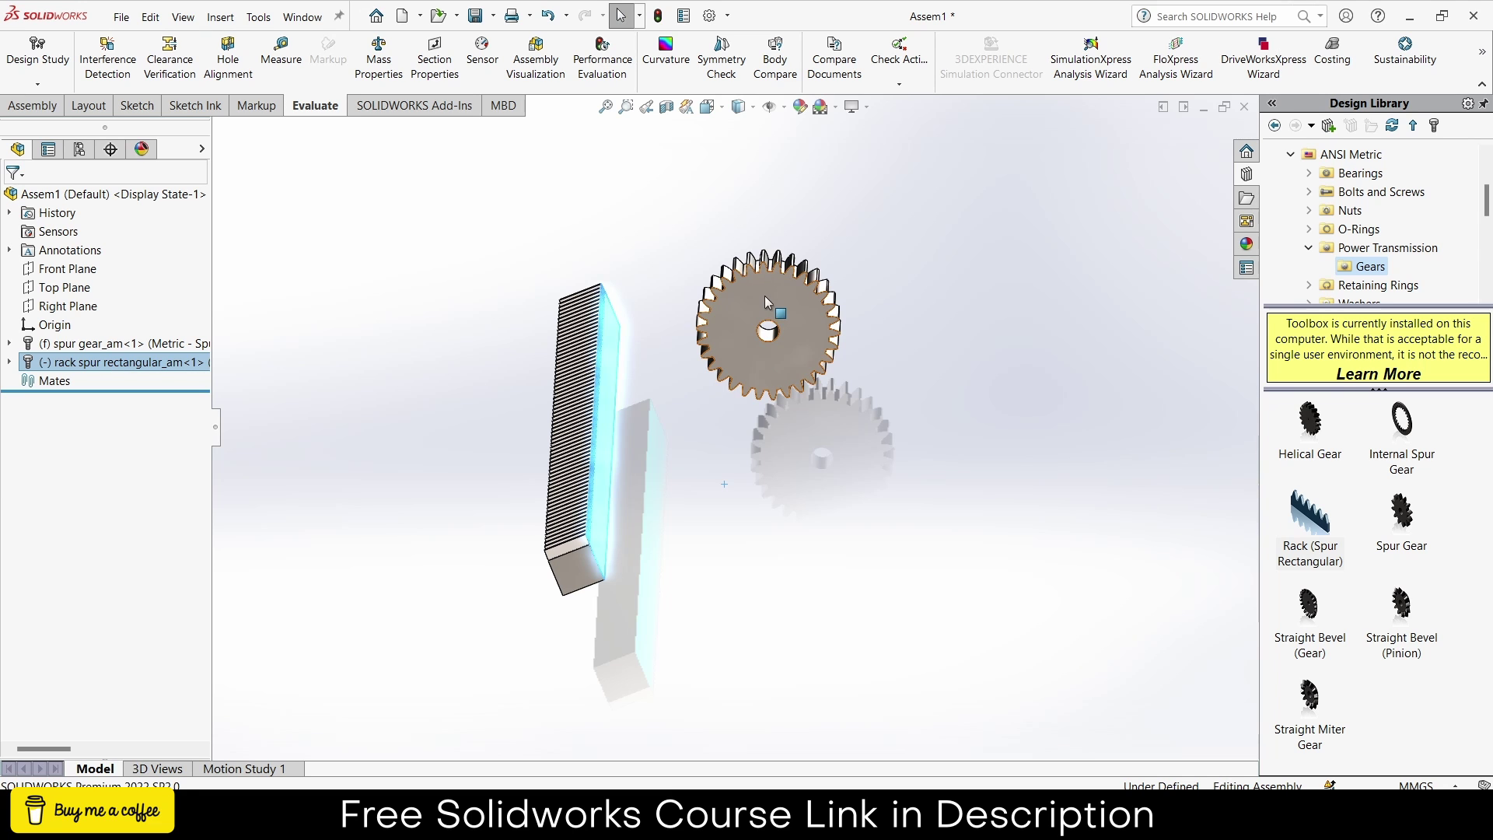
pyautogui.moveTo(757, 352)
pyautogui.mouseDown()
pyautogui.moveTo(762, 367)
pyautogui.moveTo(805, 340)
pyautogui.moveTo(790, 335)
pyautogui.moveTo(785, 357)
pyautogui.mouseUp()
pyautogui.click(993, 413)
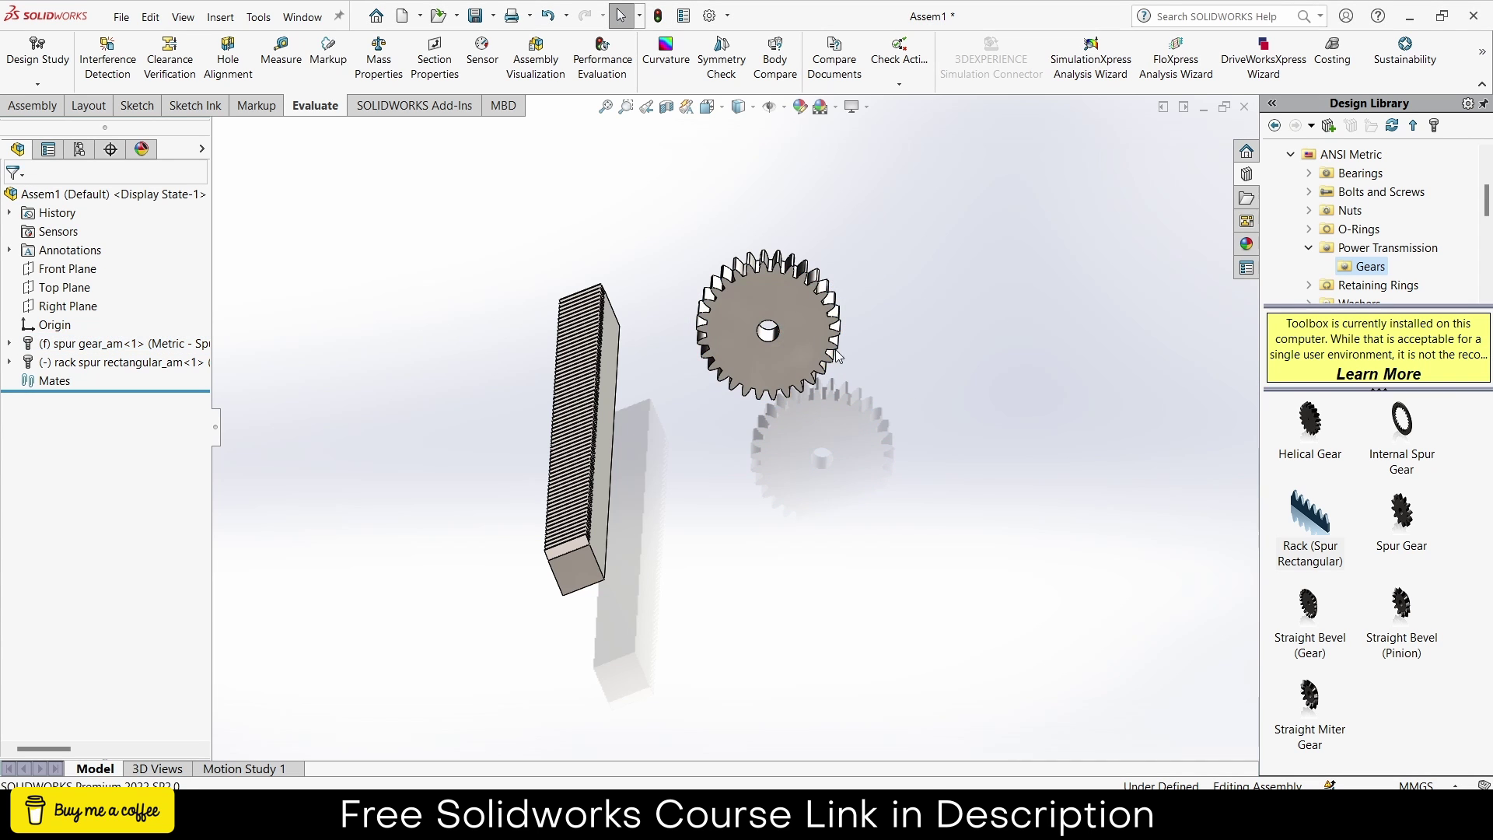
# Float the fixed spur gear and move it slightly farther away from the rack.
pyautogui.rightClick(805, 306)
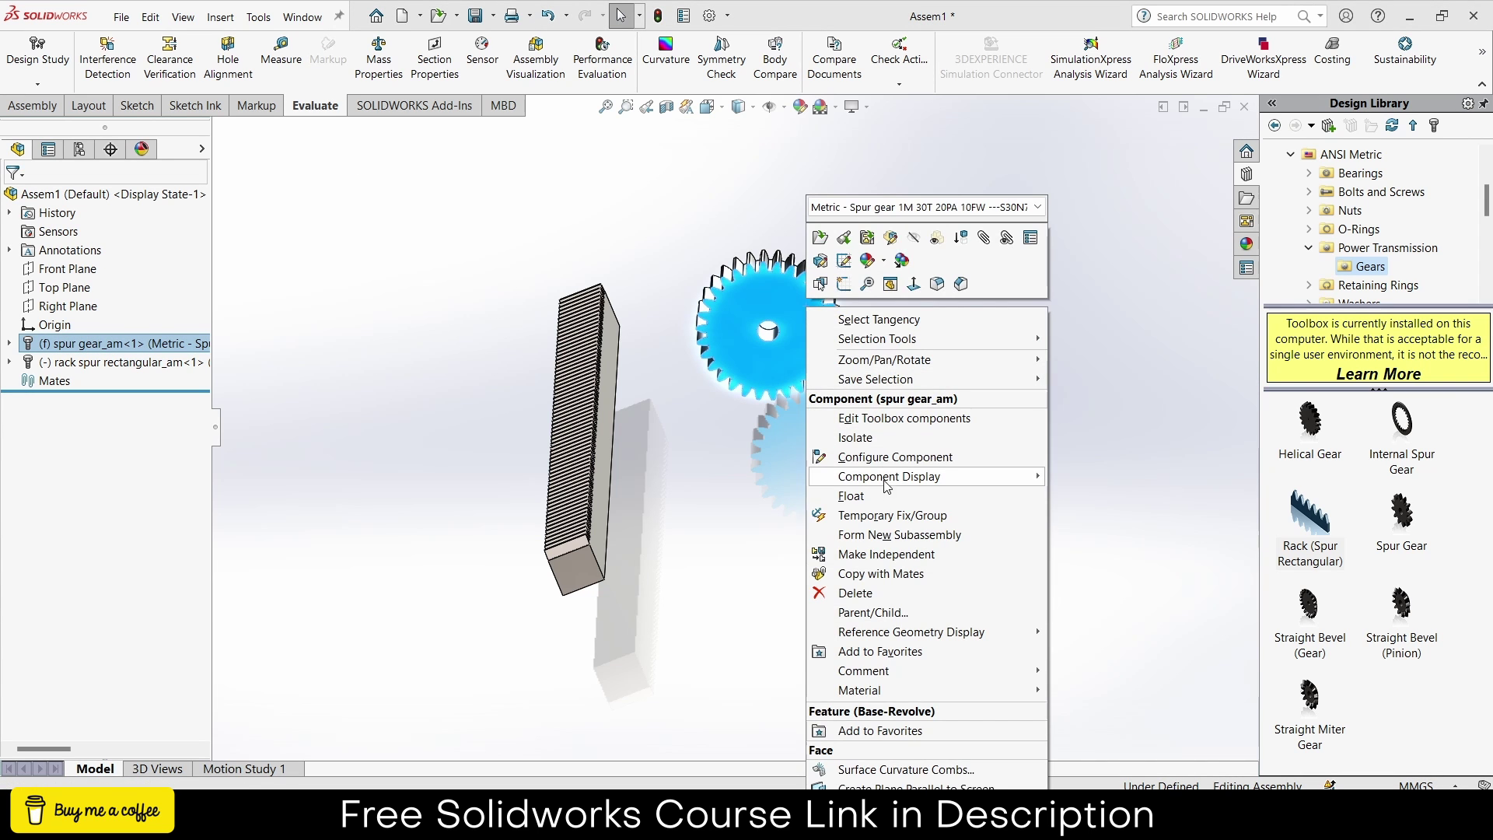
pyautogui.click(884, 494)
pyautogui.moveTo(793, 325); pyautogui.dragTo(848, 316)
pyautogui.click(702, 346)
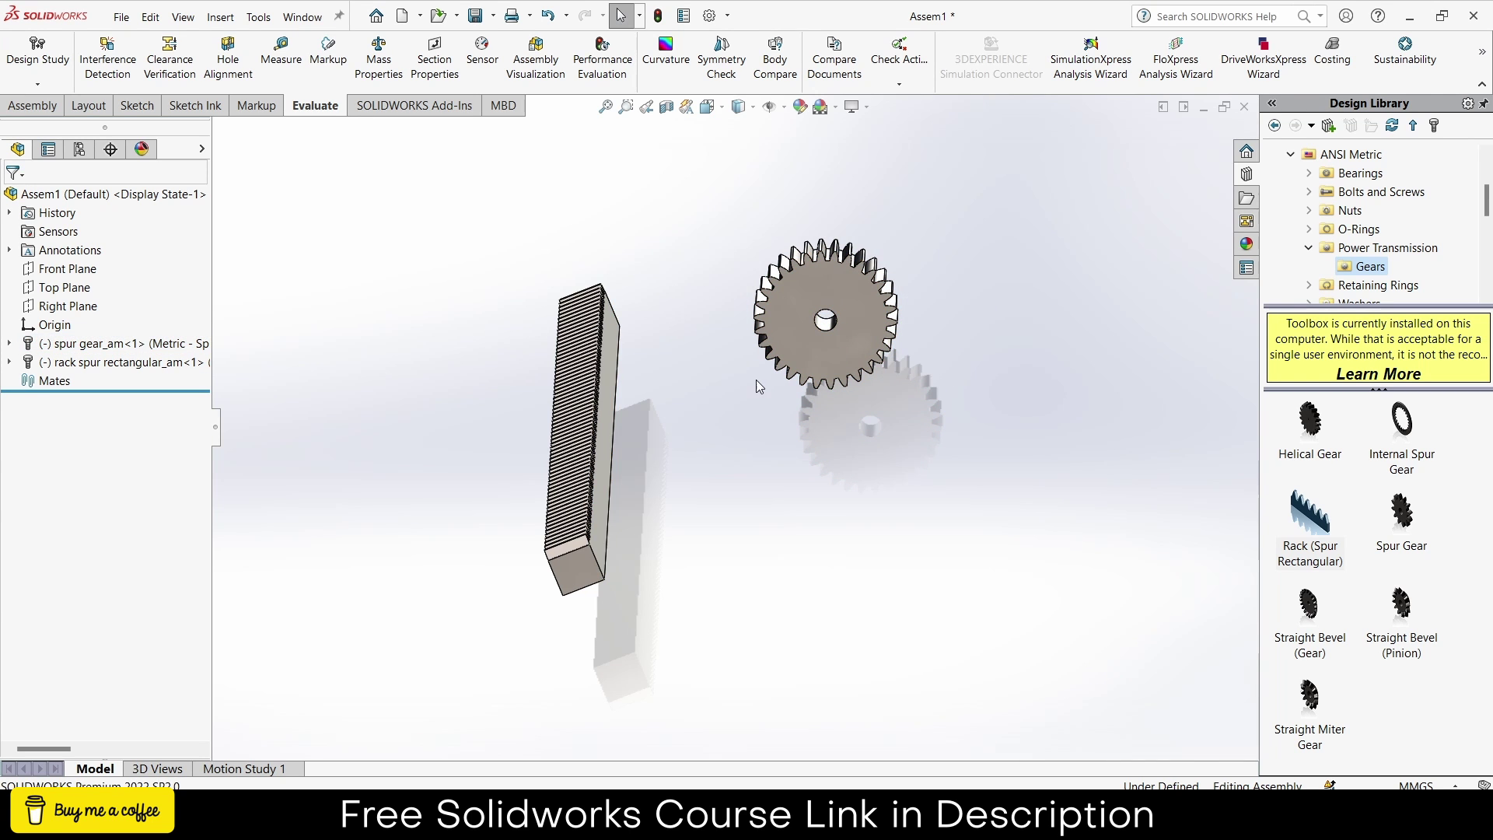
# Sketch a centerline about 9.5 mm long on the Top Plane, running straight from the origin towards the rack, and exit the sketch.
pyautogui.click(60, 287)
pyautogui.click(80, 266)
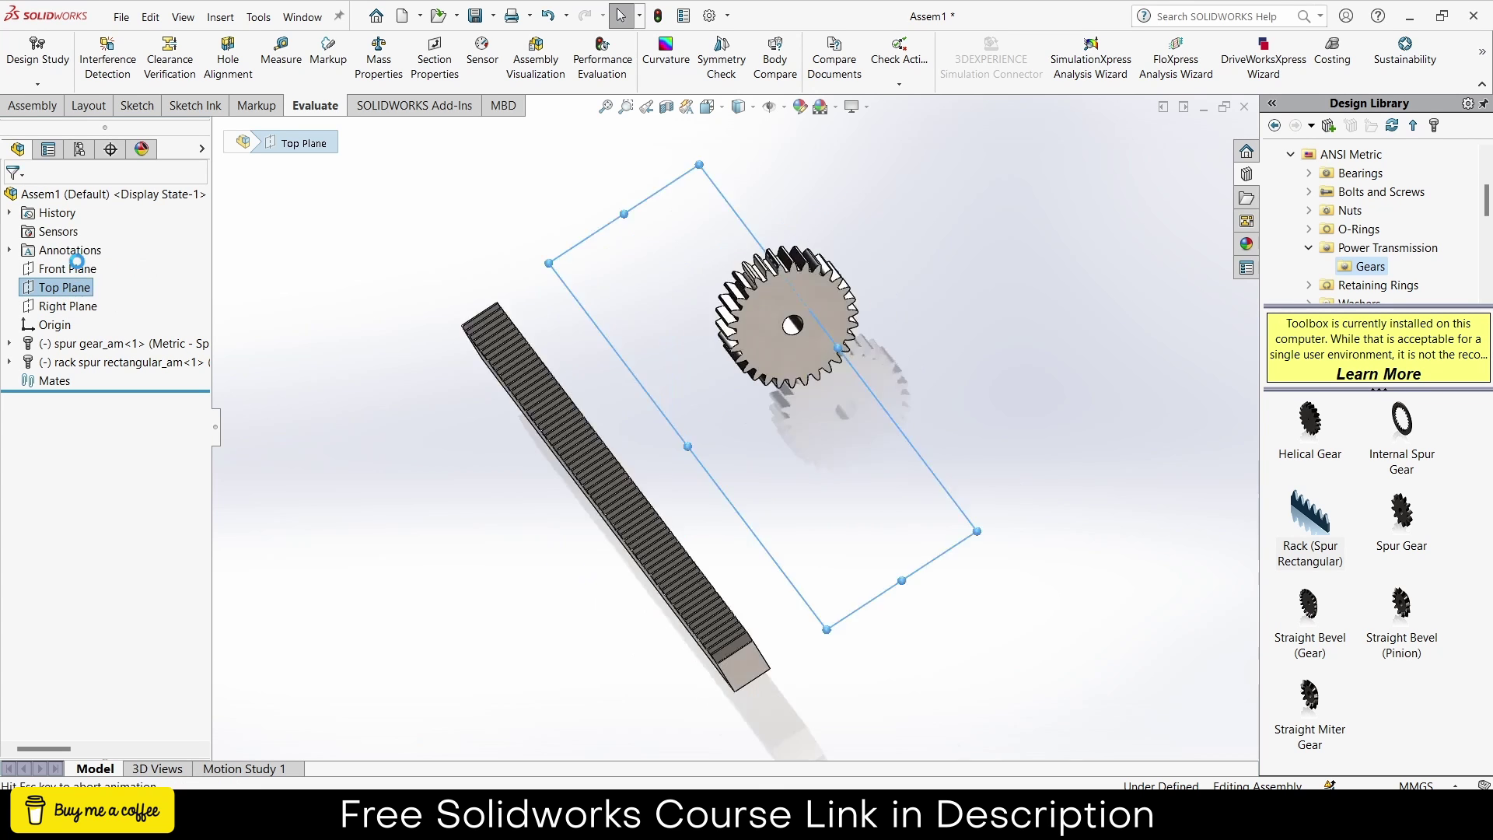
pyautogui.click(158, 42)
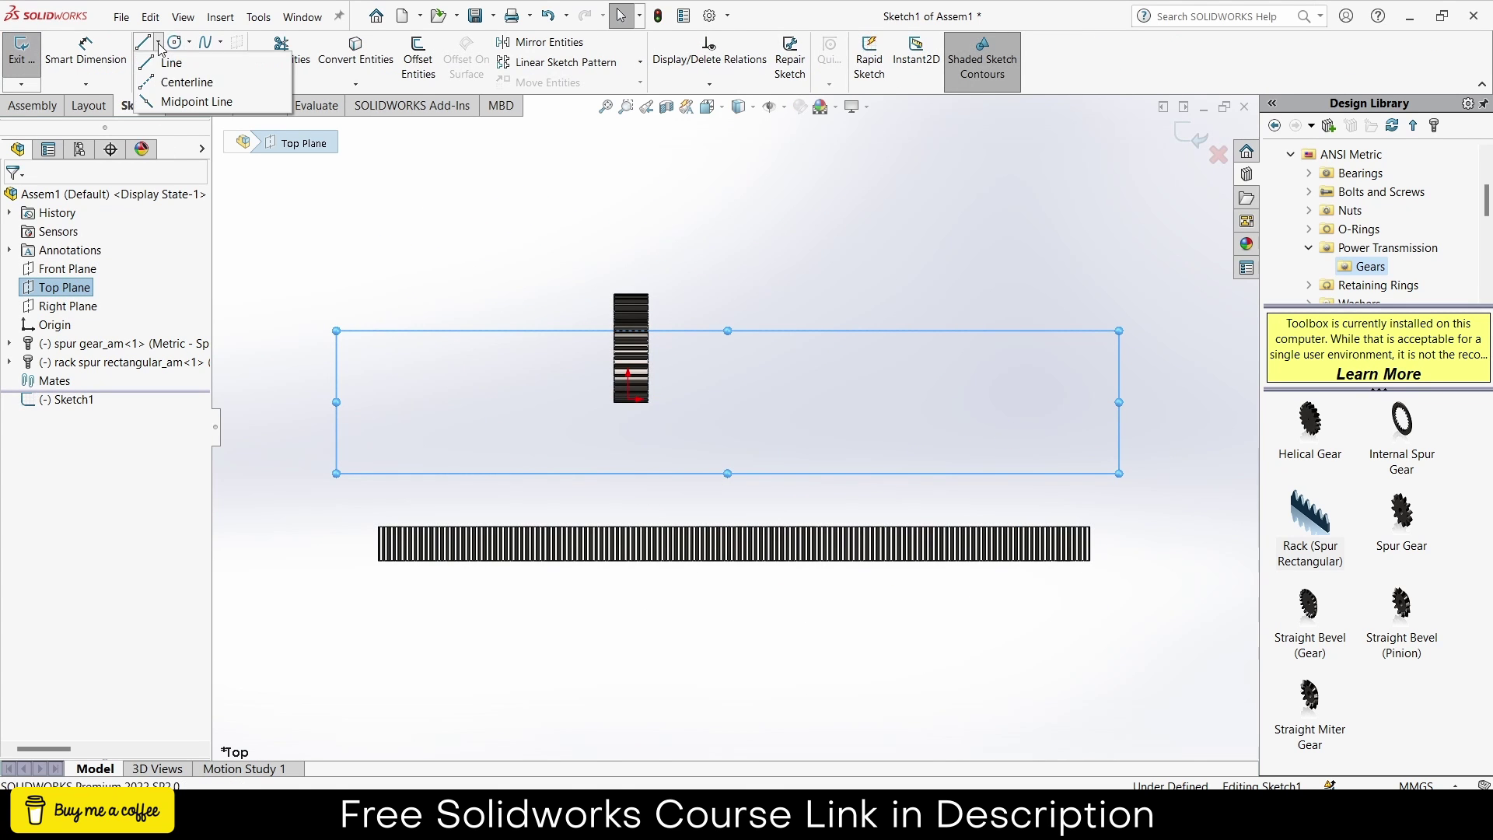
pyautogui.click(175, 82)
pyautogui.scroll(-5, 719, 467)
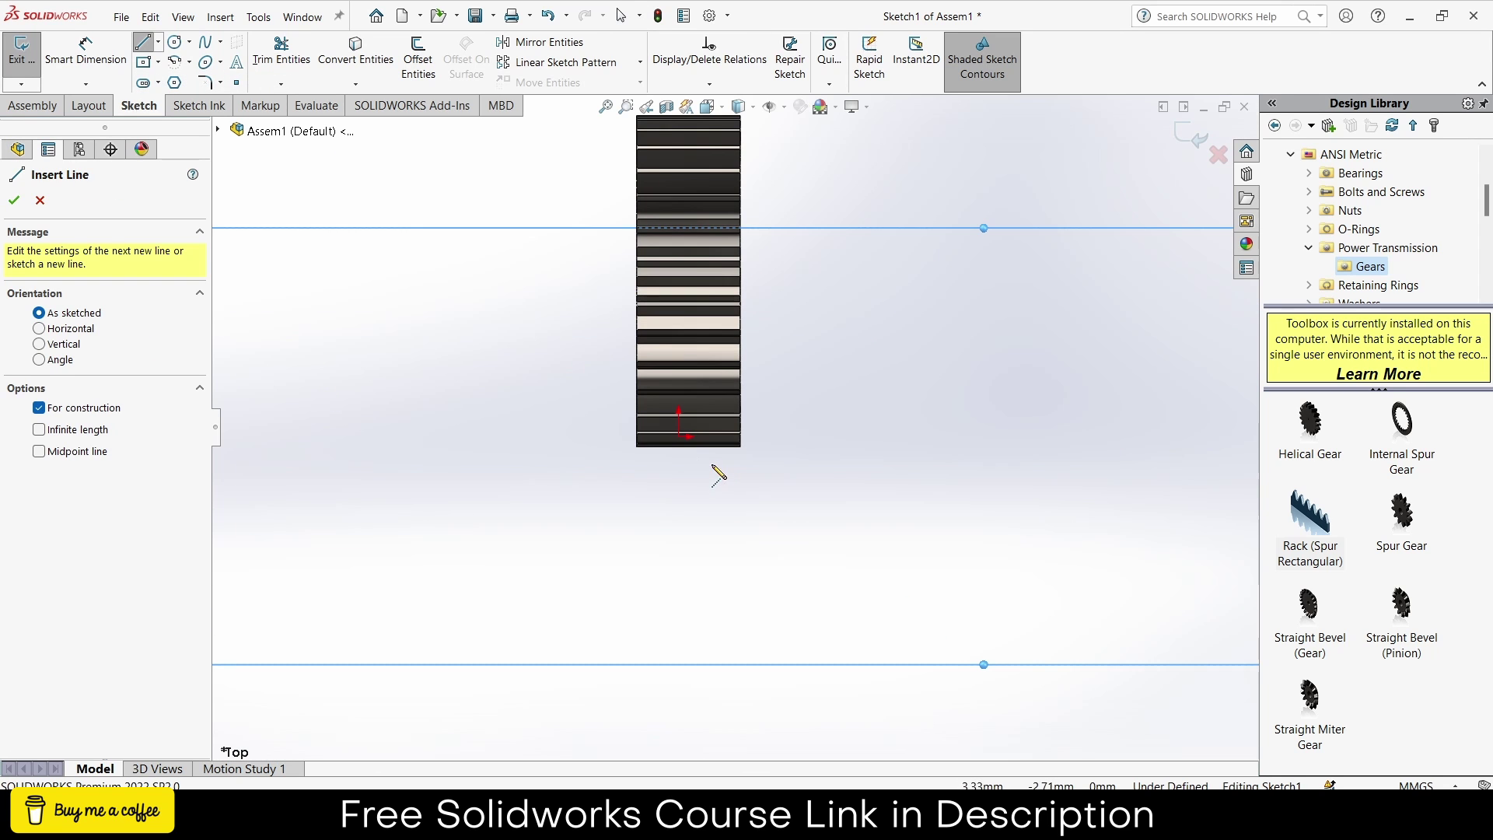
pyautogui.click(679, 438)
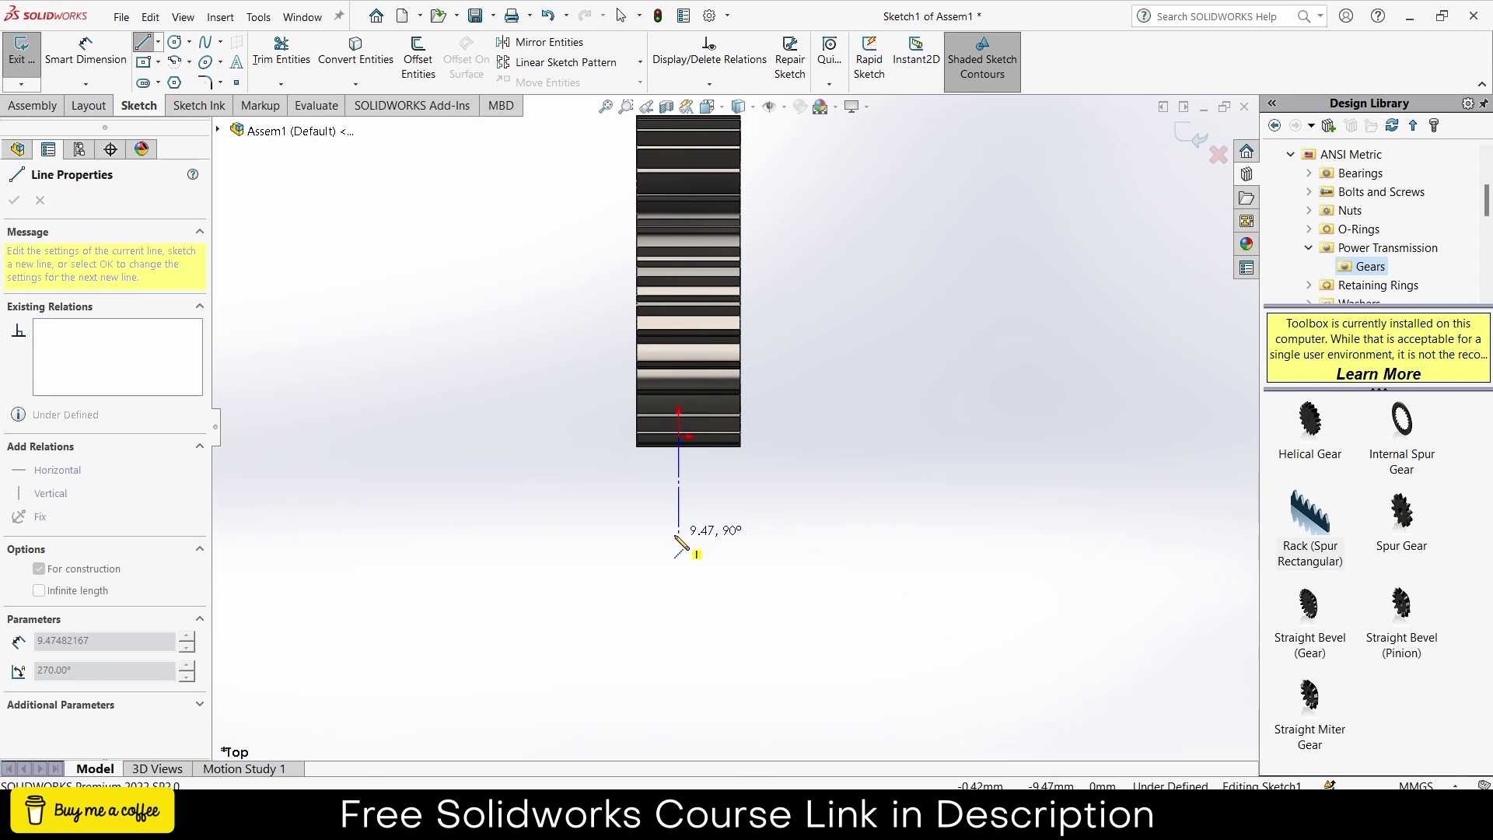
pyautogui.click(697, 544)
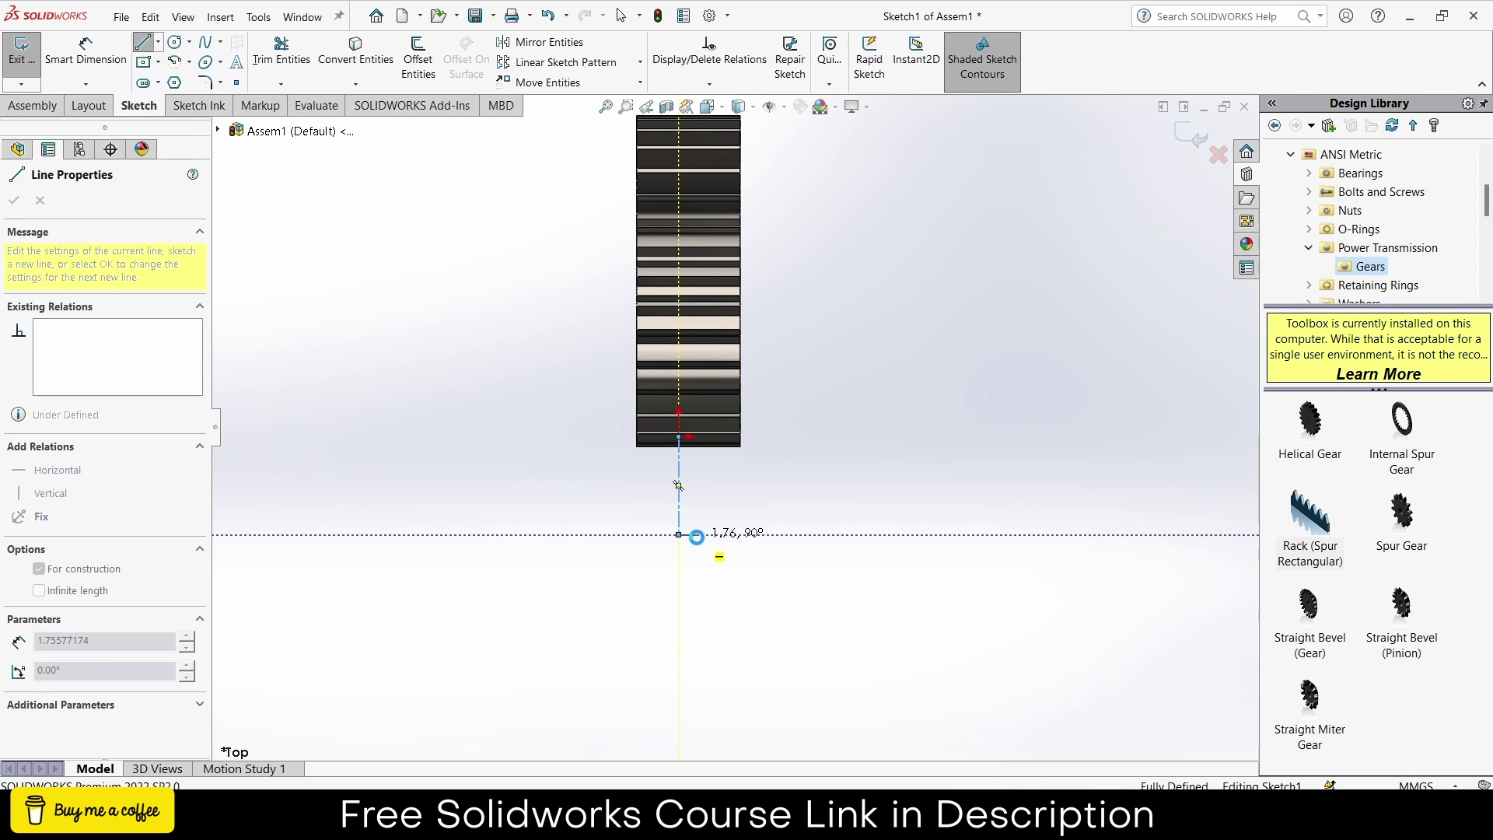
pyautogui.press('Escape')
pyautogui.scroll(3, 992, 264)
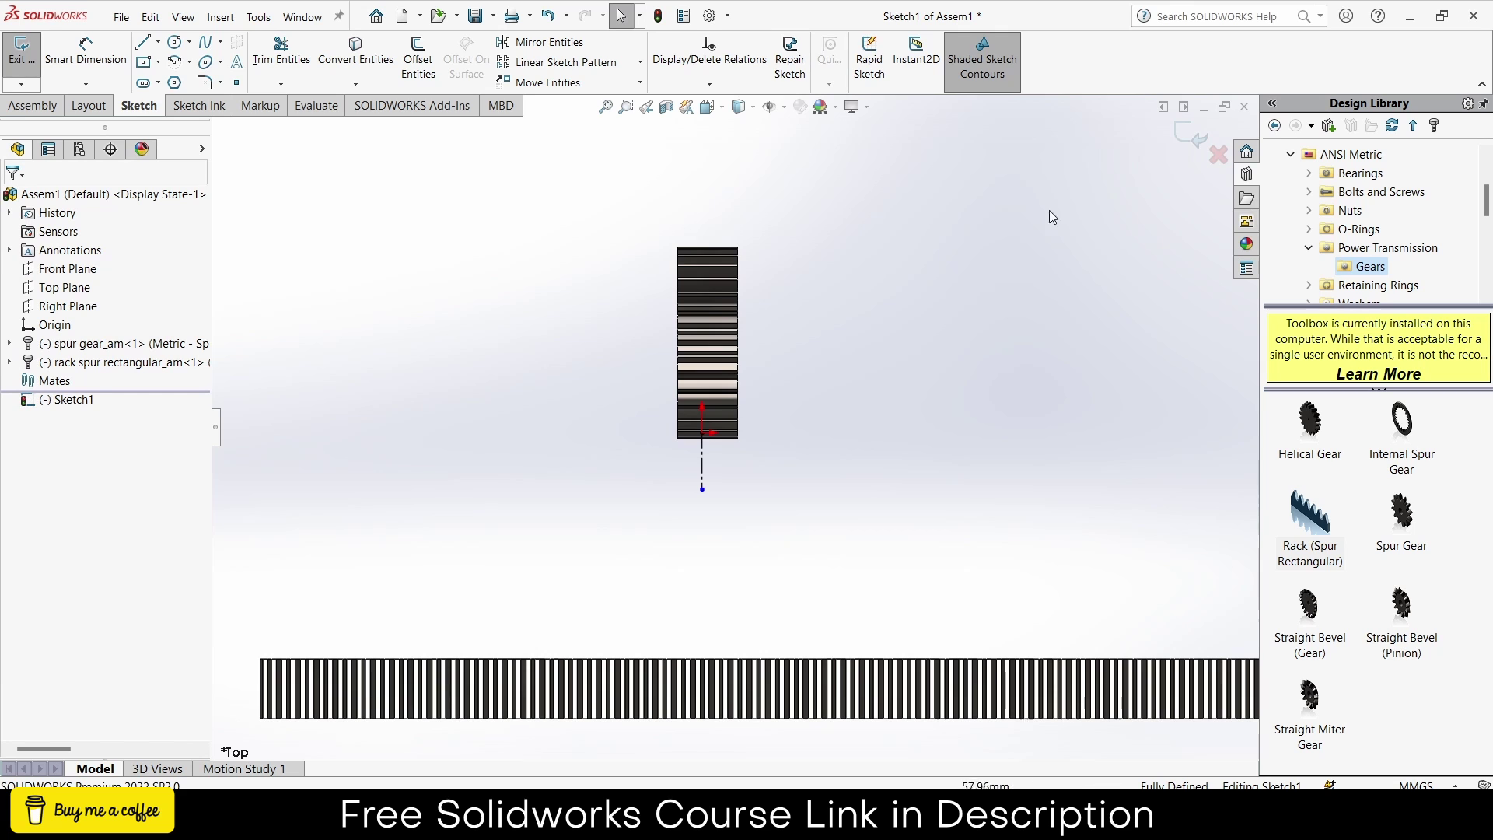
pyautogui.click(1191, 135)
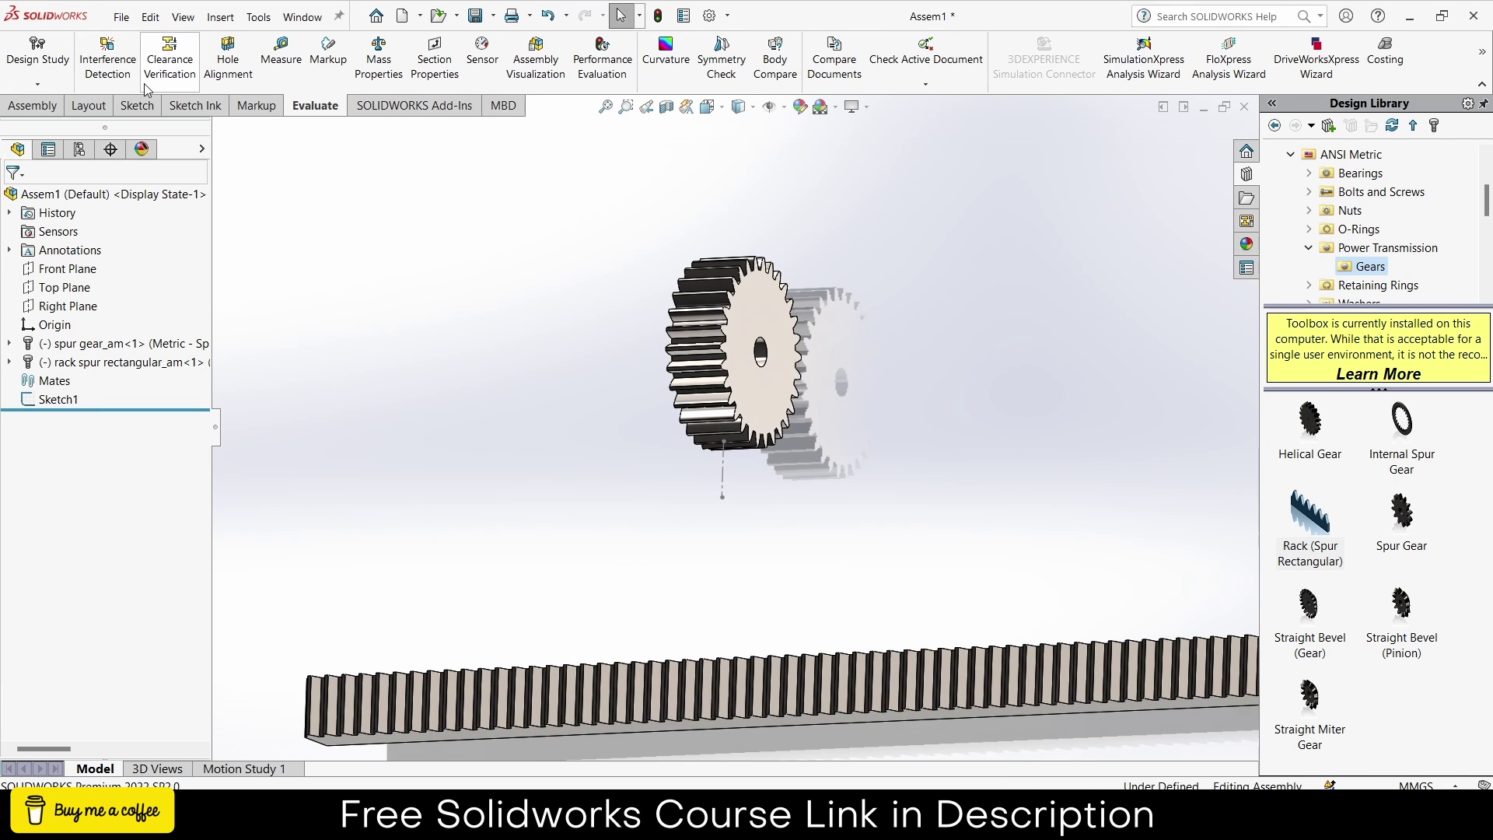
# Mate the spur gear's bore concentric with the sketched centerline.
pyautogui.click(33, 105)
pyautogui.click(185, 53)
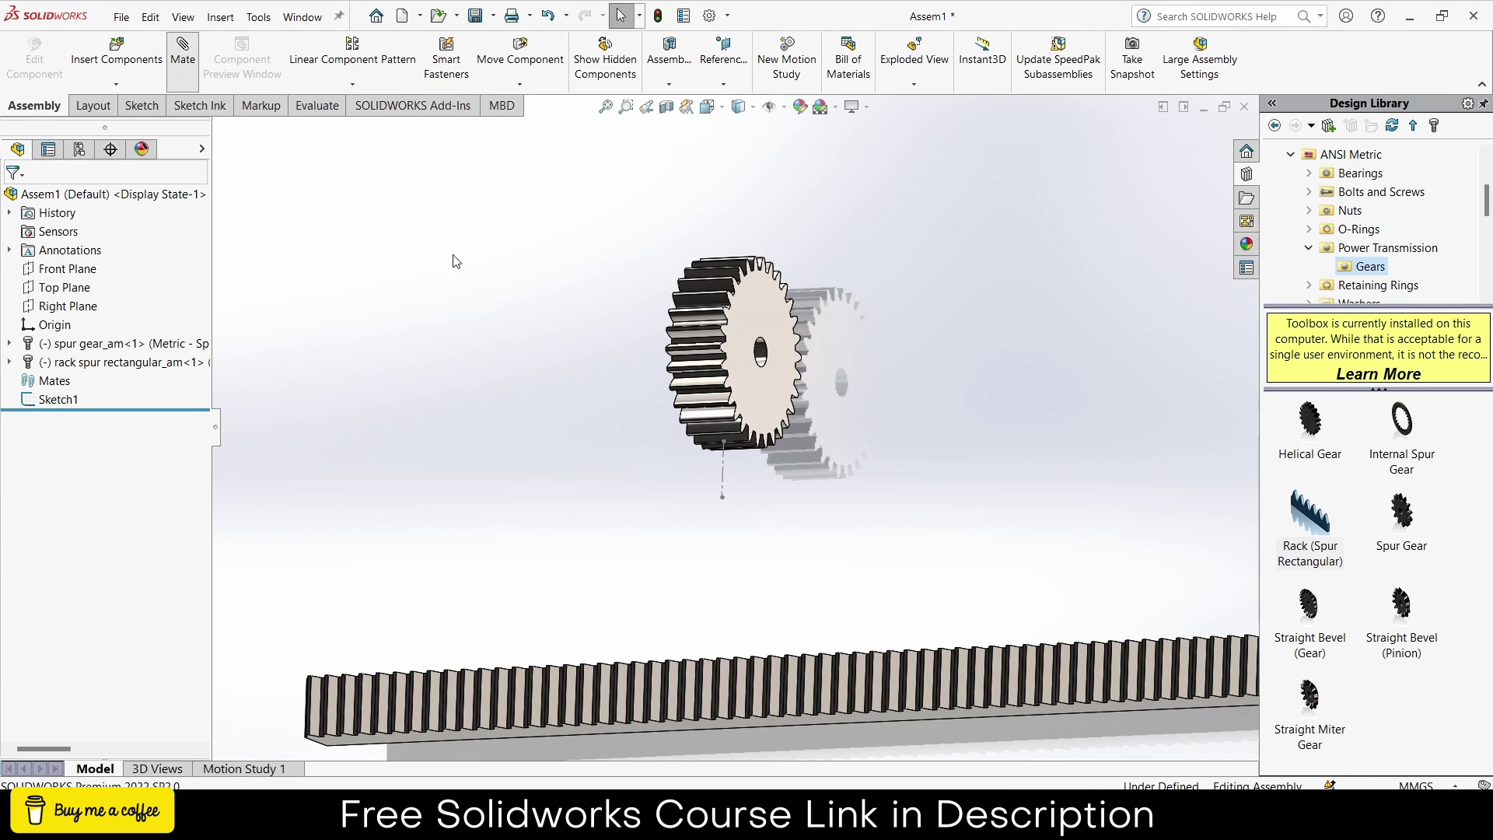
pyautogui.scroll(-3, 735, 459)
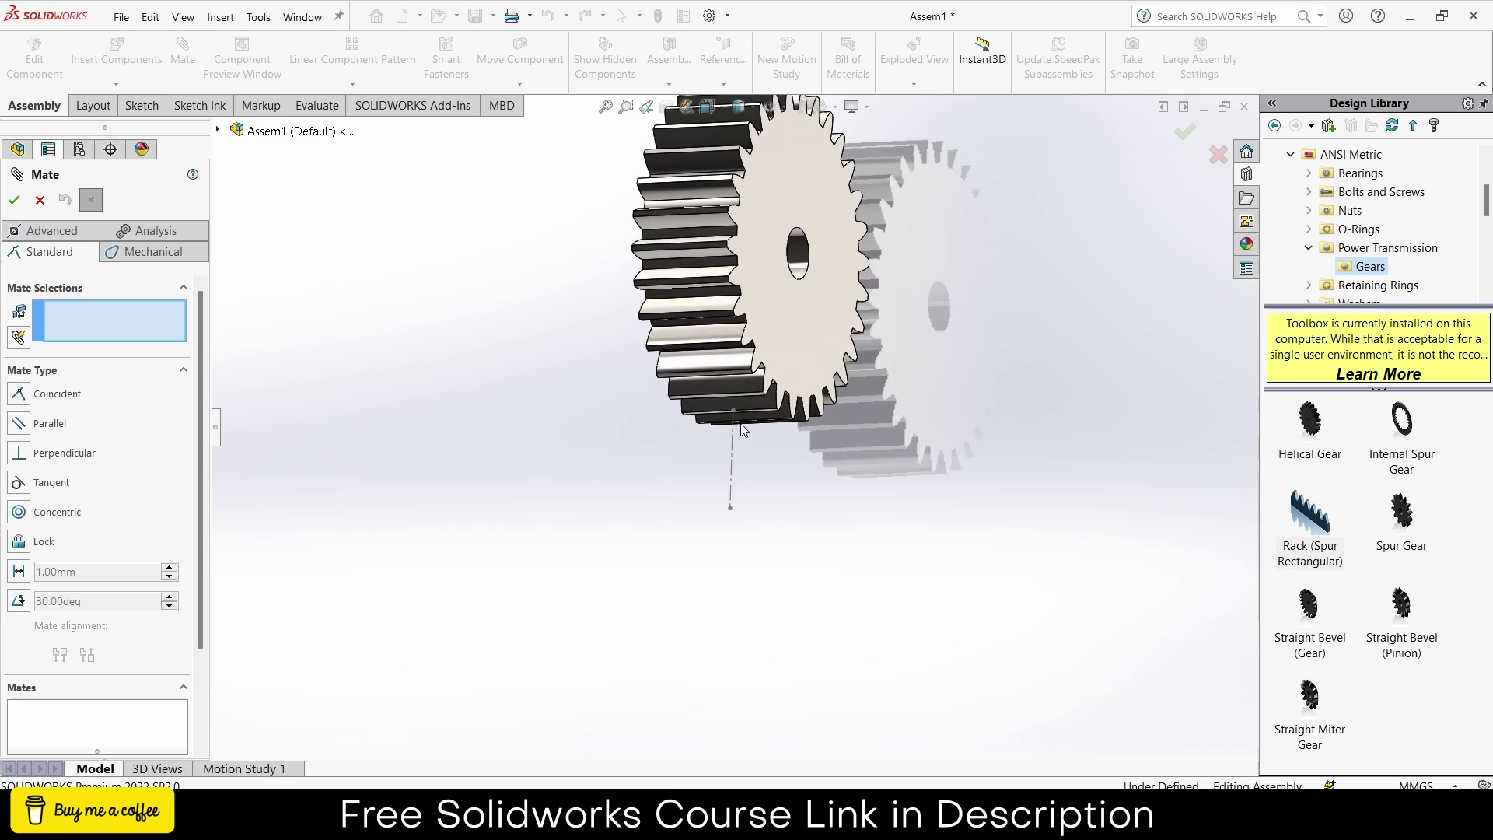
pyautogui.click(797, 264)
pyautogui.click(731, 482)
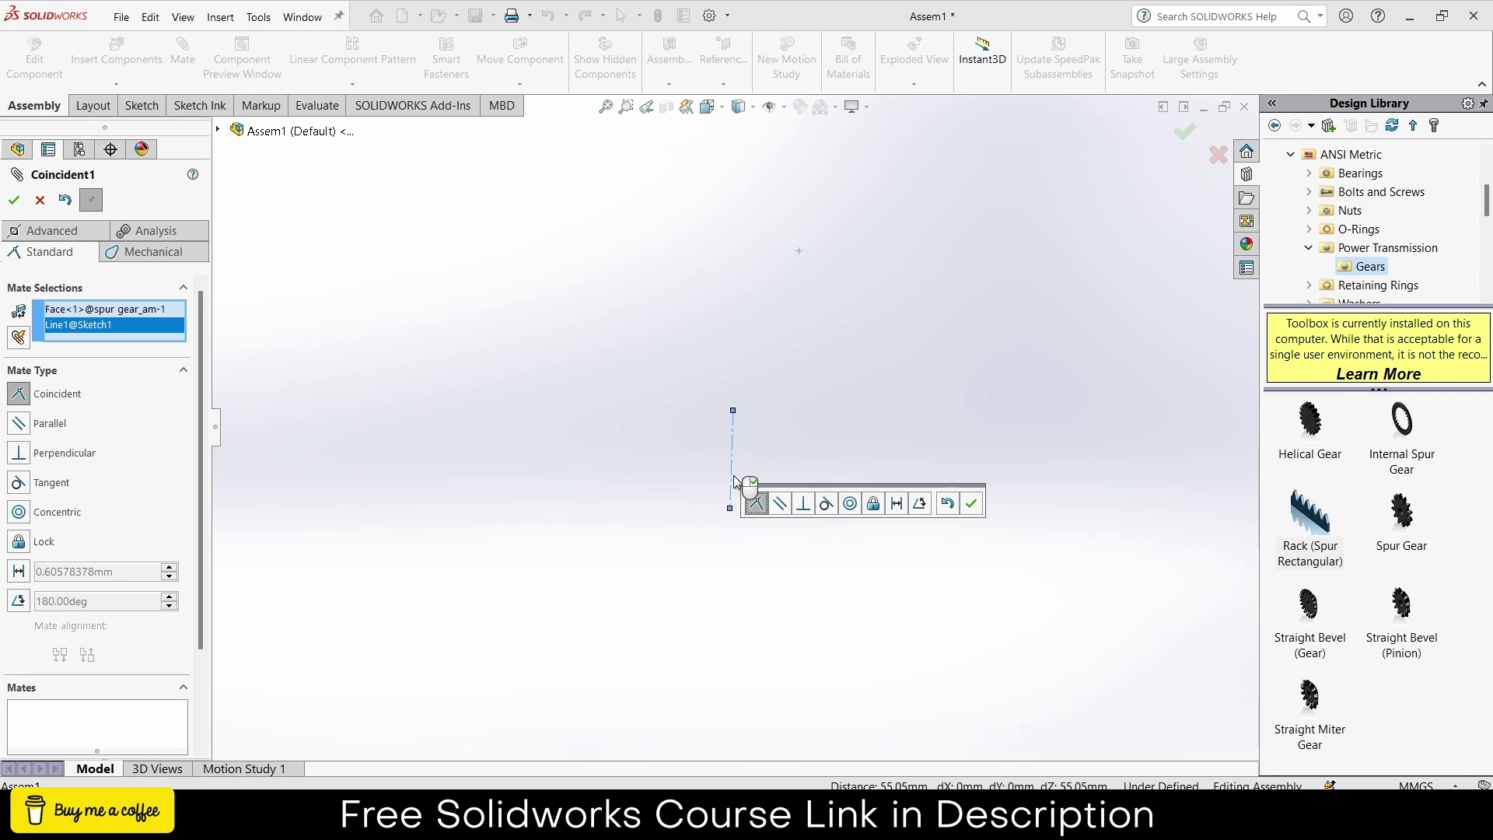
pyautogui.click(850, 503)
pyautogui.click(972, 503)
# Mate the spur gear's flat side face coincident with the assembly's Front Plane.
pyautogui.scroll(3, 735, 427)
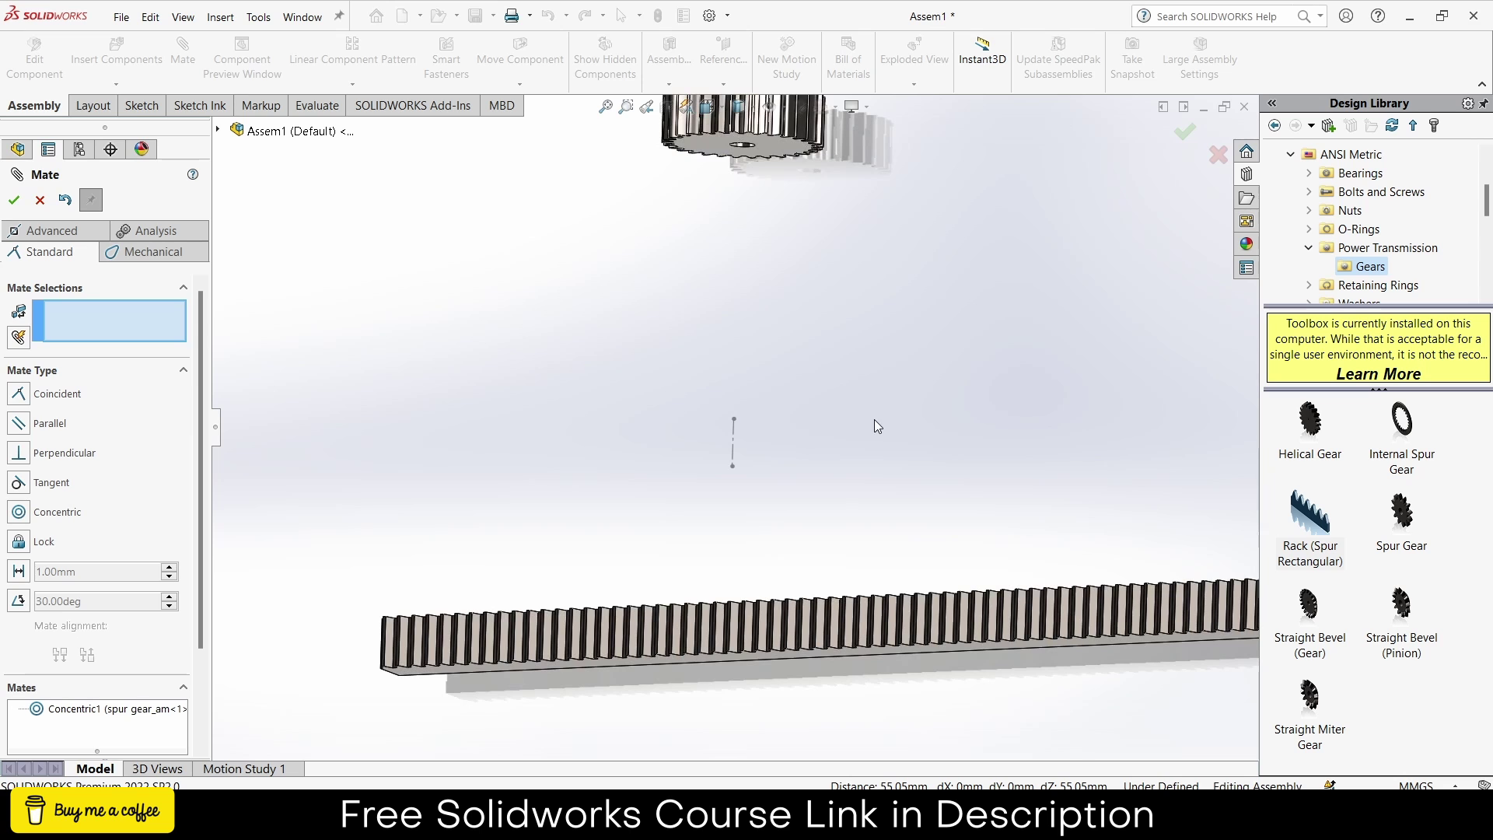
pyautogui.click(770, 146)
pyautogui.click(218, 131)
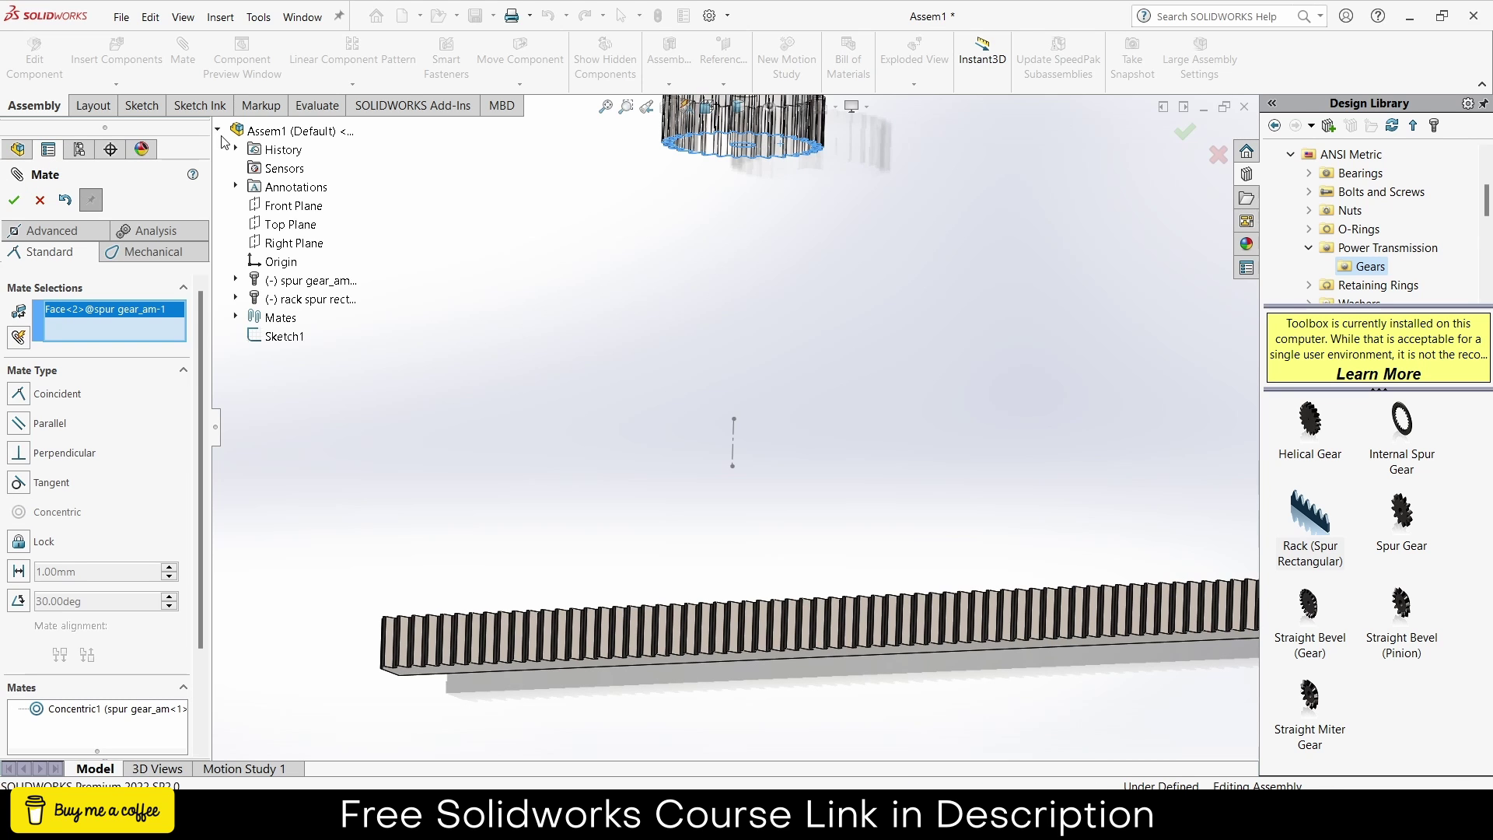
pyautogui.click(286, 210)
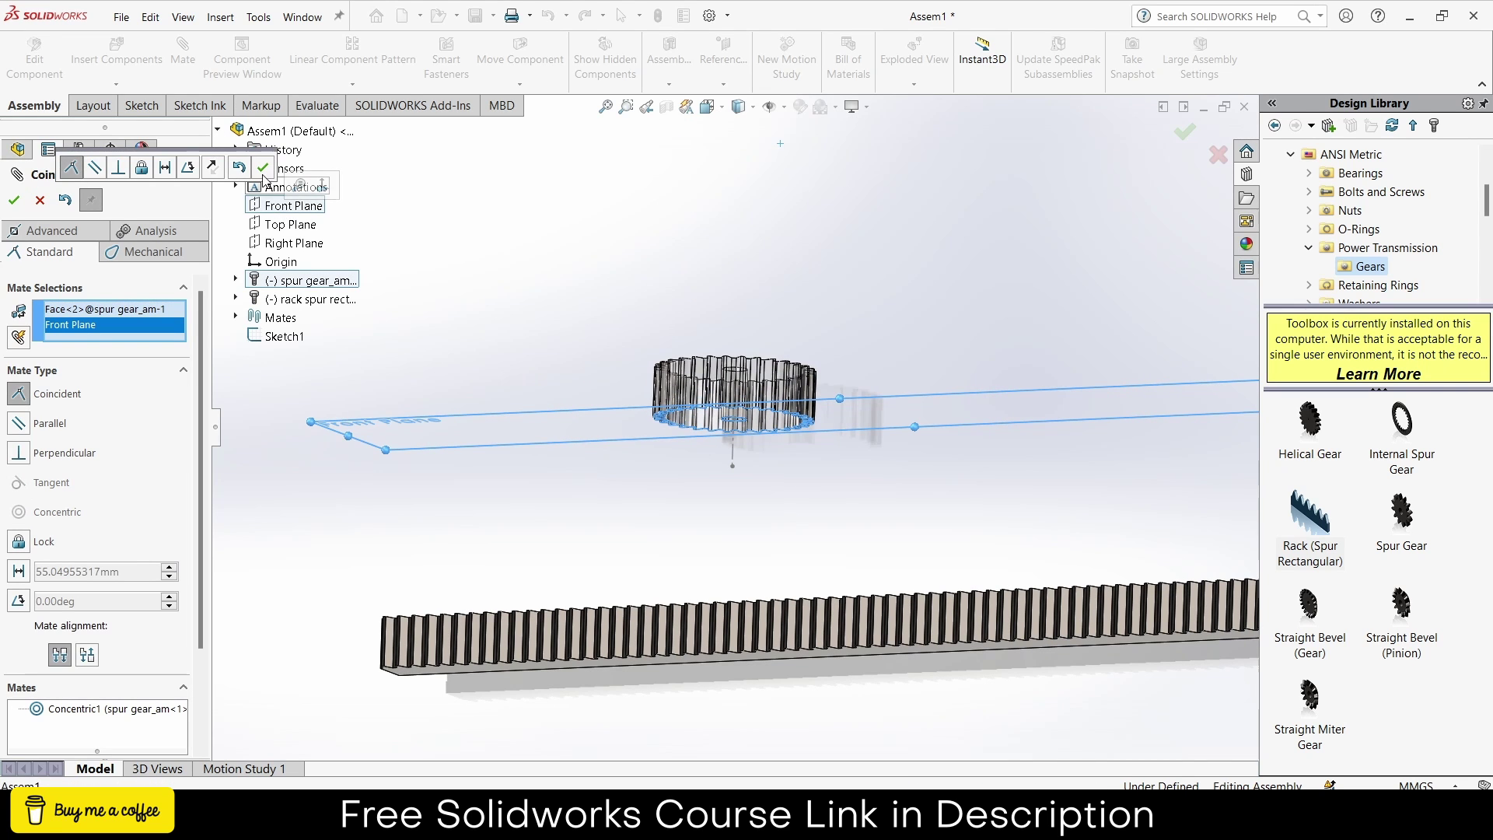
pyautogui.click(265, 170)
# Mate the rack's long side face coincident with the spur gear's flat face so both lie in one plane.
pyautogui.moveTo(396, 303); pyautogui.dragTo(780, 546, button='middle')
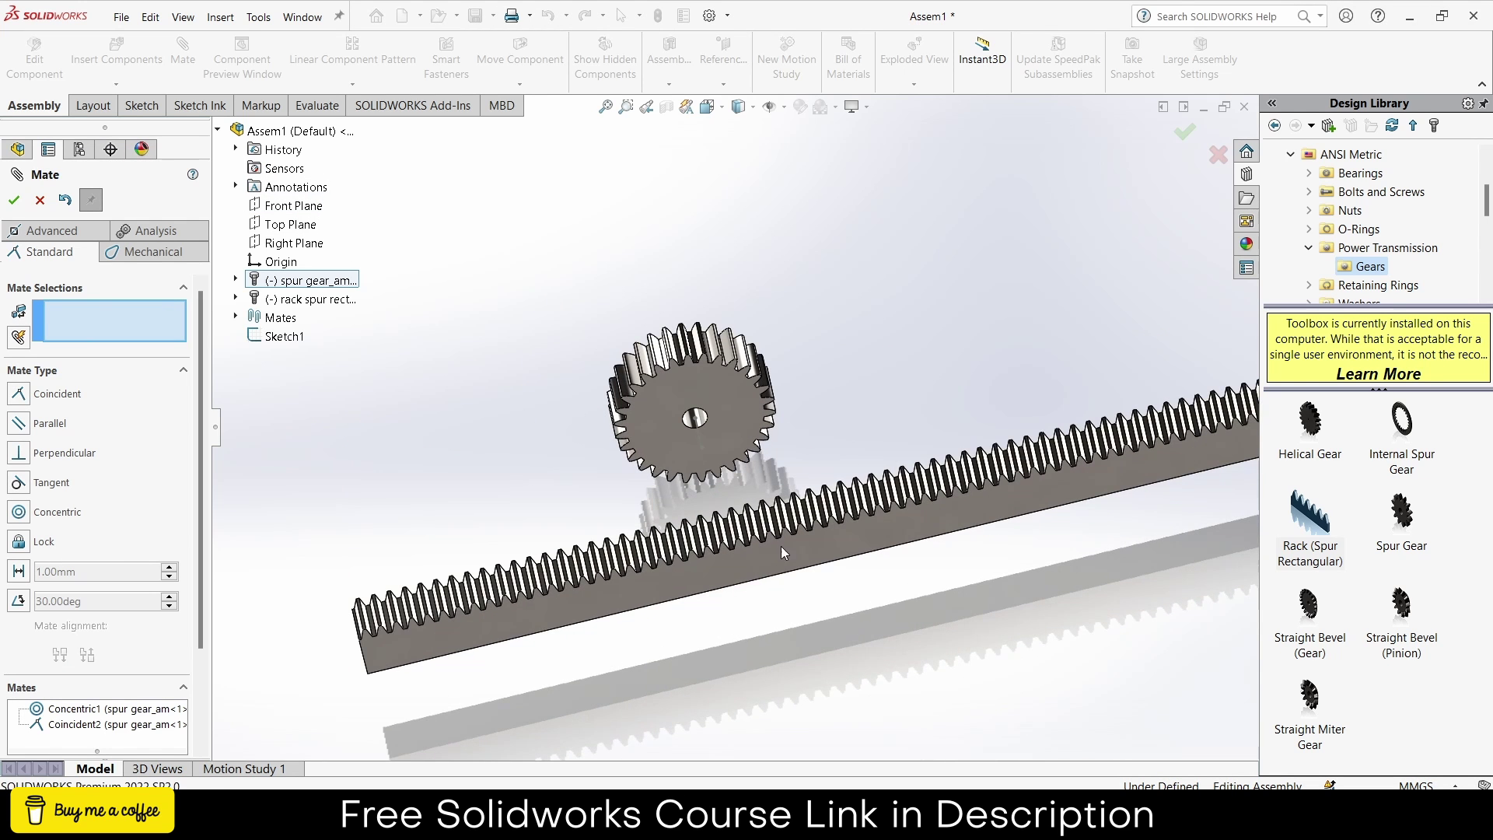
pyautogui.click(789, 562)
pyautogui.click(739, 410)
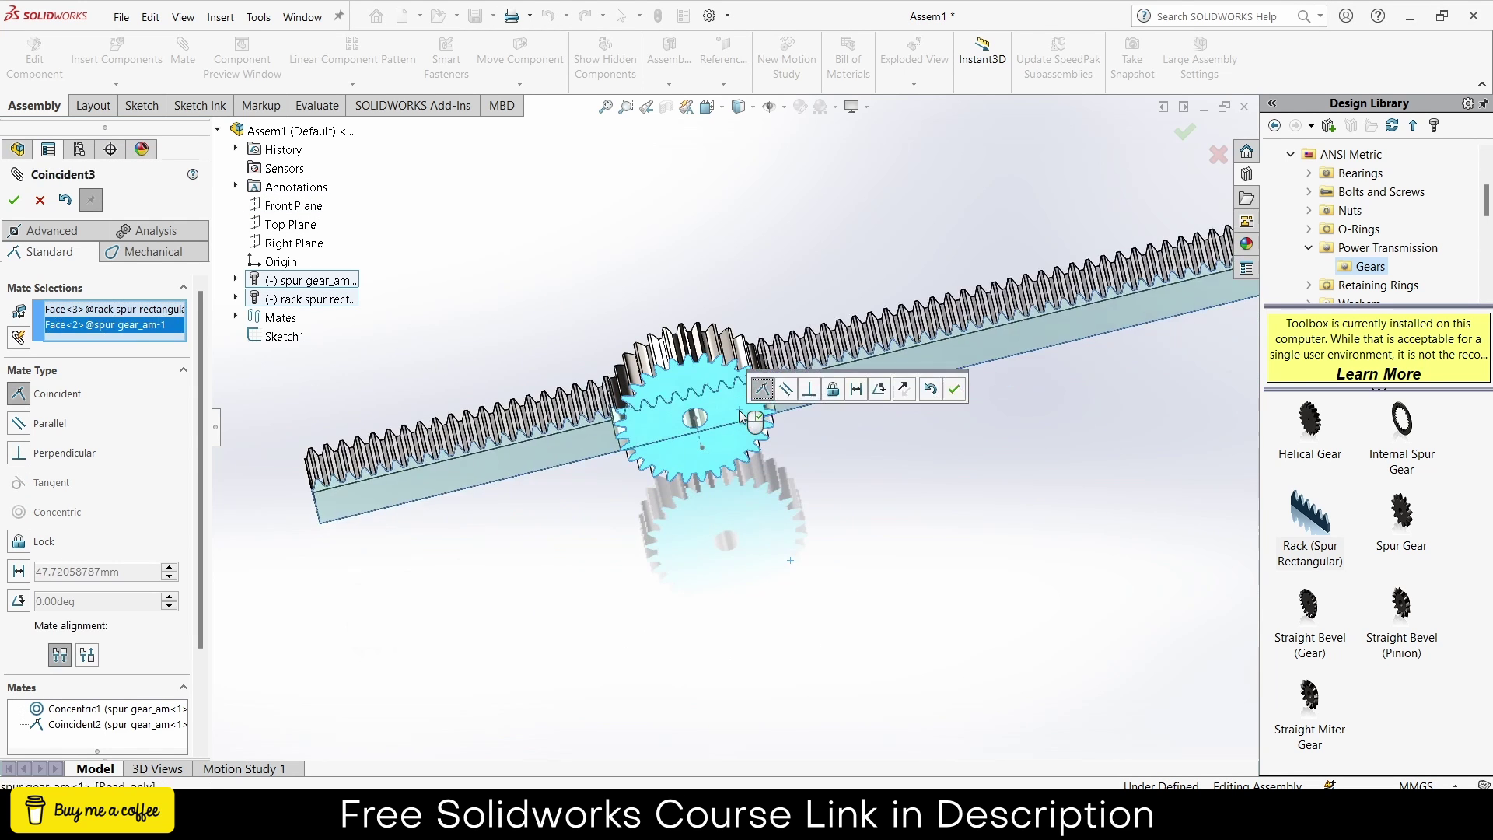
pyautogui.click(954, 389)
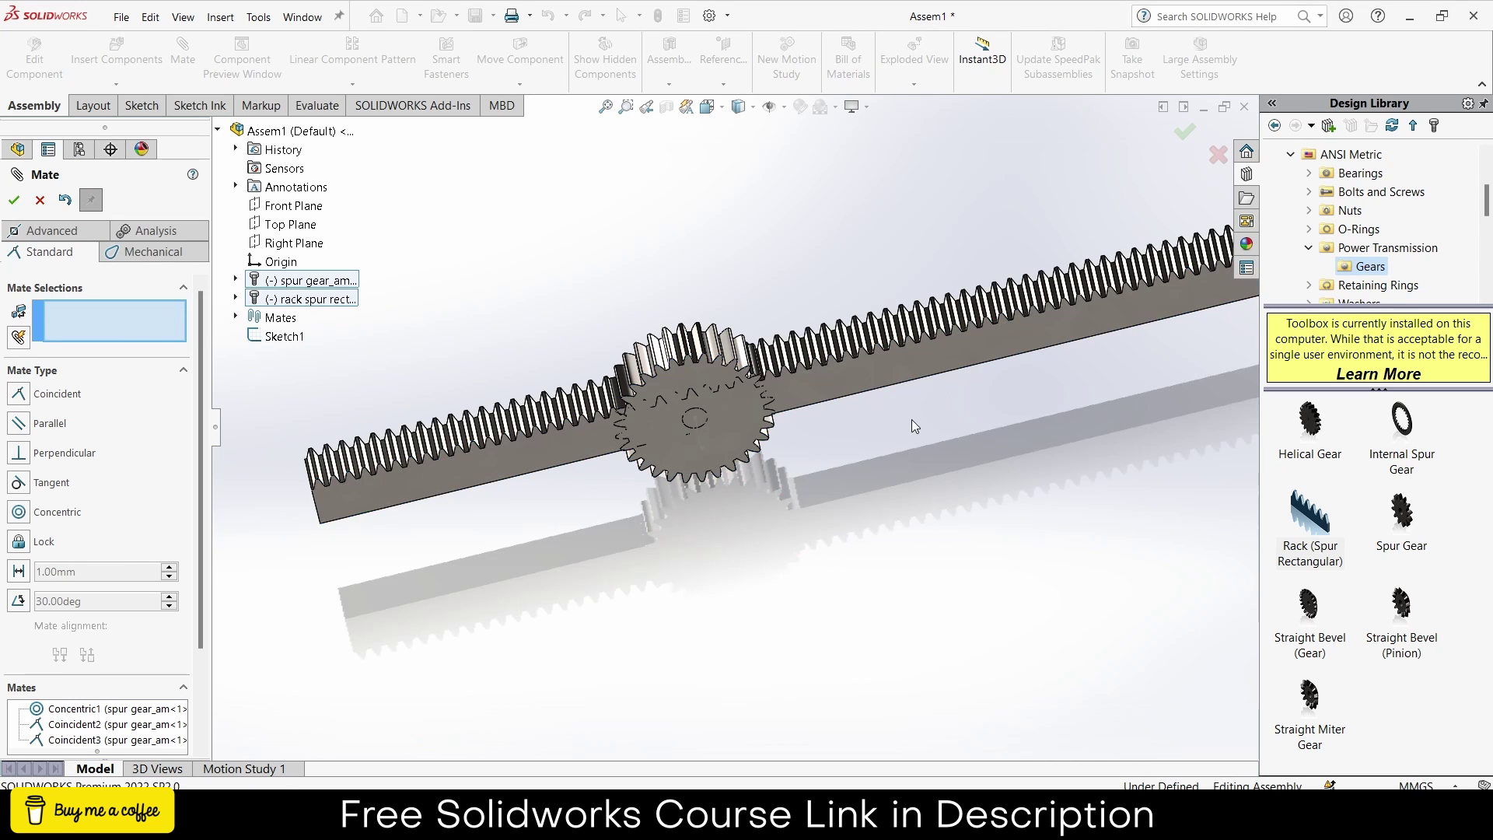
# Move the rack beneath the spur gear, inspect the tooth contact closely and close the Mate command.
pyautogui.scroll(3, 398, 375)
pyautogui.moveTo(950, 423); pyautogui.dragTo(973, 505, button='middle')
pyautogui.moveTo(973, 505); pyautogui.dragTo(935, 515)
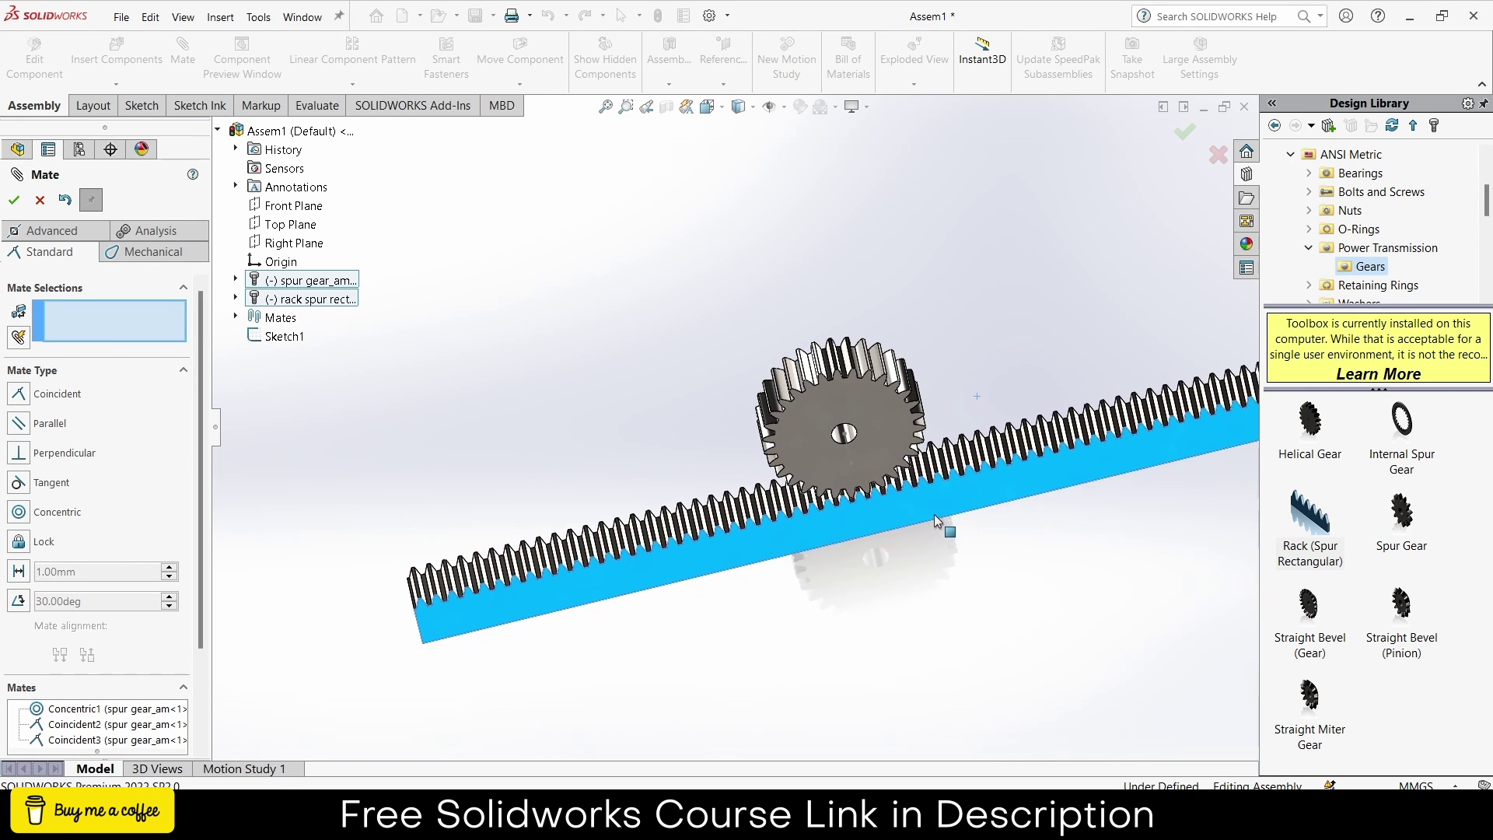
pyautogui.scroll(-5, 791, 501)
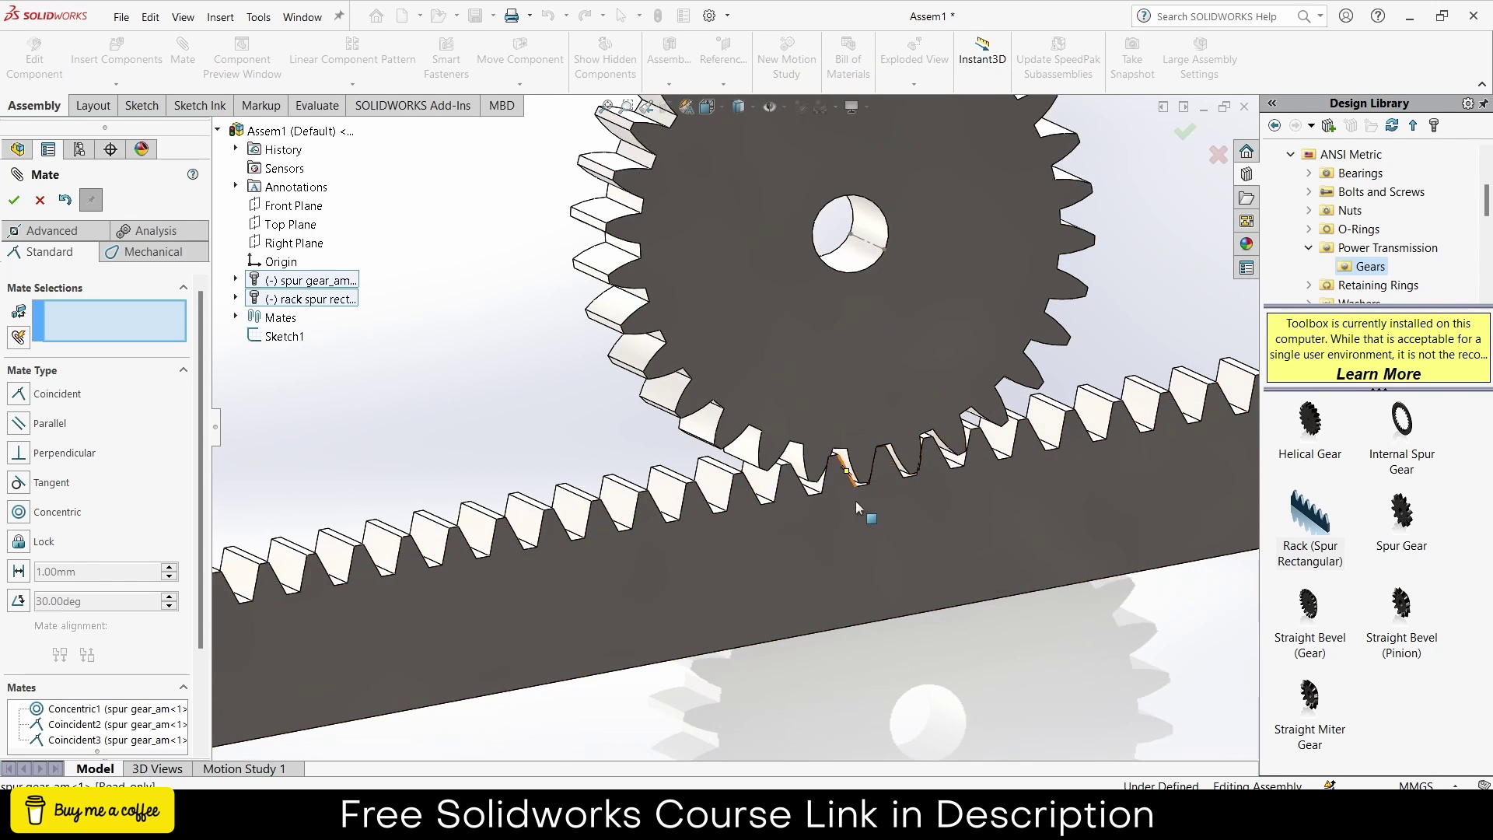
pyautogui.scroll(6, 876, 497)
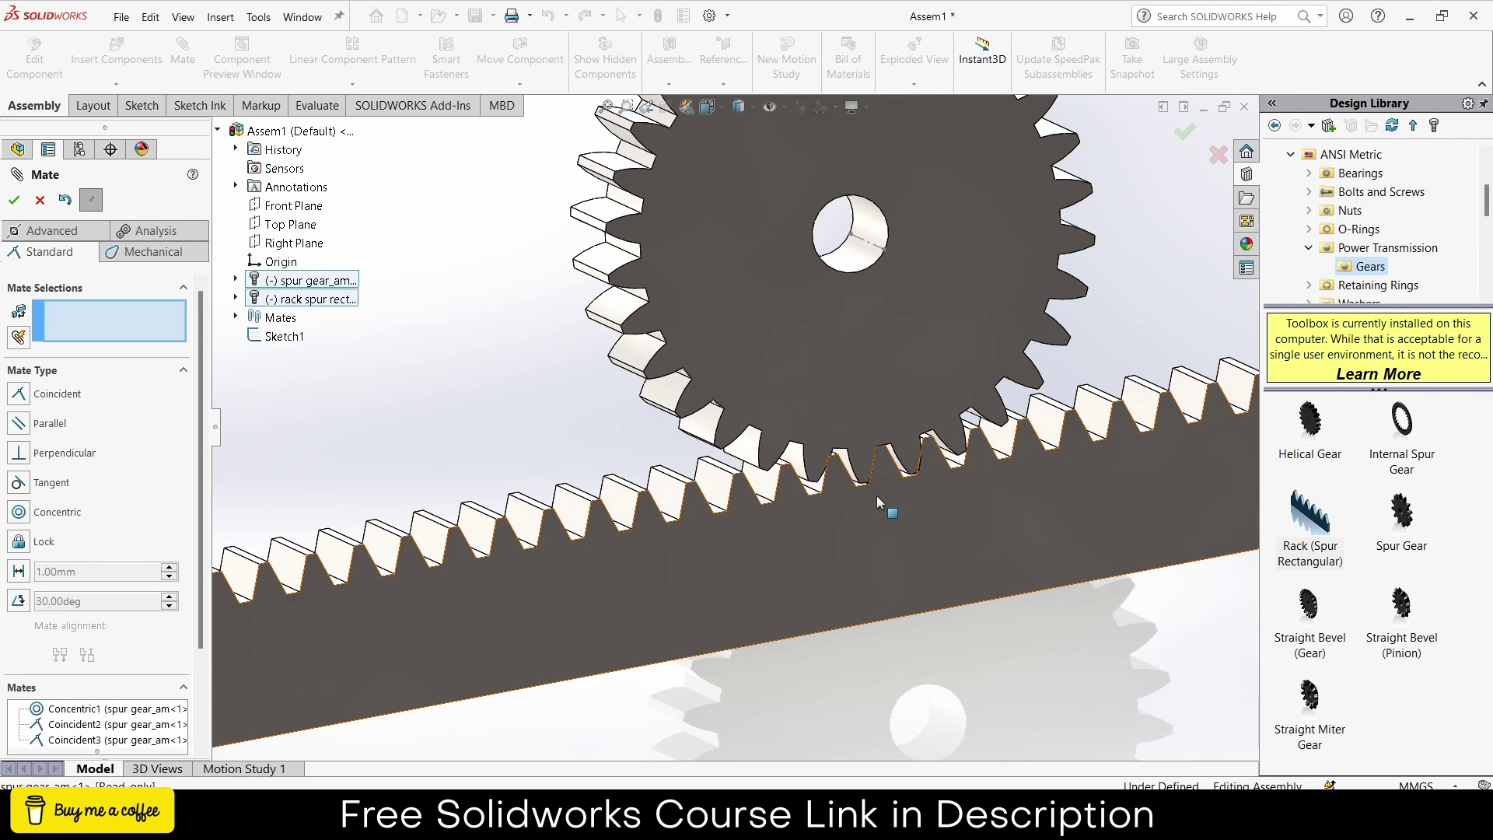
pyautogui.moveTo(876, 496); pyautogui.dragTo(825, 482, button='middle')
pyautogui.click(39, 200)
# Rotate the rack freely with Rotate Component so it tilts relative to the spur gear, and accept.
pyautogui.click(514, 80)
pyautogui.click(549, 123)
pyautogui.moveTo(310, 519); pyautogui.dragTo(365, 479)
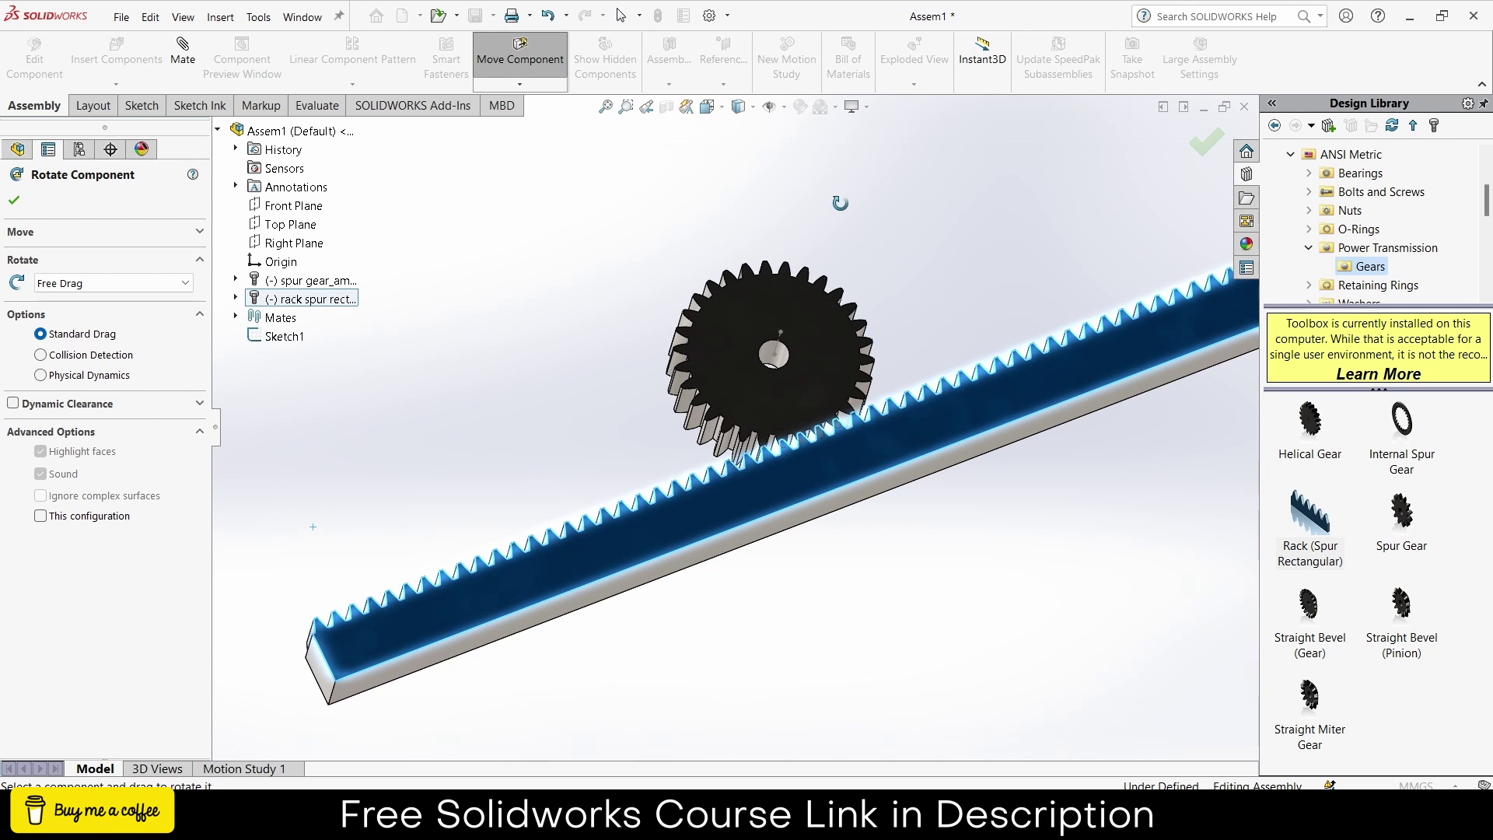
pyautogui.click(1206, 142)
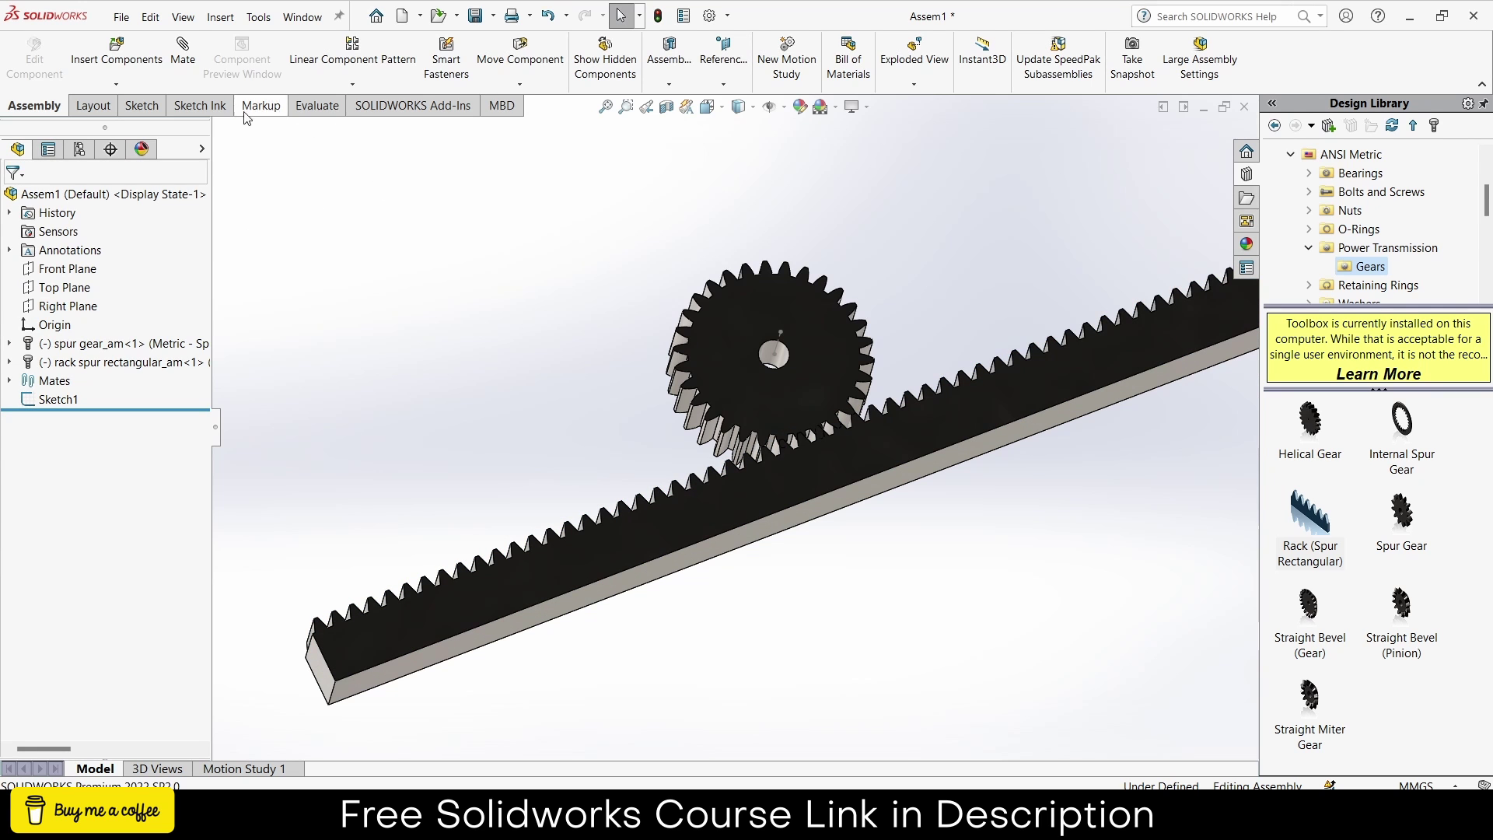
# Mate the rack's underside face parallel to the assembly's Top Plane.
pyautogui.click(184, 50)
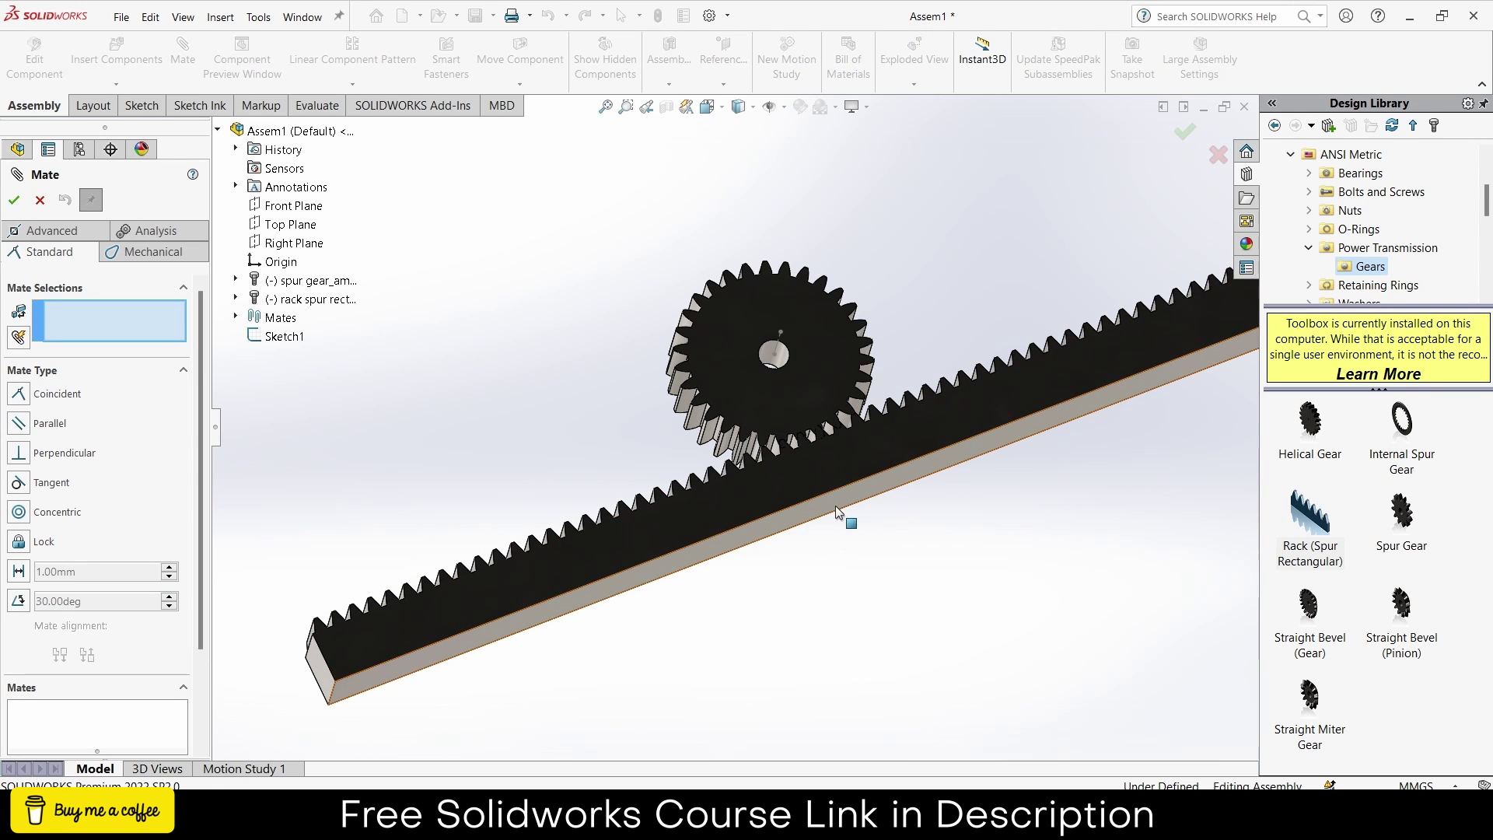
pyautogui.click(835, 505)
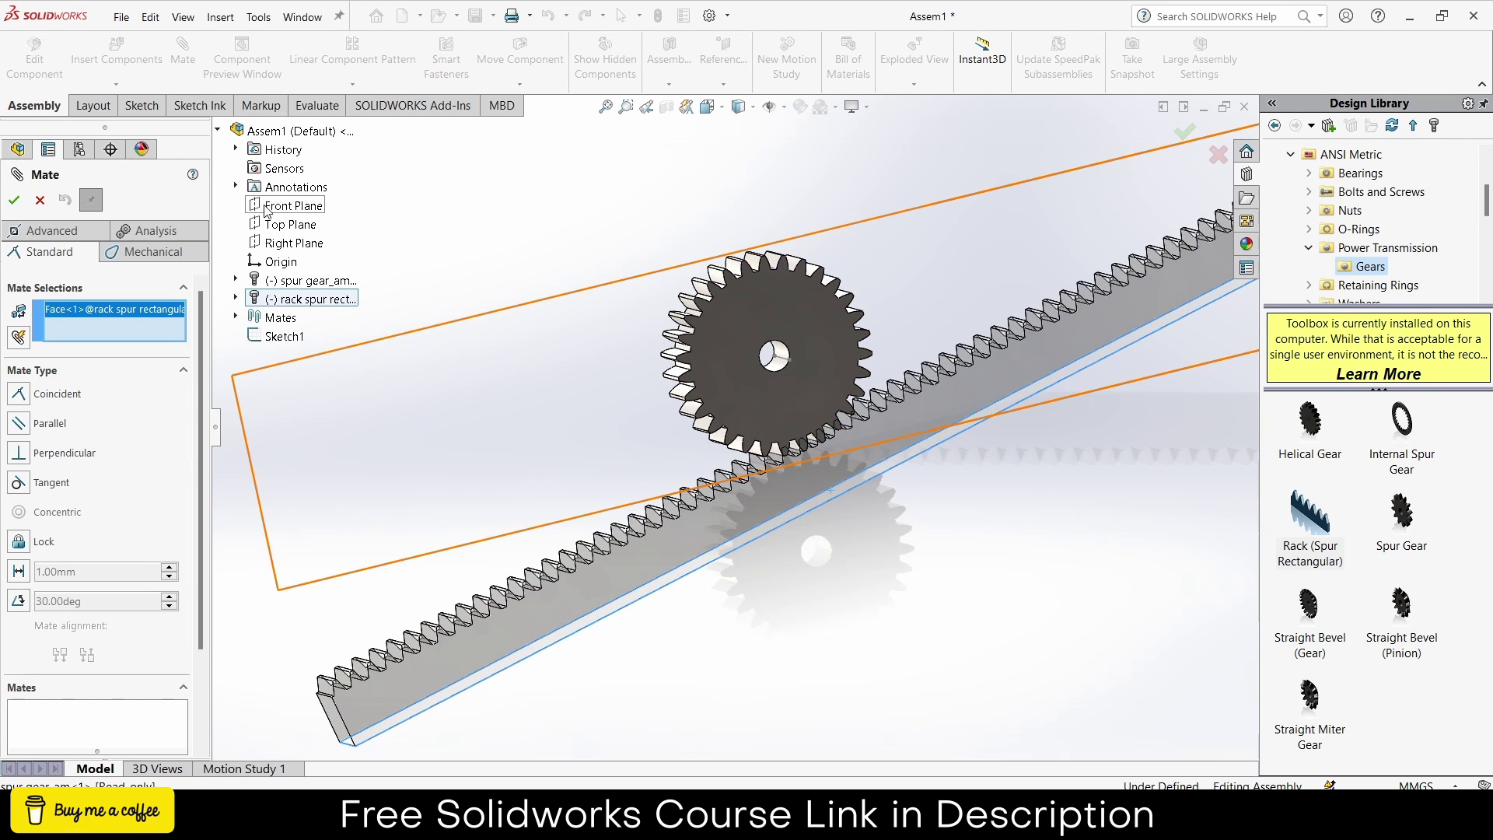
pyautogui.click(297, 225)
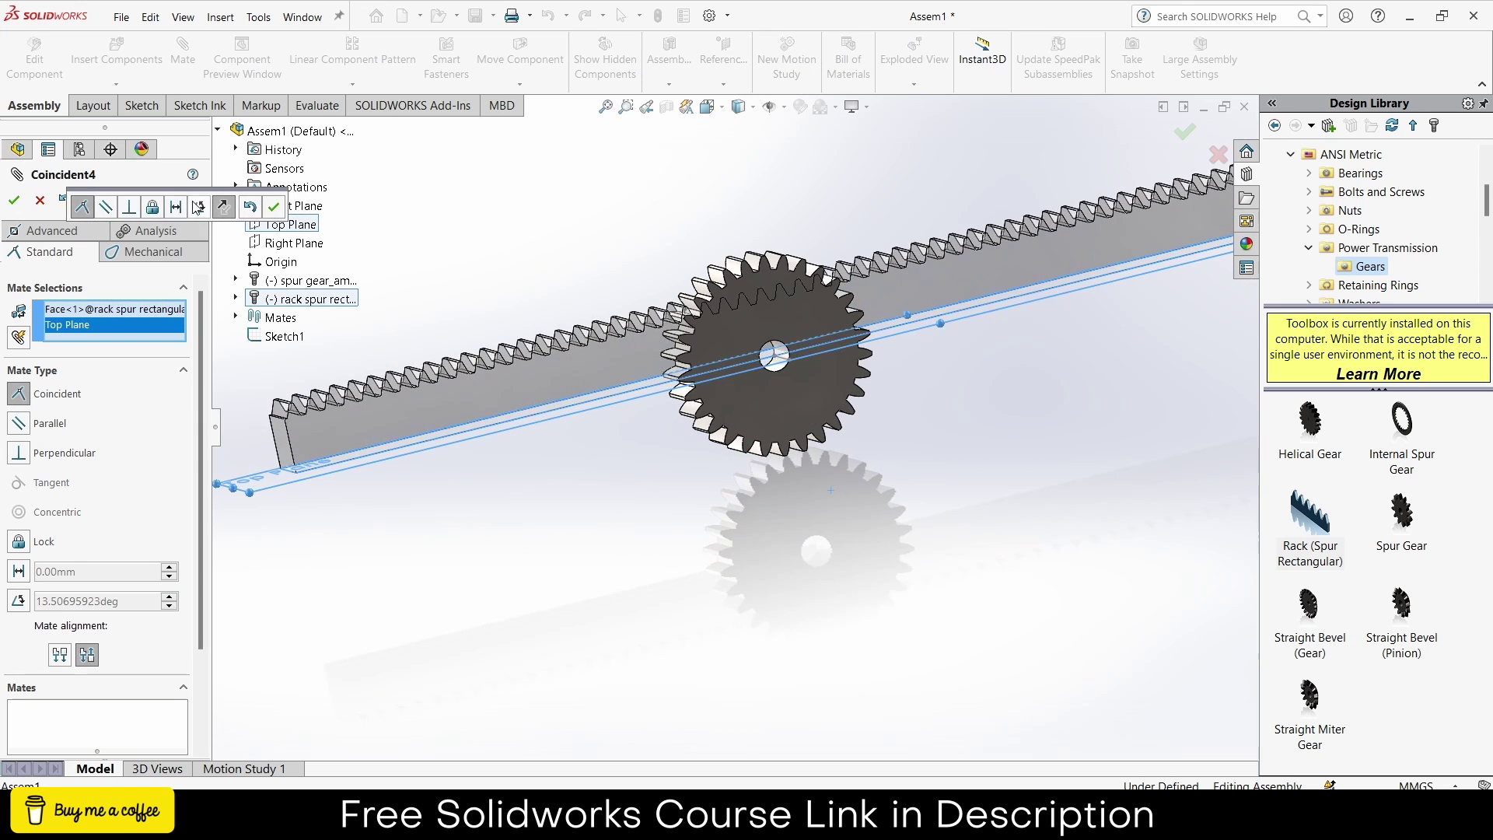
pyautogui.click(113, 209)
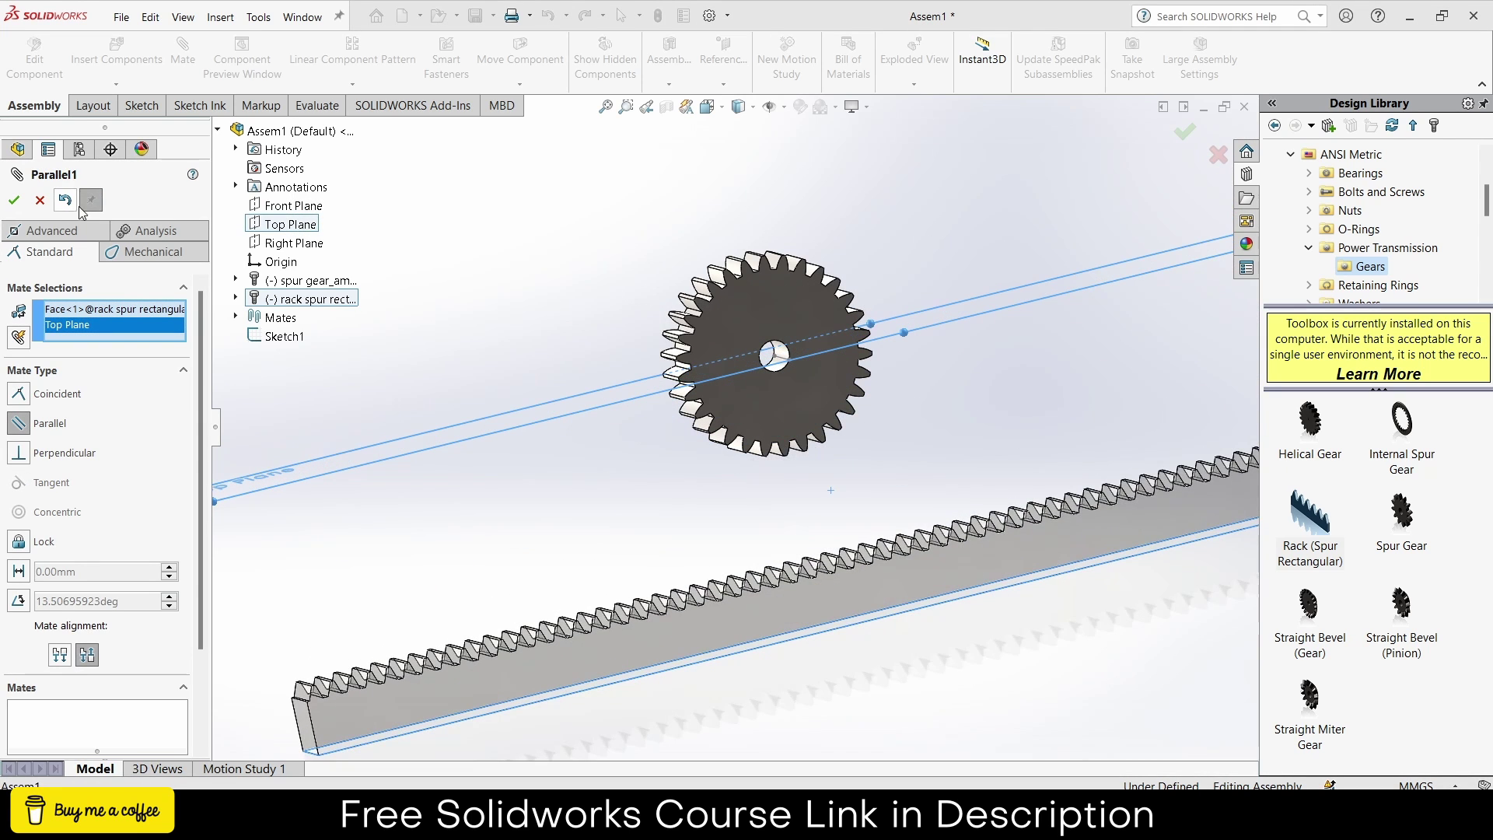
pyautogui.click(13, 200)
# Close the Mate command and apply the Plain White scene as the background.
pyautogui.moveTo(539, 328); pyautogui.dragTo(836, 357, button='middle')
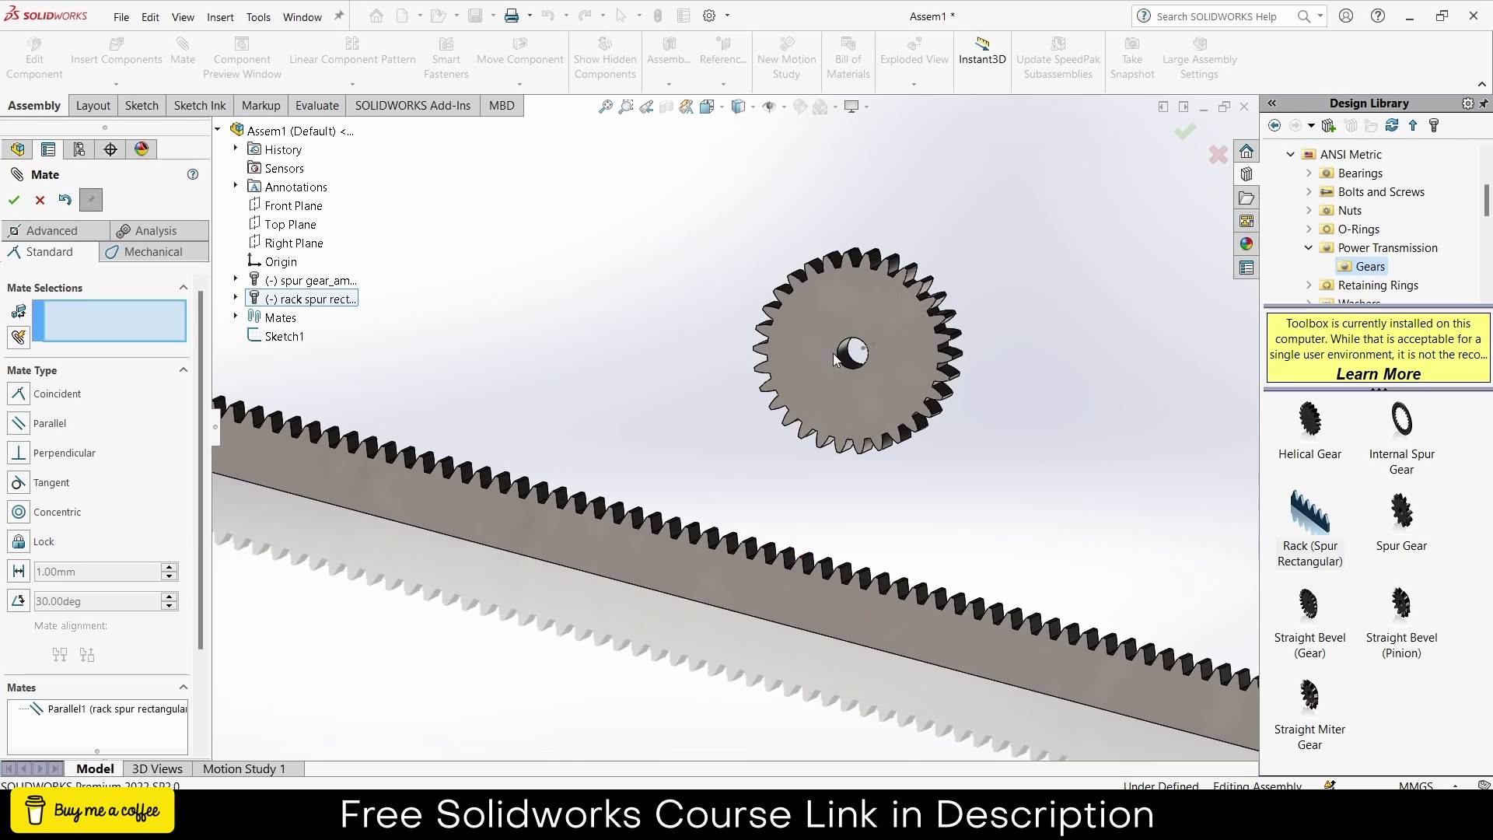
pyautogui.click(784, 107)
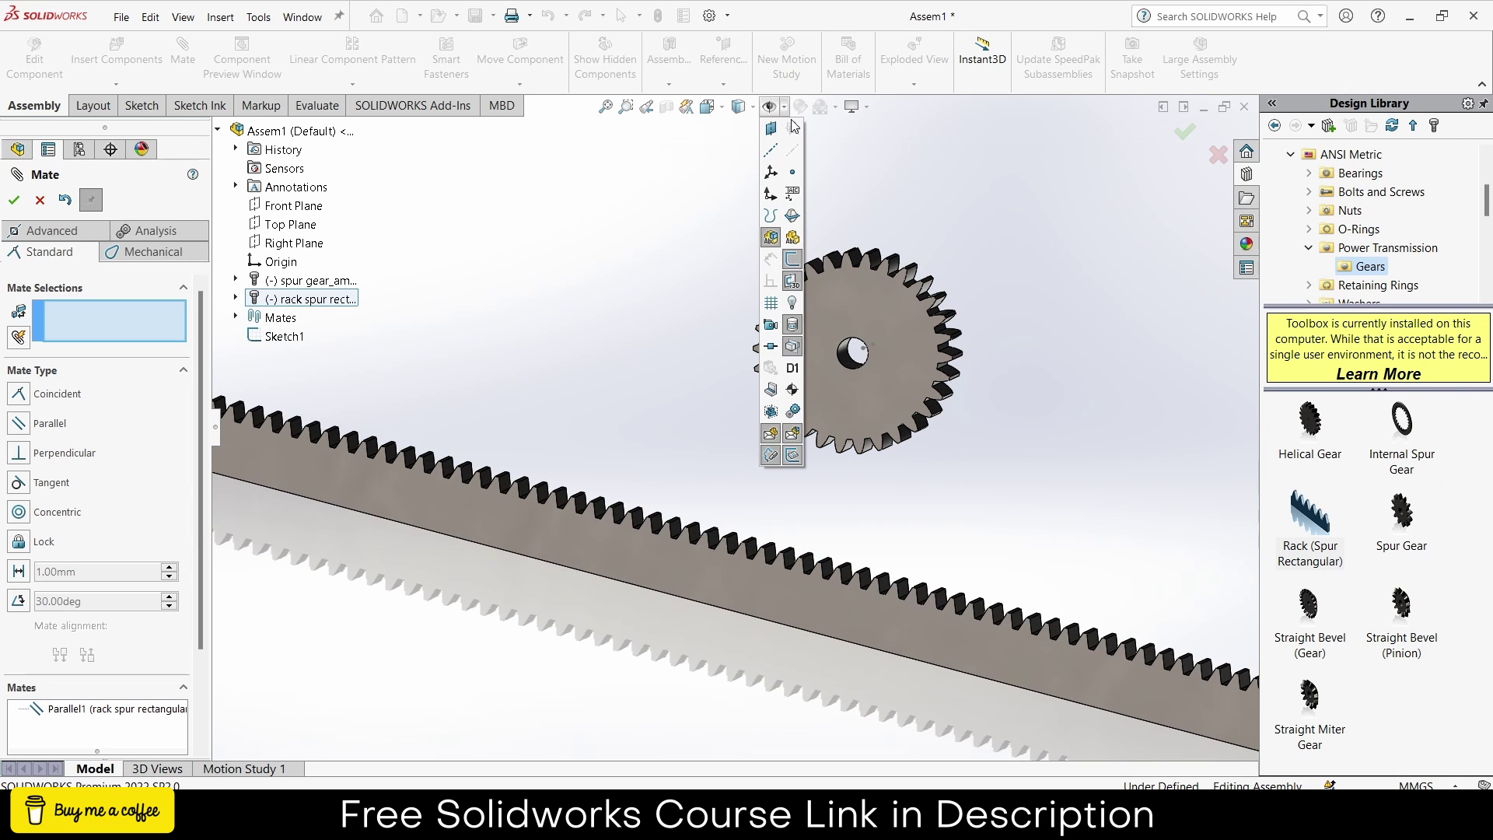
pyautogui.click(39, 201)
pyautogui.click(851, 108)
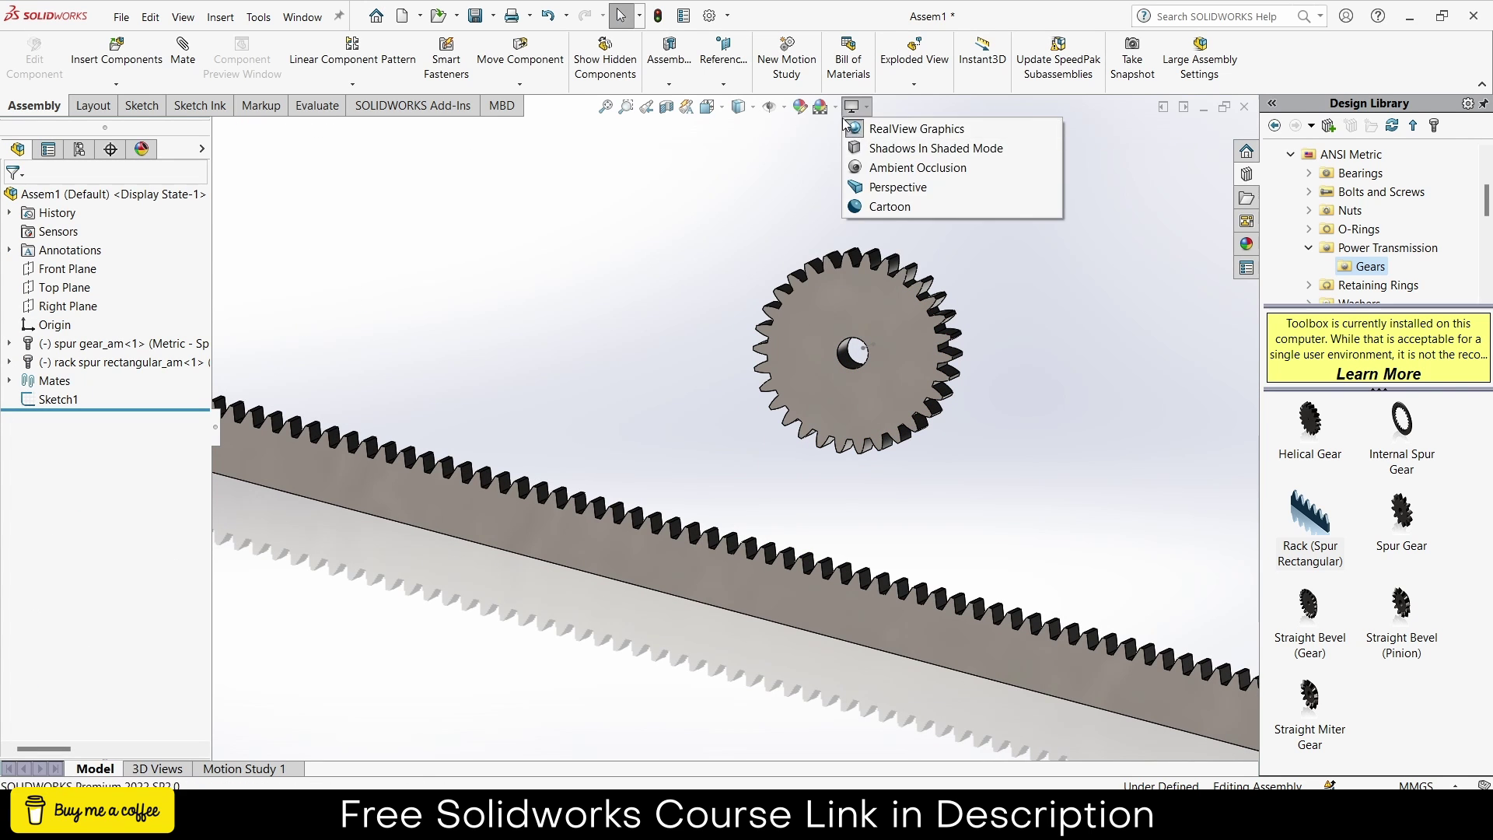
pyautogui.click(821, 107)
pyautogui.click(858, 151)
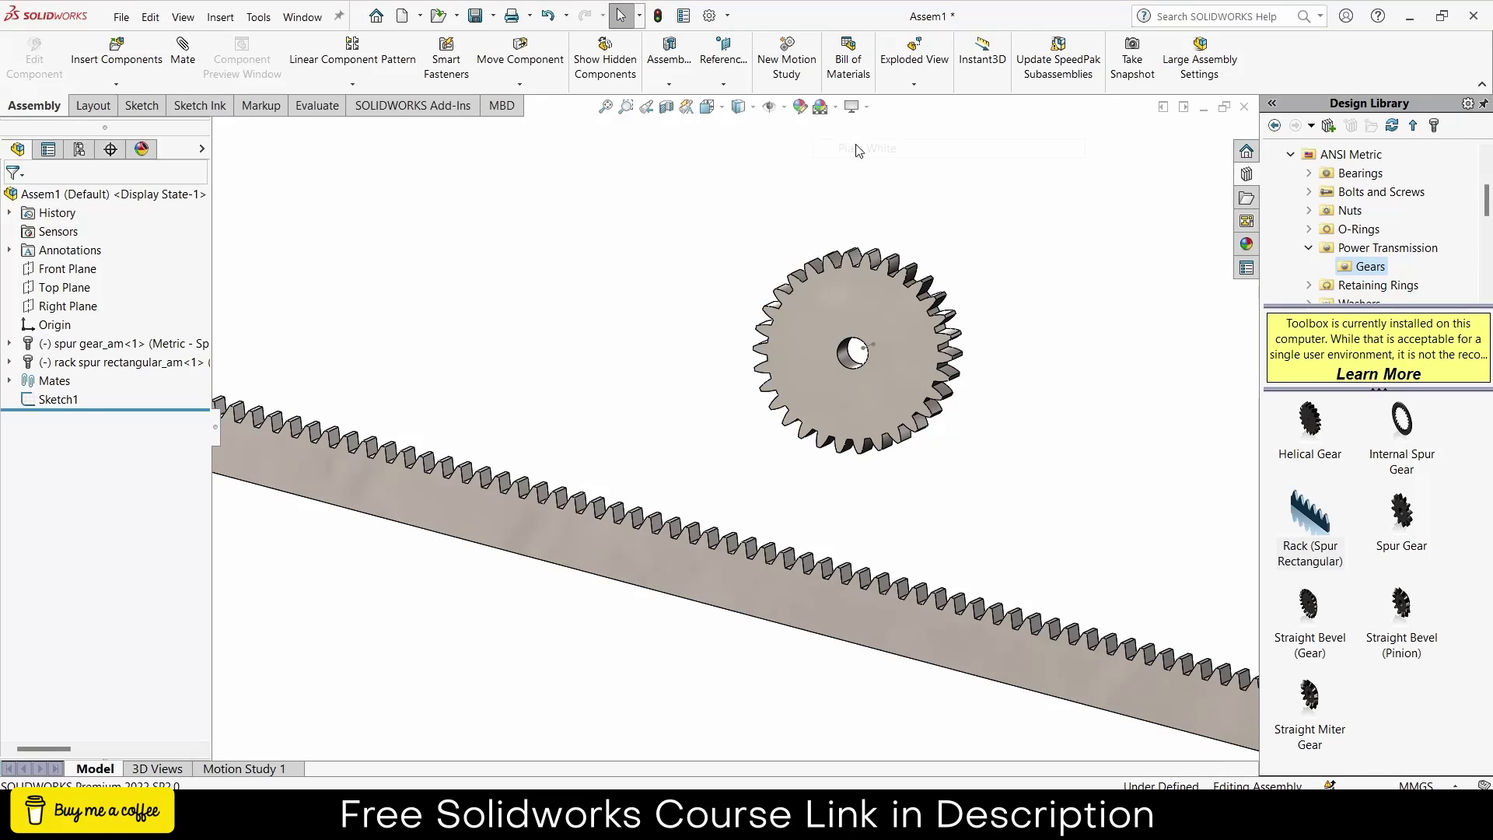
# In the front view, move the rack up under the spur gear until their teeth roughly mesh, and clear the selection.
pyautogui.moveTo(810, 280)
pyautogui.mouseDown(button='middle')
pyautogui.moveTo(862, 309)
pyautogui.moveTo(807, 259)
pyautogui.mouseUp(button='middle')
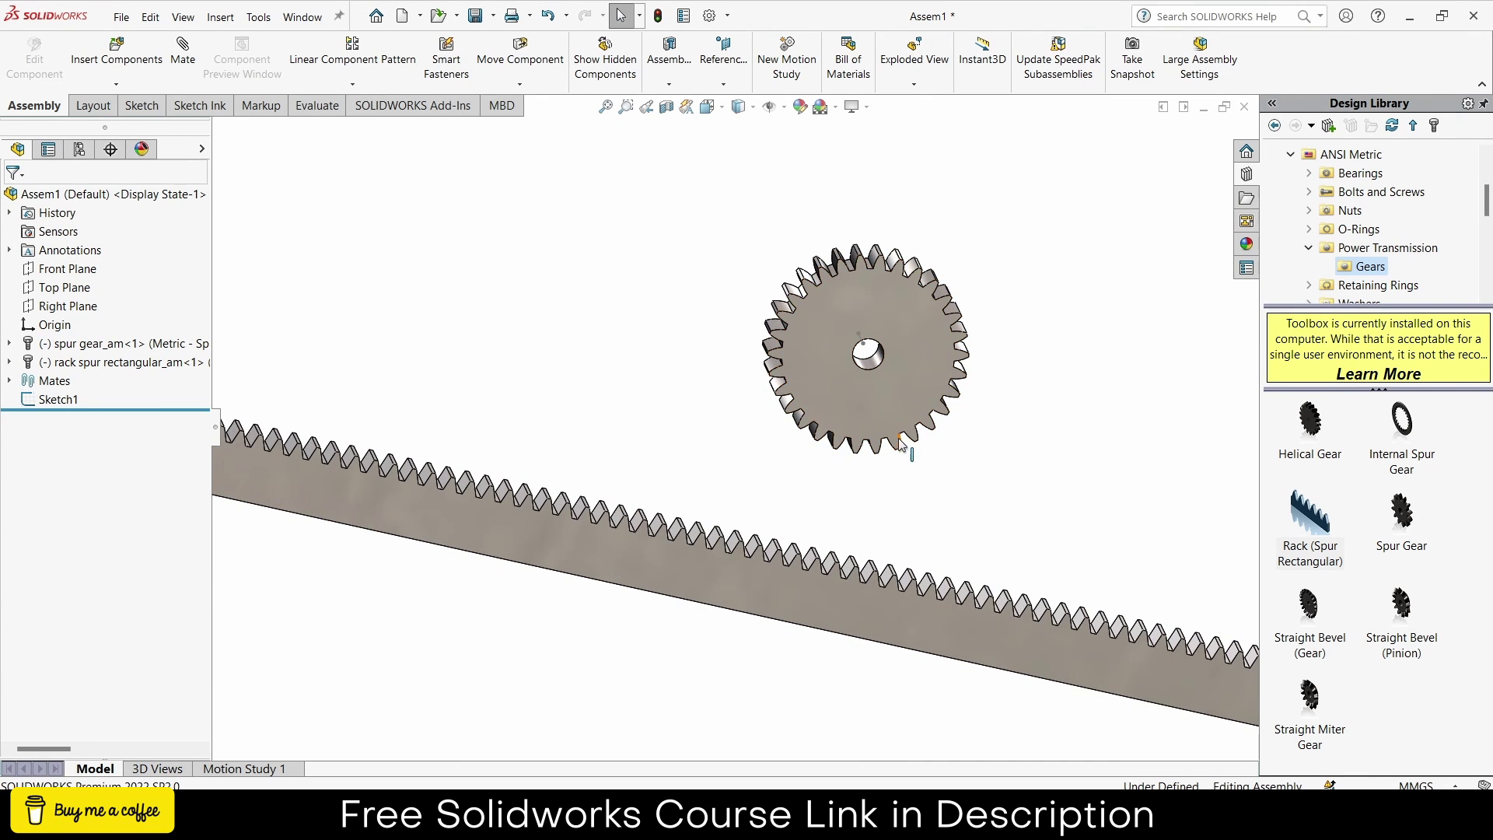
pyautogui.click(846, 591)
pyautogui.hotkey('ctrl', '1')
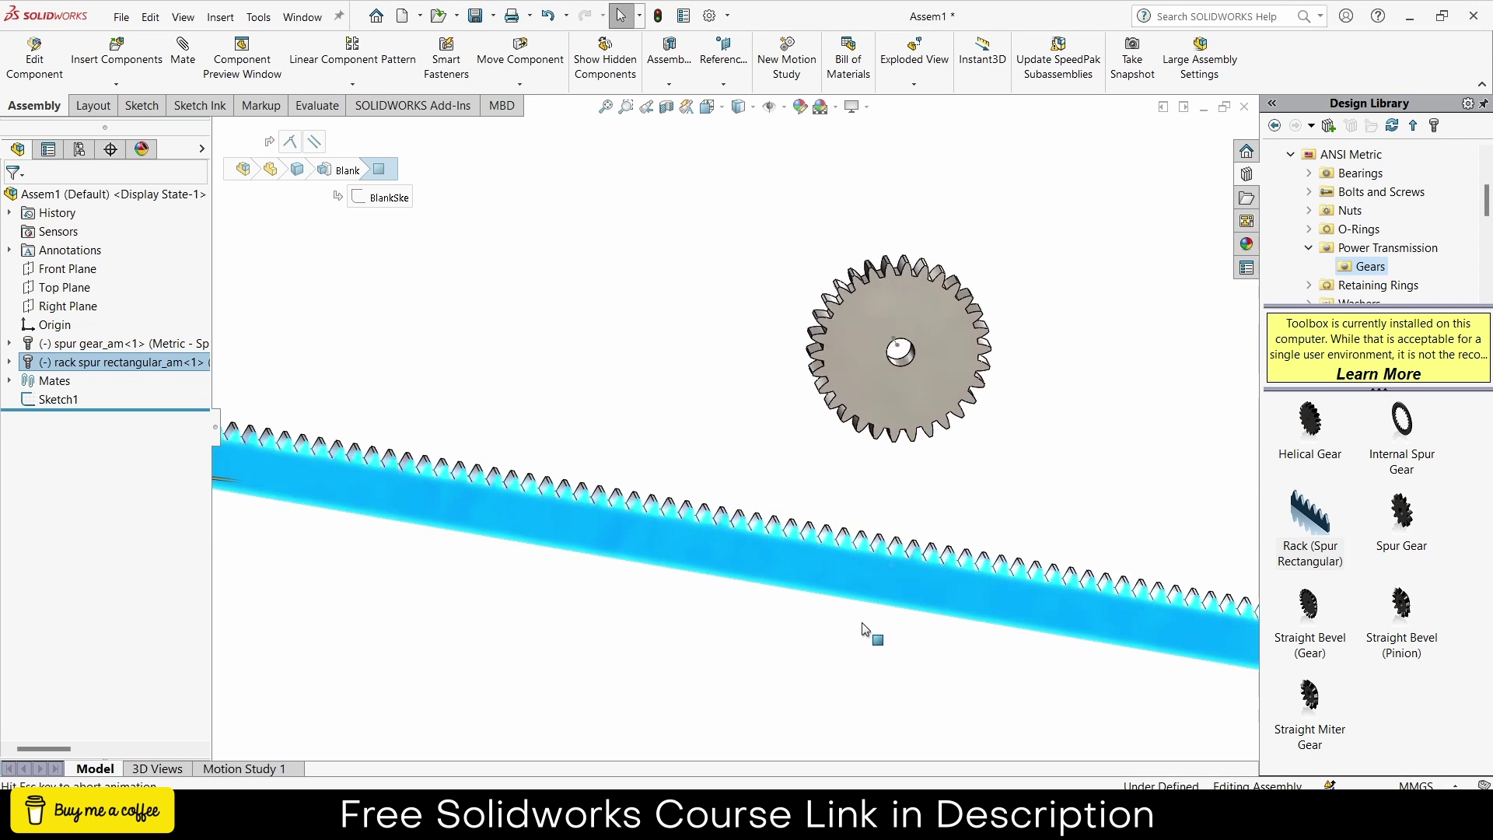
pyautogui.moveTo(710, 554); pyautogui.dragTo(893, 420)
pyautogui.scroll(-2, 675, 416)
pyautogui.scroll(-3, 817, 436)
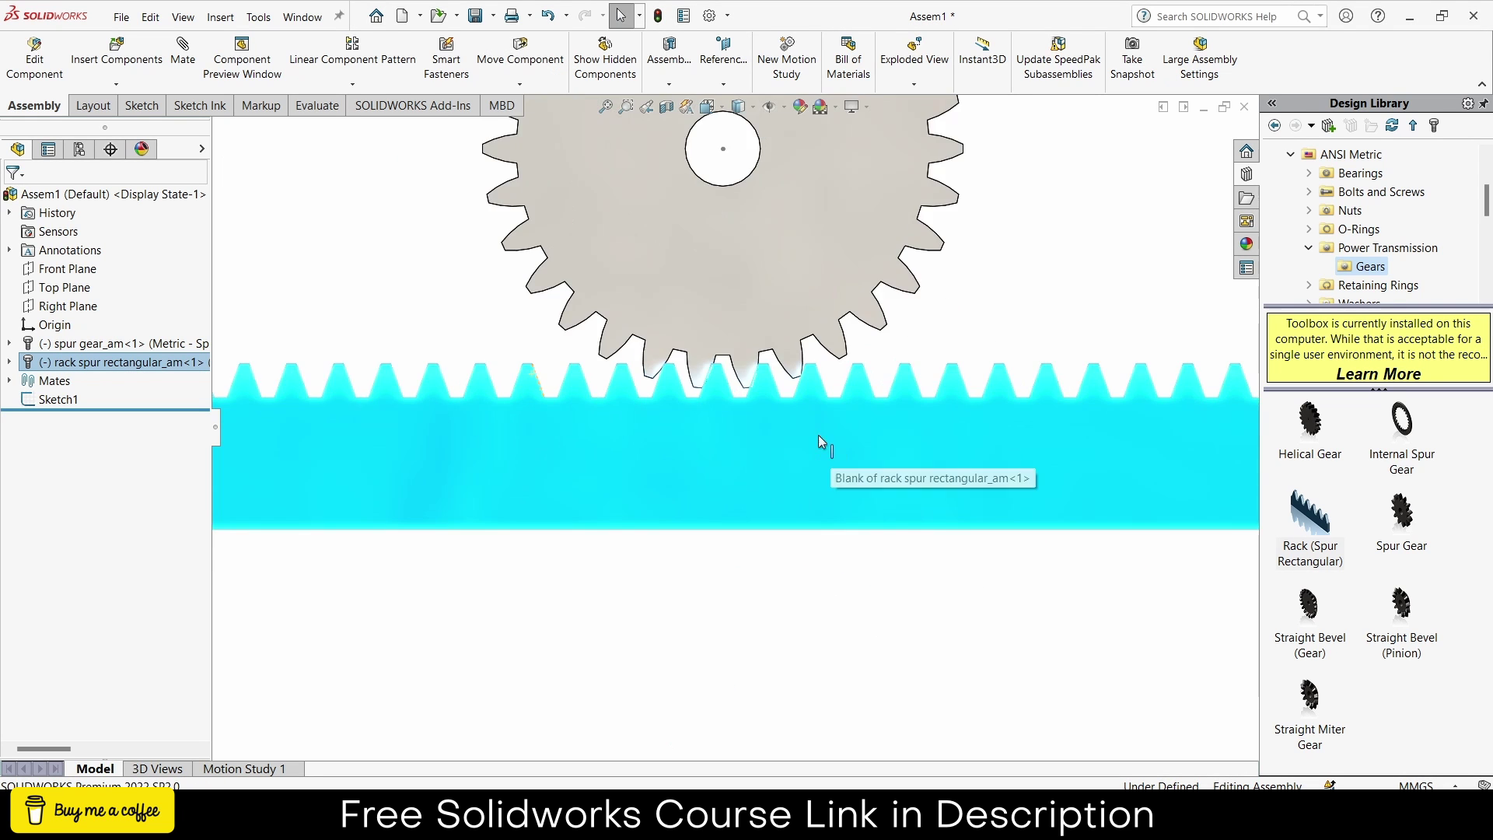
pyautogui.moveTo(766, 432); pyautogui.dragTo(783, 424)
pyautogui.press('Escape')
pyautogui.scroll(5, 692, 436)
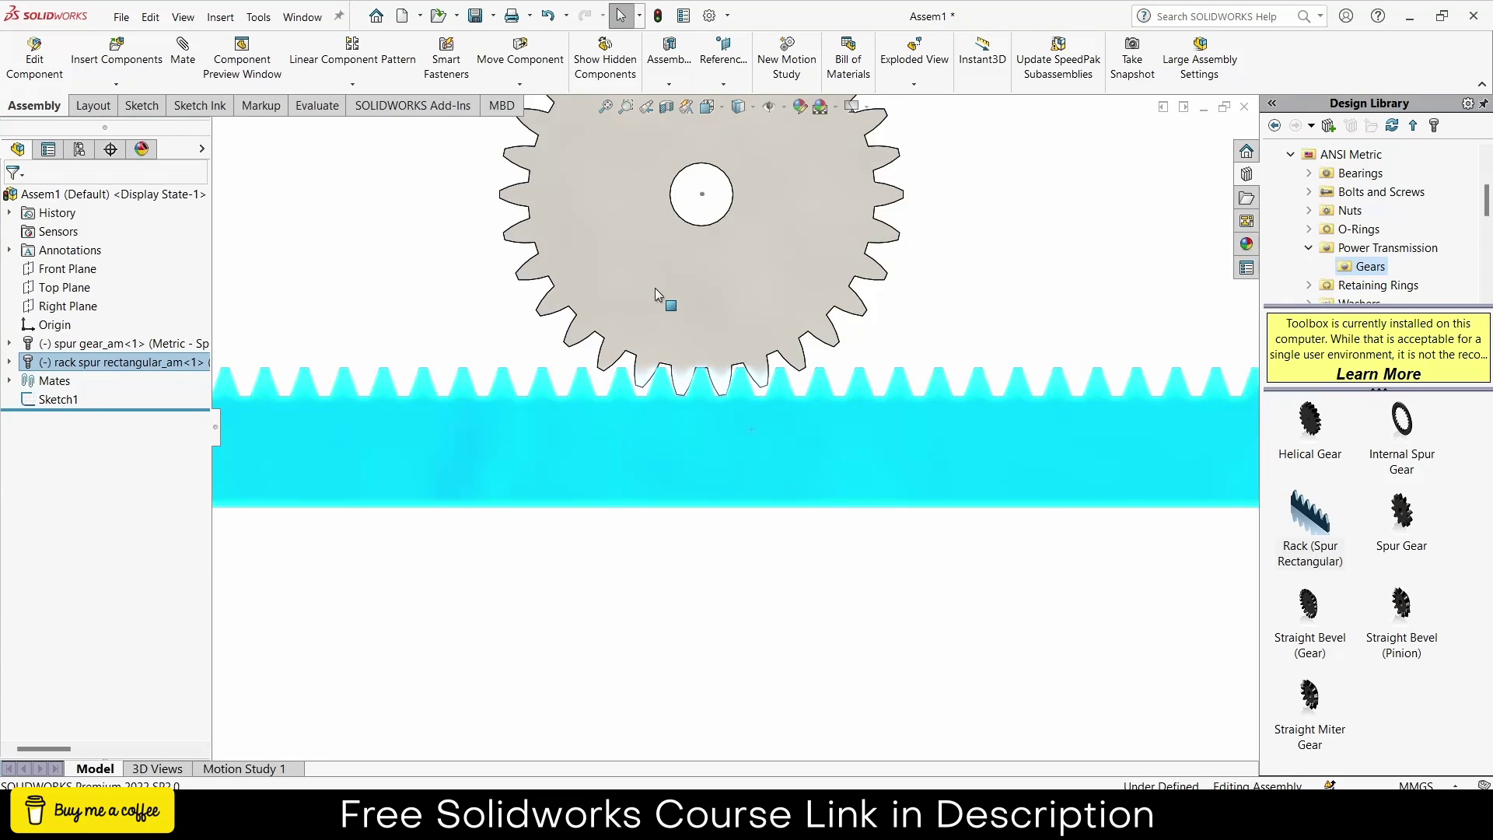
pyautogui.scroll(5, 694, 443)
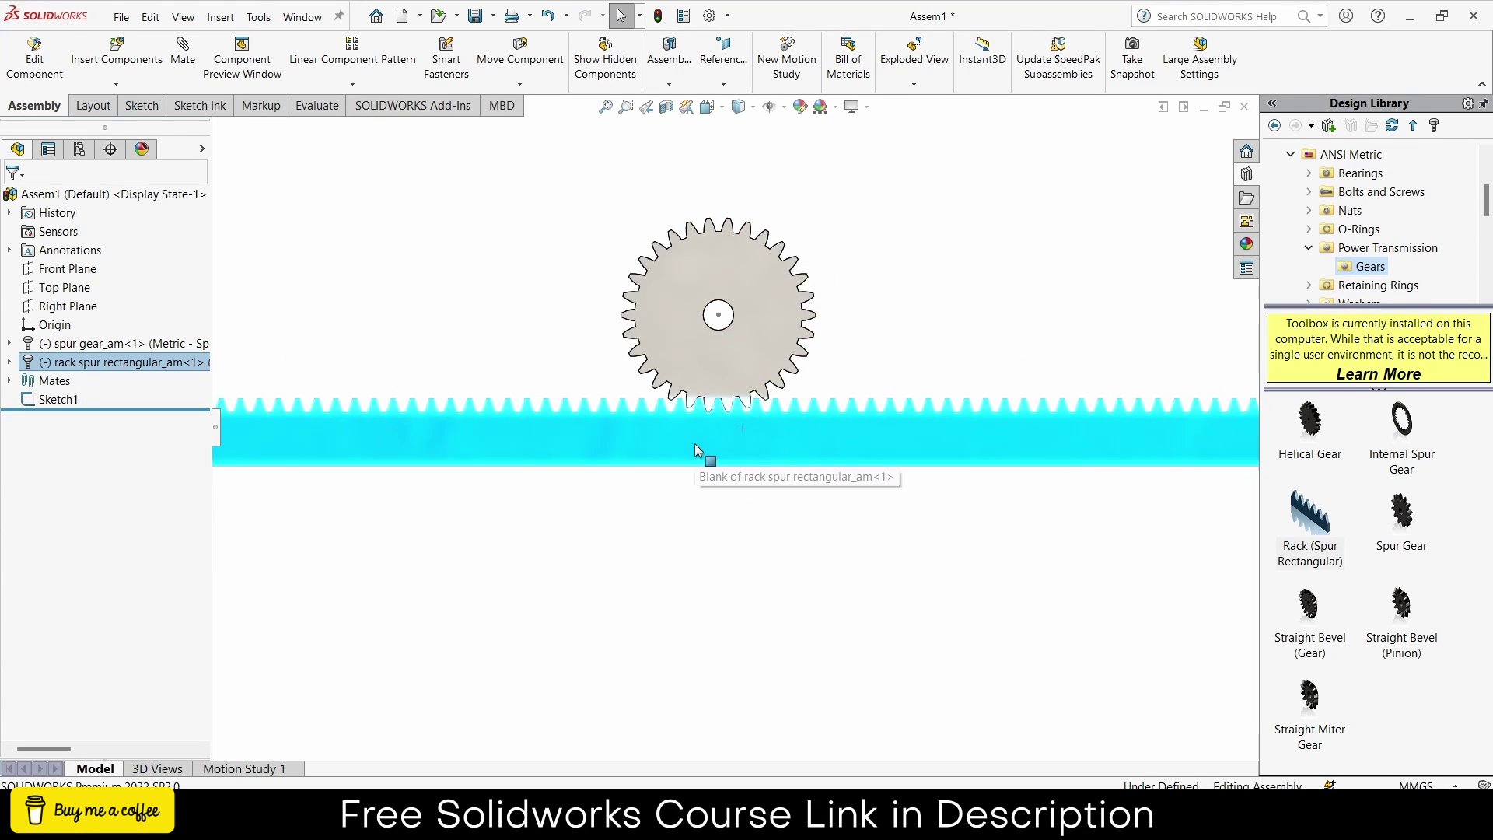
pyautogui.click(333, 563)
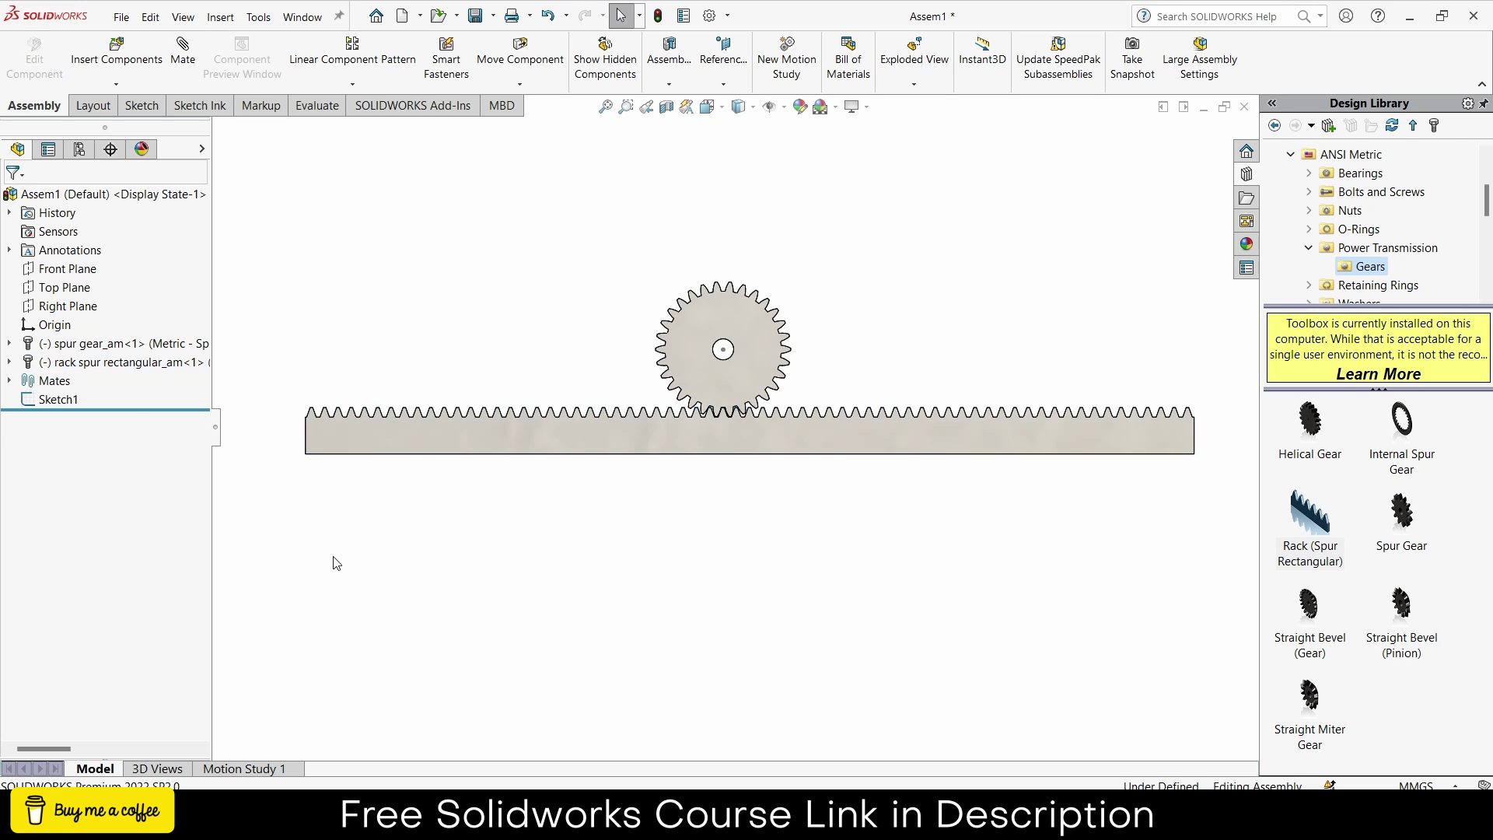
# Show the sketch inside the rack's suppressed tooth cut feature and inspect its pitch line at the rack's end.
pyautogui.click(10, 362)
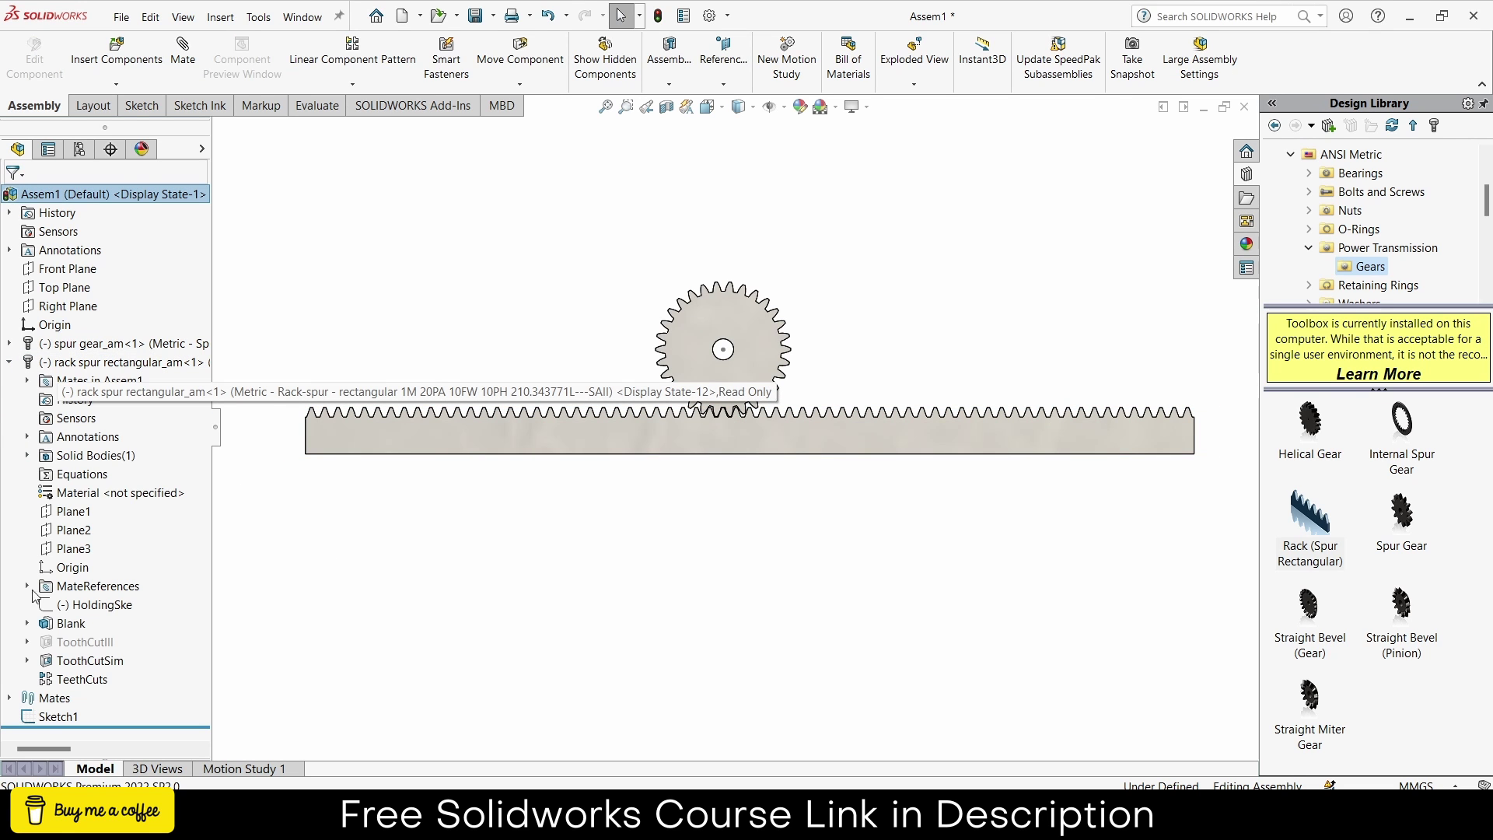
pyautogui.click(28, 643)
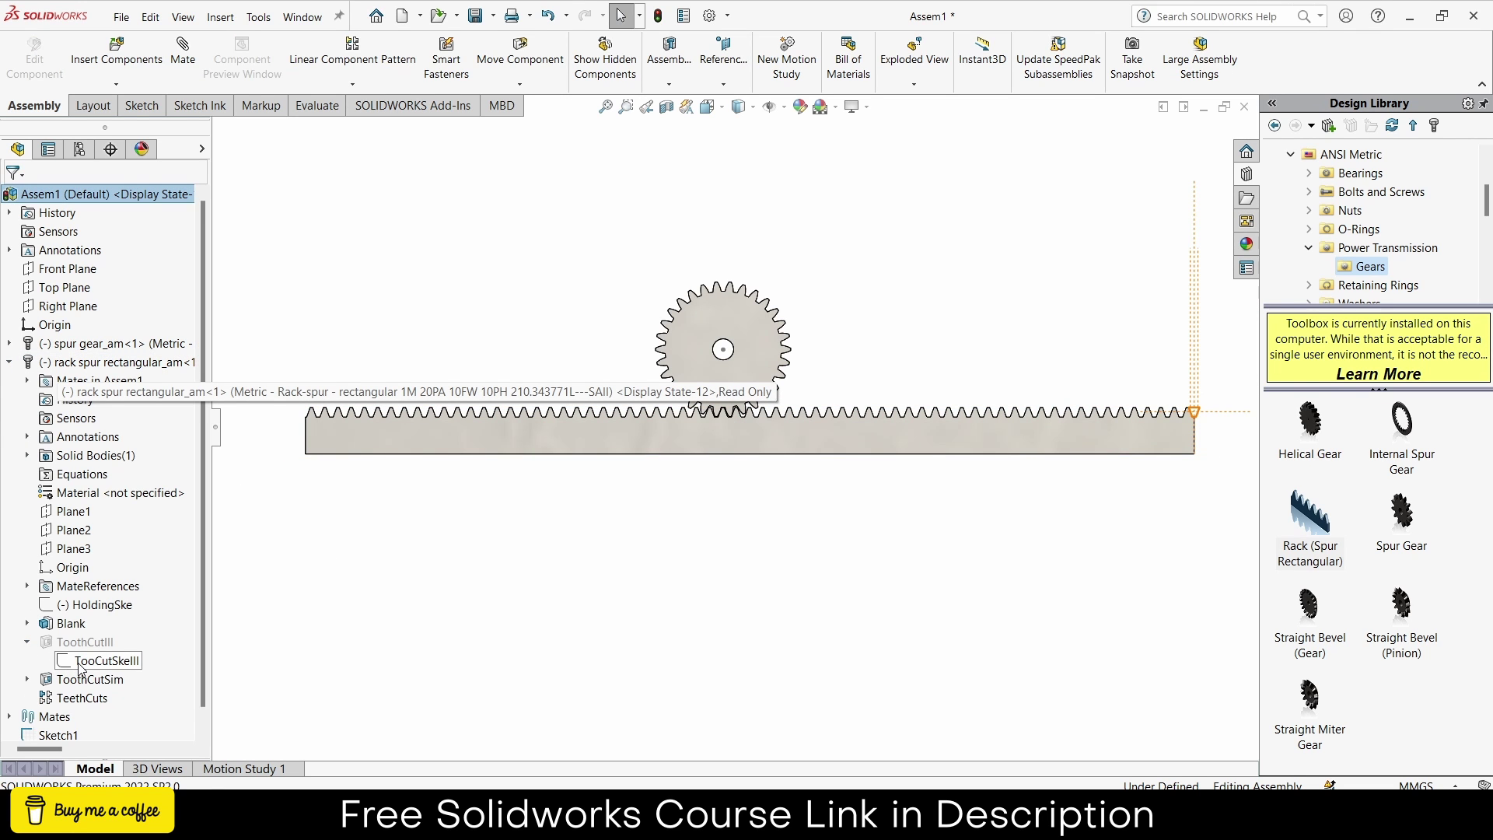
pyautogui.click(80, 662)
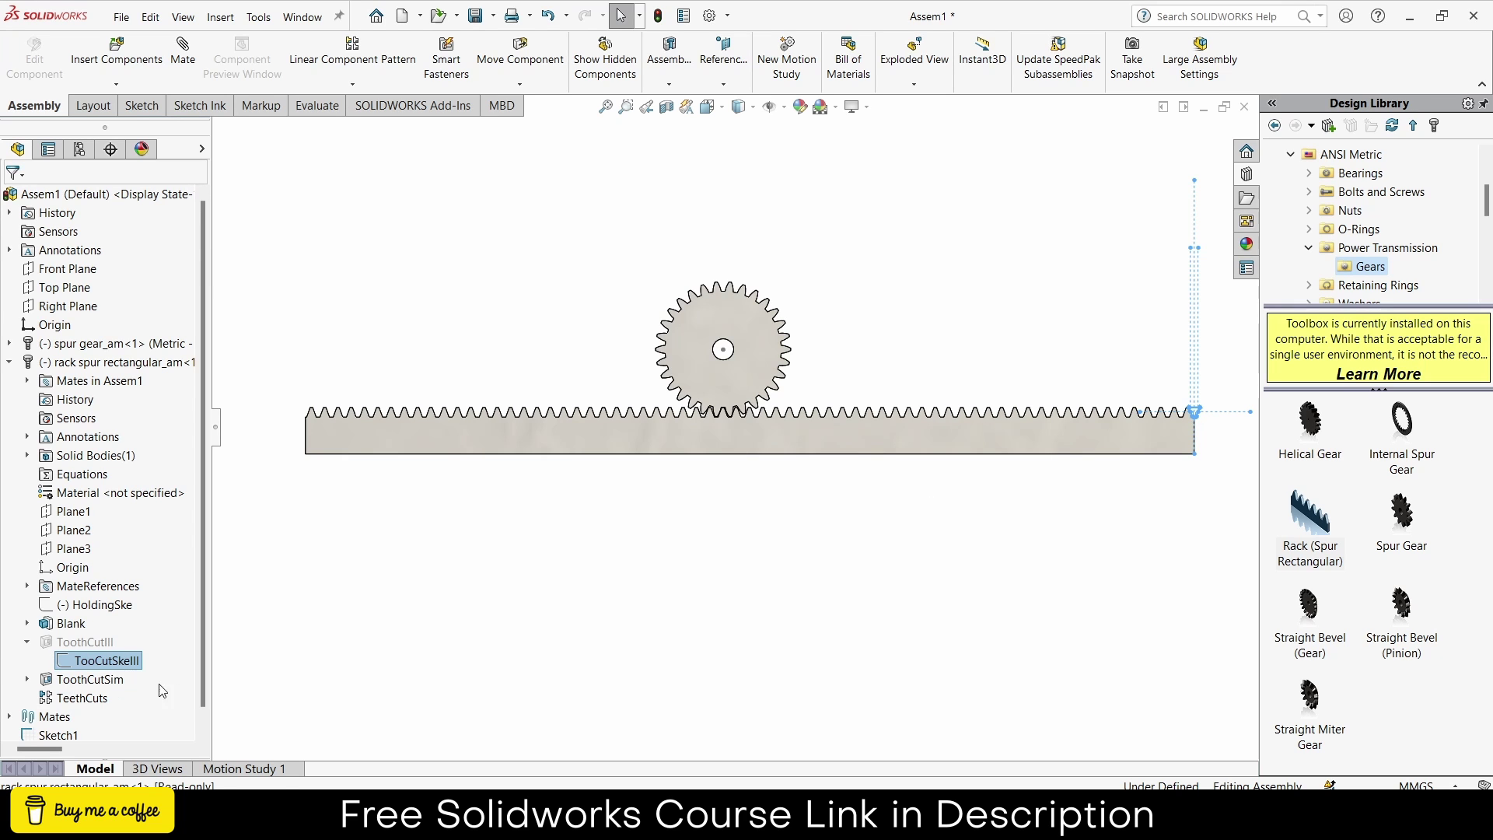
pyautogui.rightClick(108, 662)
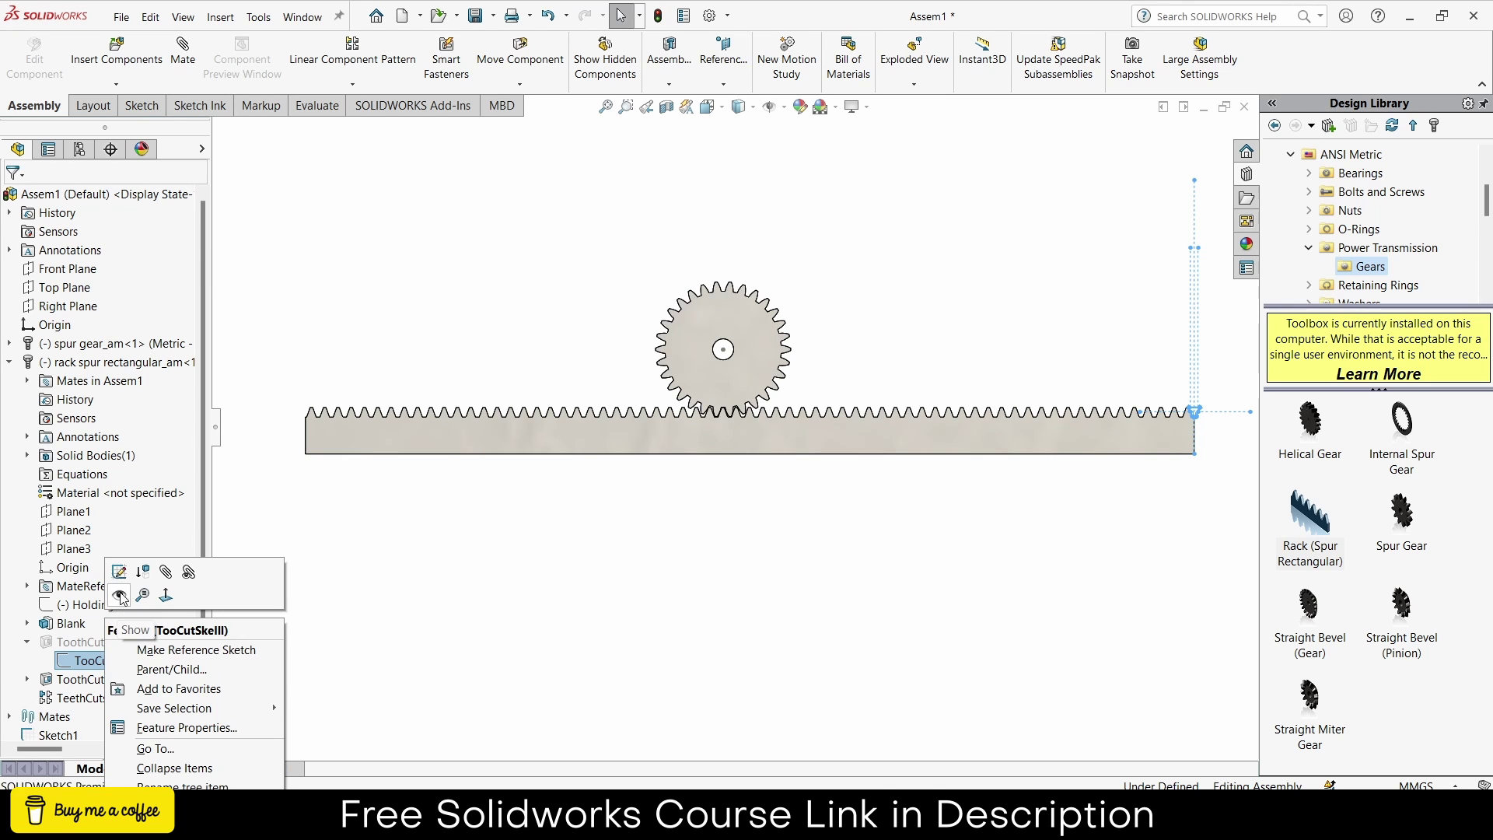
pyautogui.click(120, 596)
pyautogui.scroll(-2, 964, 477)
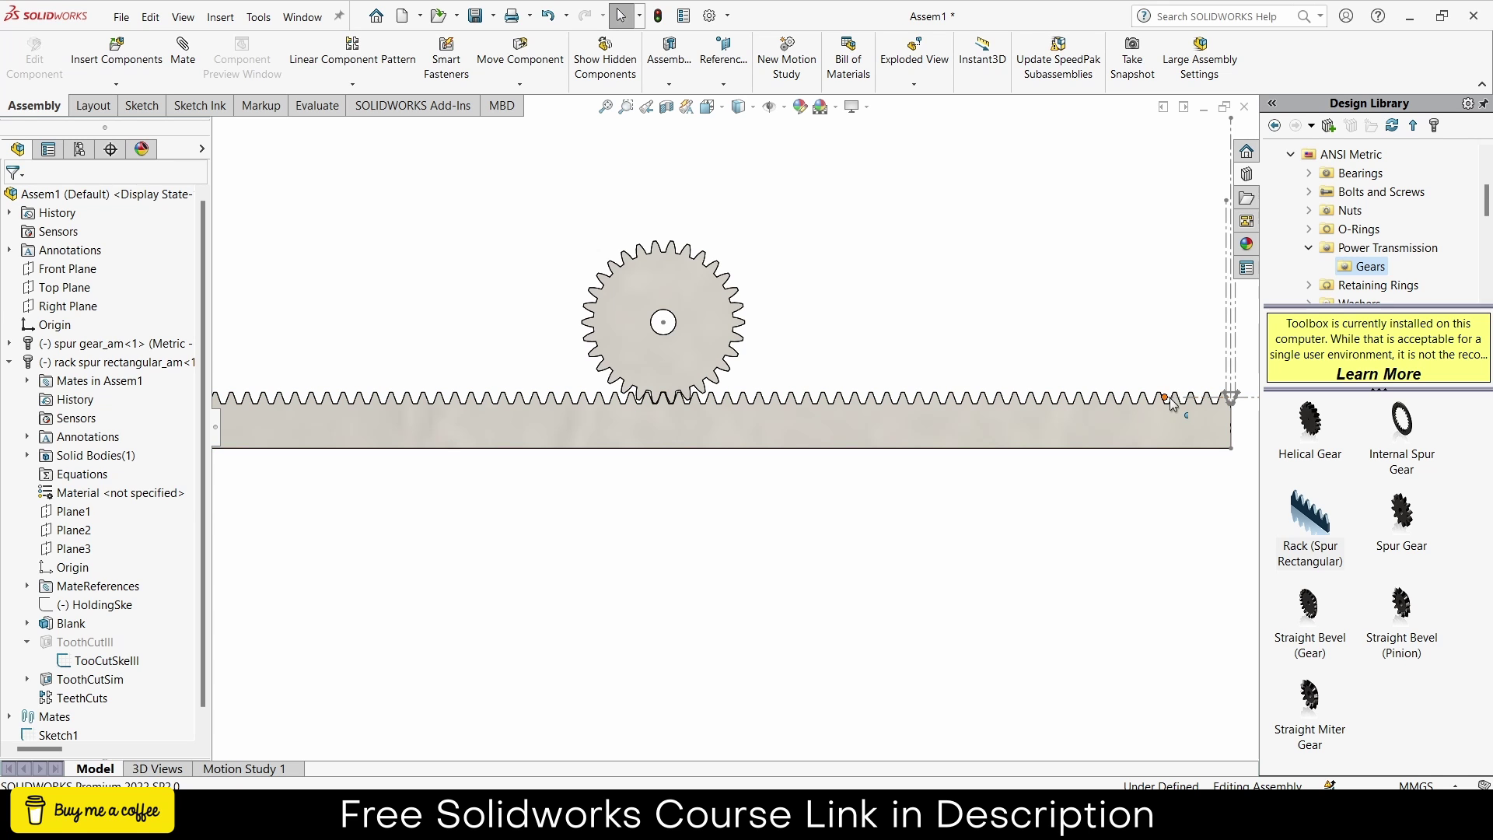
pyautogui.rightClick(103, 662)
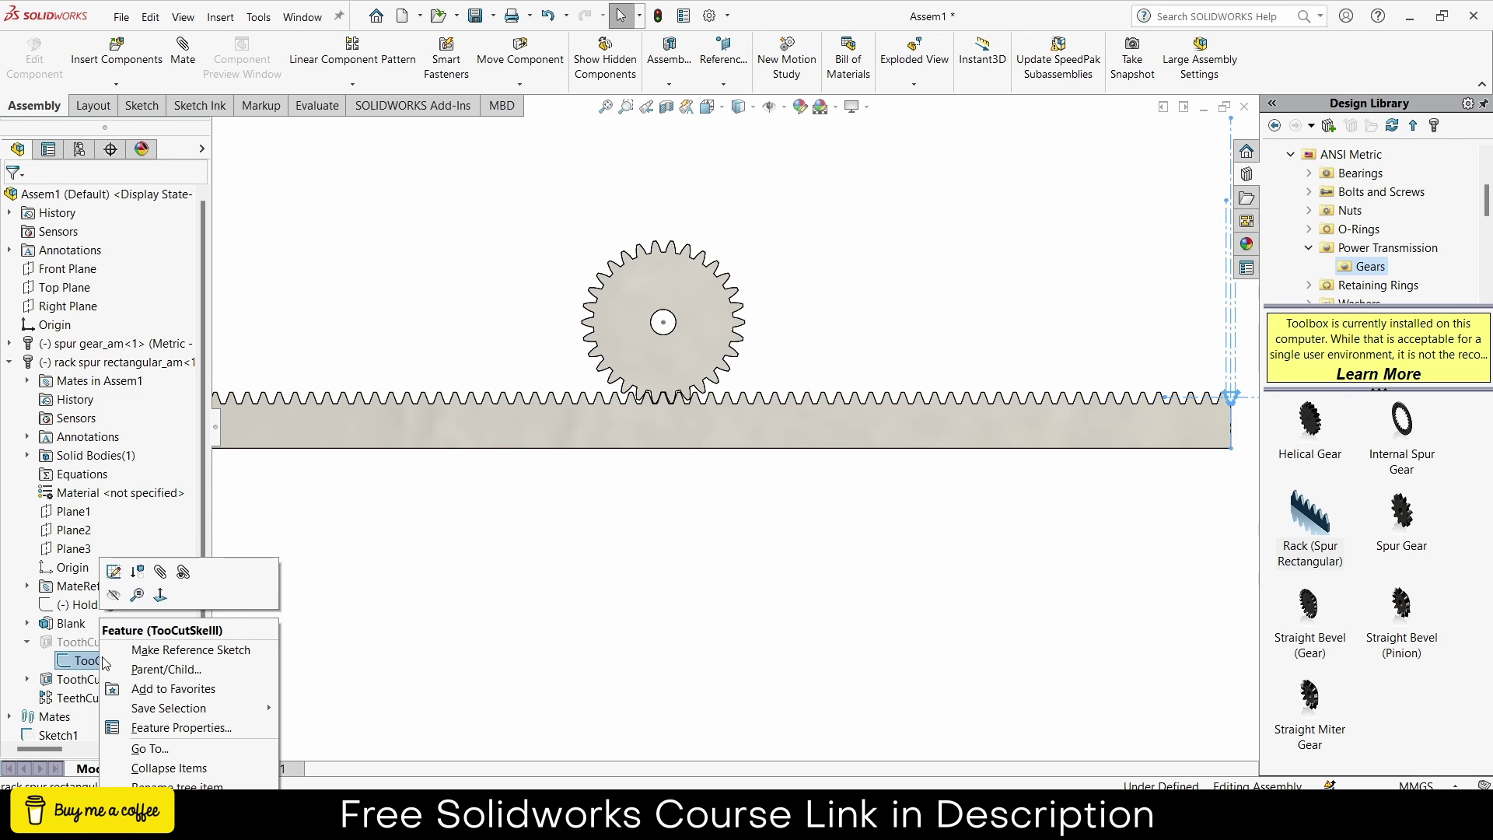
pyautogui.click(638, 570)
pyautogui.scroll(-3, 1157, 405)
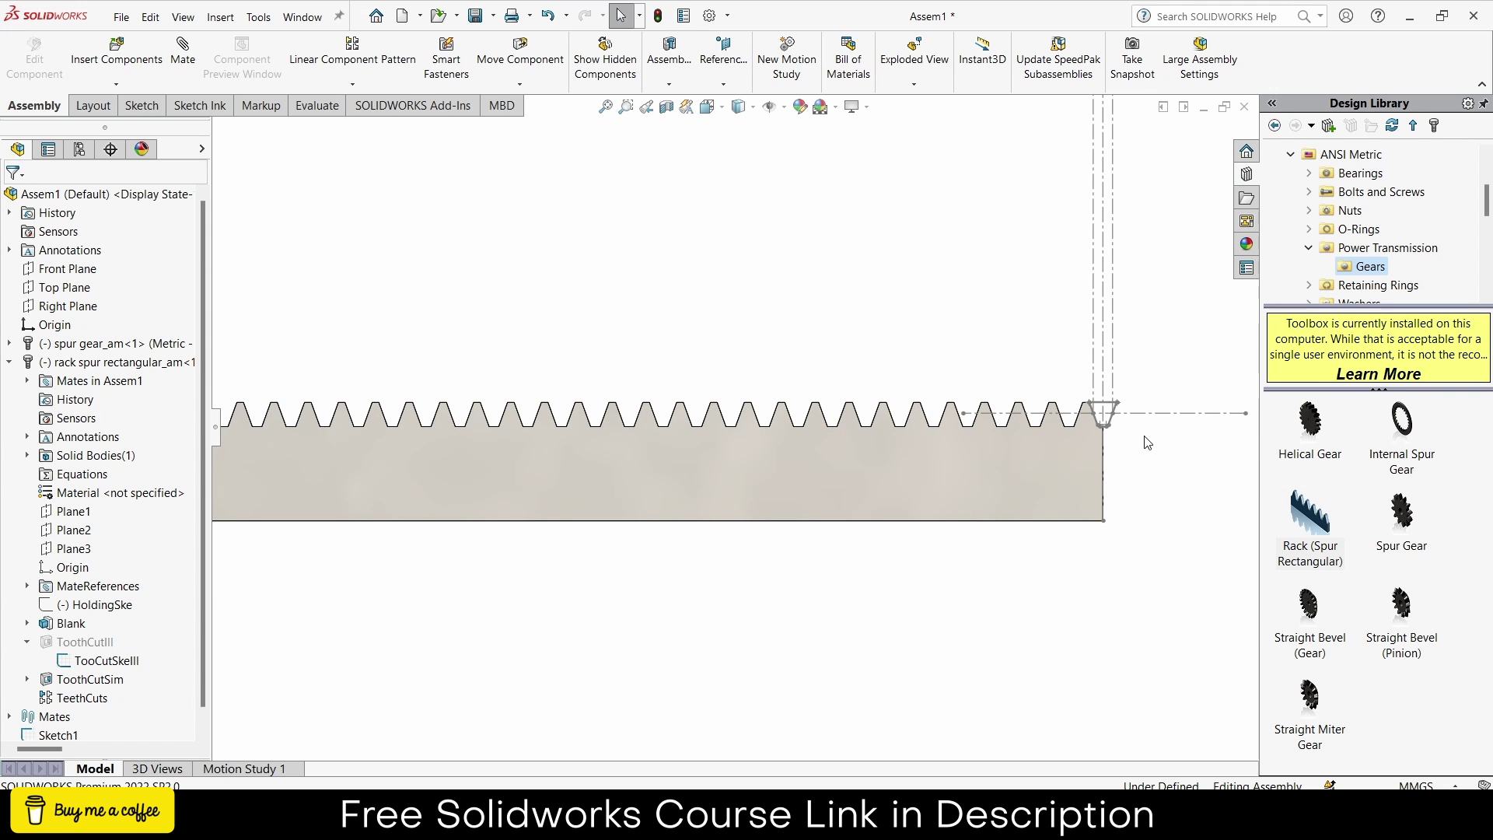
# In a new assembly sketch, draw a vertical construction line about 1.25 mm long from the rack's tooth root up to the pitch line.
pyautogui.scroll(-6, 942, 444)
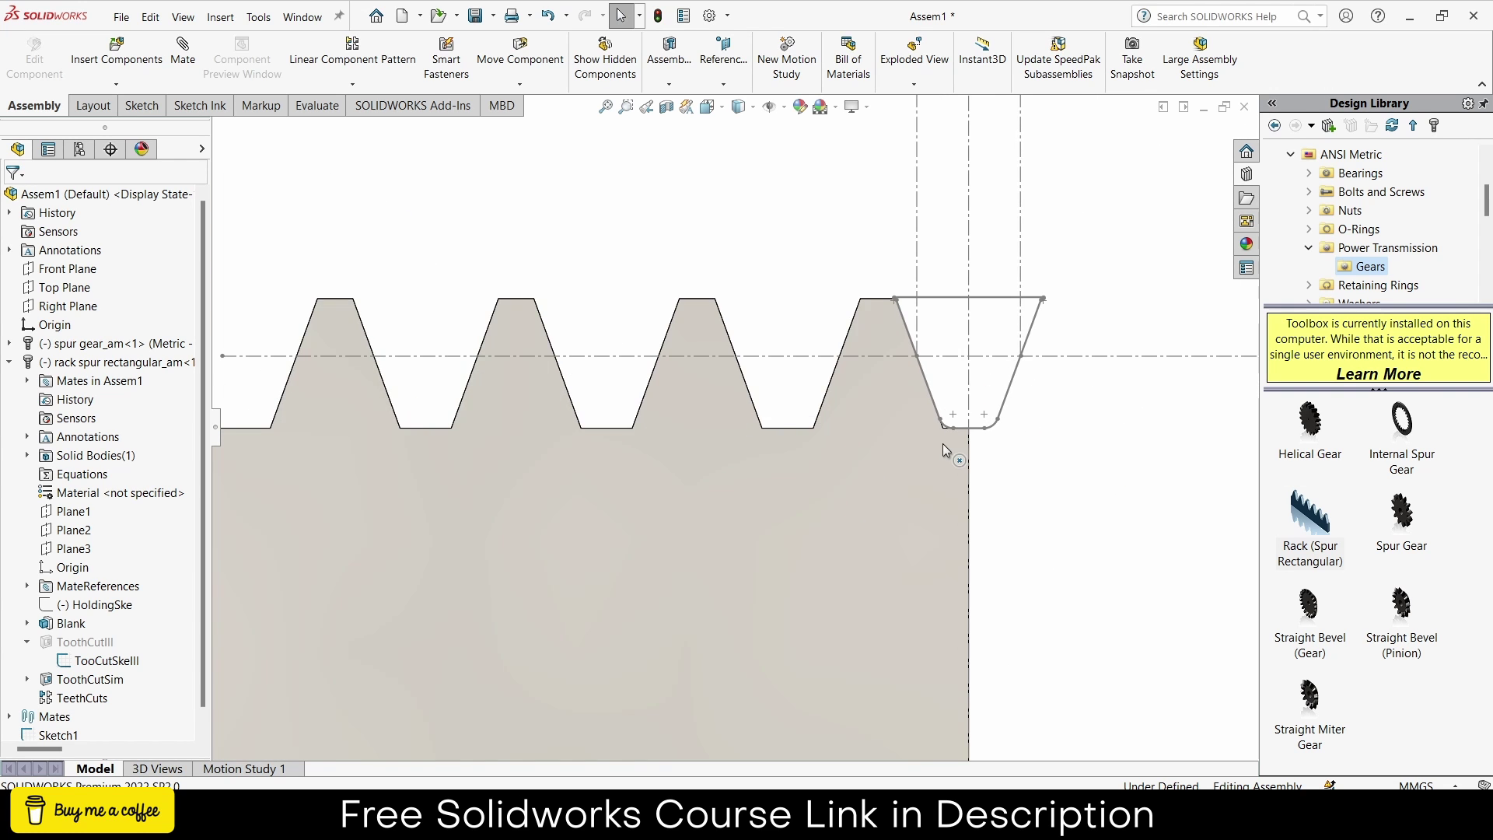
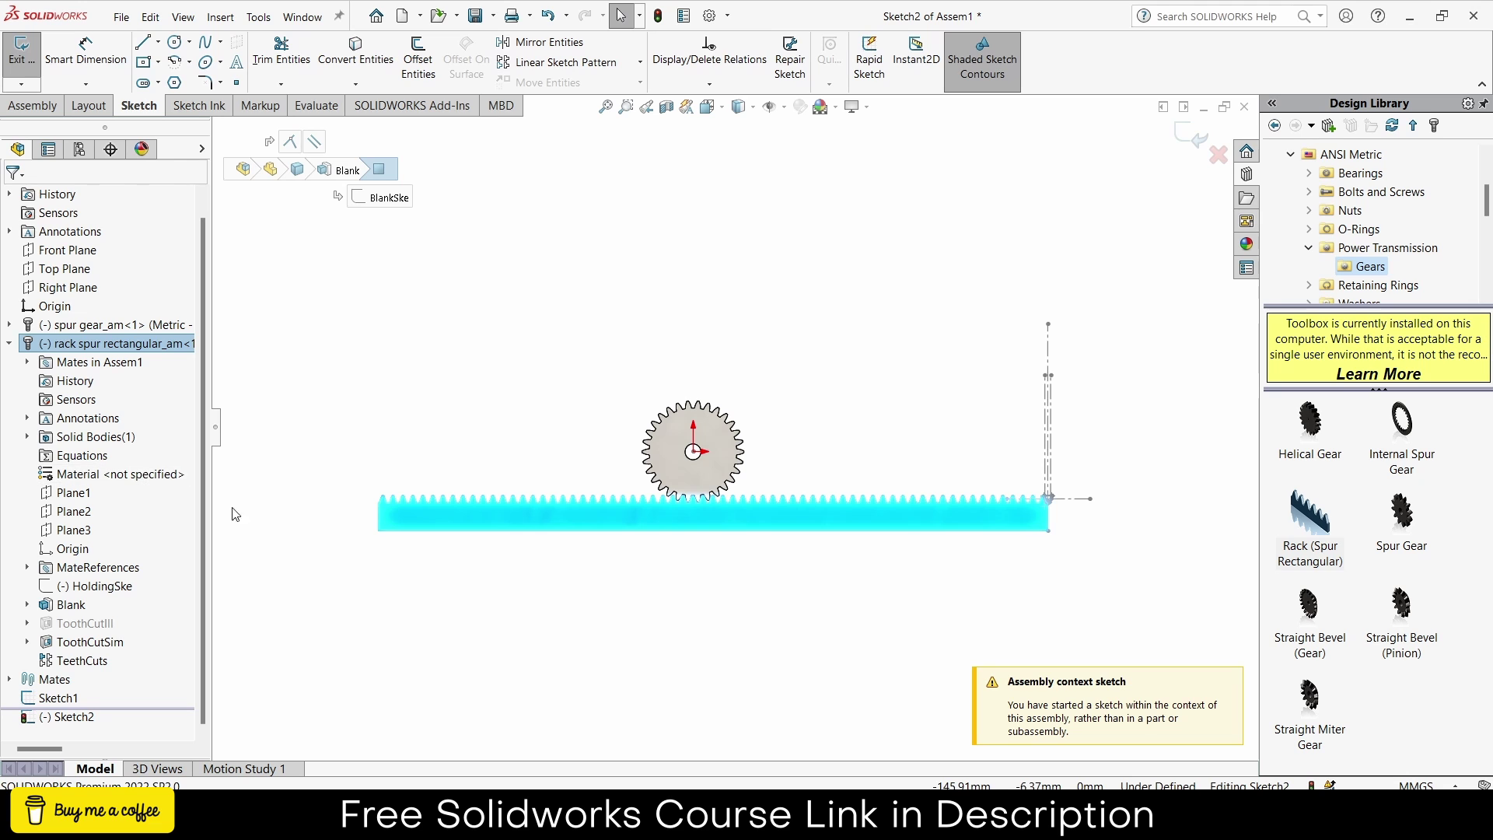
pyautogui.scroll(-5, 1034, 525)
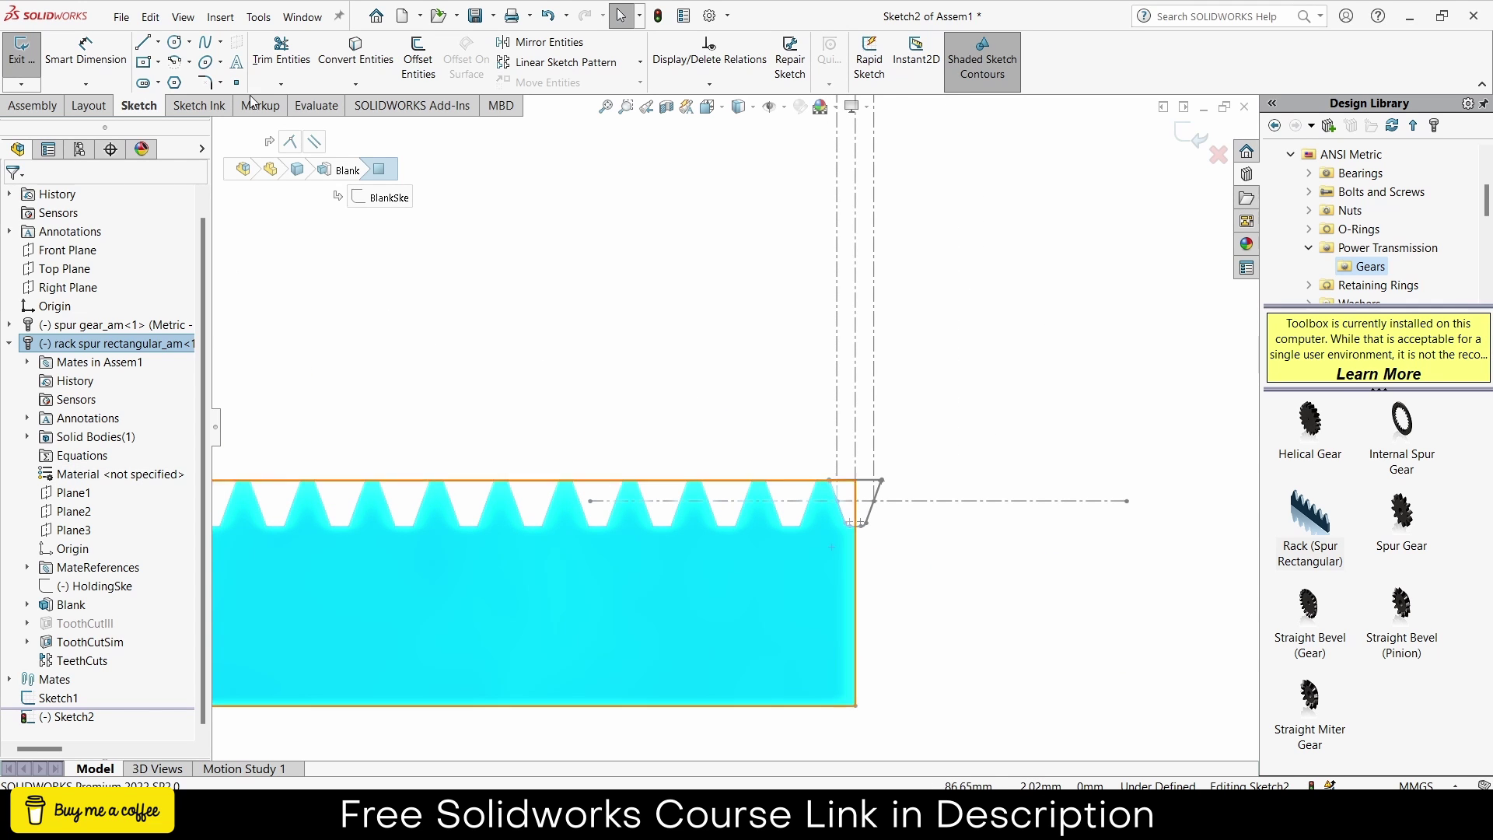
pyautogui.click(158, 41)
pyautogui.click(164, 82)
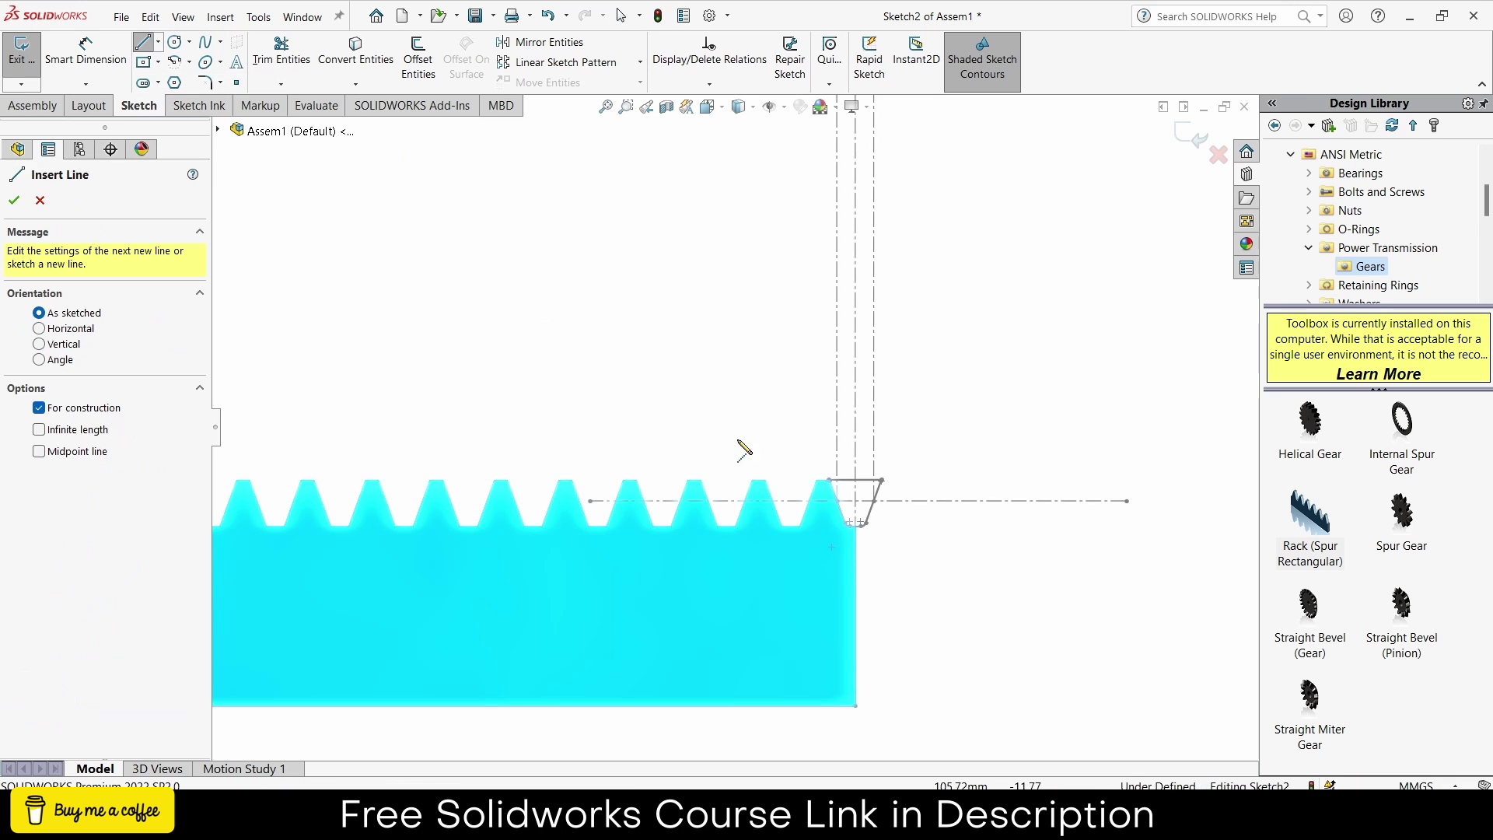
pyautogui.scroll(-3, 895, 525)
pyautogui.scroll(-4, 935, 513)
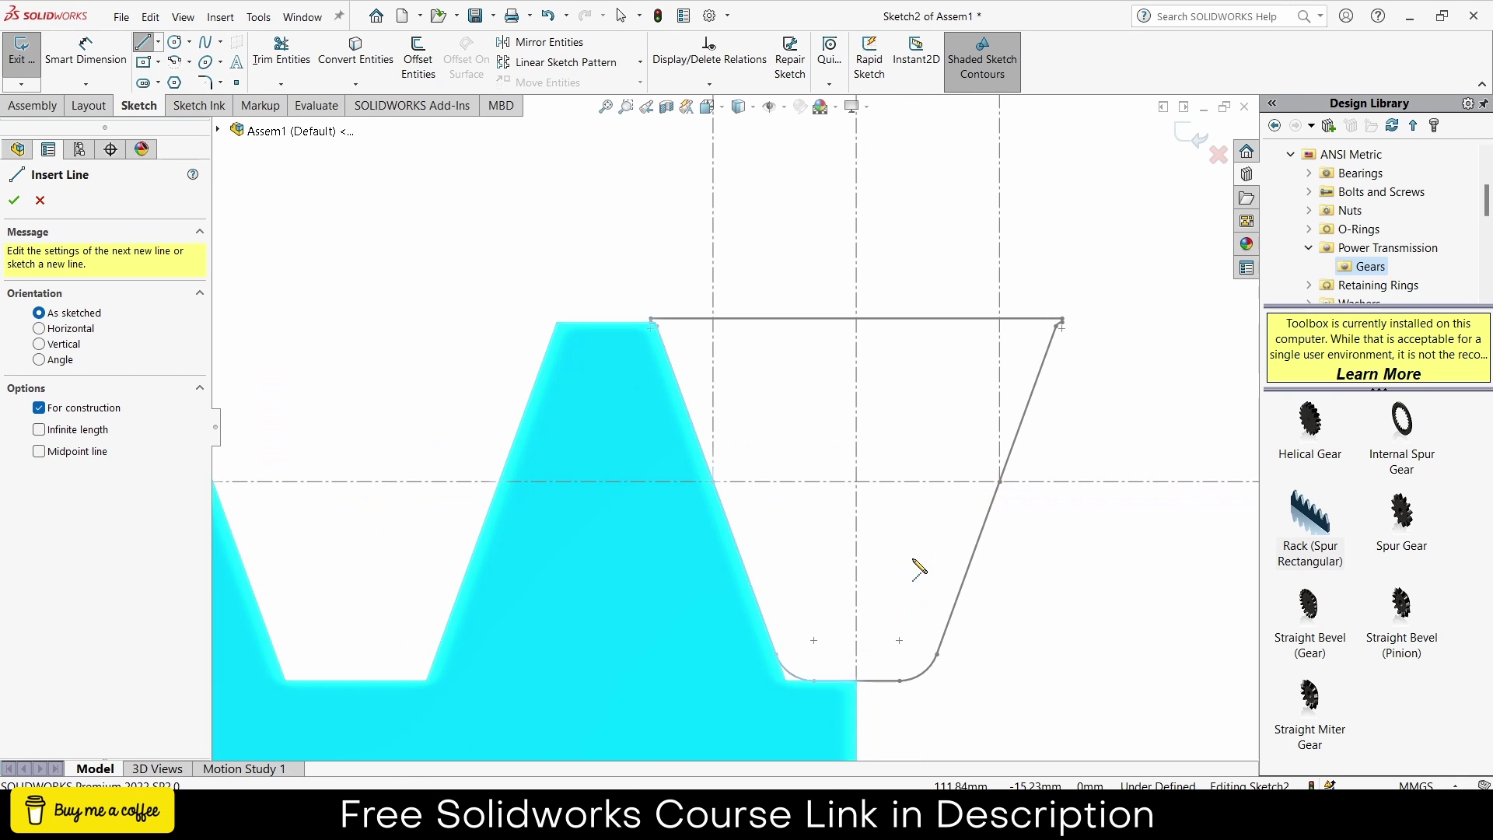
pyautogui.click(856, 682)
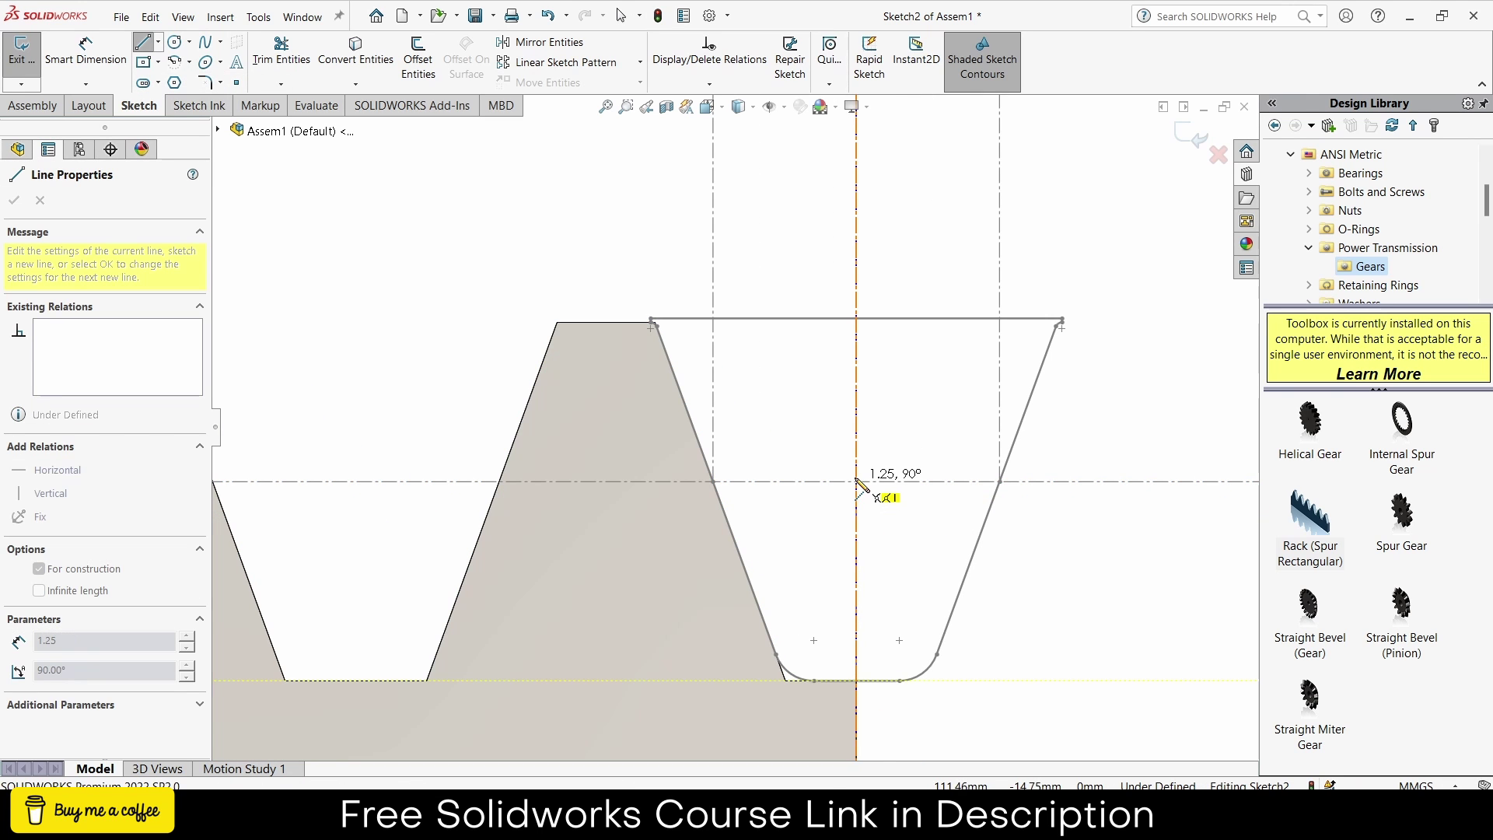
pyautogui.click(857, 483)
pyautogui.press('Escape')
# Measure the construction line with Smart Dimension without placing it, and record "botton to pitch line 1.25mm" in Notepad.
pyautogui.scroll(-5, 873, 509)
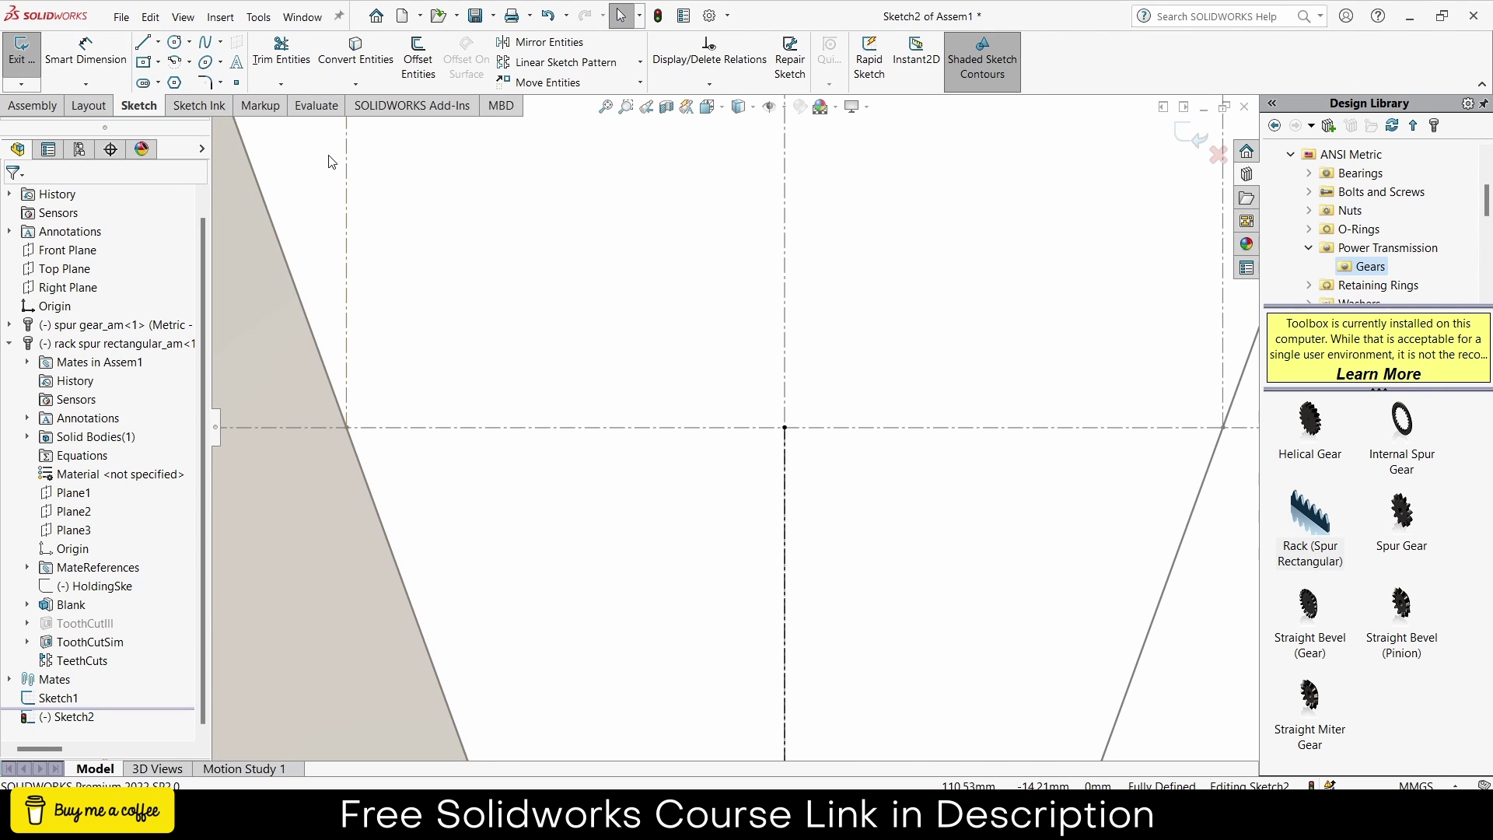
pyautogui.scroll(1, 814, 518)
pyautogui.scroll(2, 790, 477)
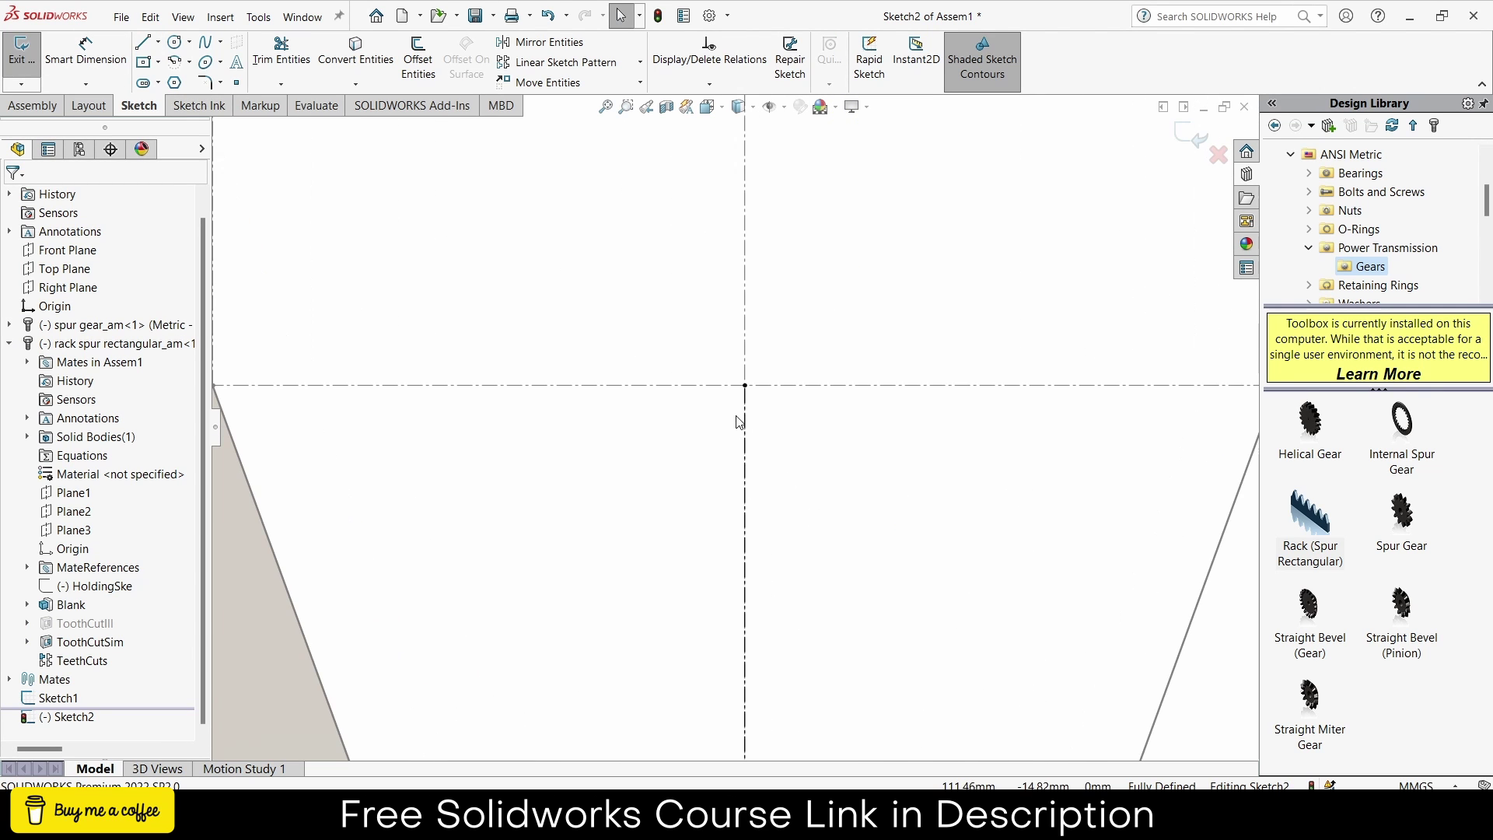
pyautogui.scroll(3, 757, 427)
pyautogui.press('d')
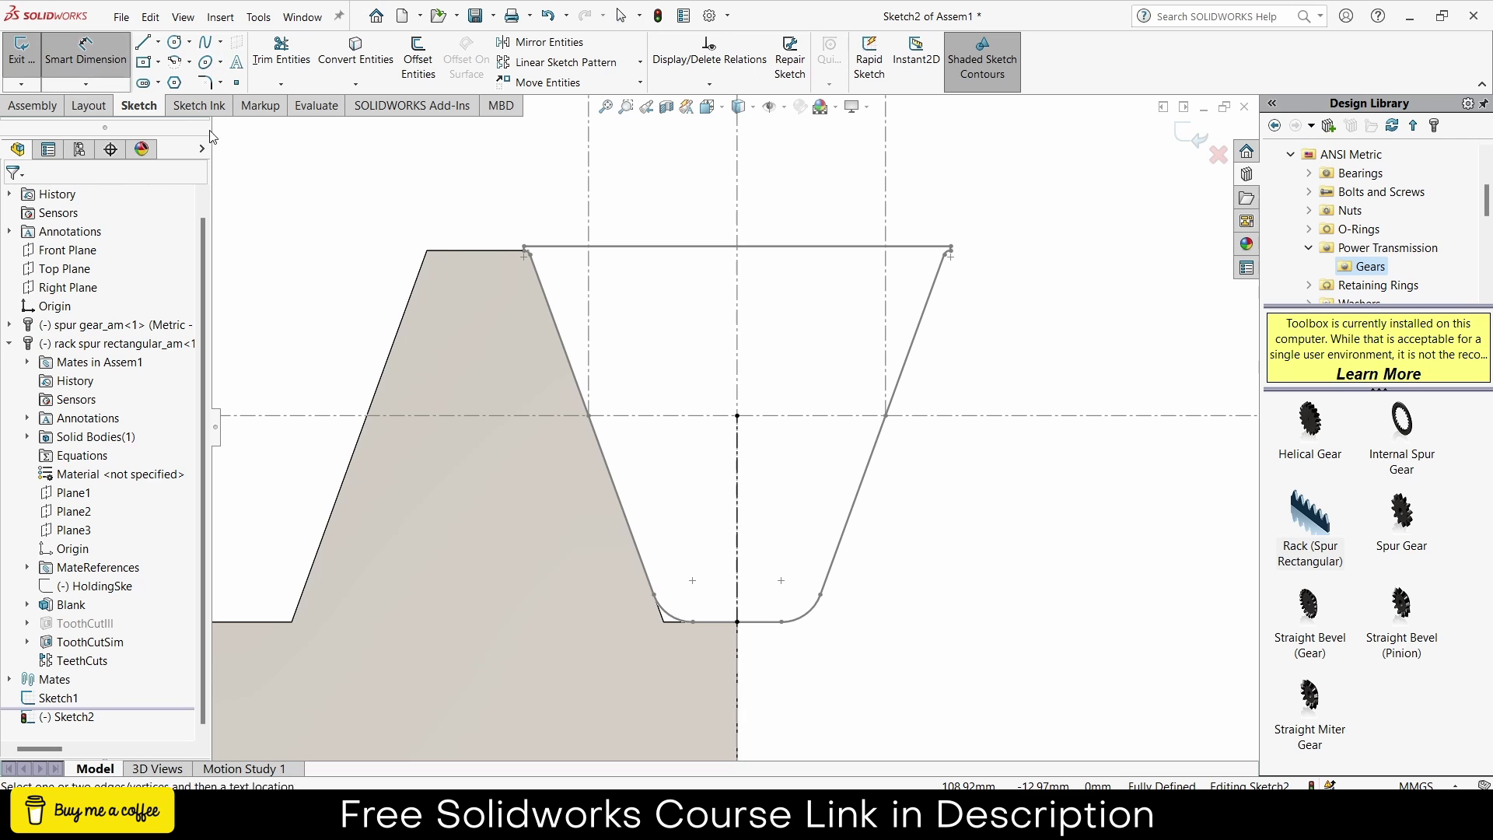
pyautogui.click(739, 459)
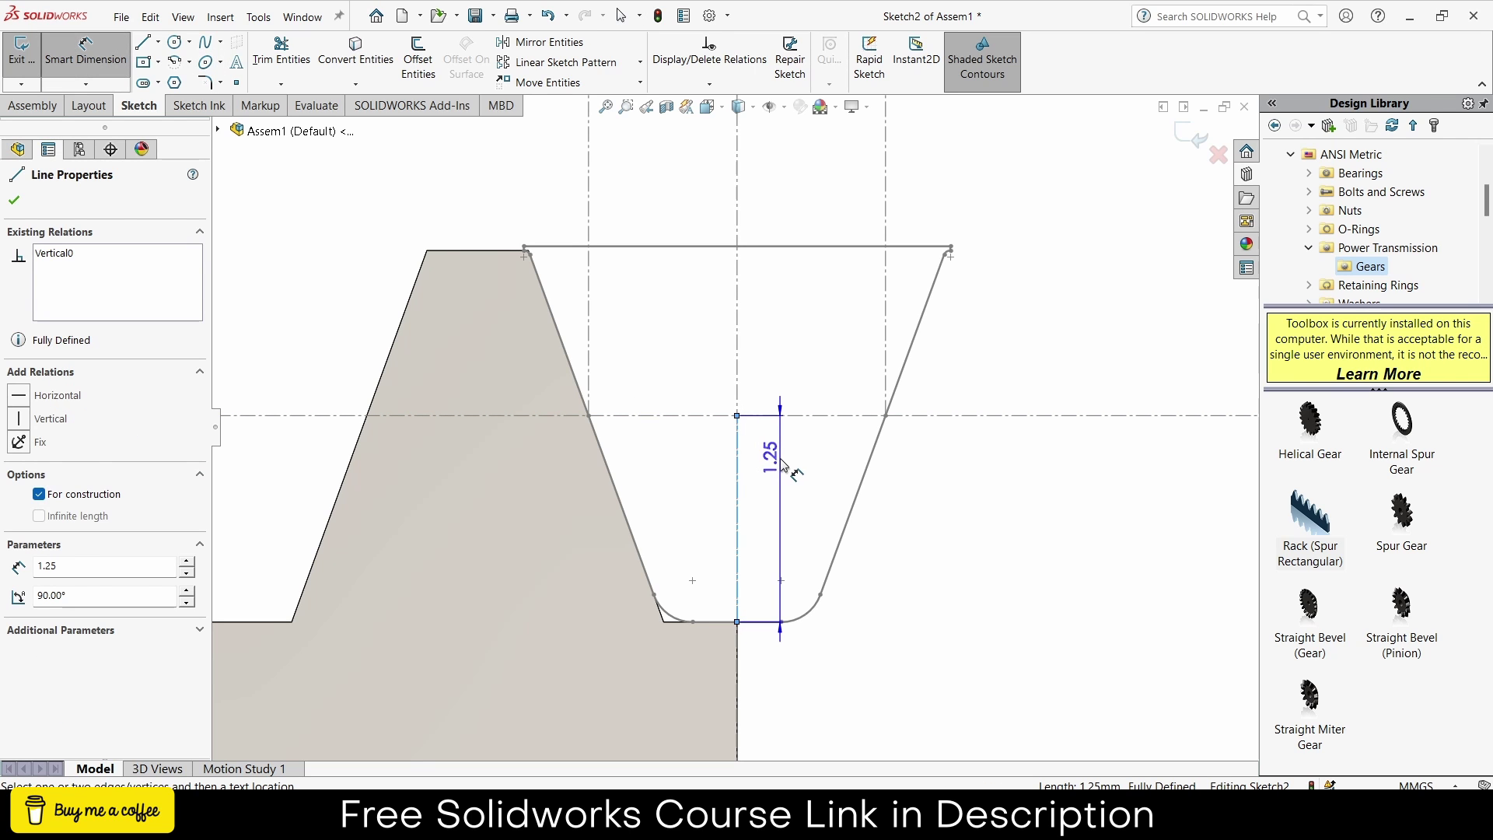
pyautogui.press('Escape')
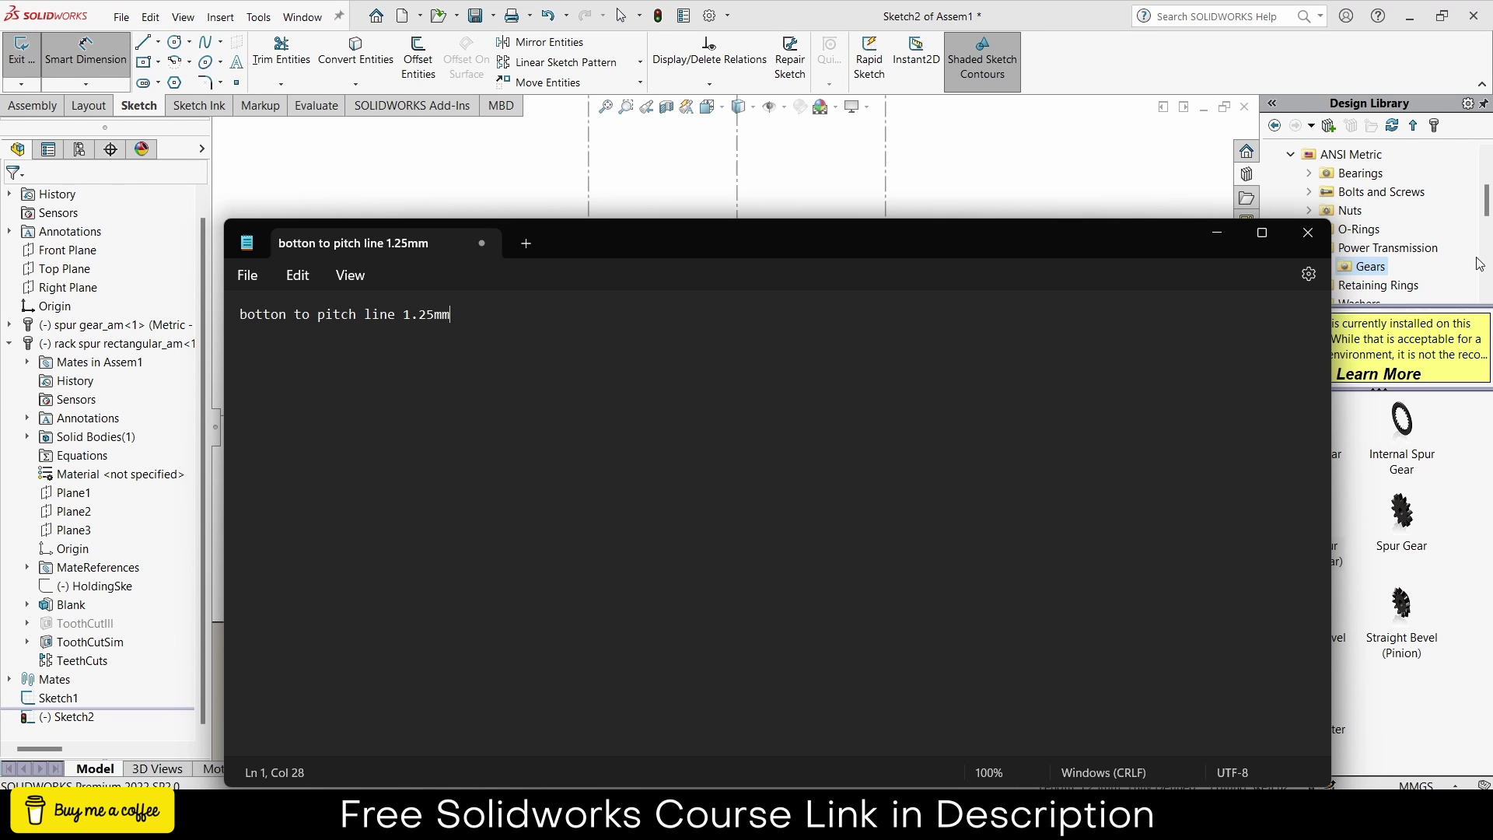
pyautogui.click(1087, 290)
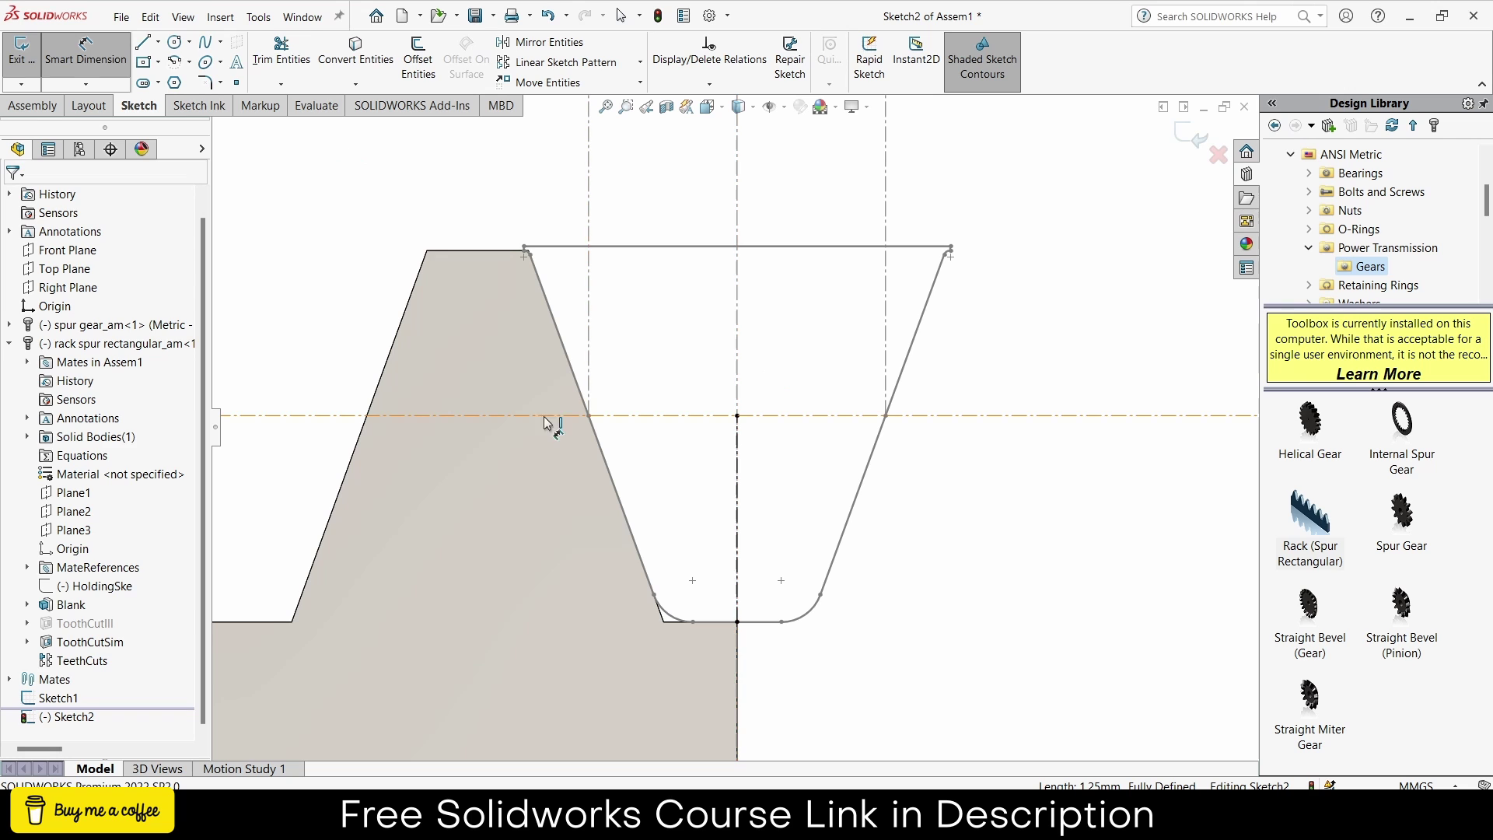
# Trim away the measured line and draw a vertical construction line from the tooth cut profile's top edge down to the pitch line.
pyautogui.click(281, 53)
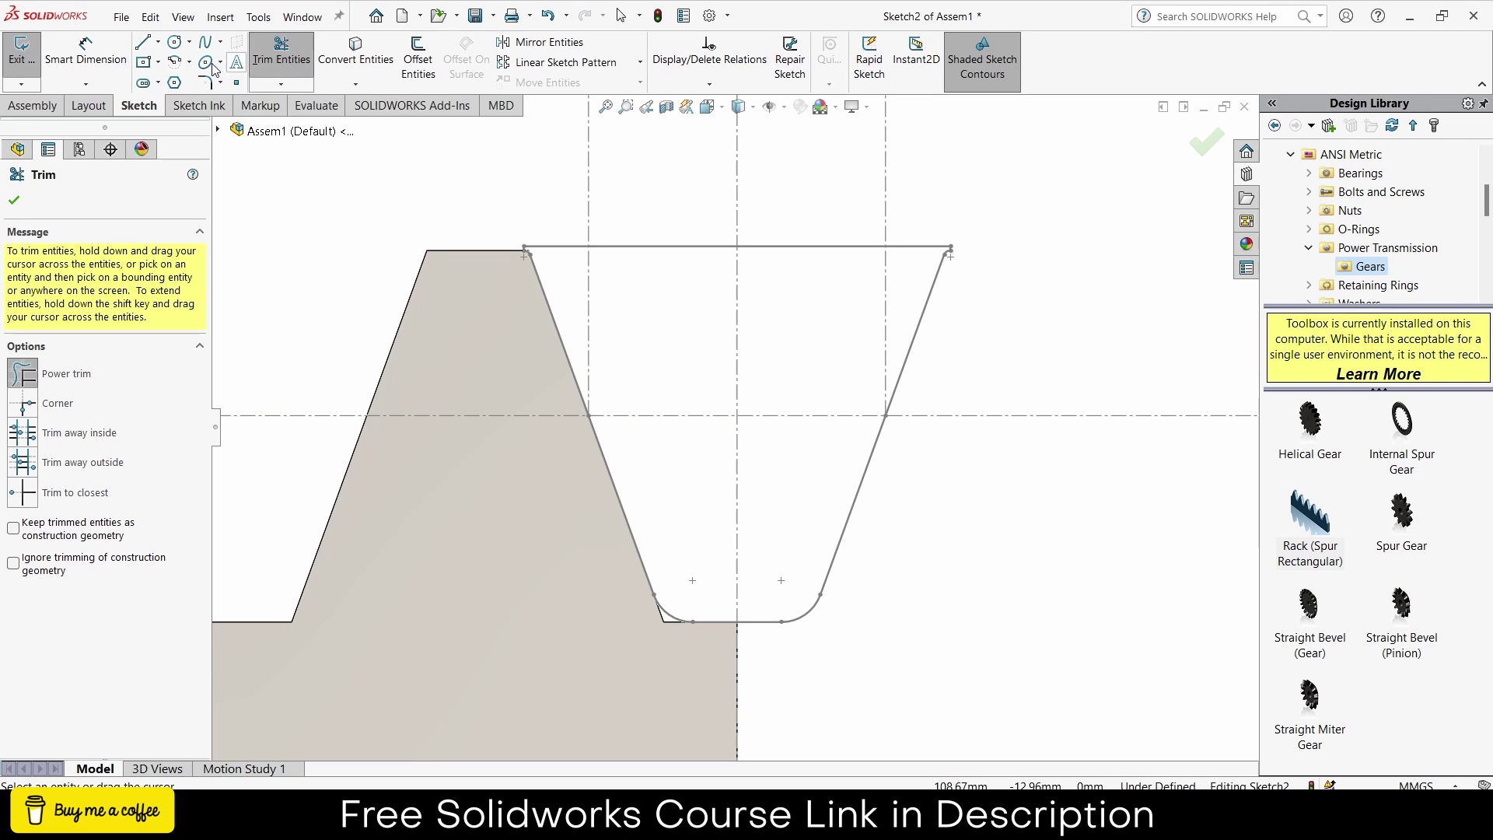
pyautogui.click(158, 42)
pyautogui.click(179, 82)
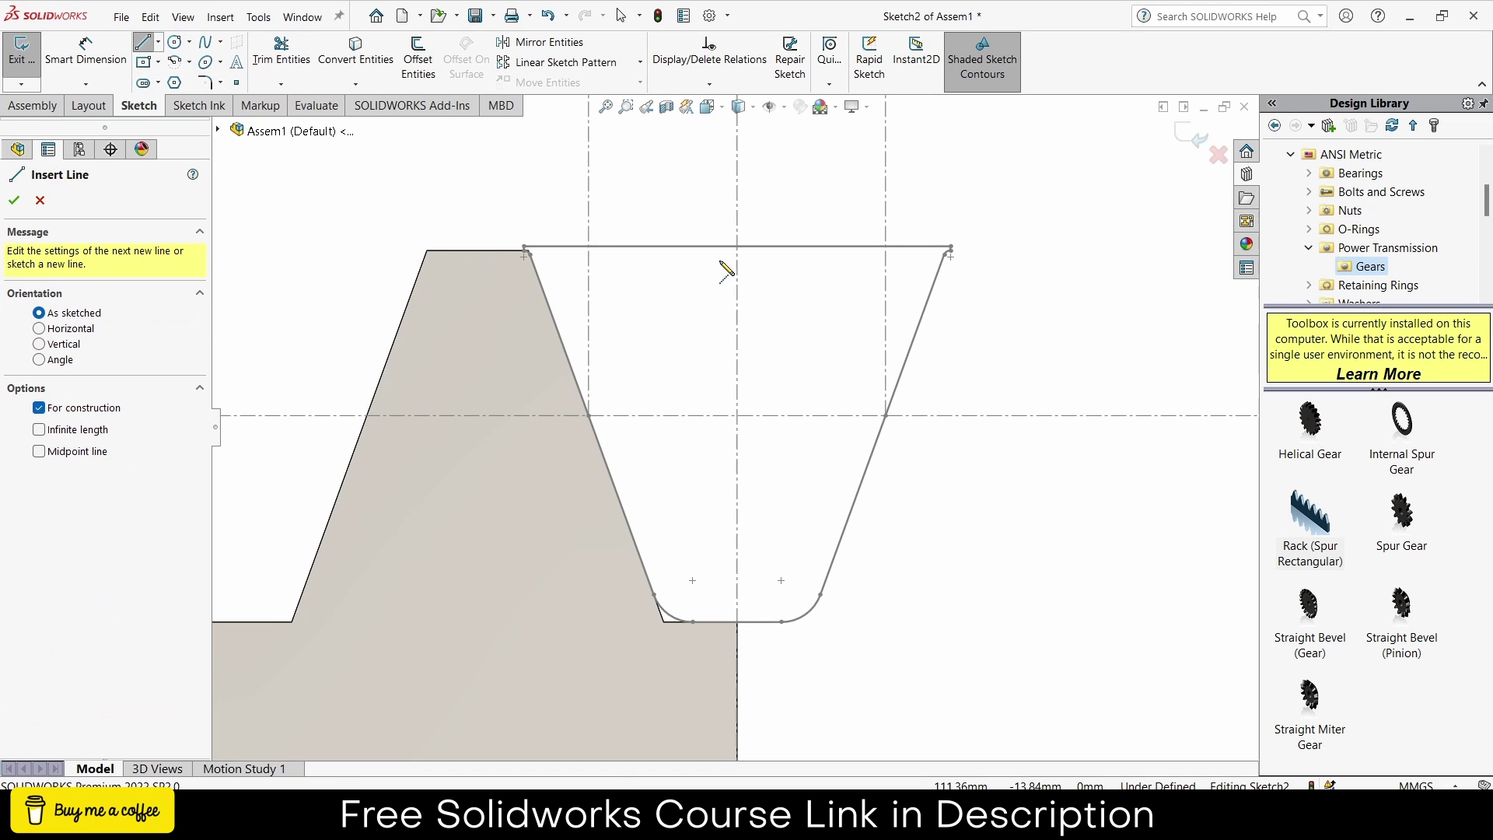
pyautogui.click(737, 246)
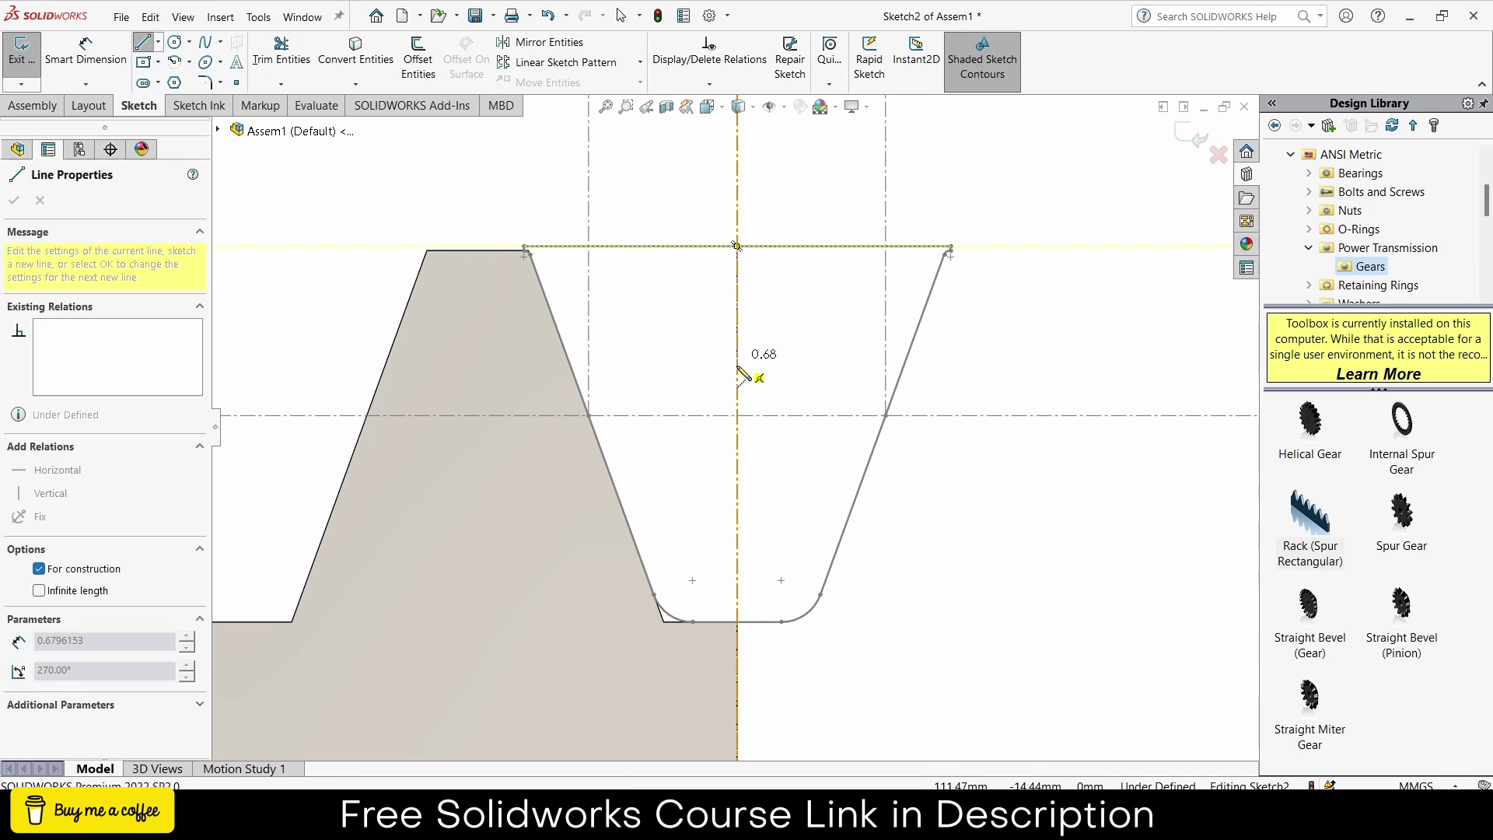
pyautogui.click(738, 416)
pyautogui.press('Escape')
# Make the construction line's lower endpoint coincident with the pitch line, undoing the midpoint relation tried first.
pyautogui.scroll(-3, 703, 408)
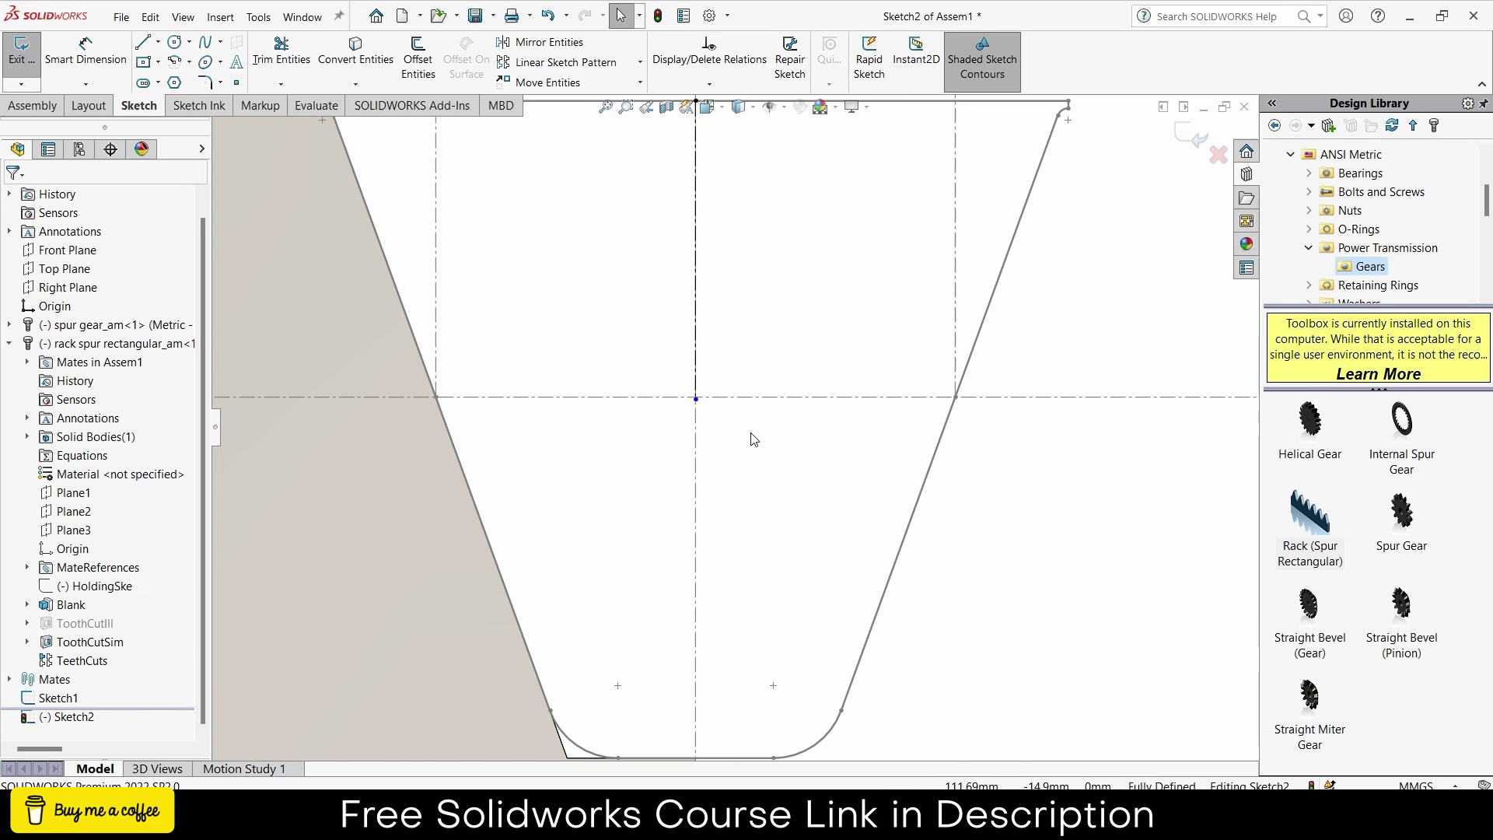
pyautogui.scroll(-3, 699, 423)
pyautogui.click(698, 407)
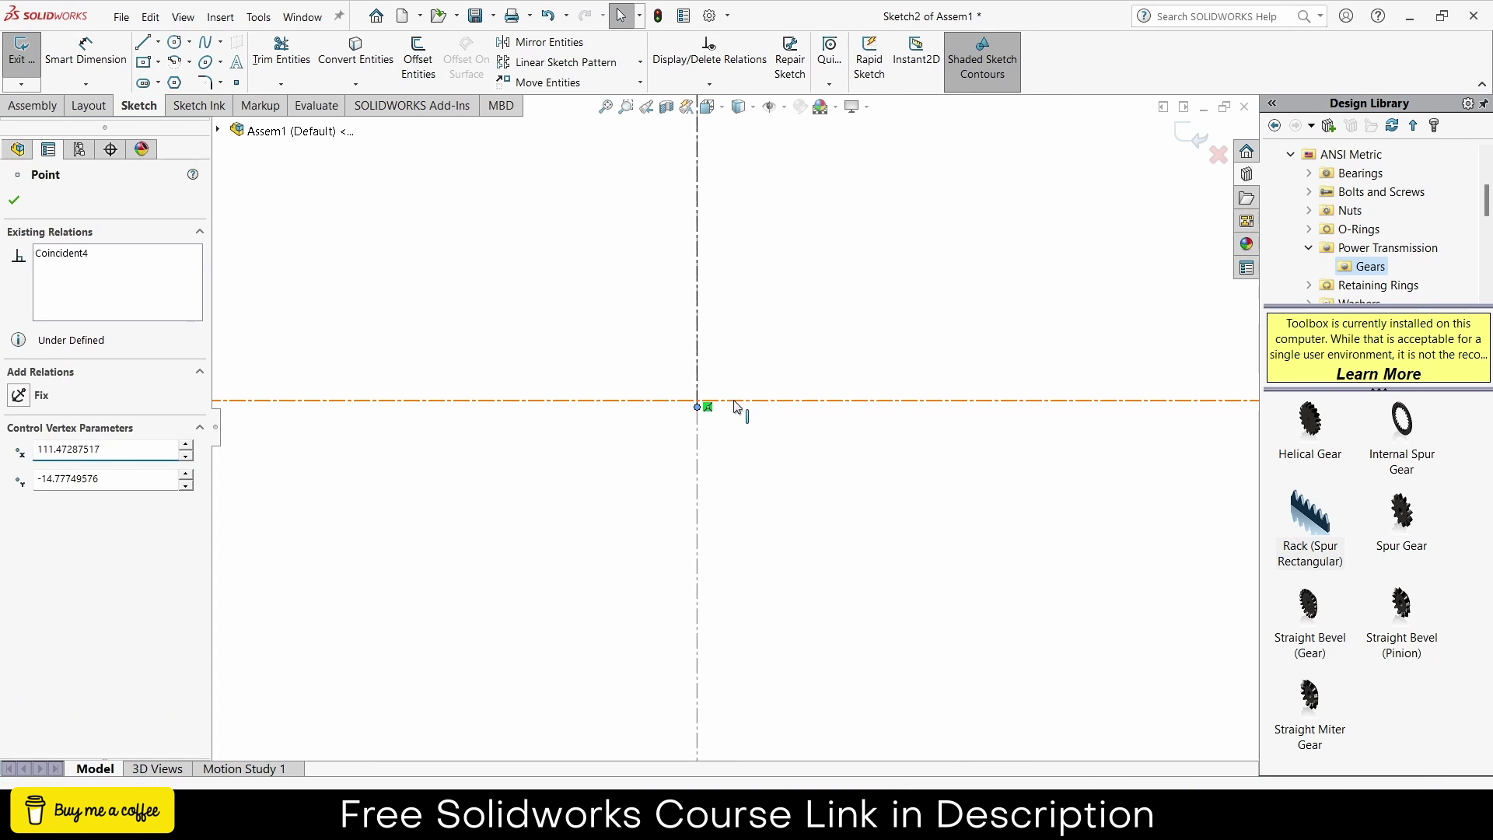
pyautogui.keyDown('ctrl'); pyautogui.click(738, 400); pyautogui.keyUp('ctrl')
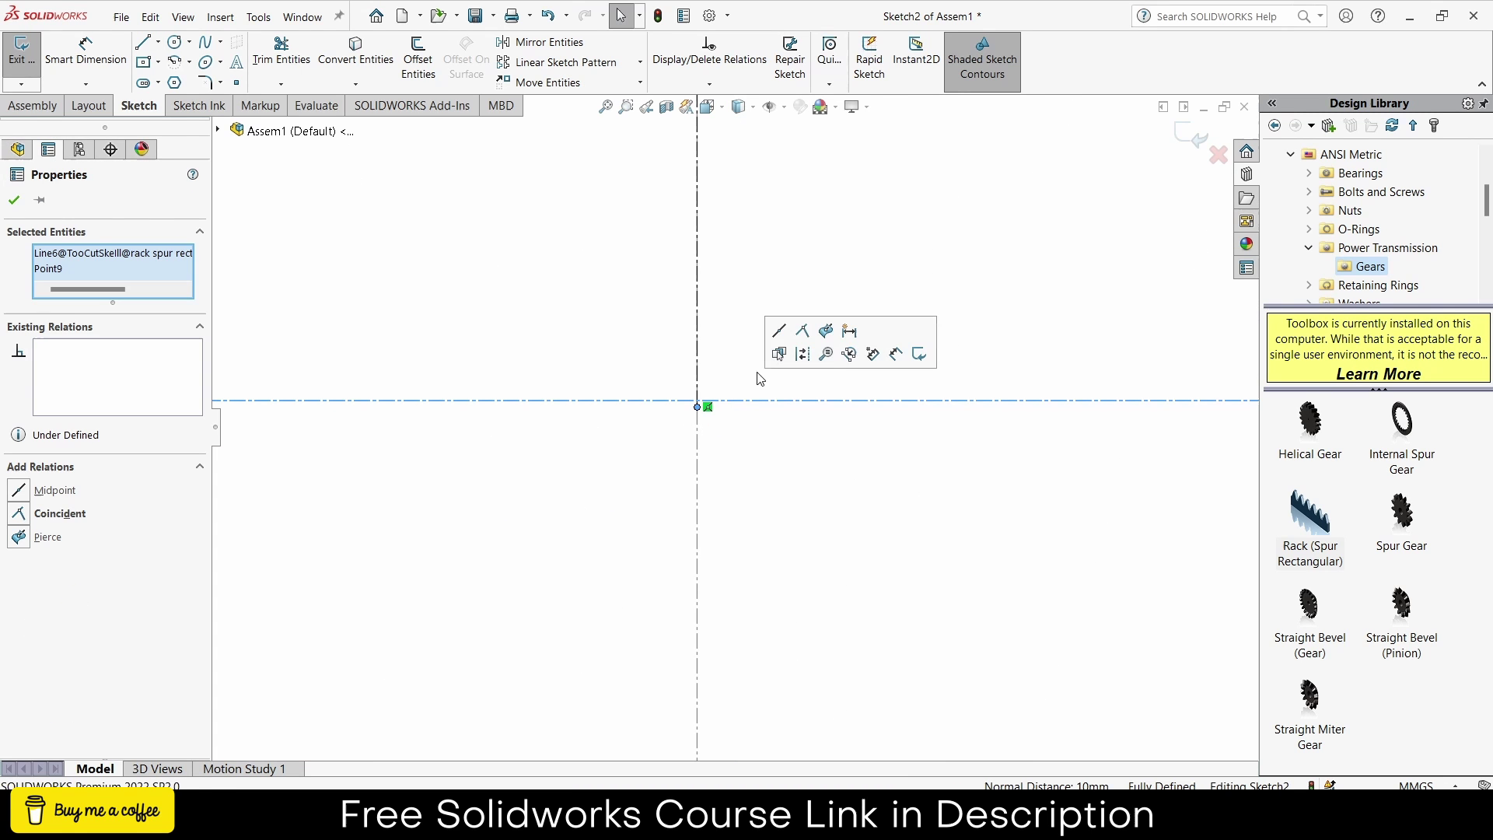
pyautogui.click(781, 333)
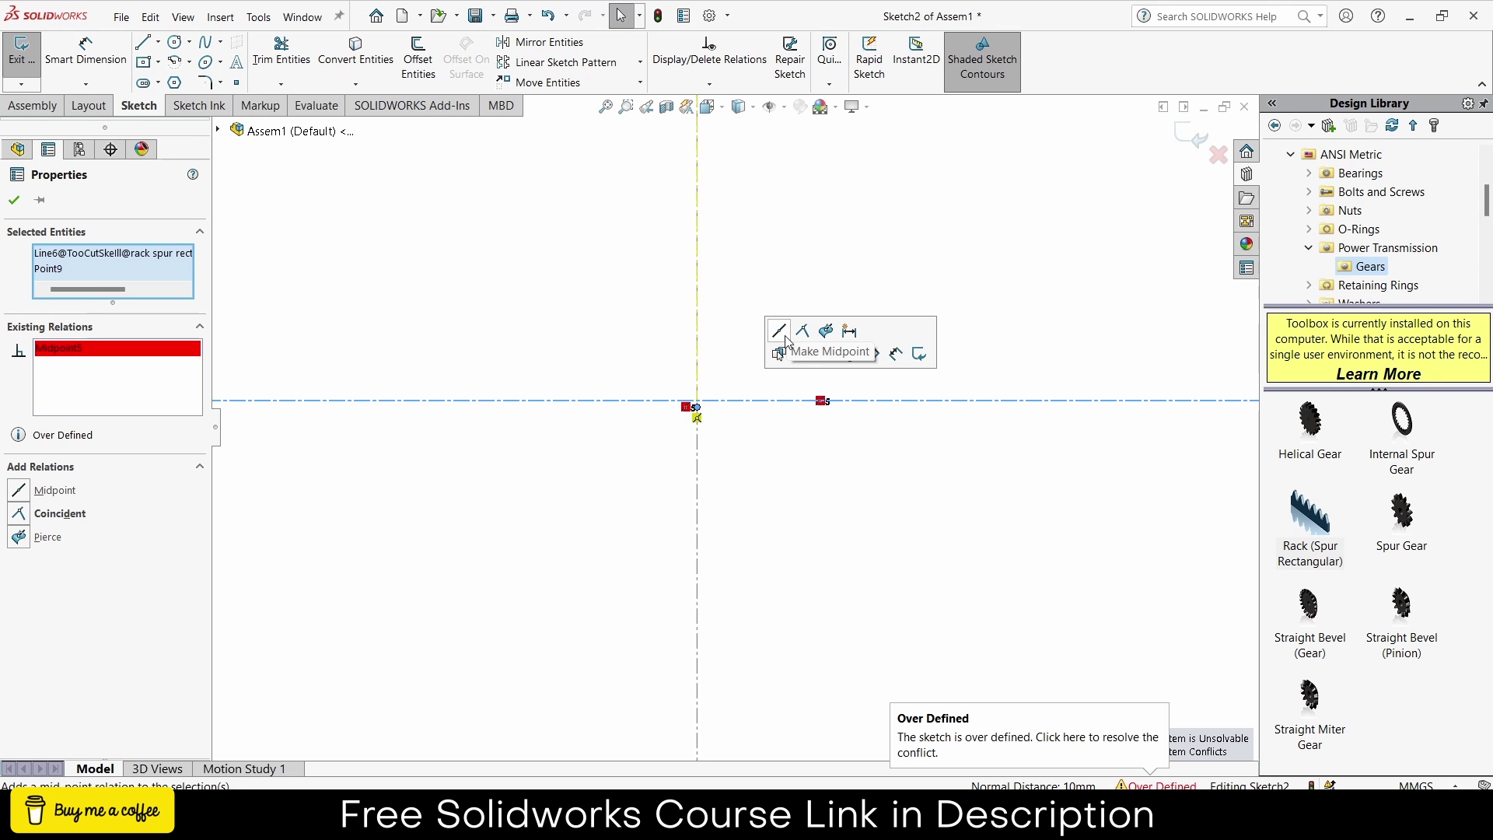
pyautogui.hotkey('ctrl', 'z')
pyautogui.click(803, 331)
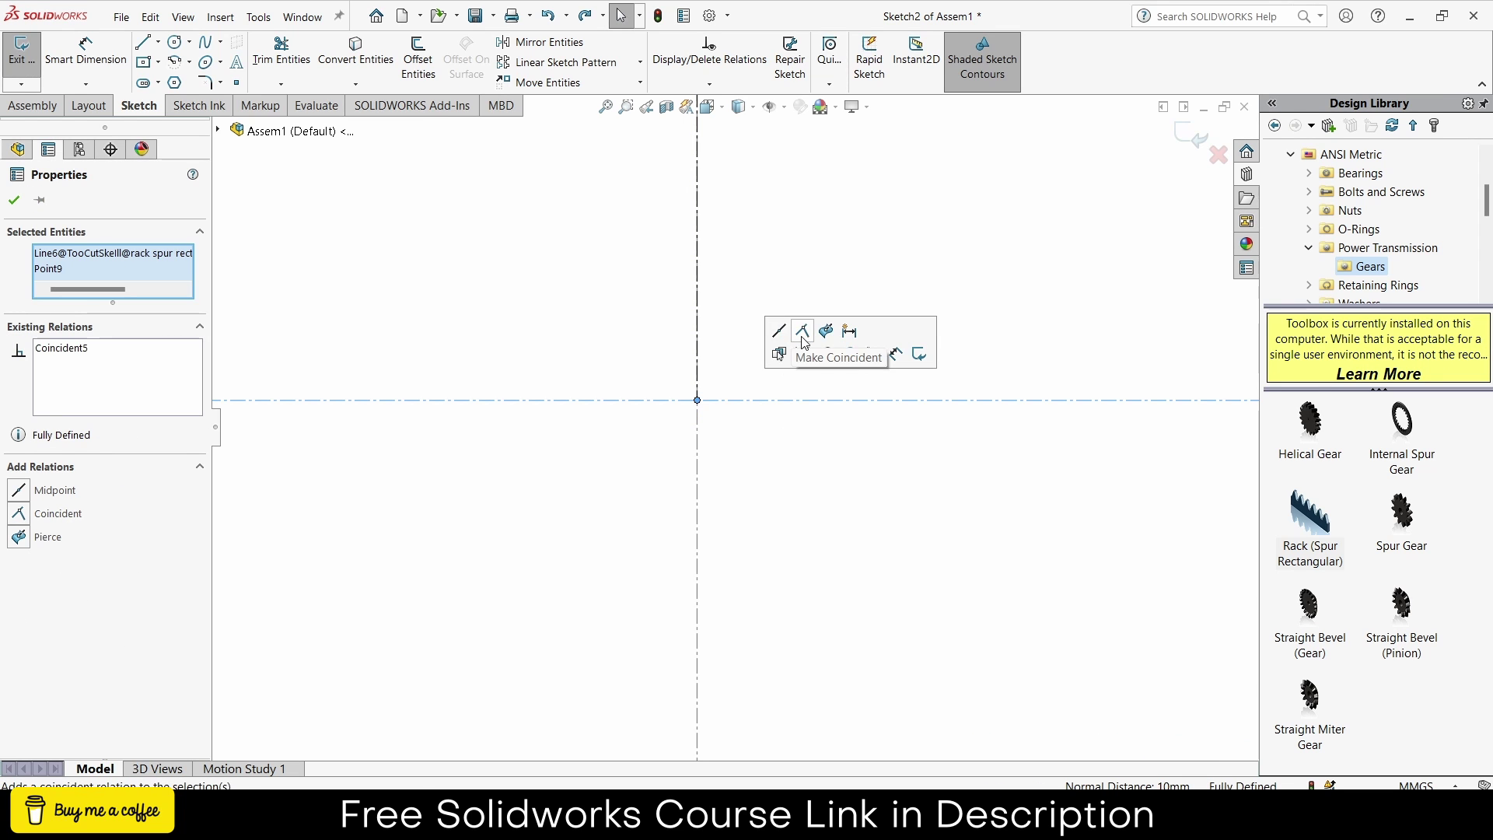
pyautogui.click(790, 490)
# Measure the upper construction line with Smart Dimension without placing it, and switch to Notepad to note the top-to-pitch-line distance.
pyautogui.press('z')
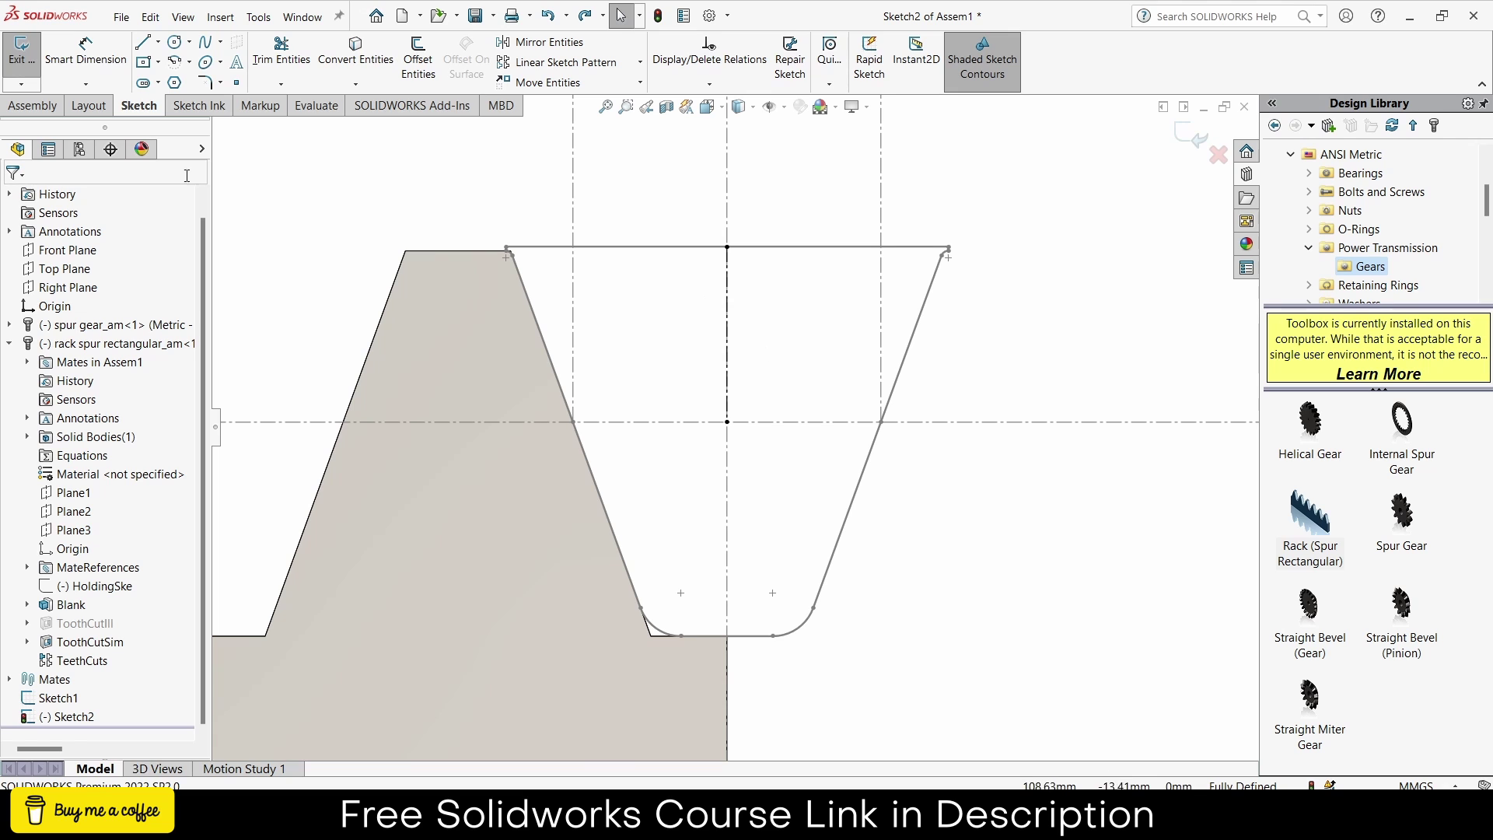
pyautogui.press('d')
pyautogui.click(726, 319)
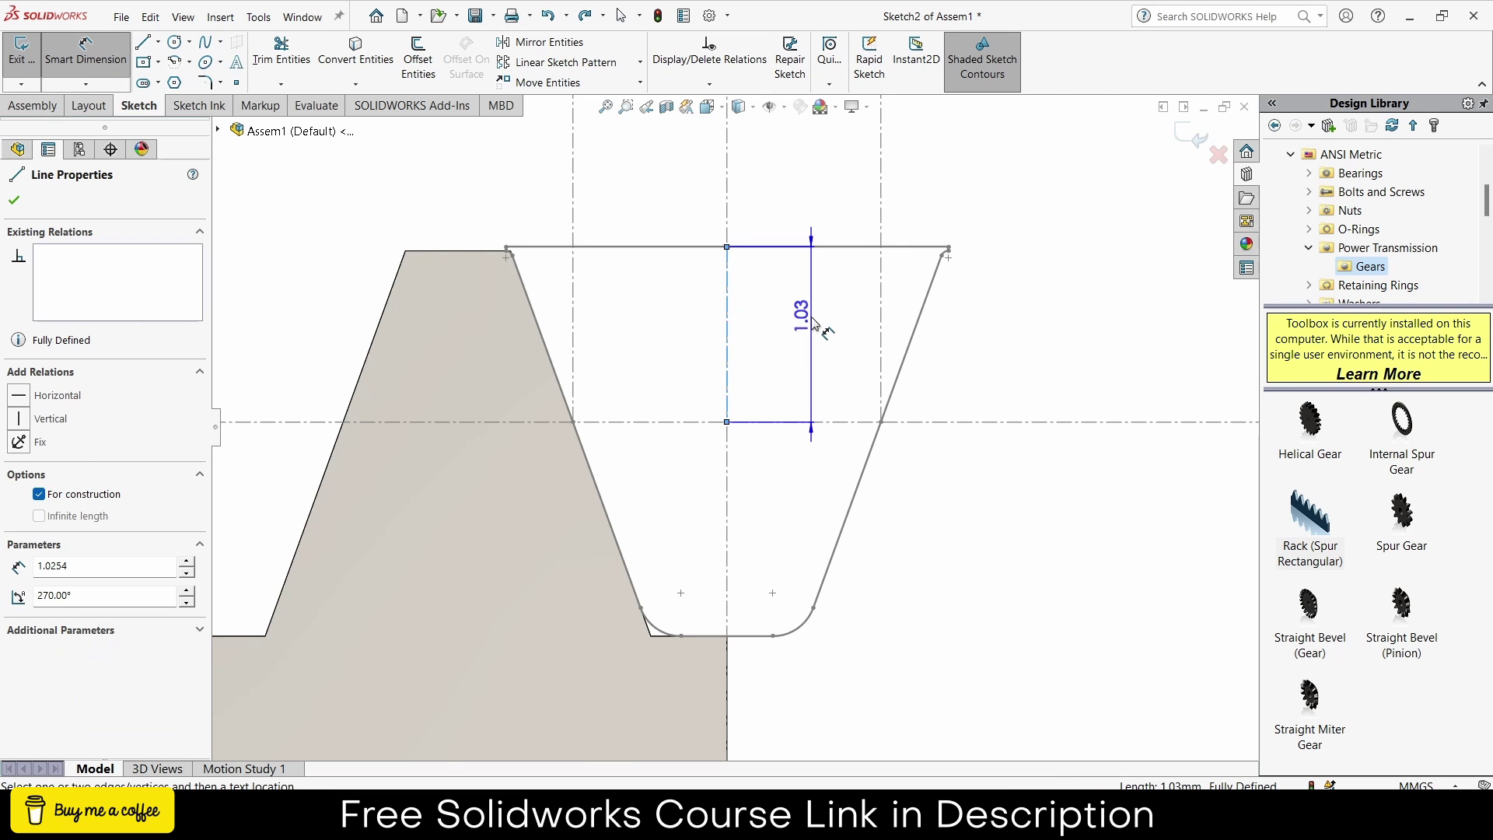
pyautogui.press('Escape')
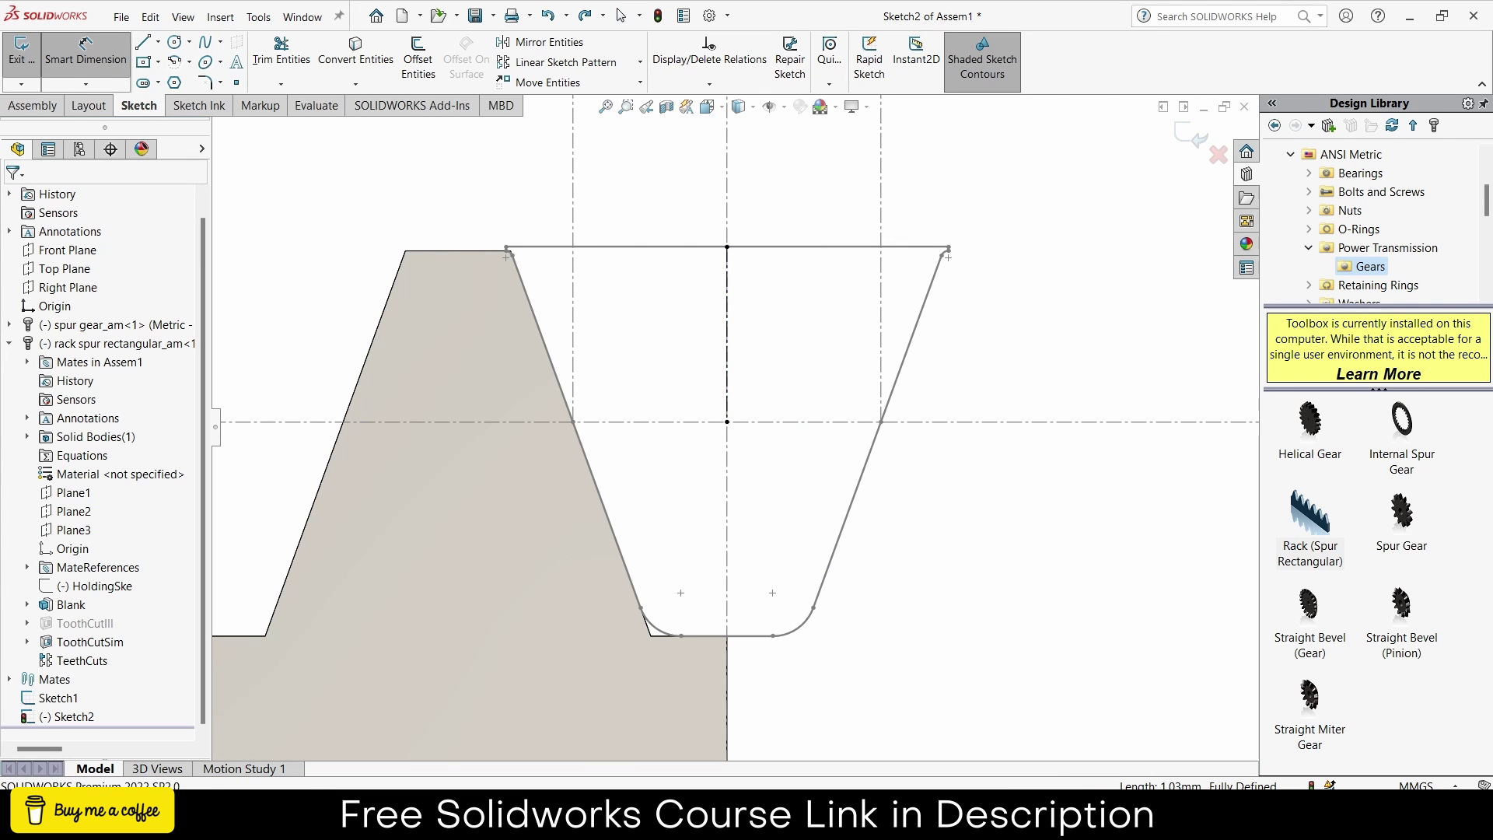
pyautogui.hotkey('alt', 'Tab')
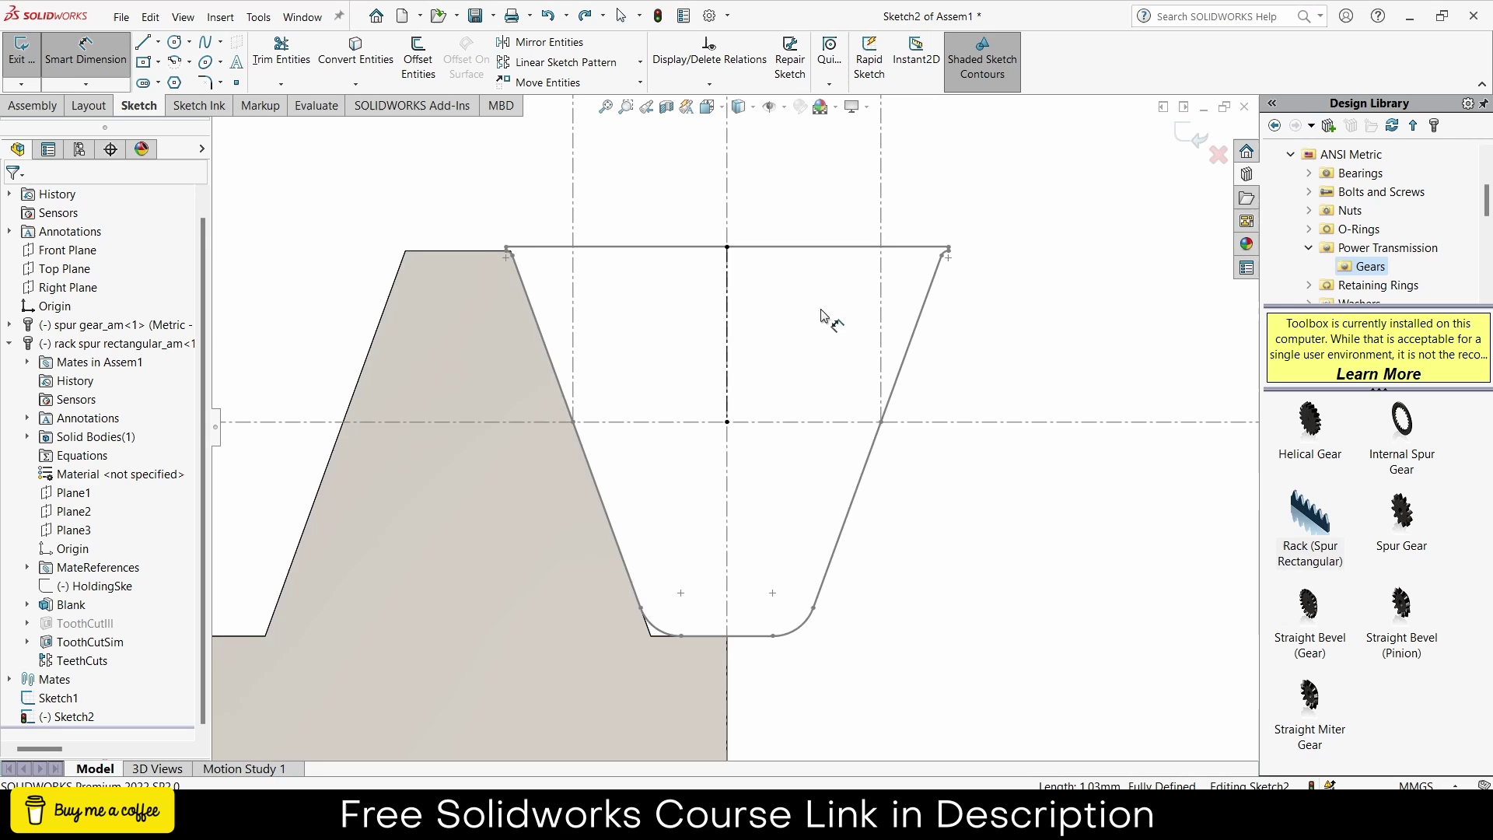
pyautogui.click(1217, 233)
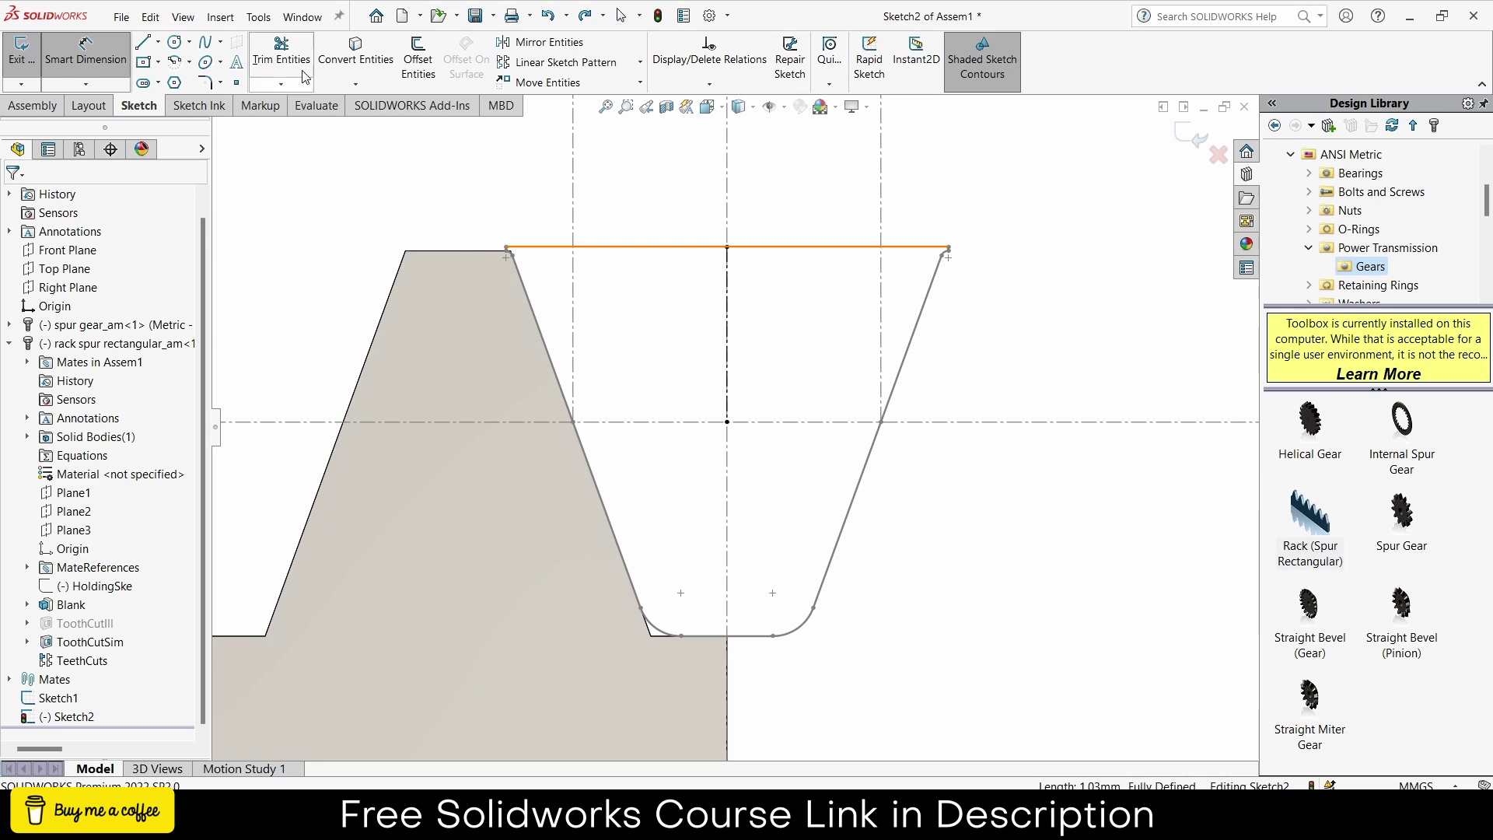
# Trim away the upper line and redraw a vertical construction line about 1.25 mm long from the tooth root to the pitch line.
pyautogui.click(281, 51)
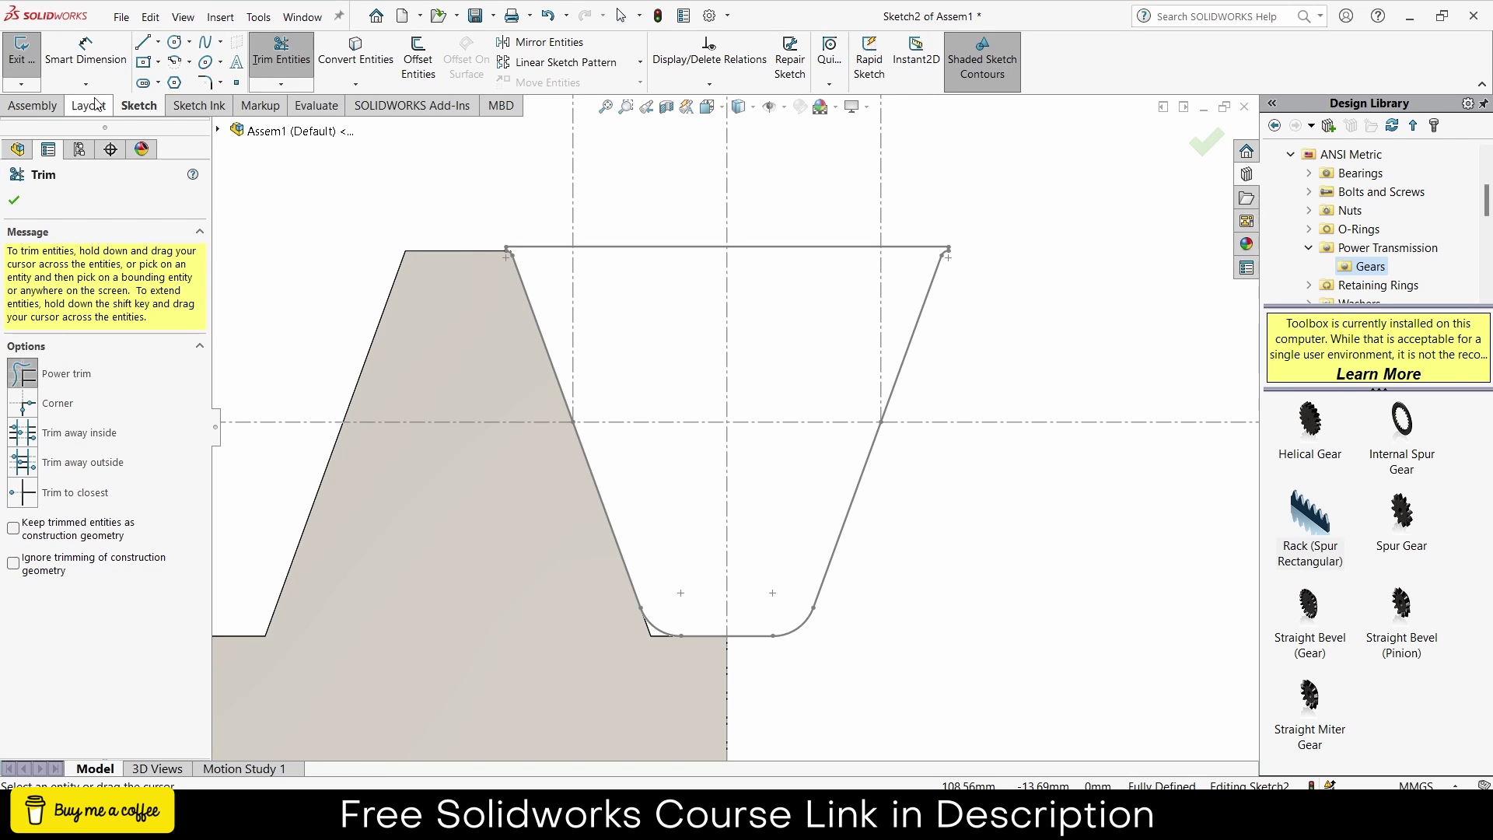
pyautogui.click(159, 43)
pyautogui.click(175, 60)
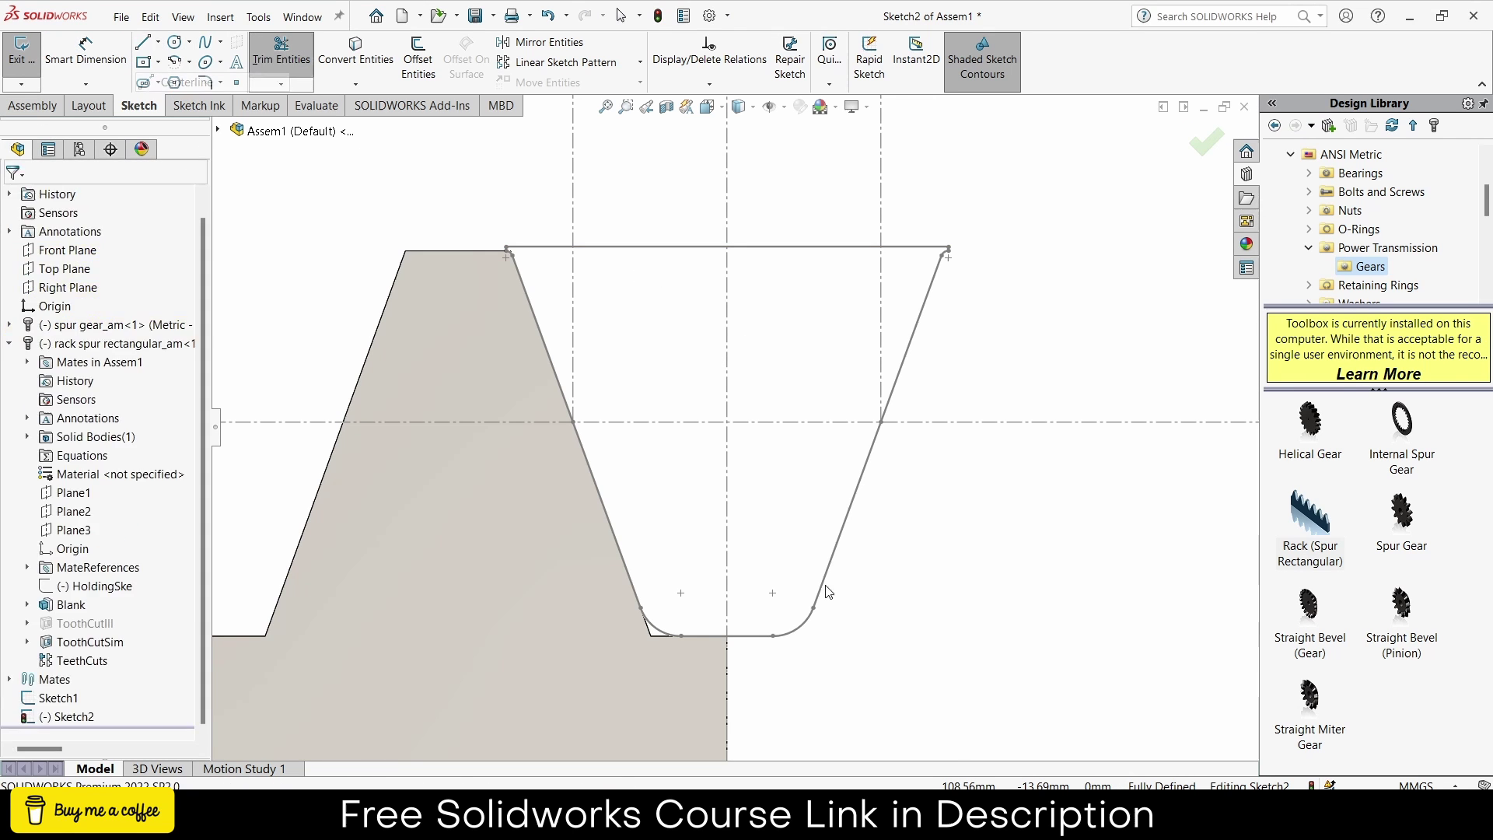
pyautogui.click(726, 635)
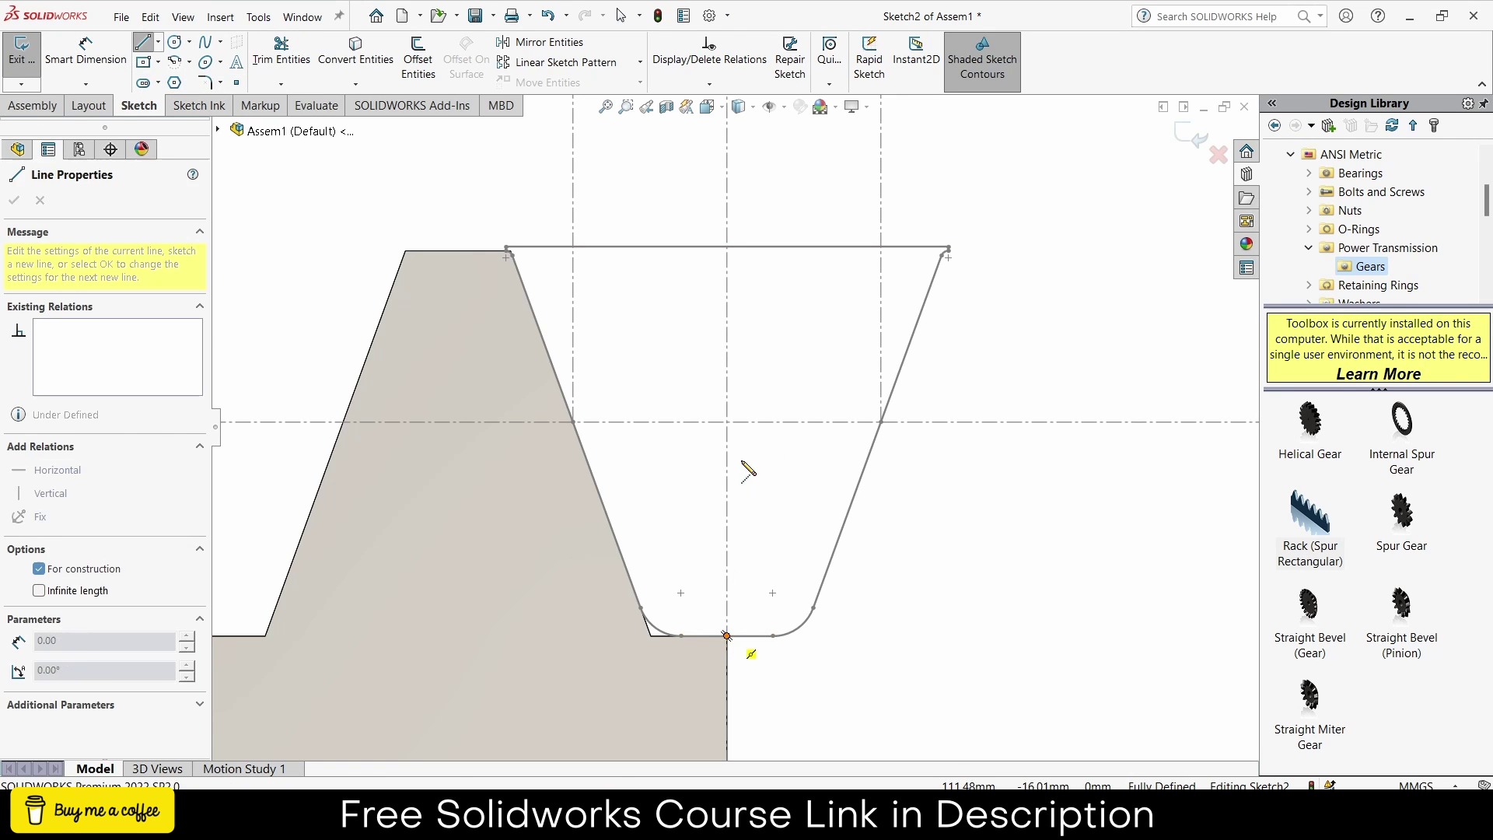
pyautogui.click(729, 423)
pyautogui.press('Escape')
# Make the redrawn line's upper endpoint coincident with the pitch line and recheck its length with Smart Dimension without placing it.
pyautogui.scroll(-5, 675, 368)
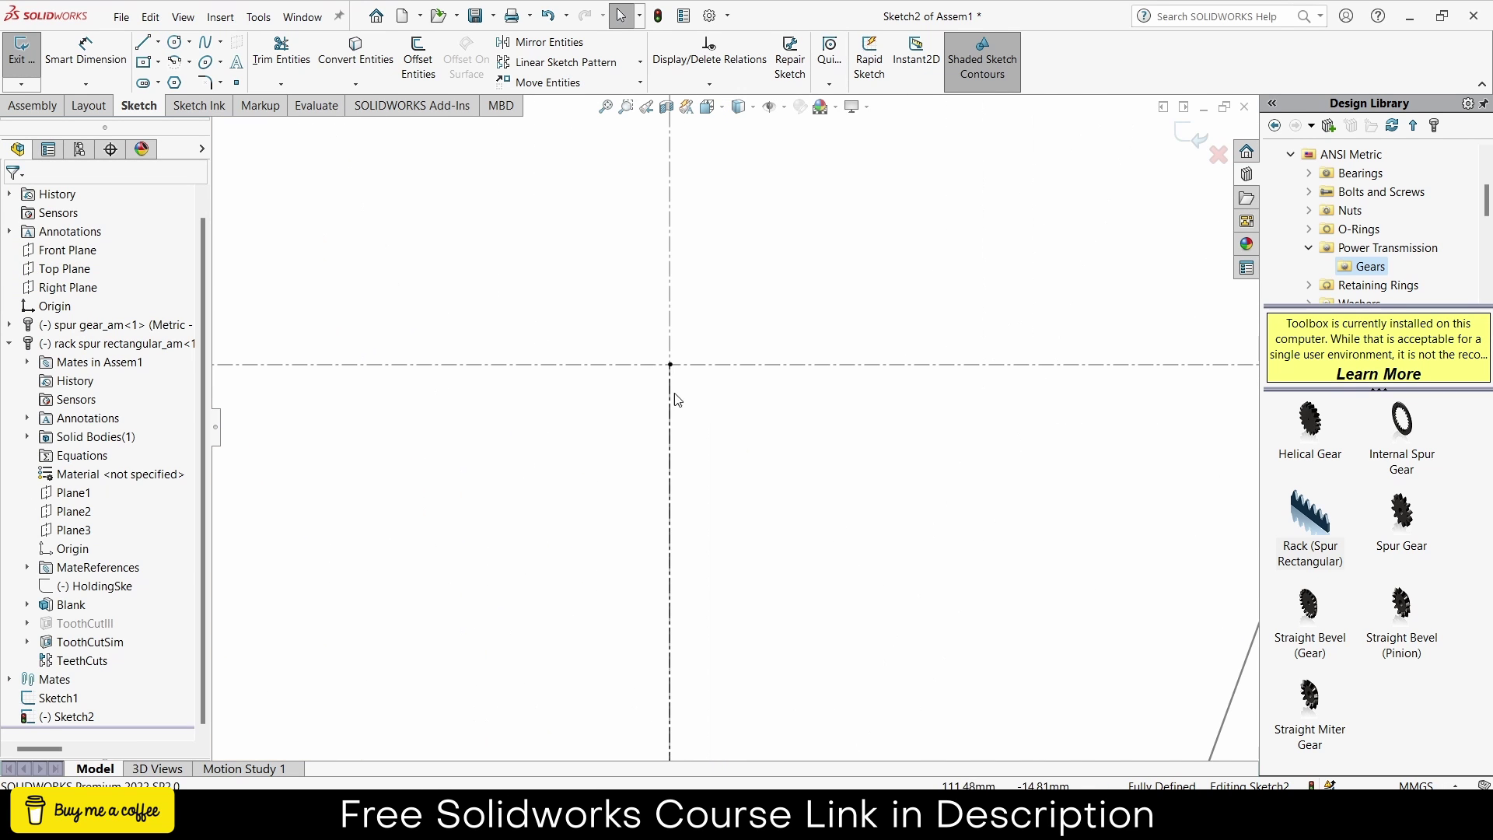
pyautogui.click(671, 365)
pyautogui.keyDown('ctrl'); pyautogui.click(678, 365); pyautogui.keyUp('ctrl')
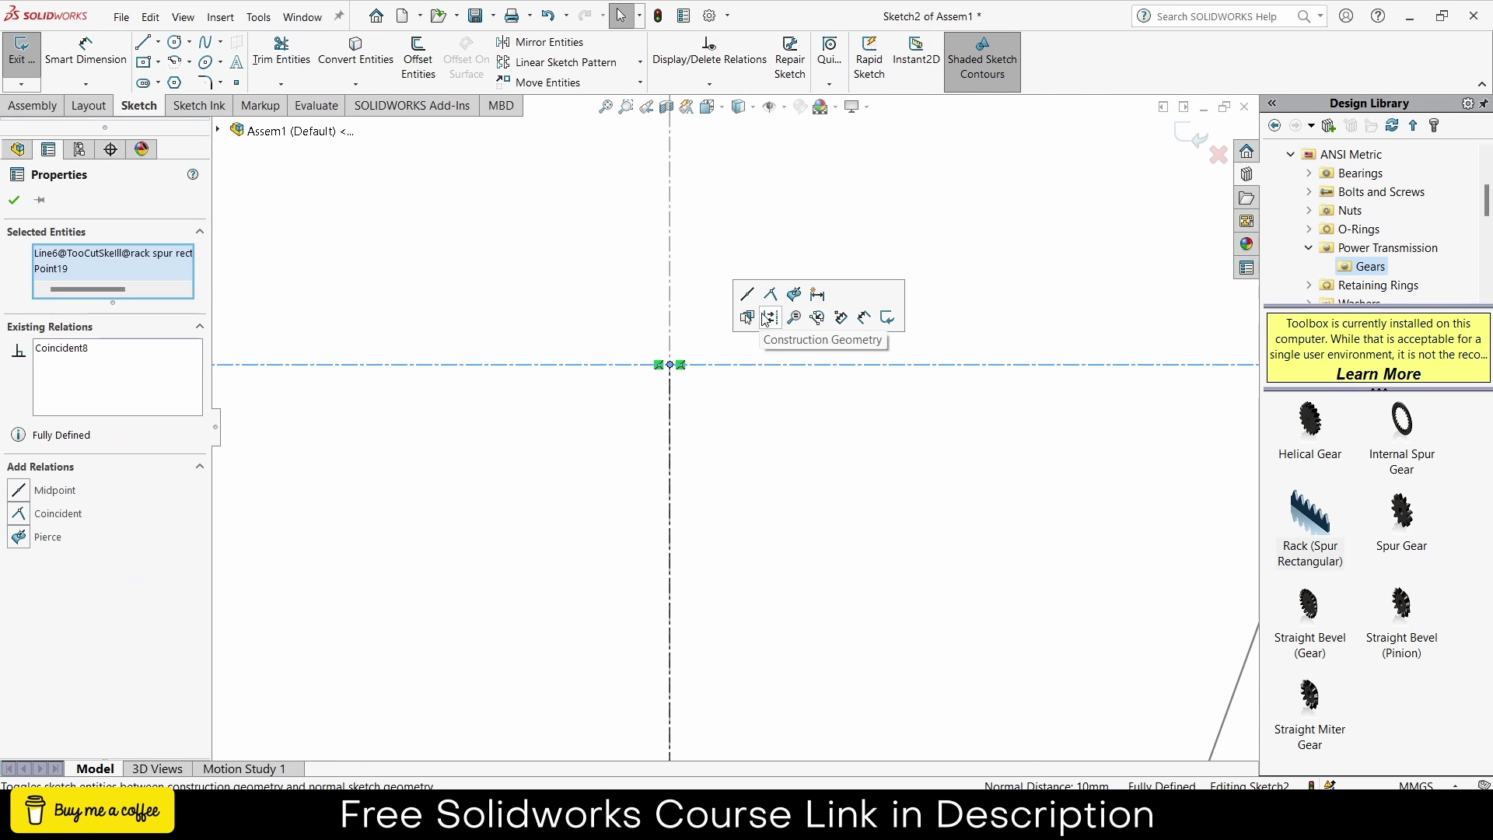
pyautogui.click(772, 305)
pyautogui.scroll(5, 743, 474)
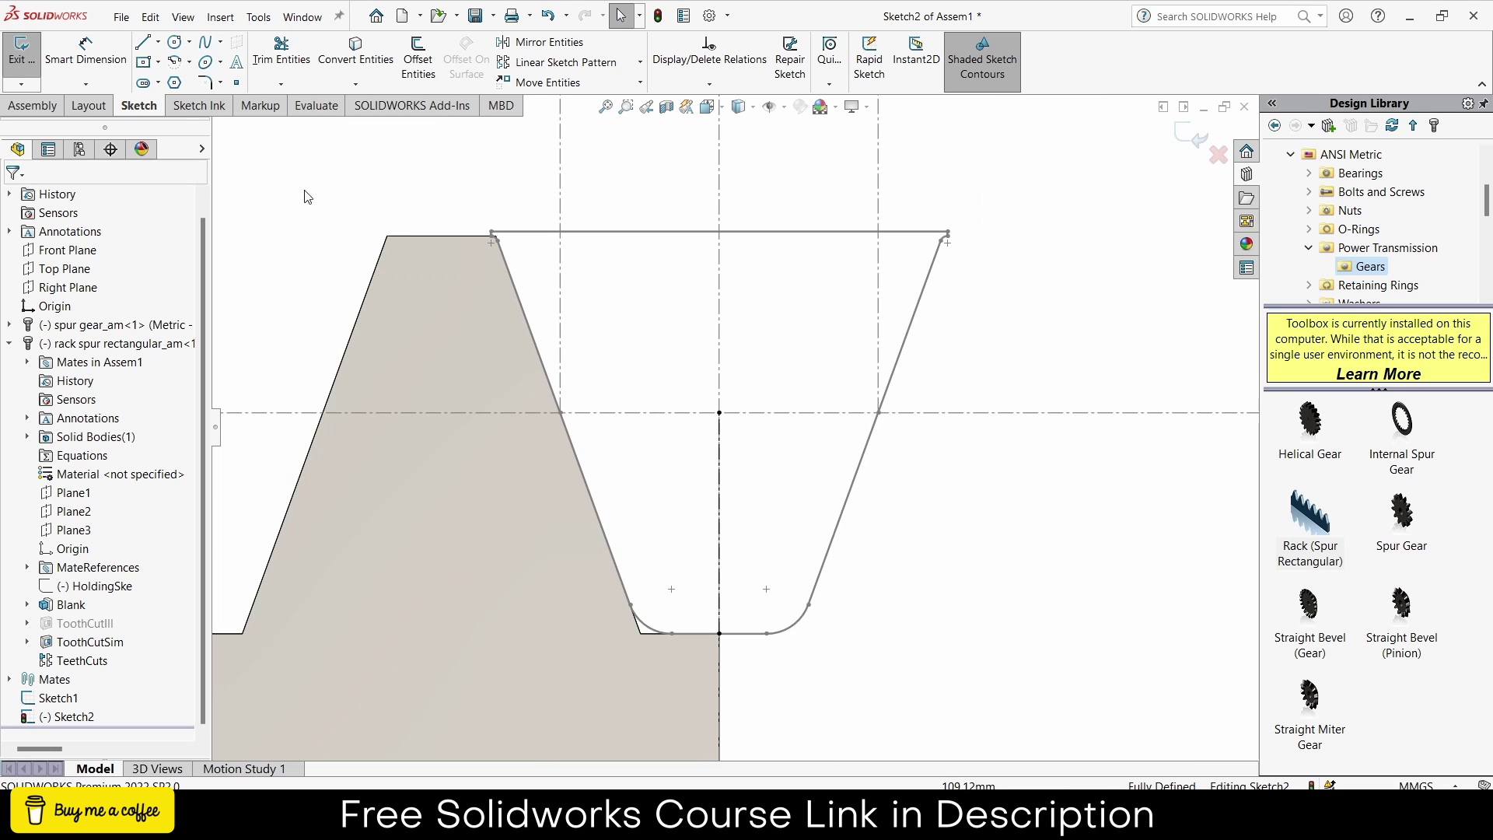
pyautogui.click(117, 83)
pyautogui.click(720, 460)
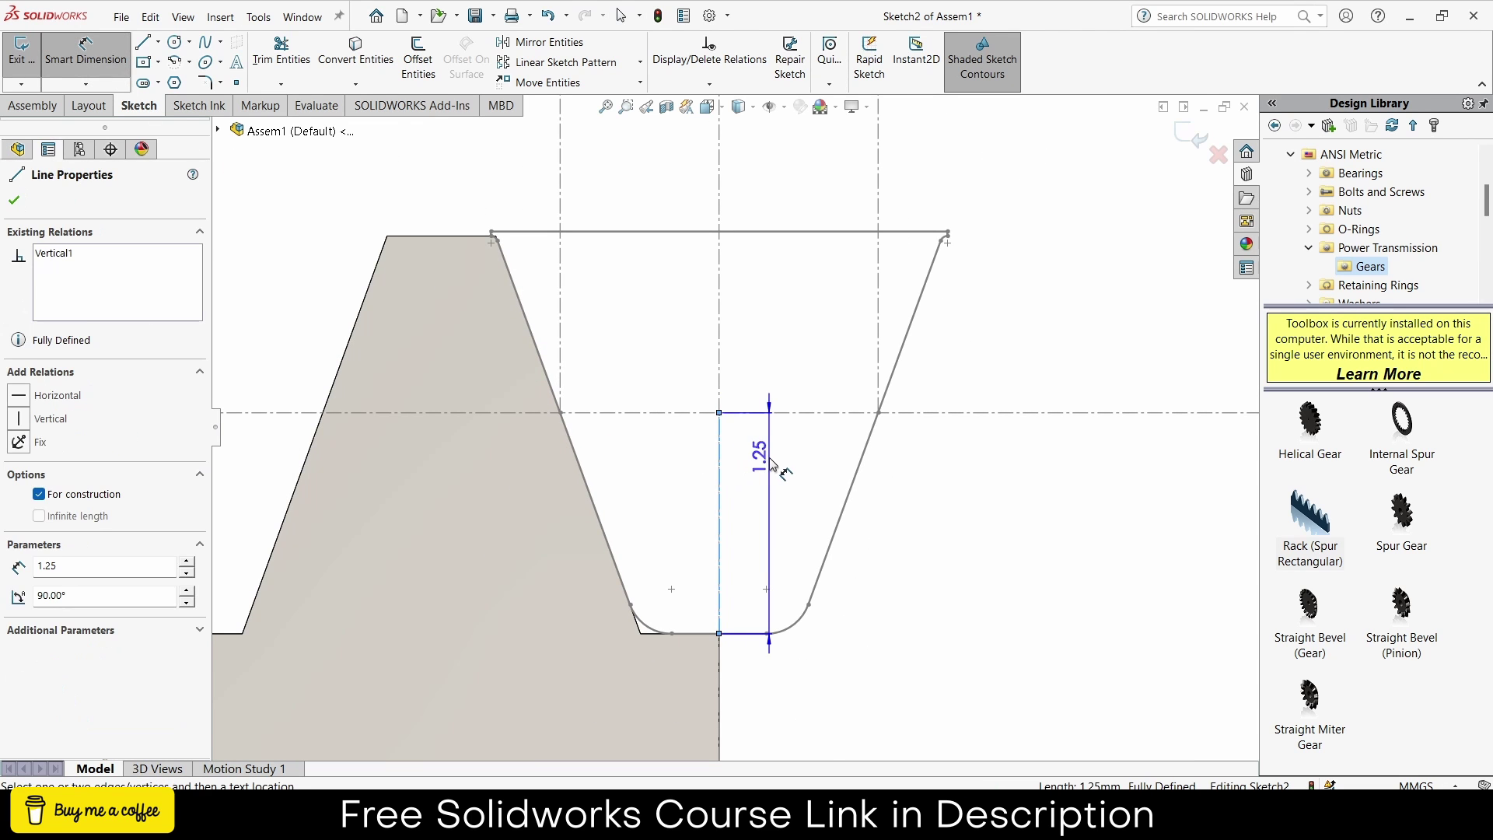
pyautogui.press('Escape')
# Trim away the remaining construction line and exit the assembly sketch.
pyautogui.click(282, 50)
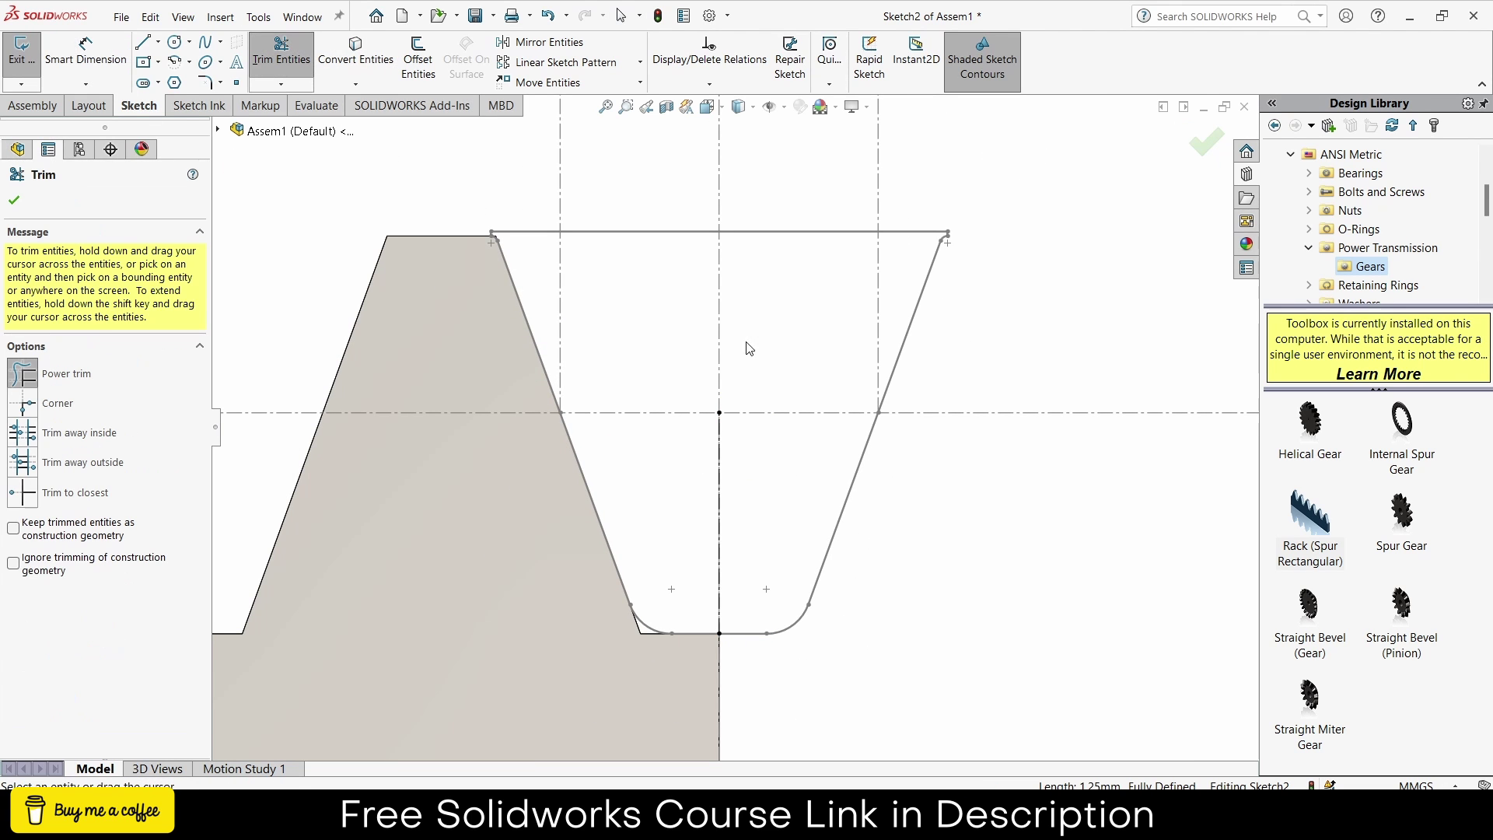
pyautogui.scroll(3, 726, 486)
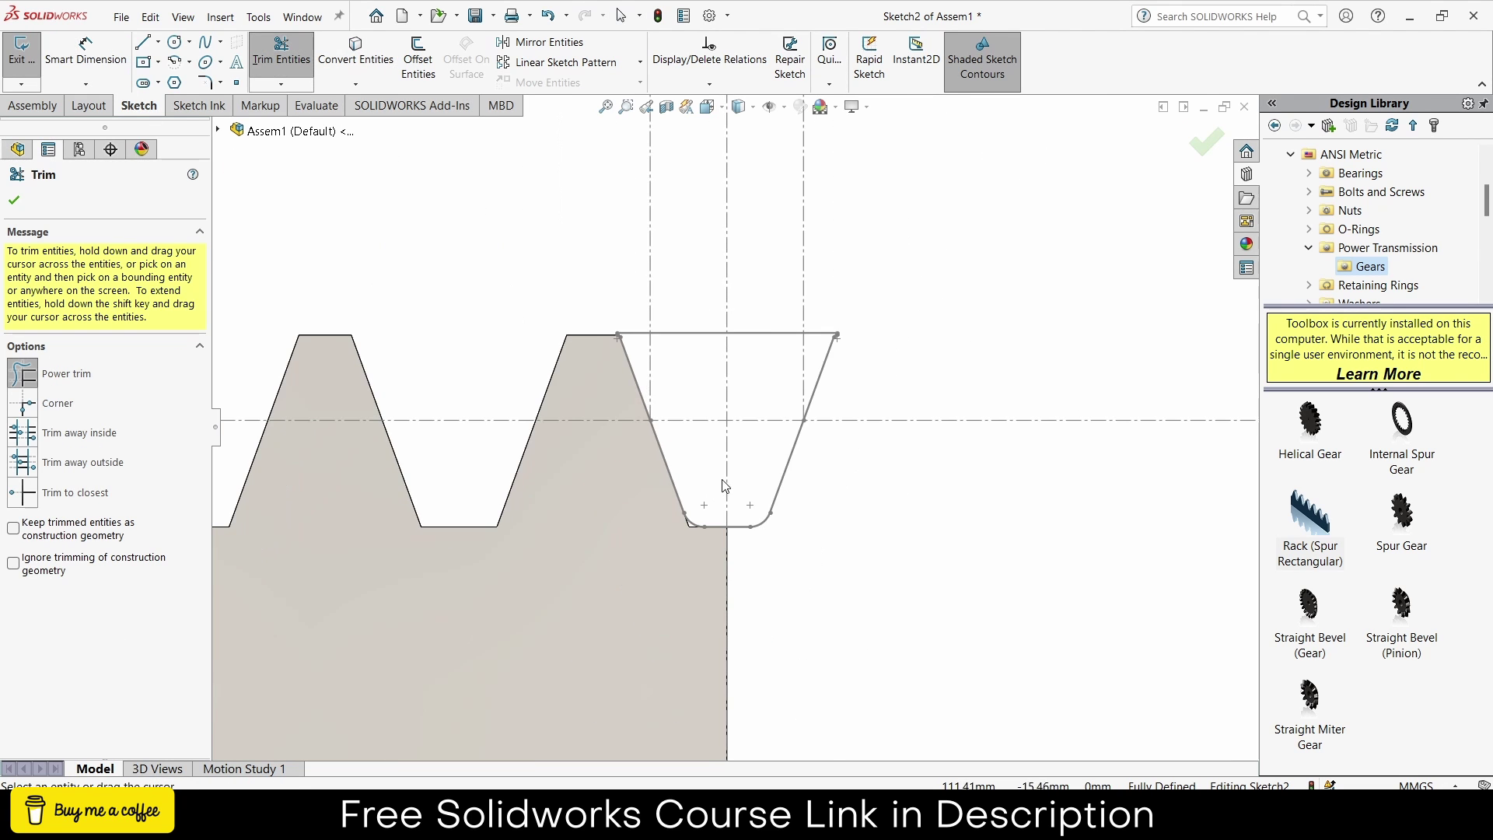
pyautogui.click(1206, 142)
pyautogui.click(1192, 136)
pyautogui.scroll(10, 980, 345)
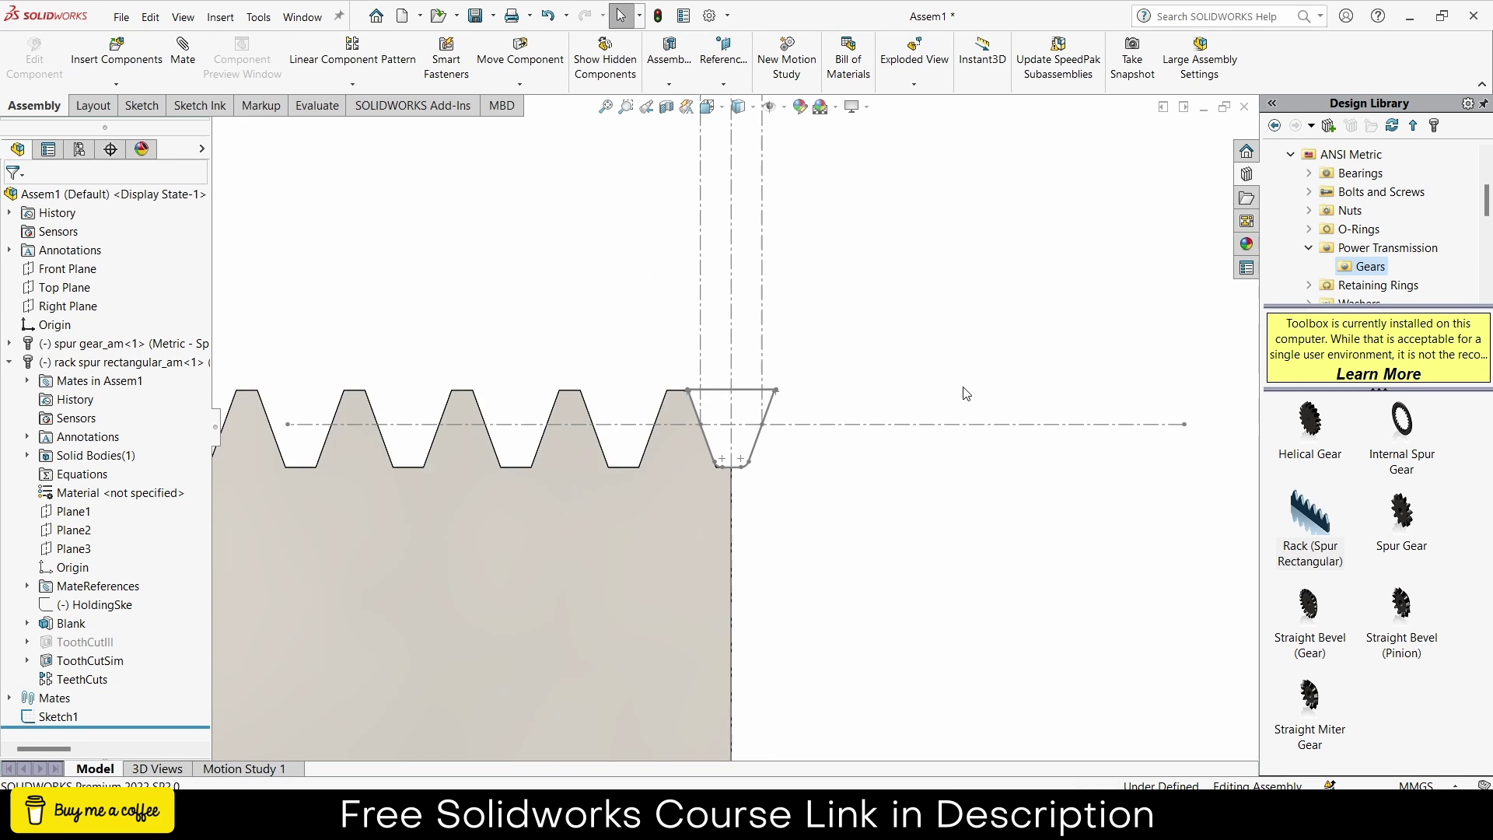
# Show the spur gear's tooth-cut sketch, TooCutSke, in the assembly.
pyautogui.scroll(-5, 474, 437)
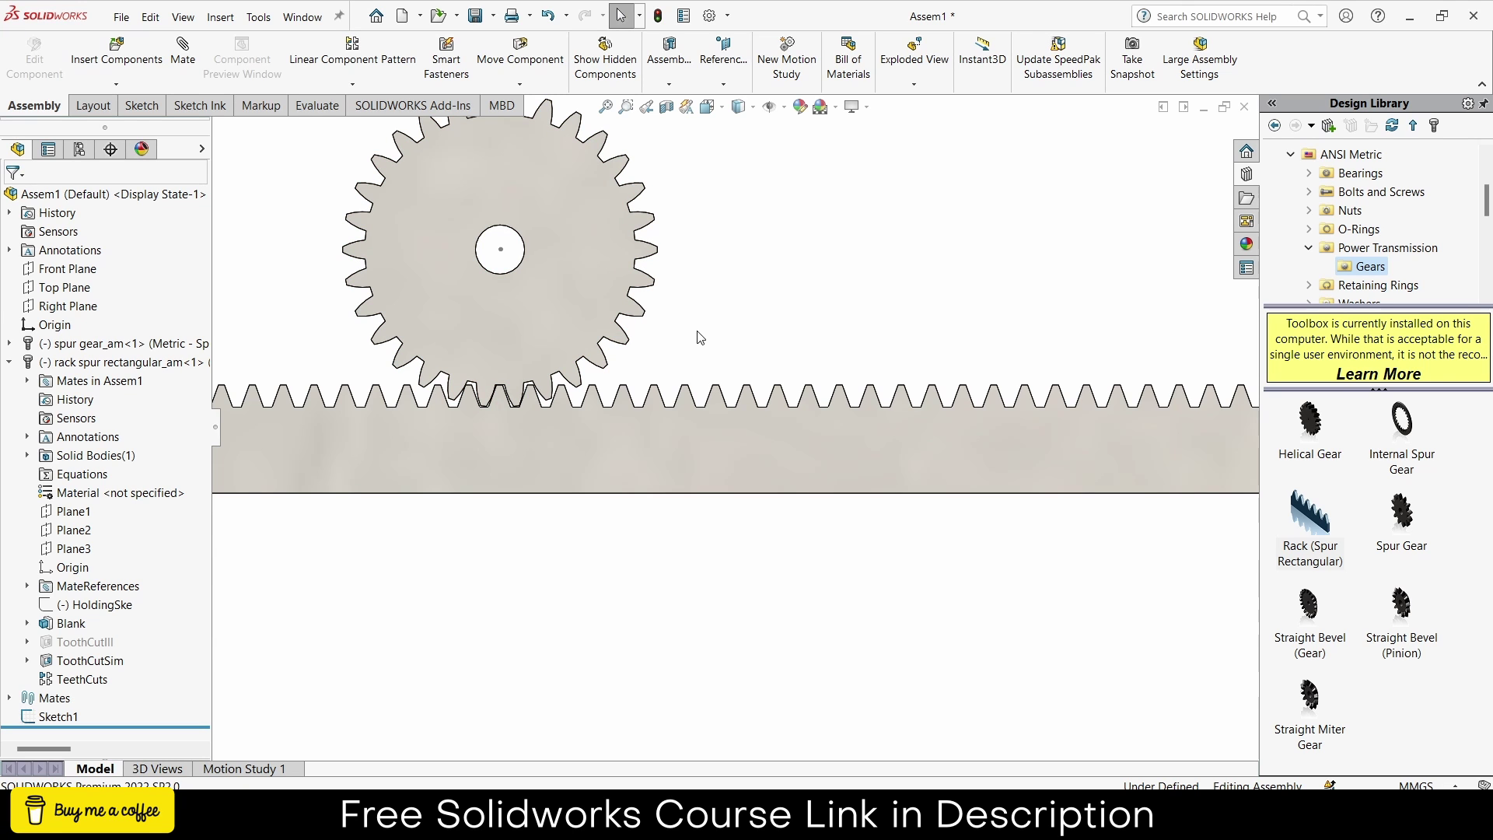
pyautogui.press('f')
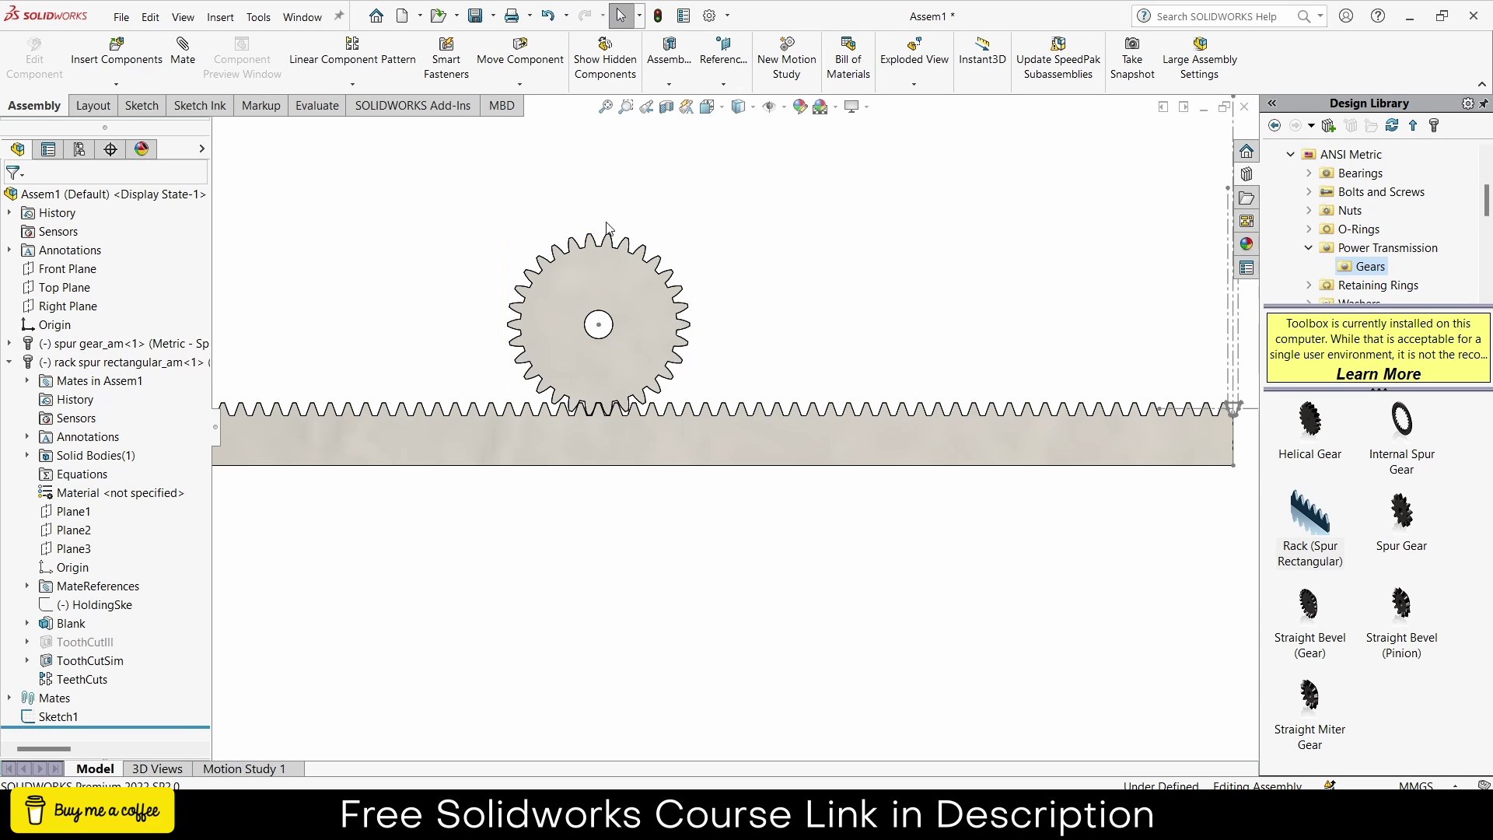
pyautogui.scroll(-2, 522, 345)
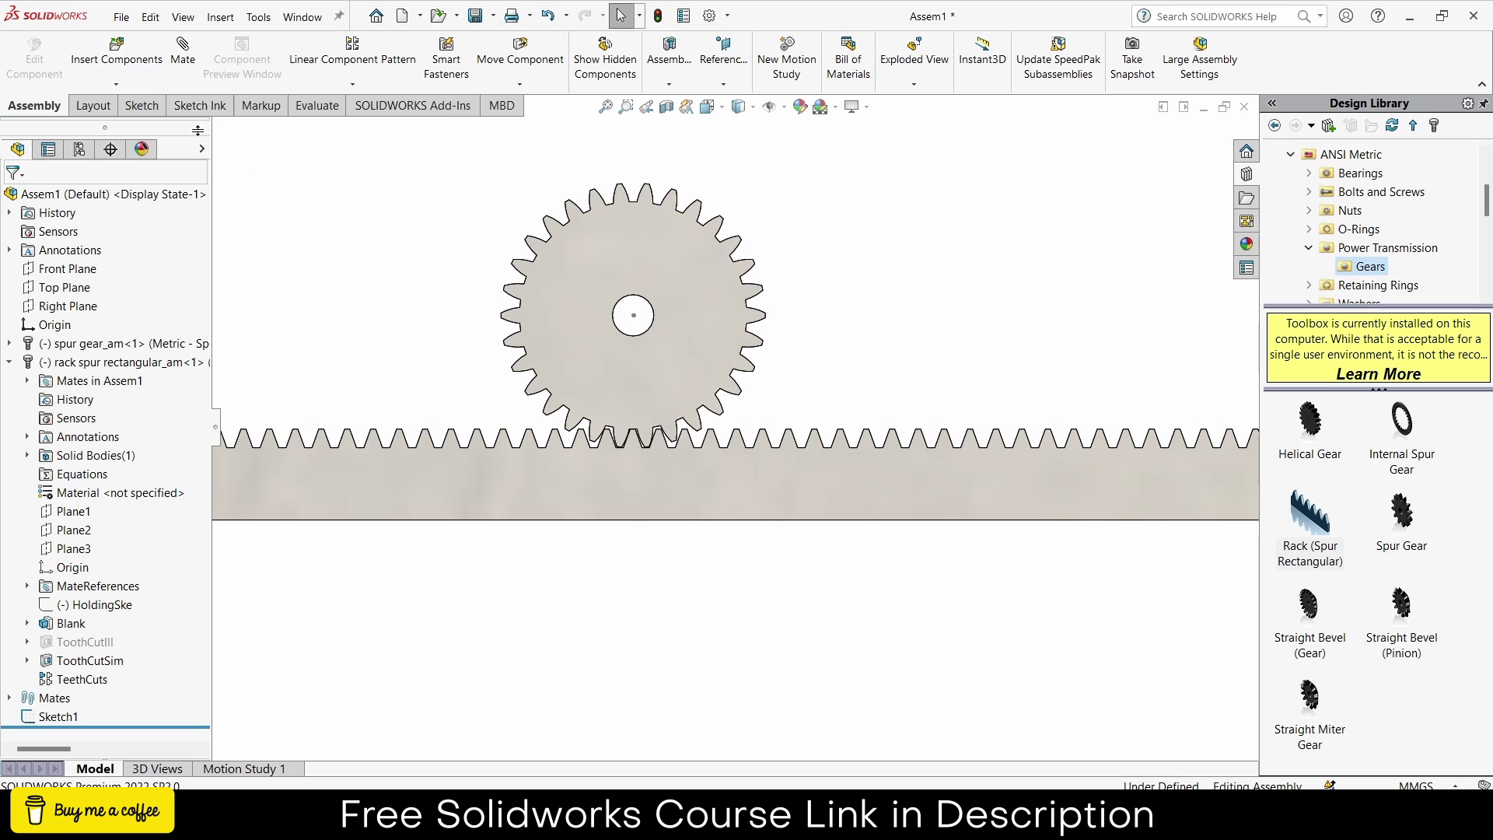
pyautogui.click(9, 343)
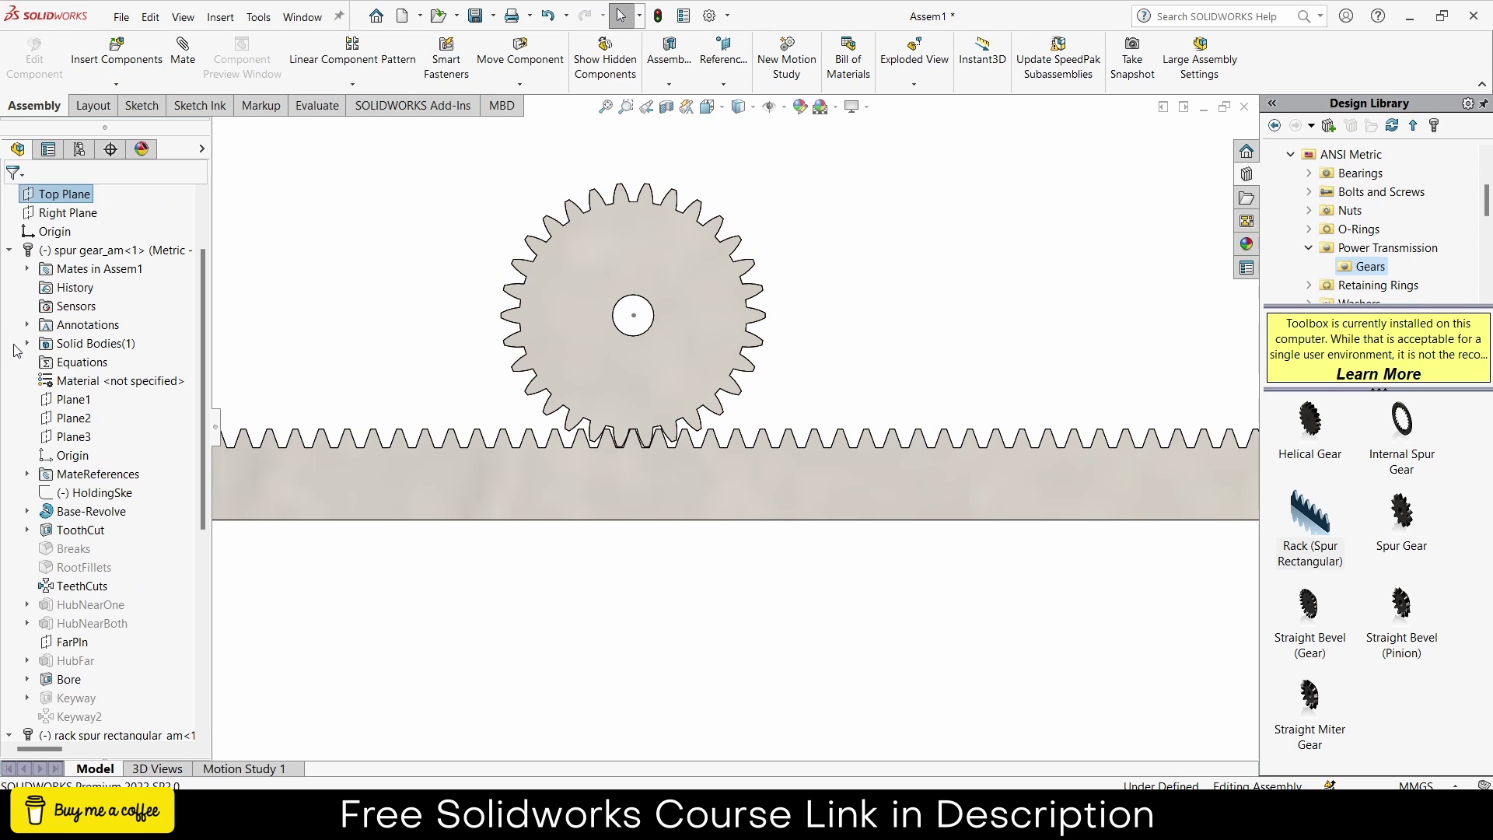
pyautogui.click(27, 605)
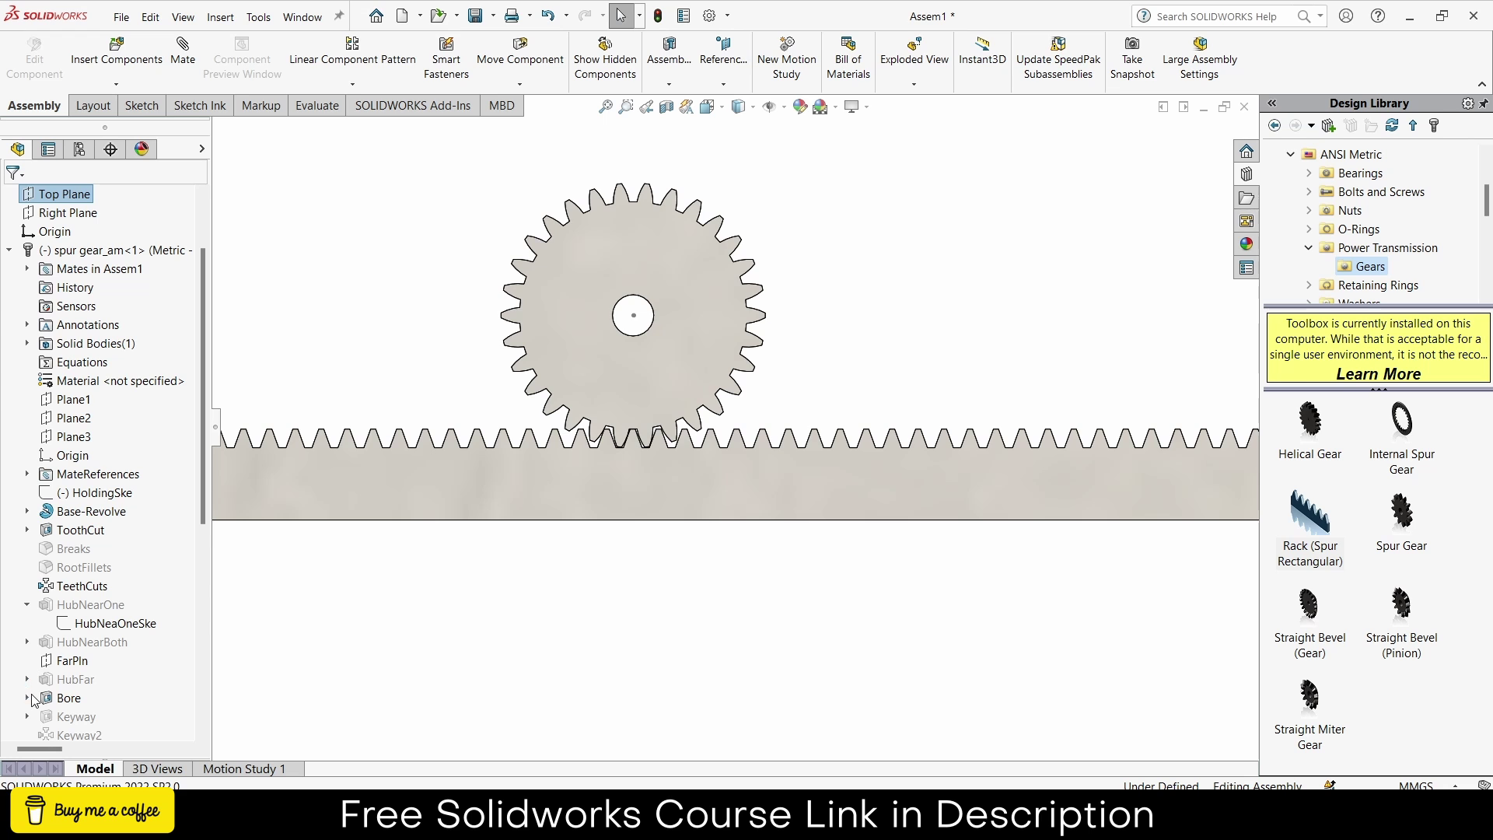
pyautogui.click(27, 531)
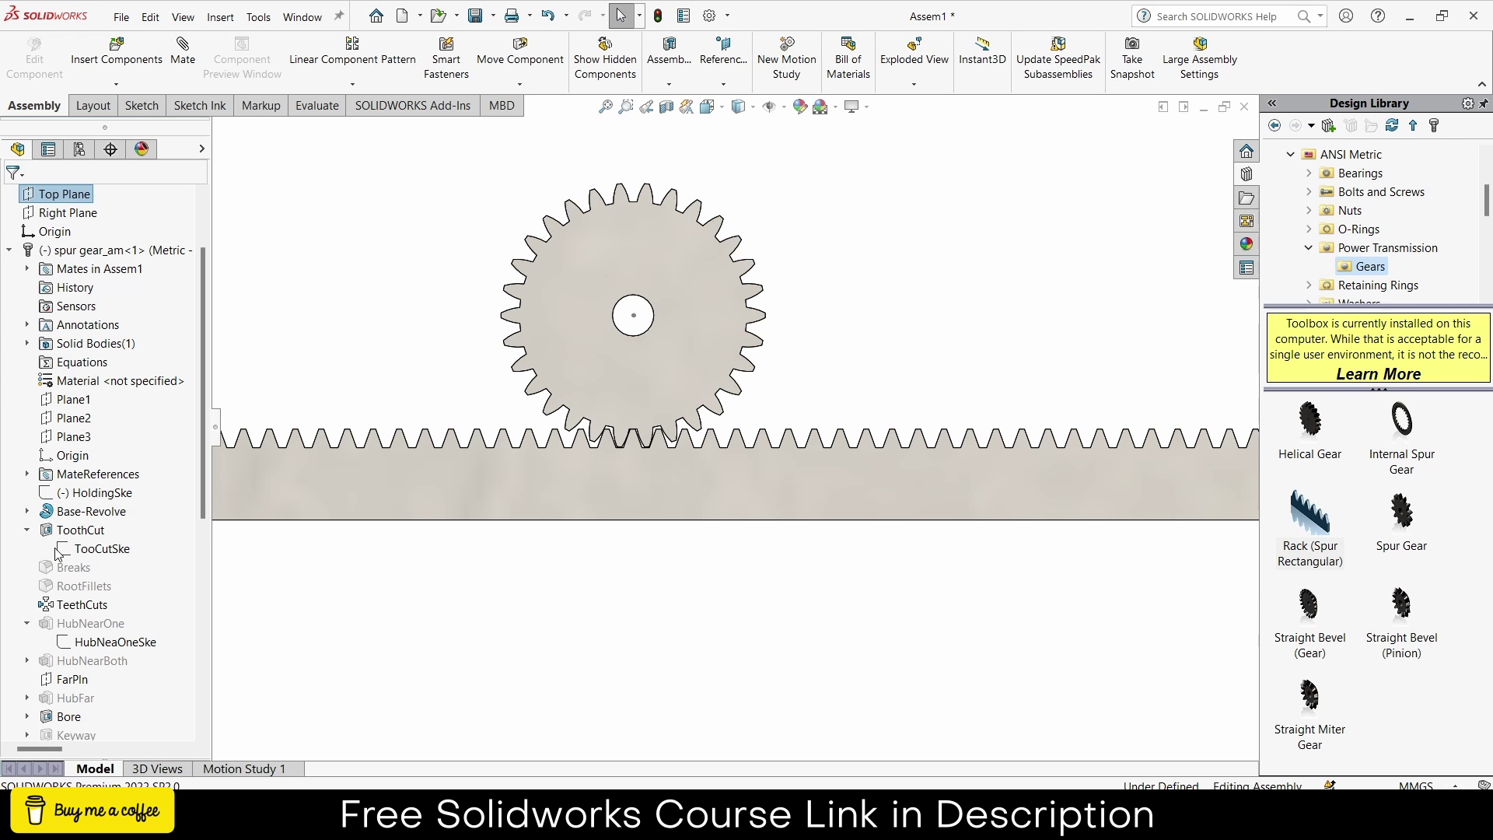
pyautogui.rightClick(86, 548)
pyautogui.click(81, 529)
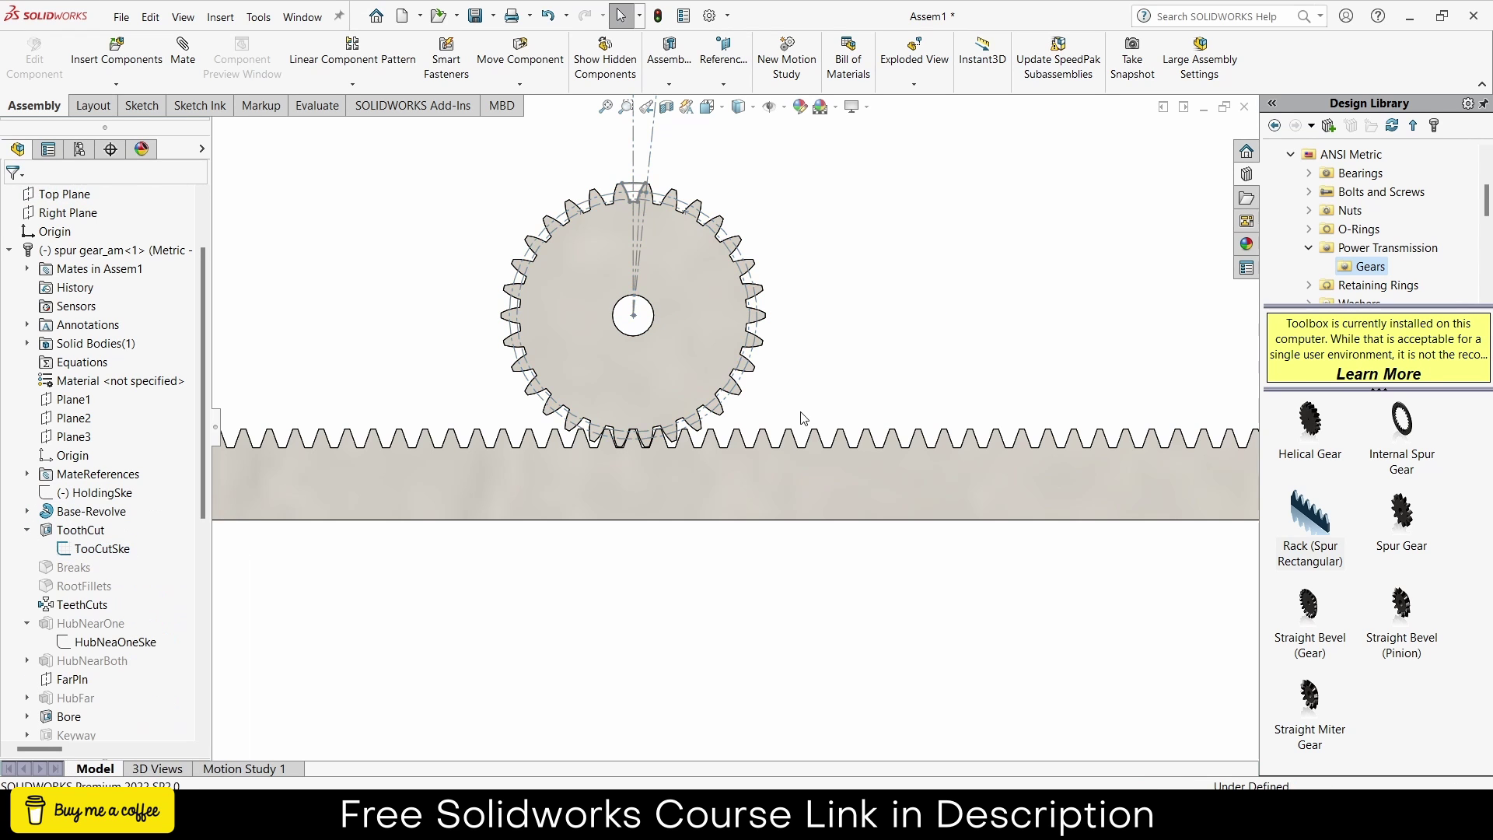
# Examine the gear's pitch circle against the rack teeth and check the pitch-line offset noted in Notepad, returning to SOLIDWORKS.
pyautogui.scroll(-4, 637, 459)
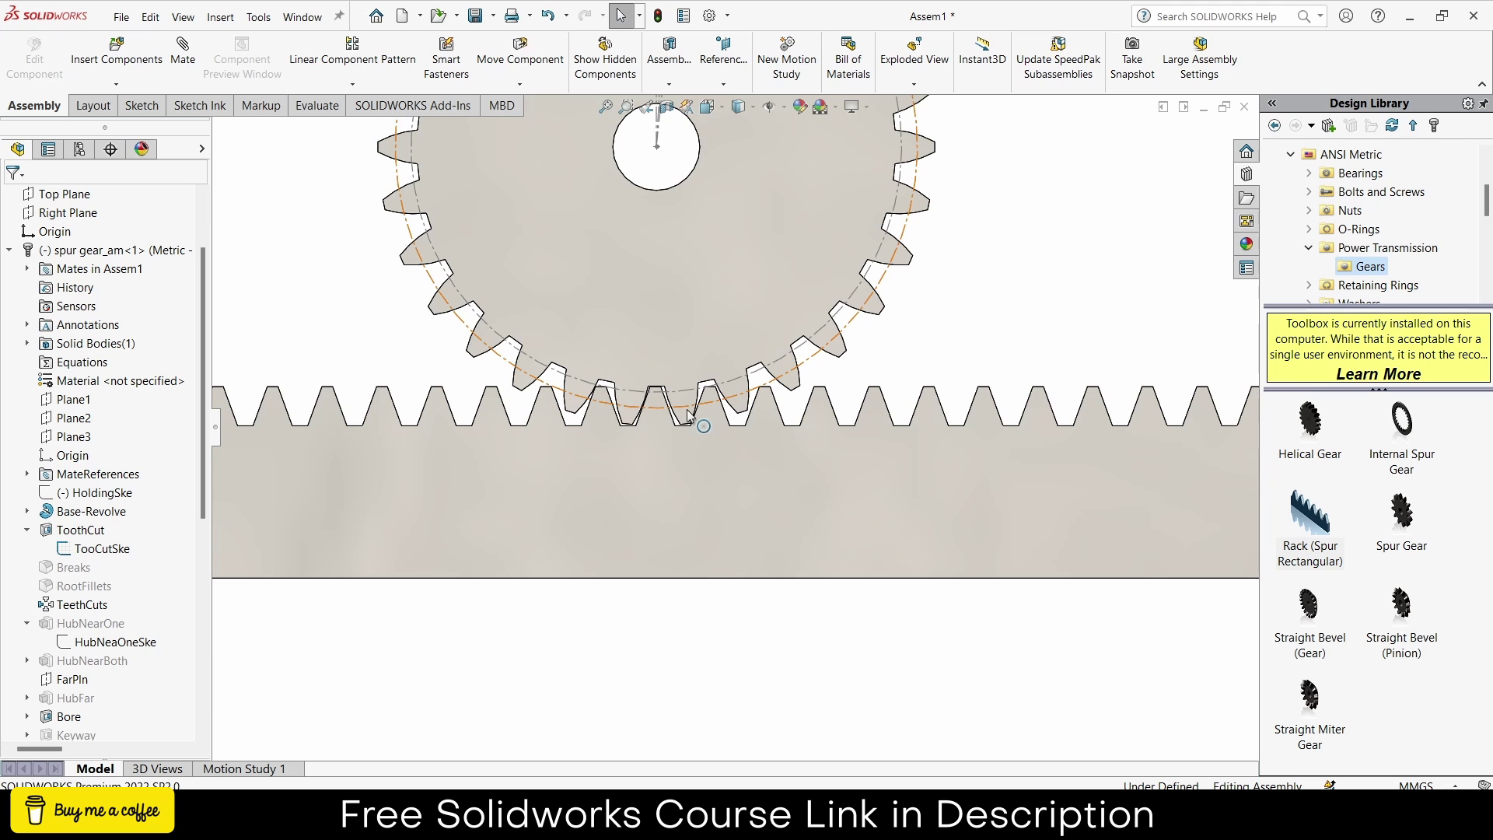
pyautogui.scroll(2, 704, 423)
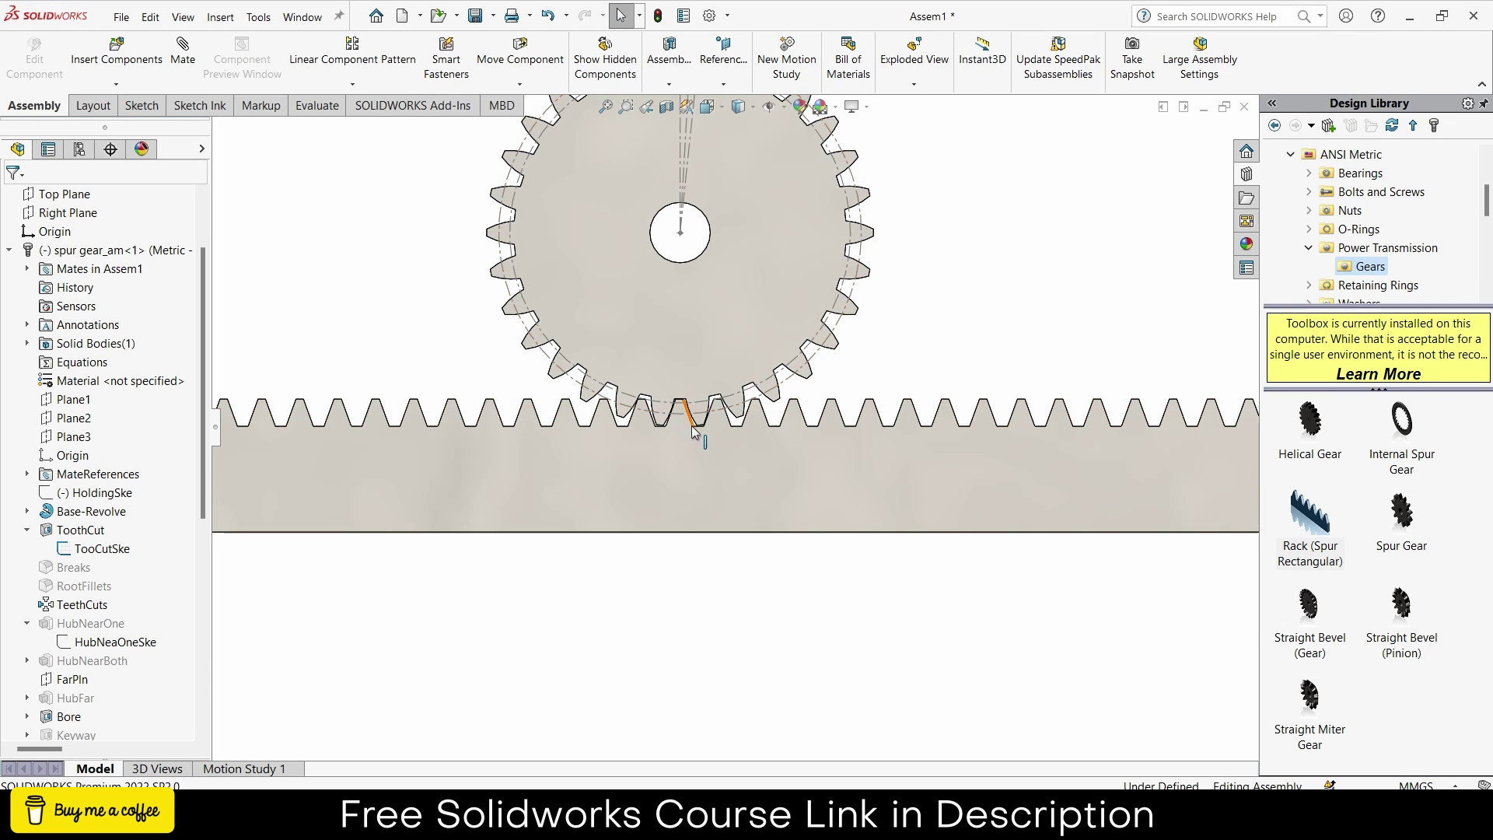
pyautogui.scroll(-5, 697, 430)
pyautogui.moveTo(700, 433); pyautogui.dragTo(728, 452, button='middle')
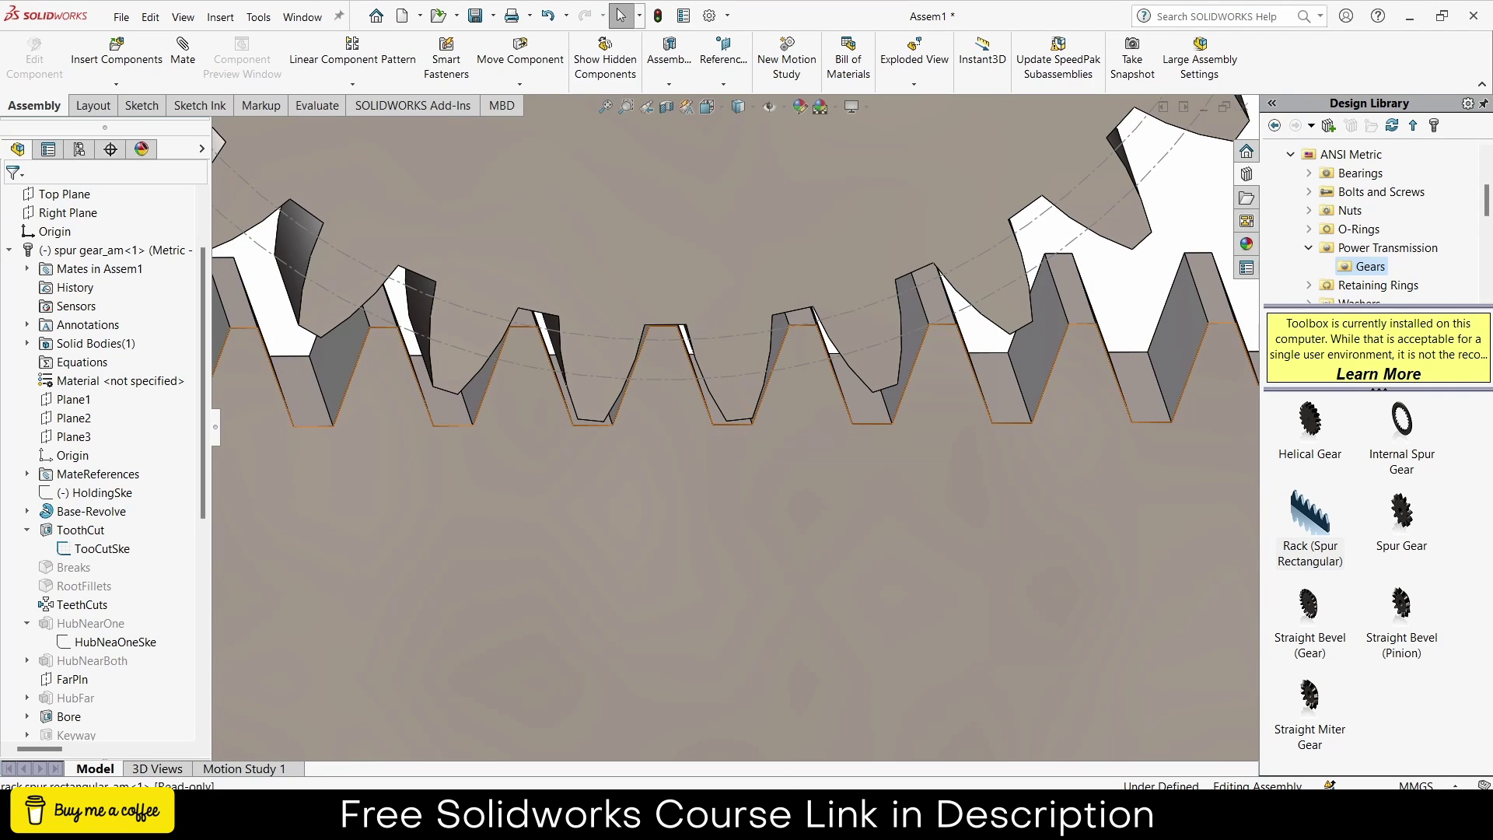
pyautogui.hotkey('alt', 'Tab')
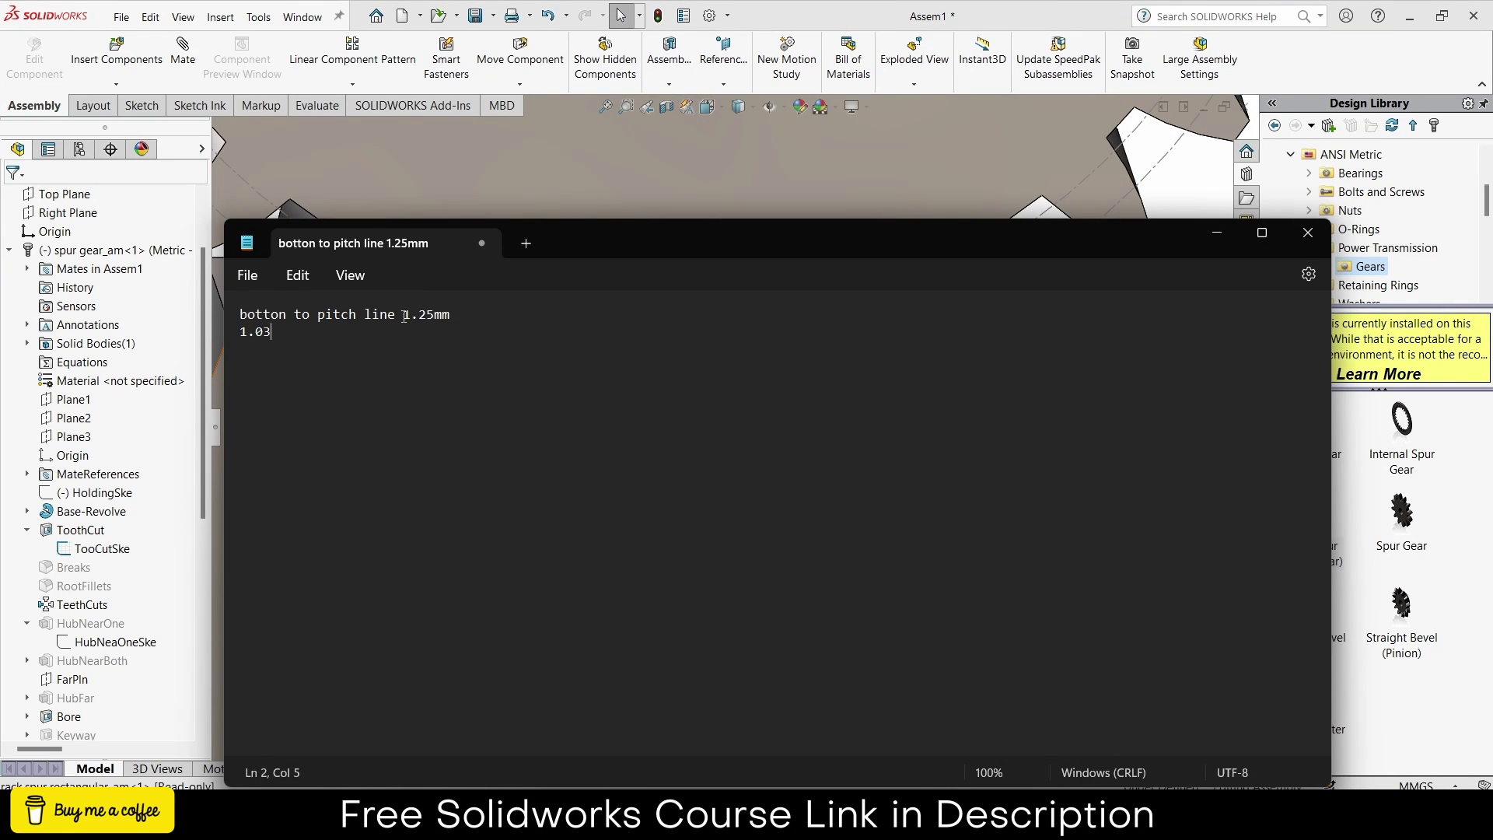
pyautogui.click(1218, 233)
pyautogui.scroll(2, 1118, 274)
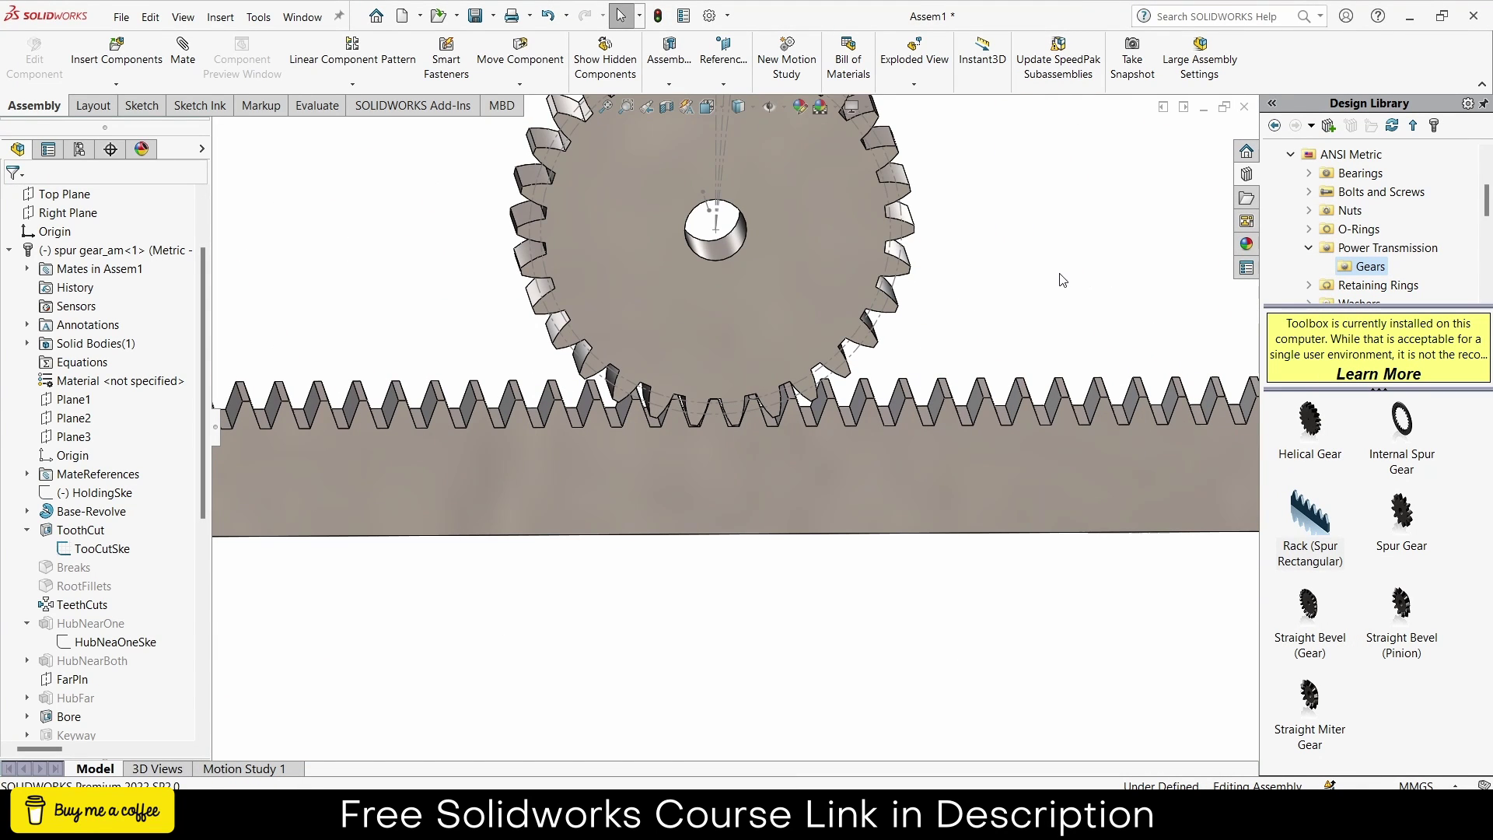
# Apply a distance mate of 15+1.25 mm between the assembly's Top Plane and the rack's tooth-root face.
pyautogui.click(182, 53)
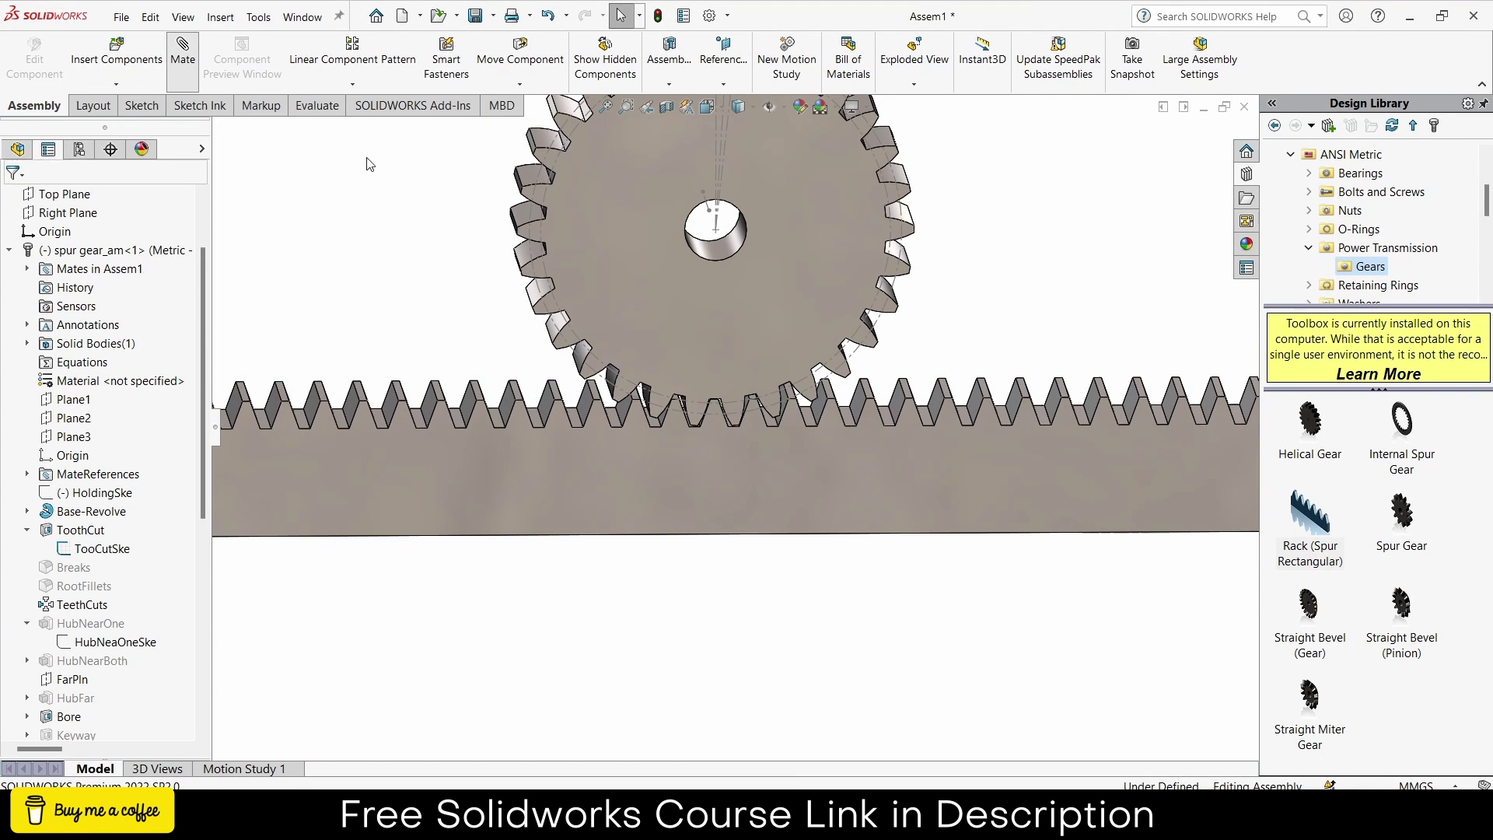
pyautogui.click(233, 130)
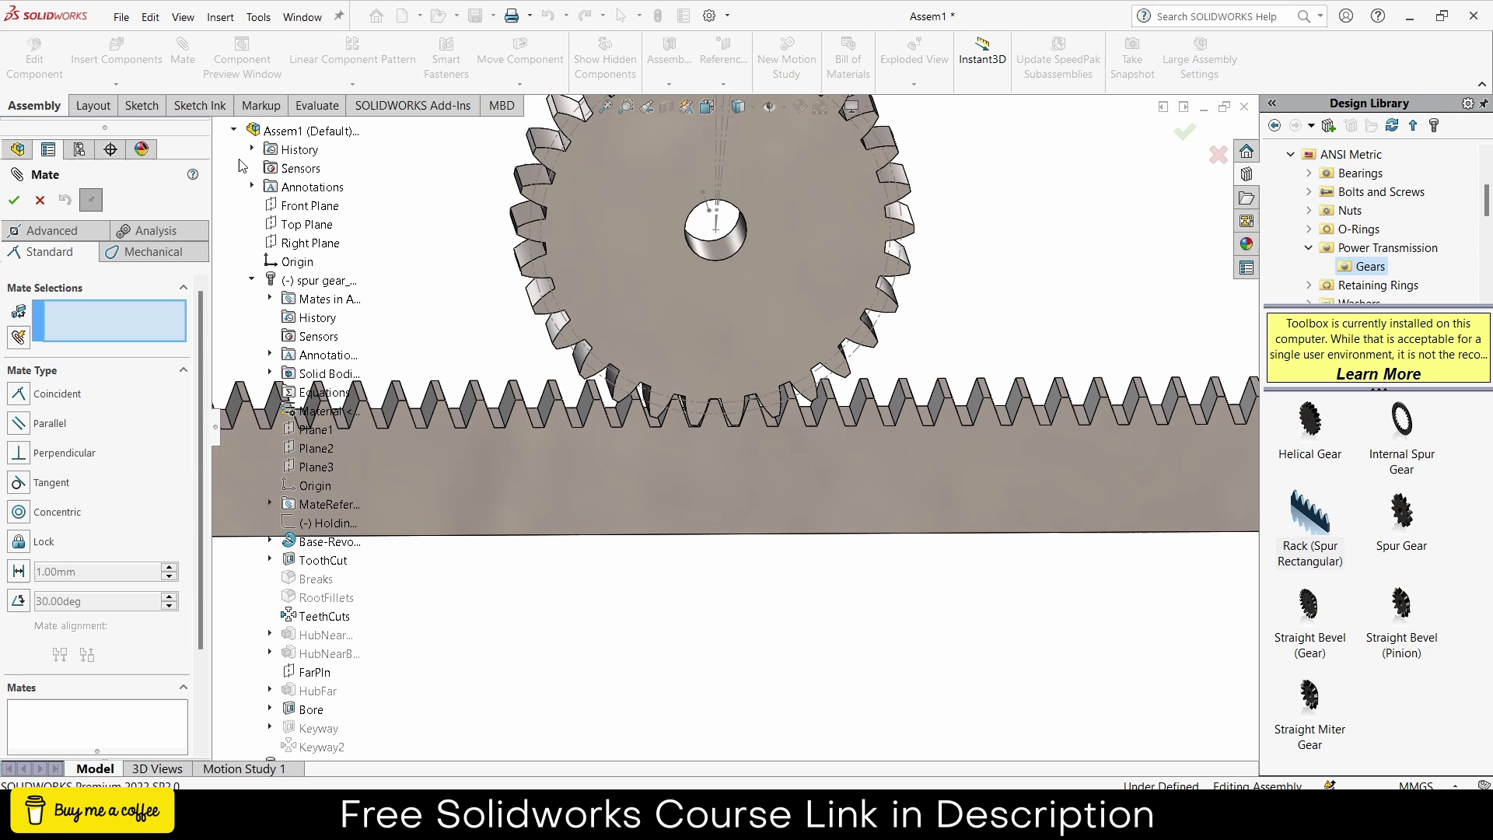
pyautogui.click(304, 225)
pyautogui.scroll(-3, 603, 427)
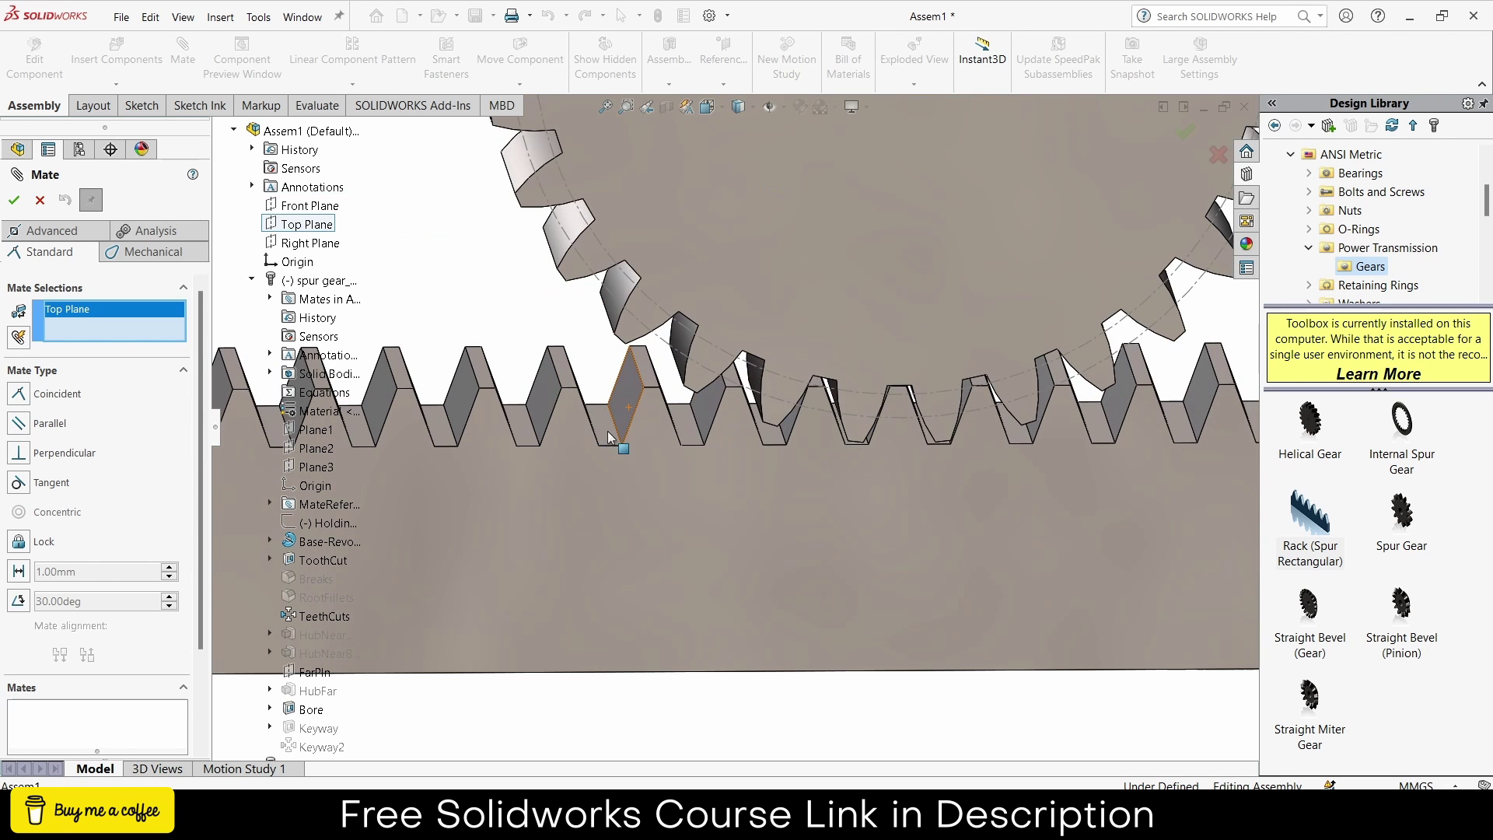
pyautogui.click(606, 428)
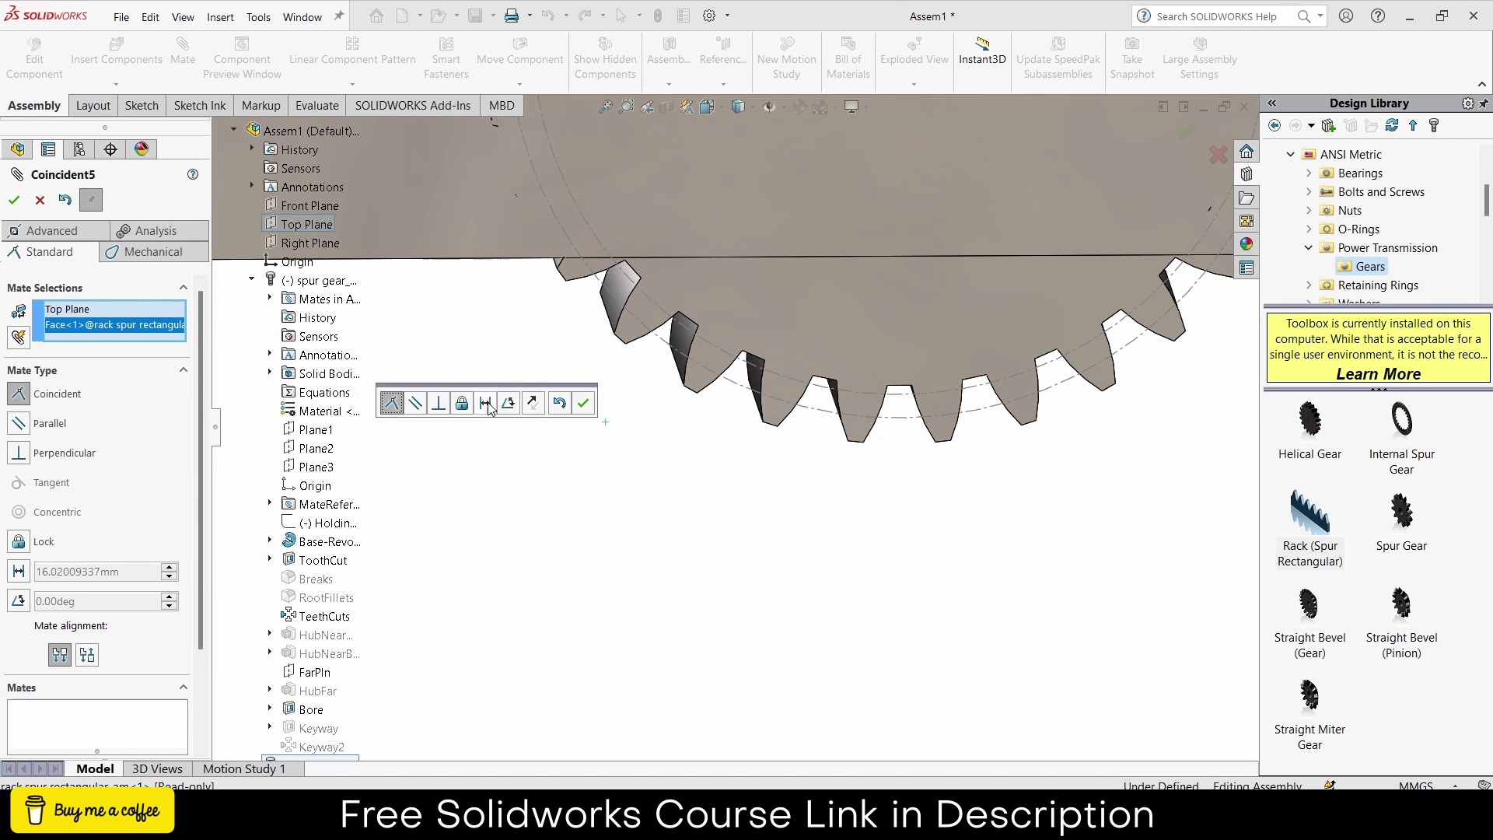
pyautogui.click(486, 403)
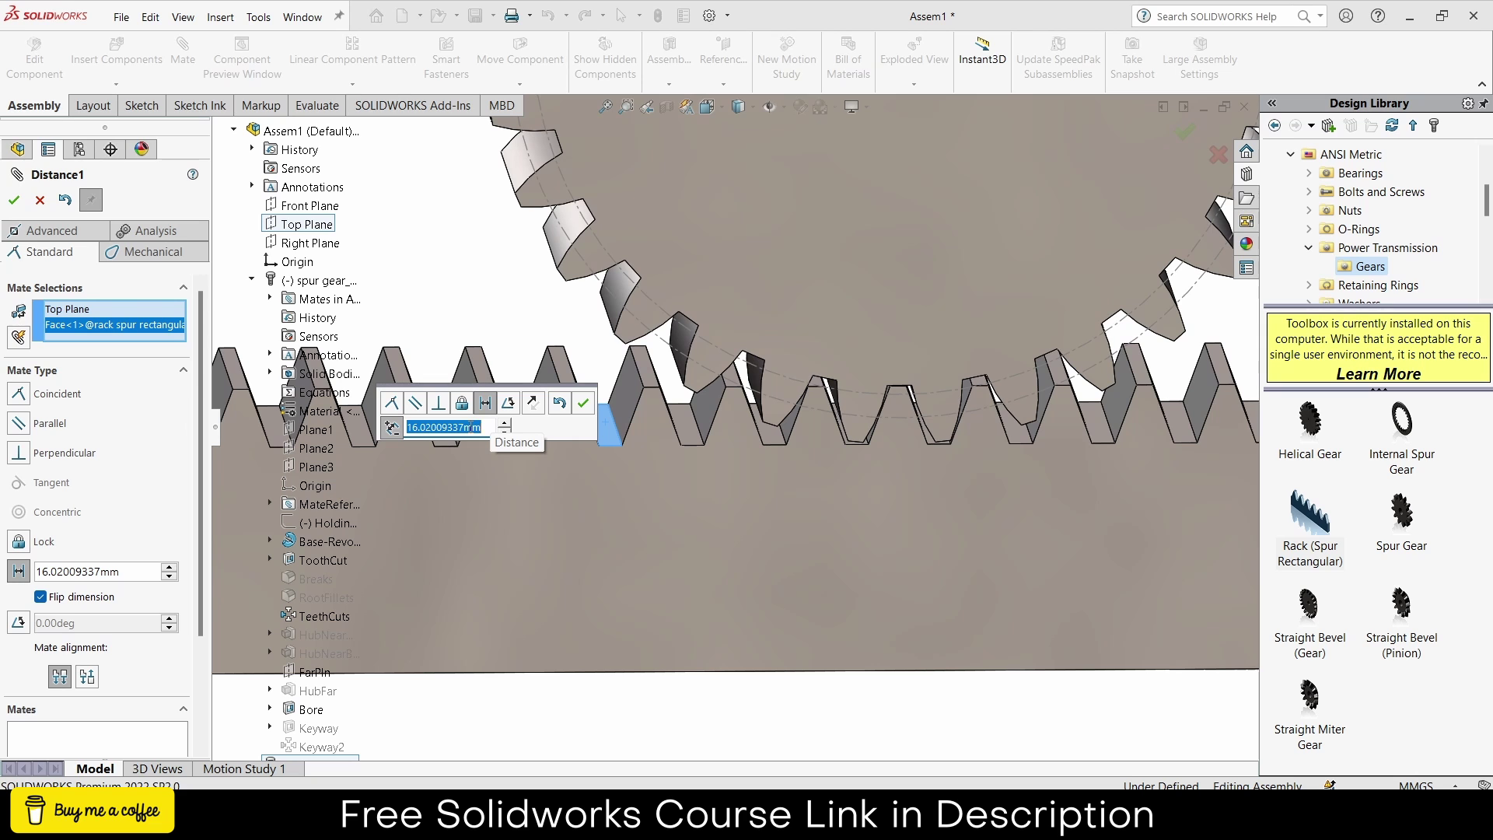
pyautogui.write('15+1.25')
pyautogui.press('Return')
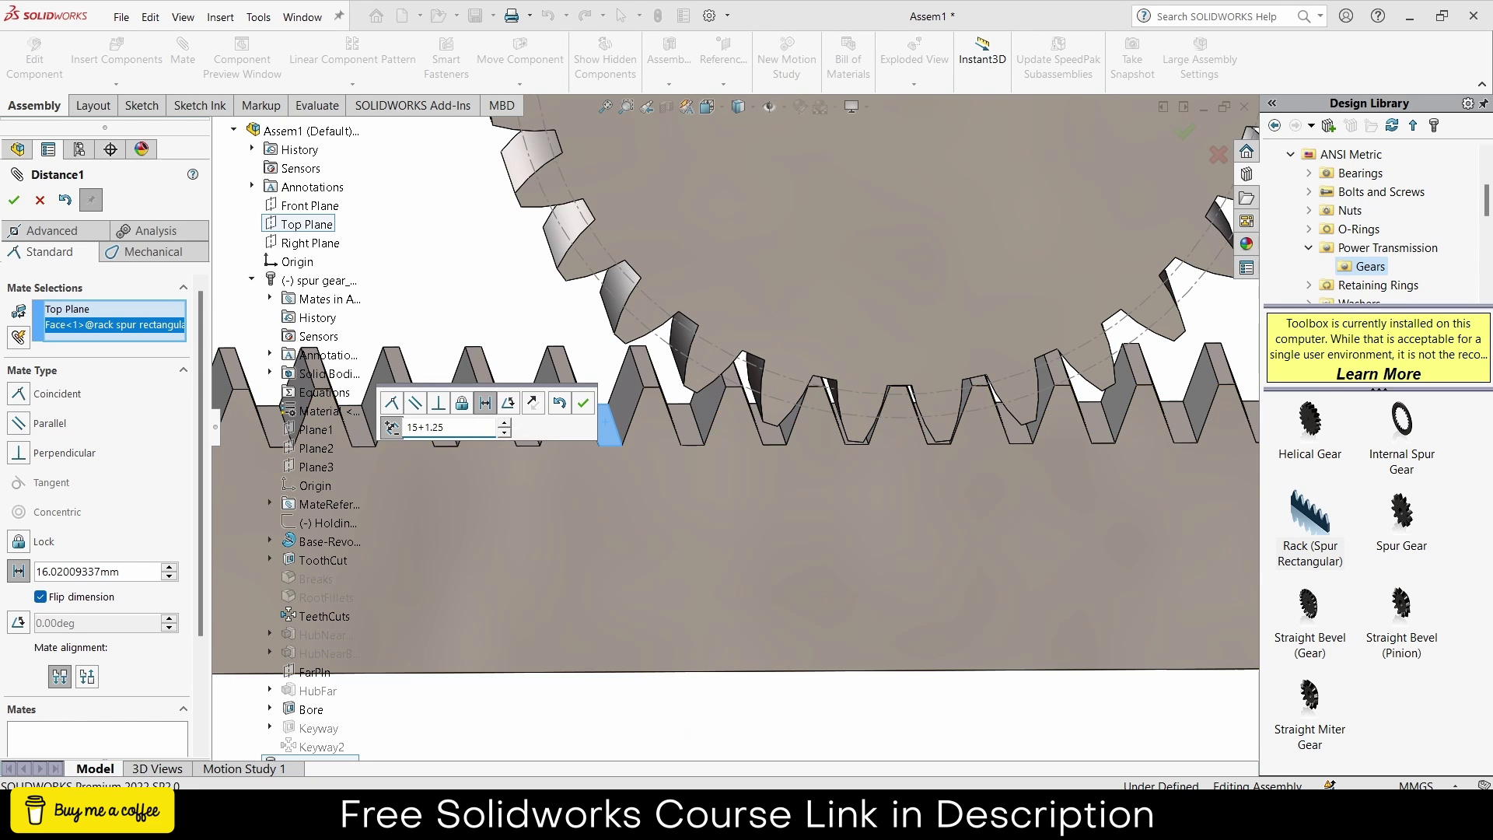
# Verify the bottom-to-pitch-line offset in Notepad, return to SOLIDWORKS and accept the distance mate.
pyautogui.hotkey('alt', 'Tab')
pyautogui.moveTo(465, 319); pyautogui.dragTo(403, 315)
pyautogui.click(1217, 233)
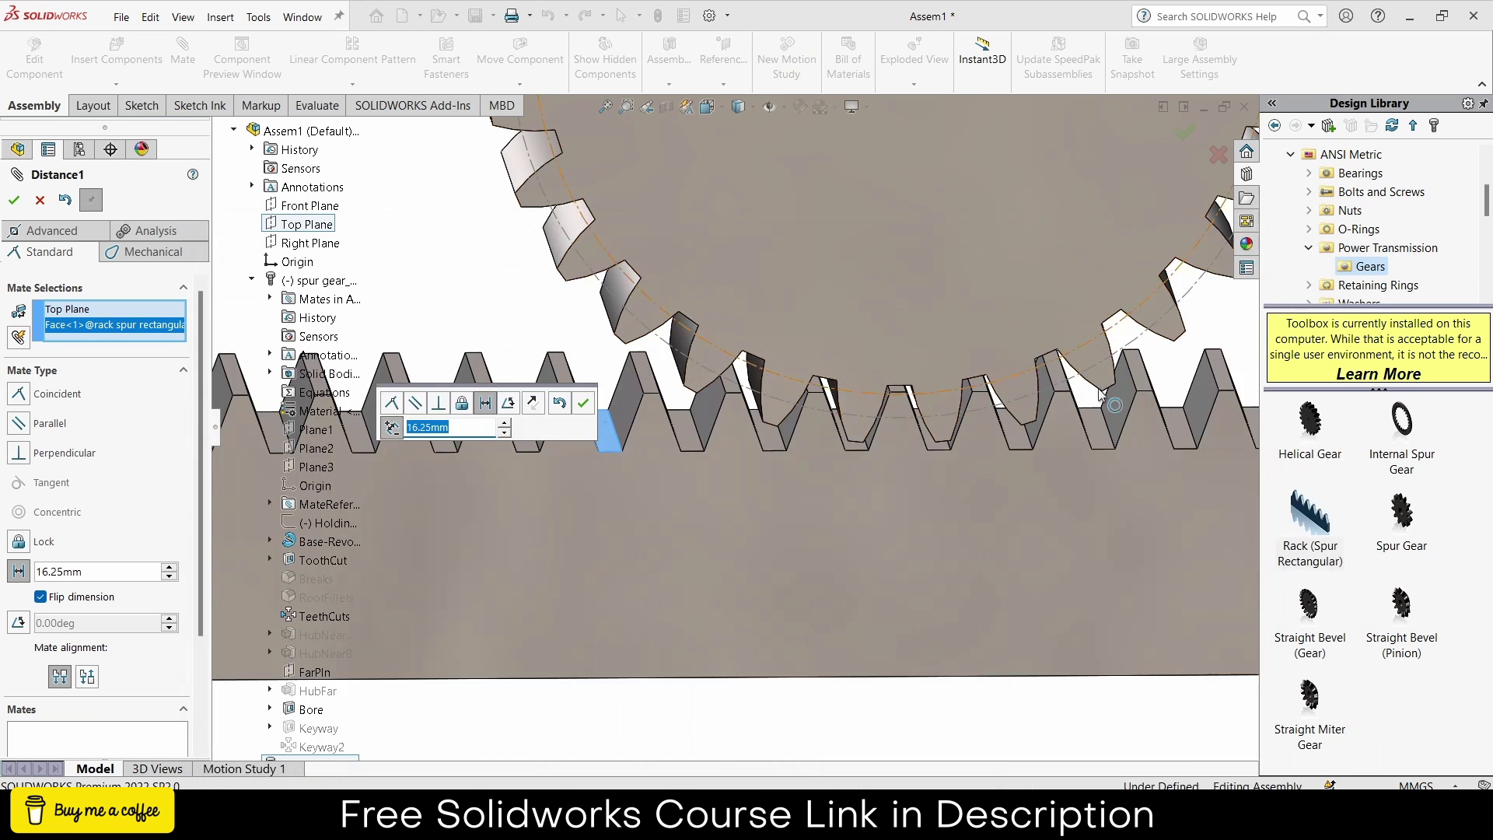
pyautogui.click(16, 203)
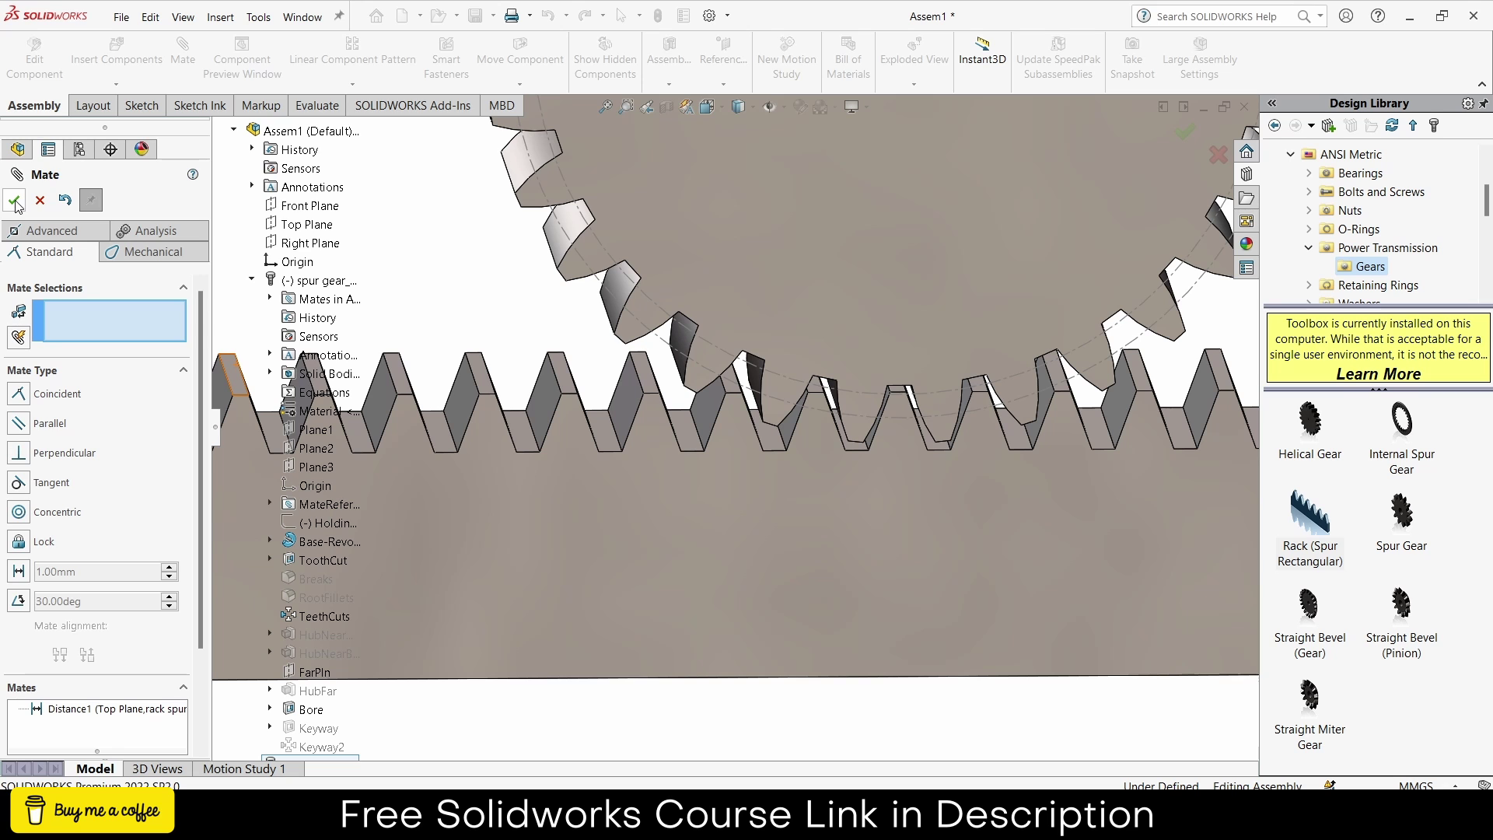
pyautogui.click(16, 203)
# Examine how the gear and rack teeth engage from the front view.
pyautogui.scroll(3, 700, 447)
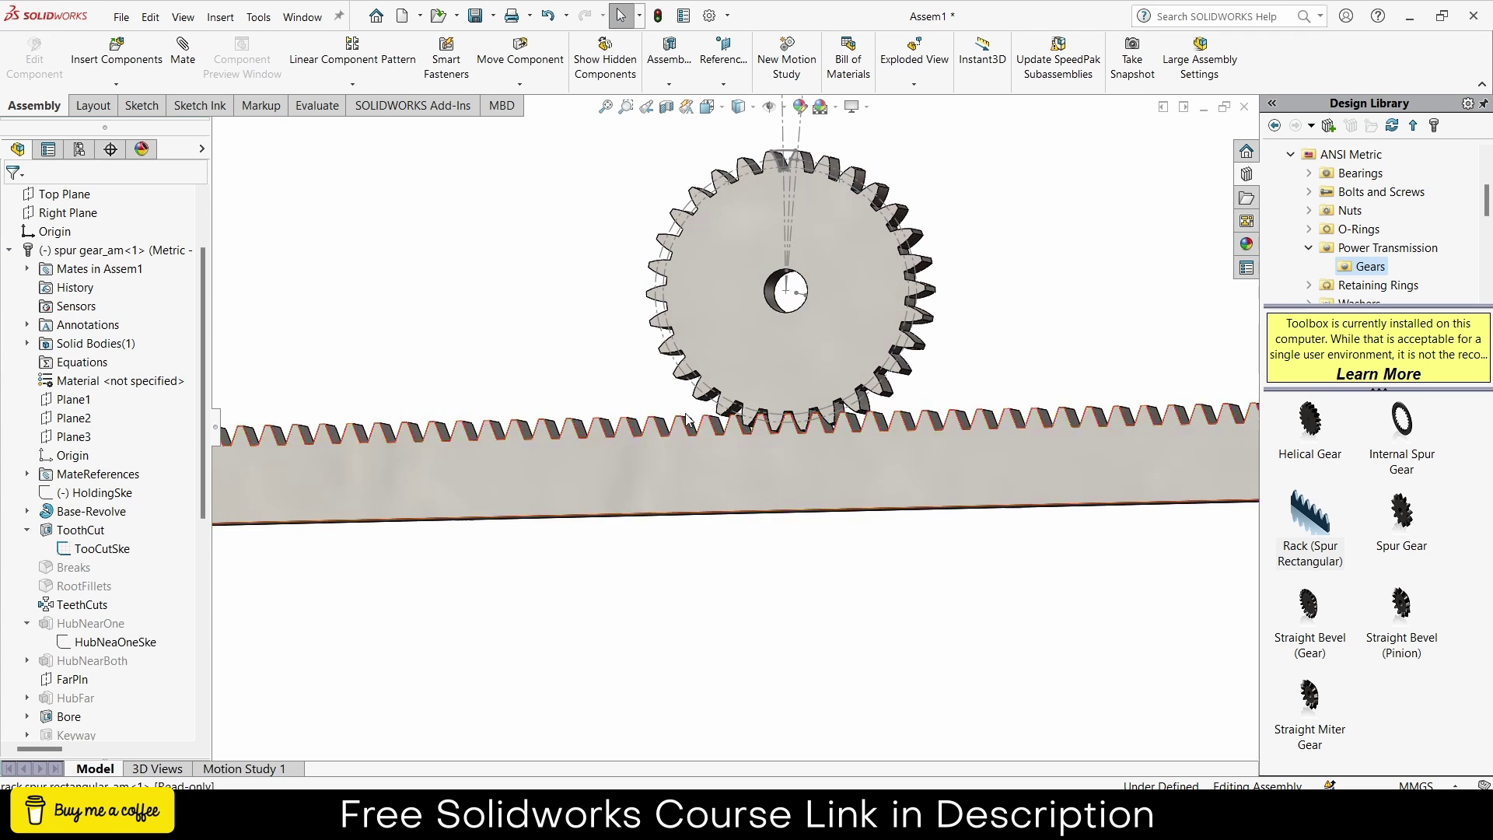
pyautogui.click(804, 481)
pyautogui.hotkey('ctrl', '1')
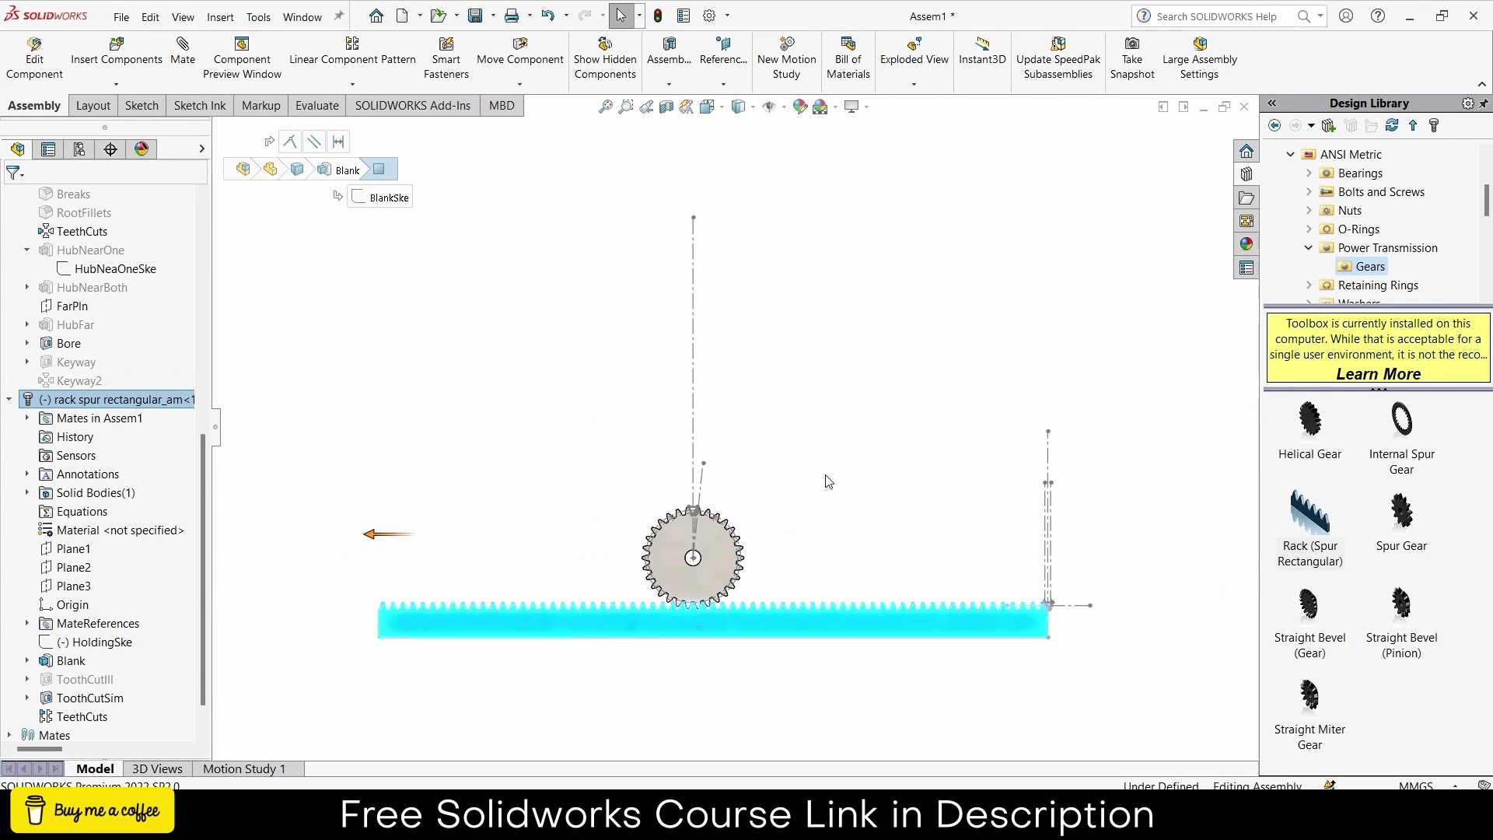
pyautogui.press('Escape')
pyautogui.scroll(3, 722, 566)
pyautogui.scroll(-3, 722, 570)
pyautogui.scroll(4, 757, 204)
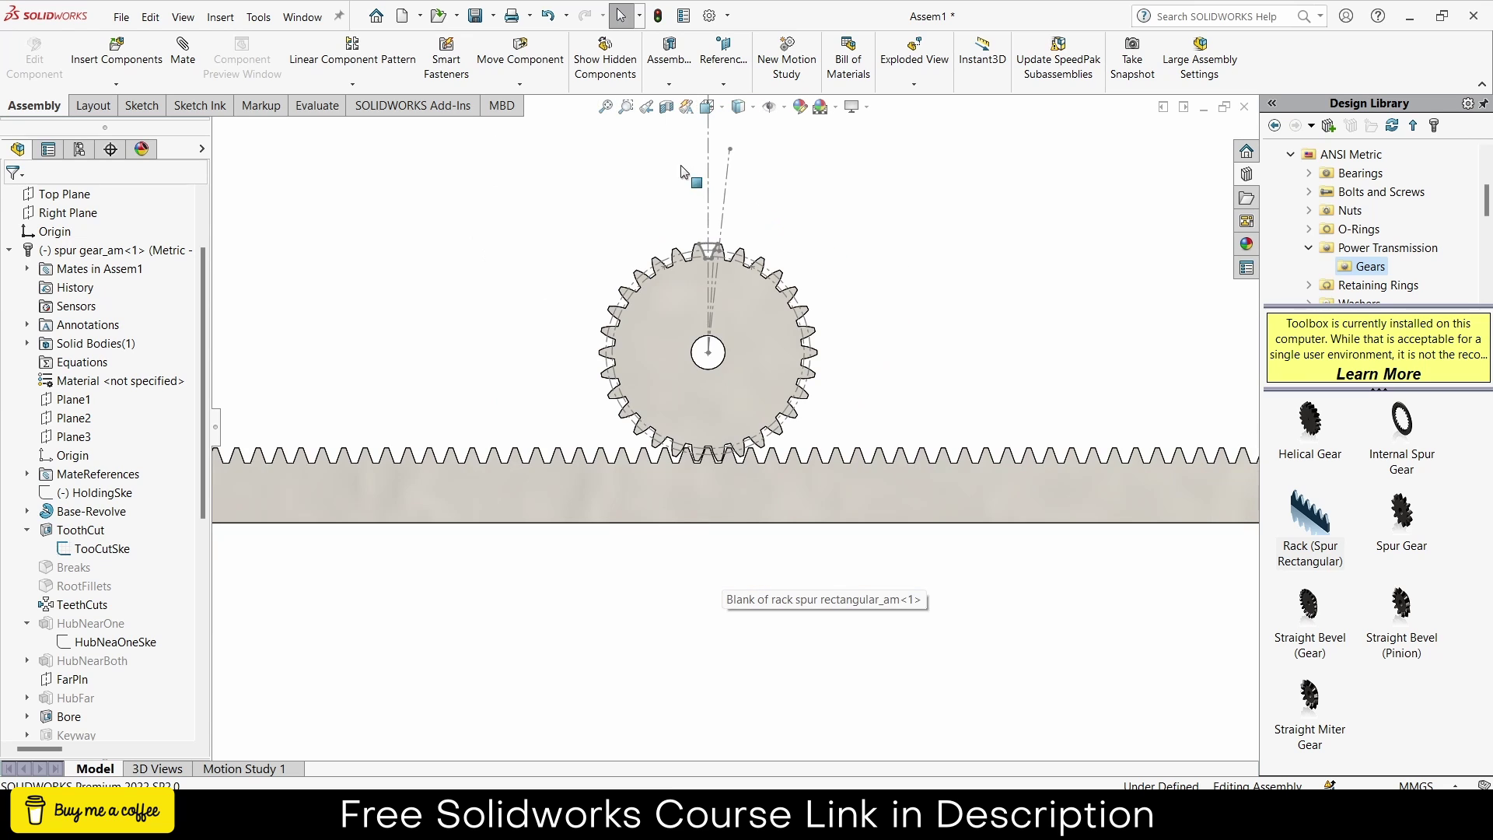
# Hide the spur gear's TooCutSke sketch and check the sketch under the rack's ToothCutSim feature.
pyautogui.rightClick(86, 549)
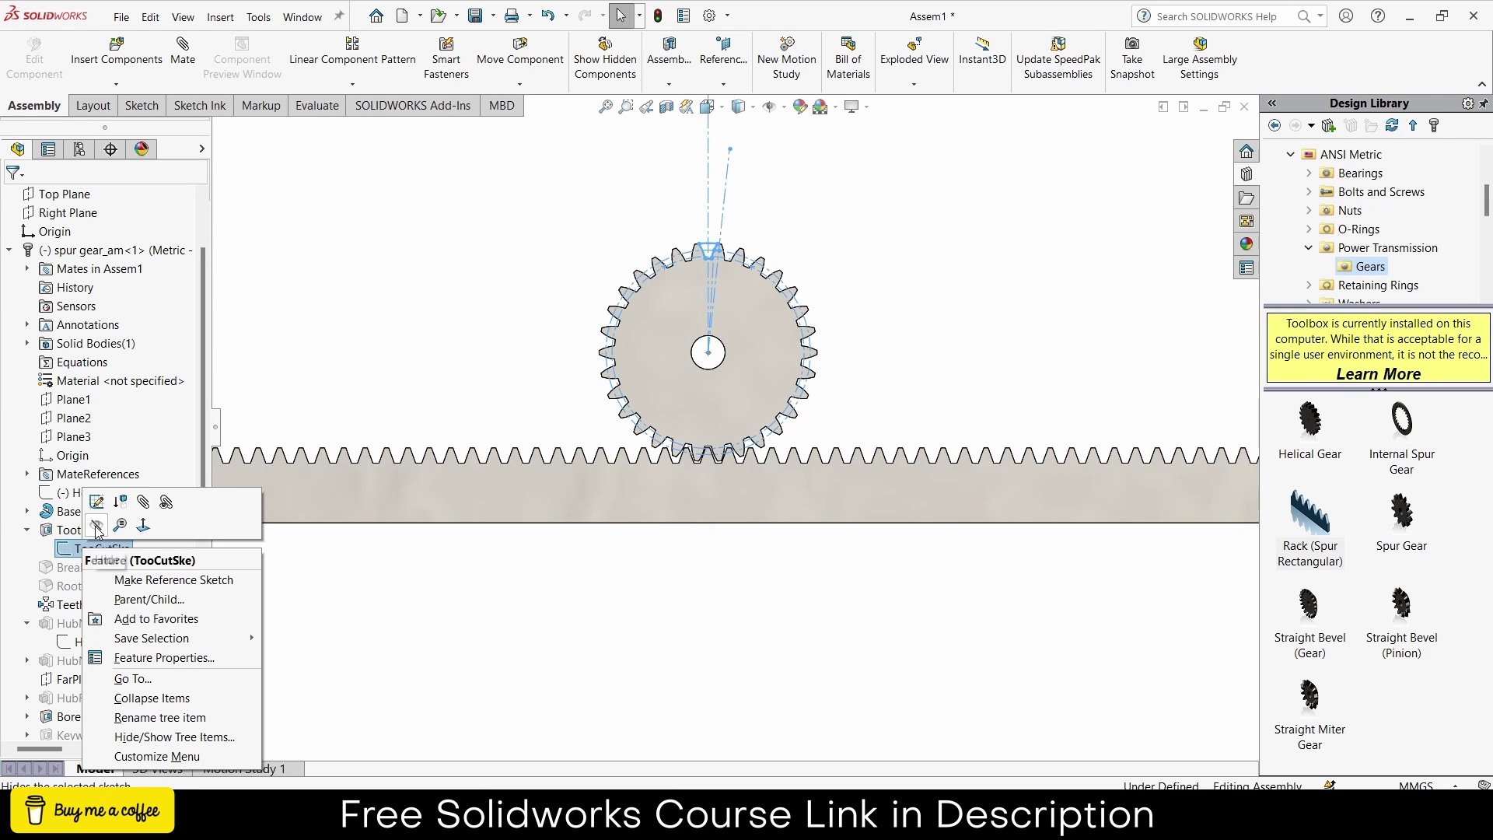
pyautogui.click(96, 524)
pyautogui.click(28, 531)
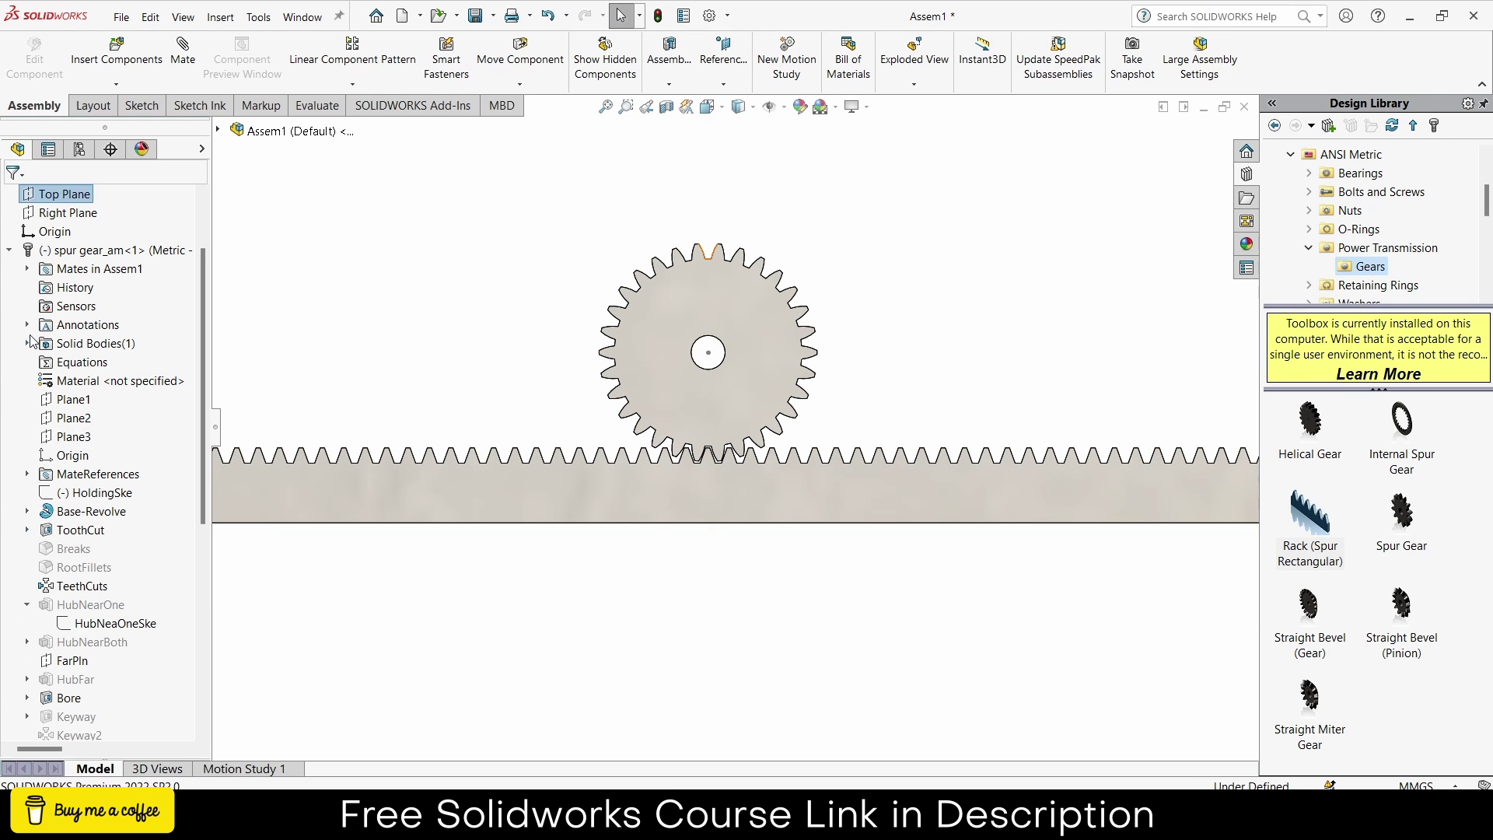
pyautogui.click(9, 254)
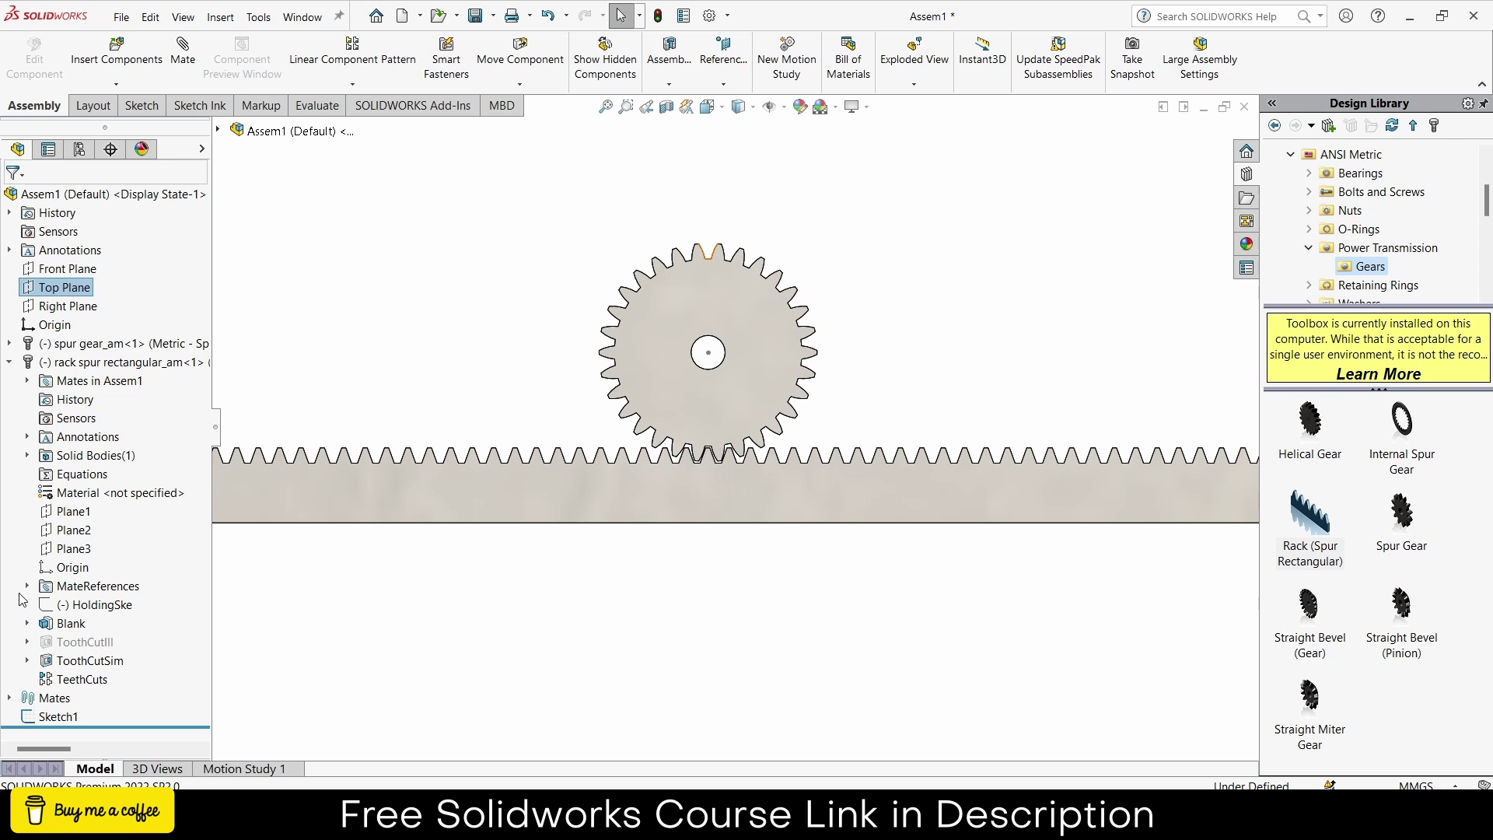
pyautogui.click(27, 660)
pyautogui.rightClick(74, 679)
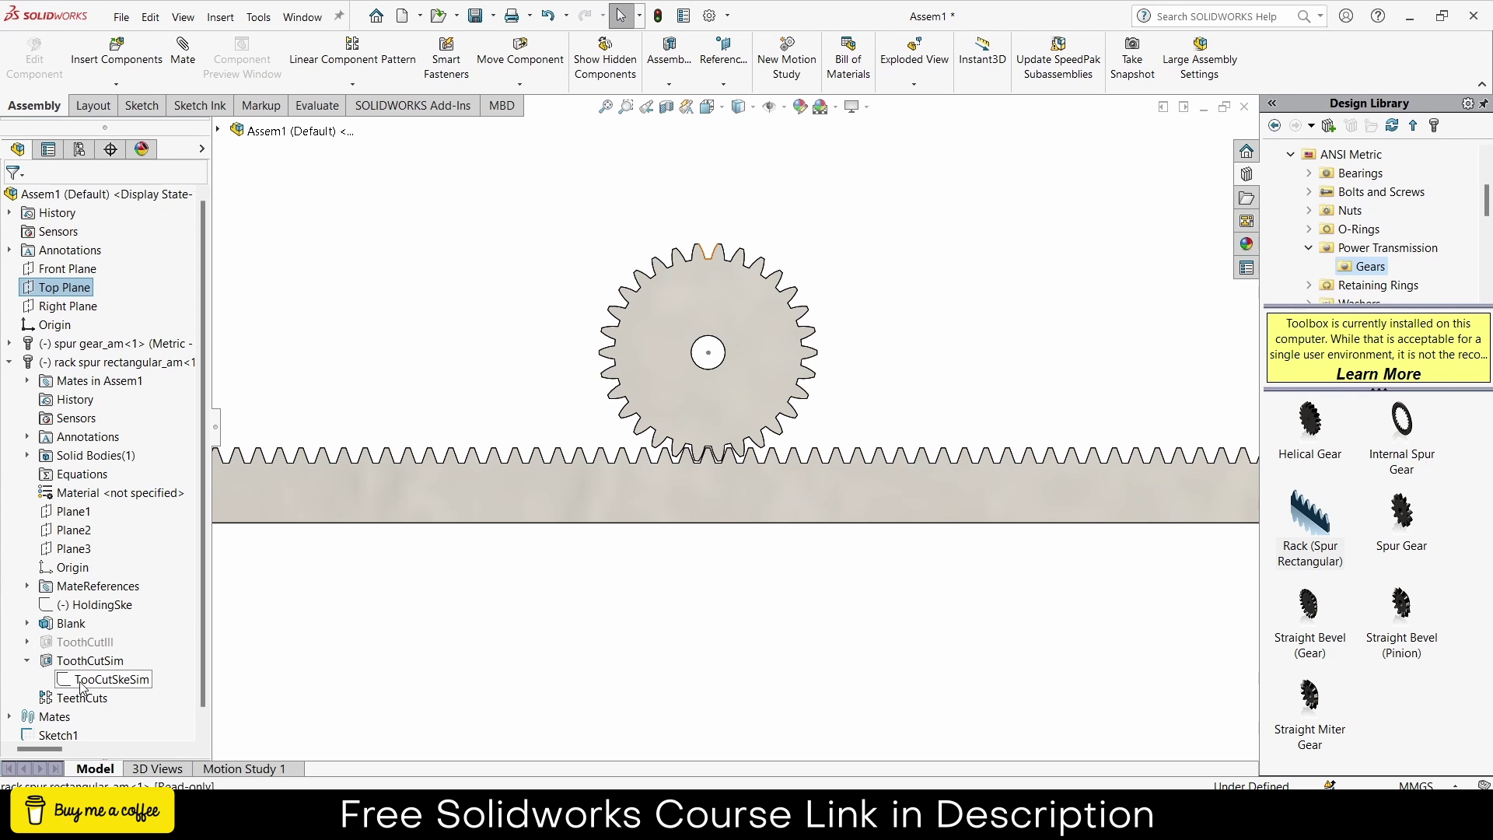
pyautogui.press('Escape')
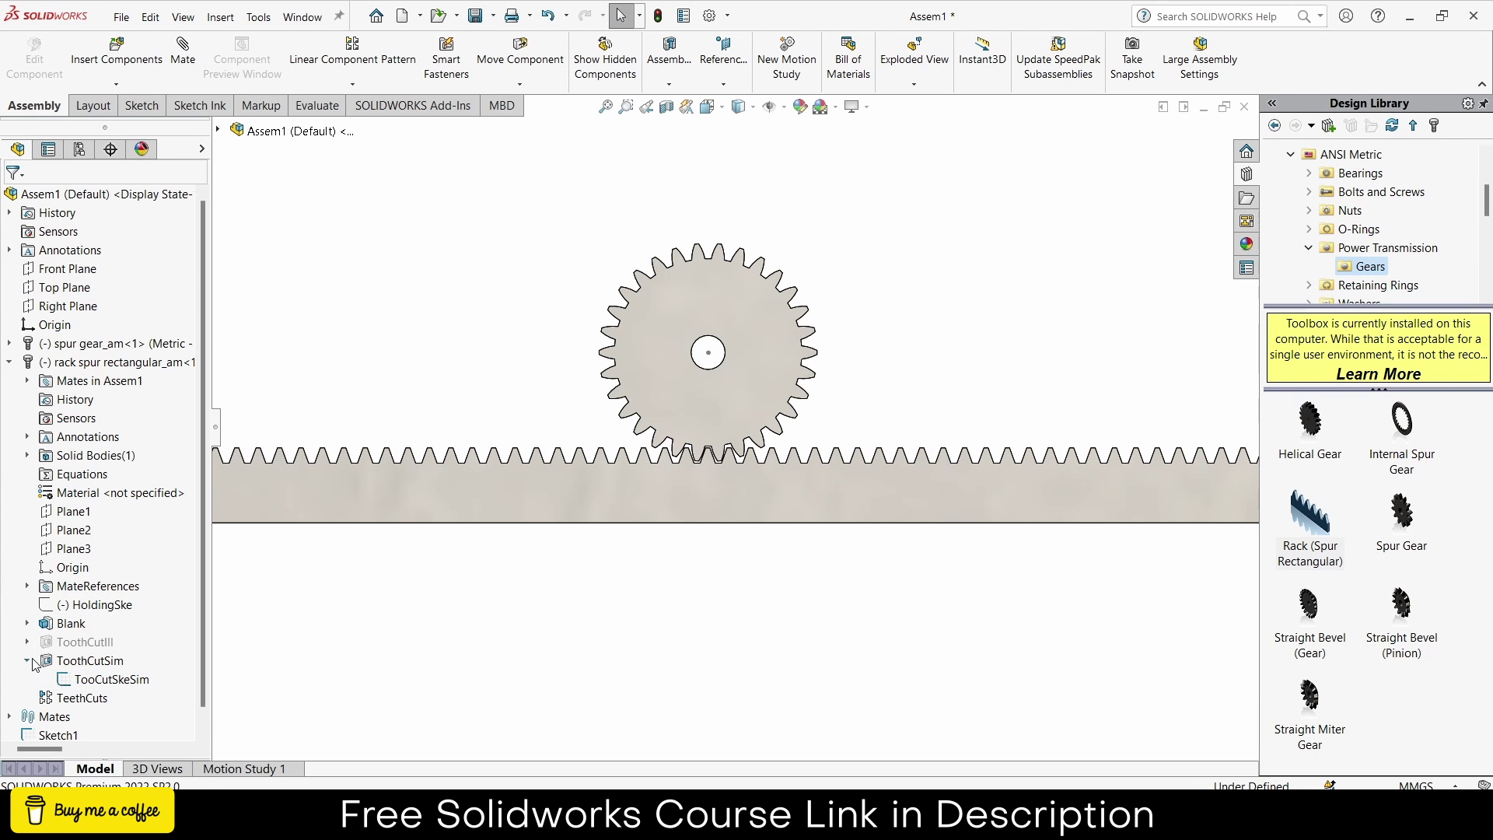
pyautogui.click(27, 661)
# Rotate the spur gear slightly by hand to centre its lower teeth in the rack's tooth gaps.
pyautogui.scroll(-5, 686, 476)
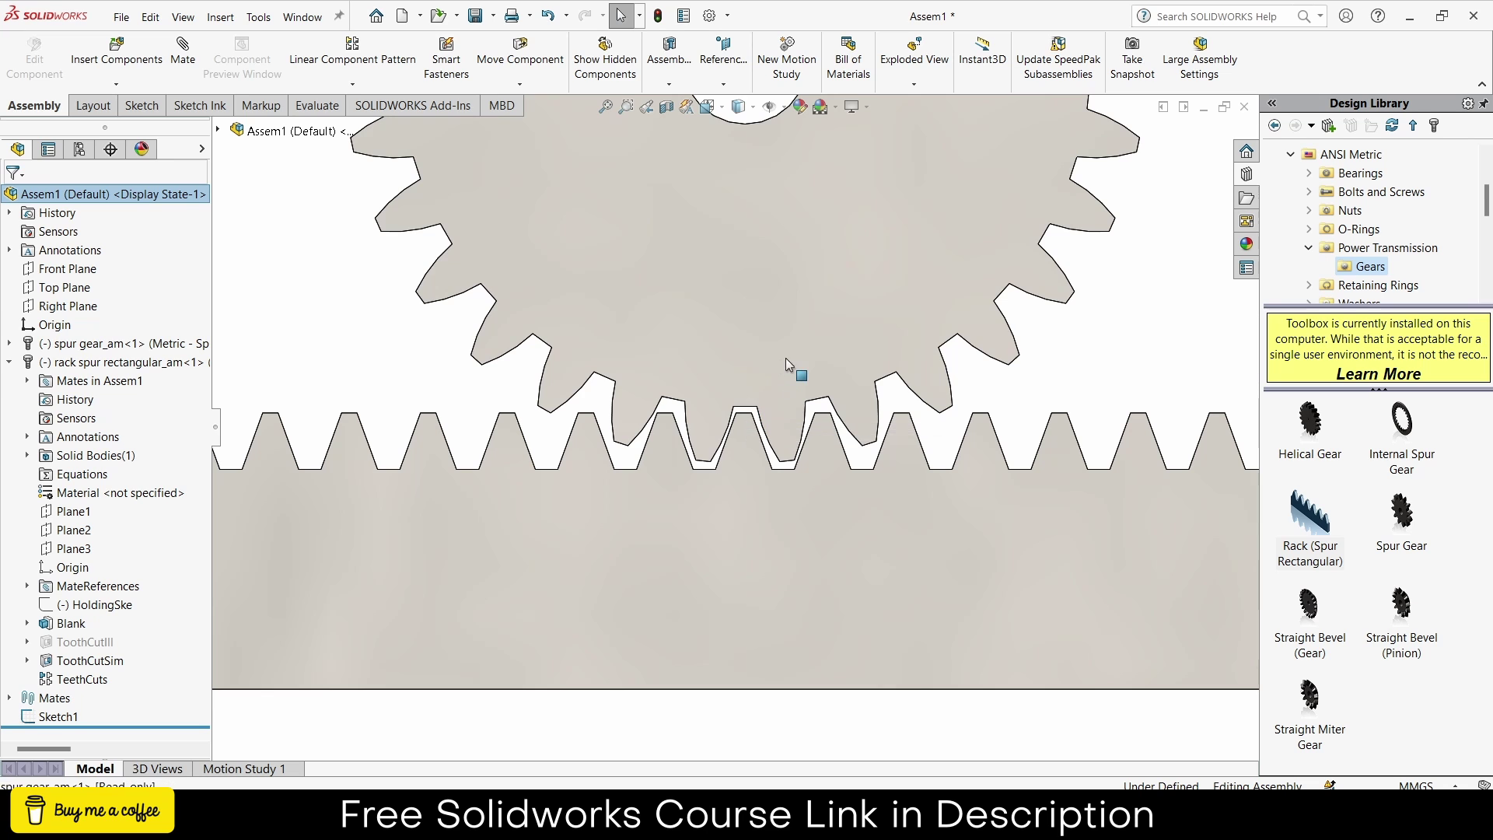
pyautogui.moveTo(785, 358); pyautogui.dragTo(833, 360)
pyautogui.press('Escape')
pyautogui.click(247, 309)
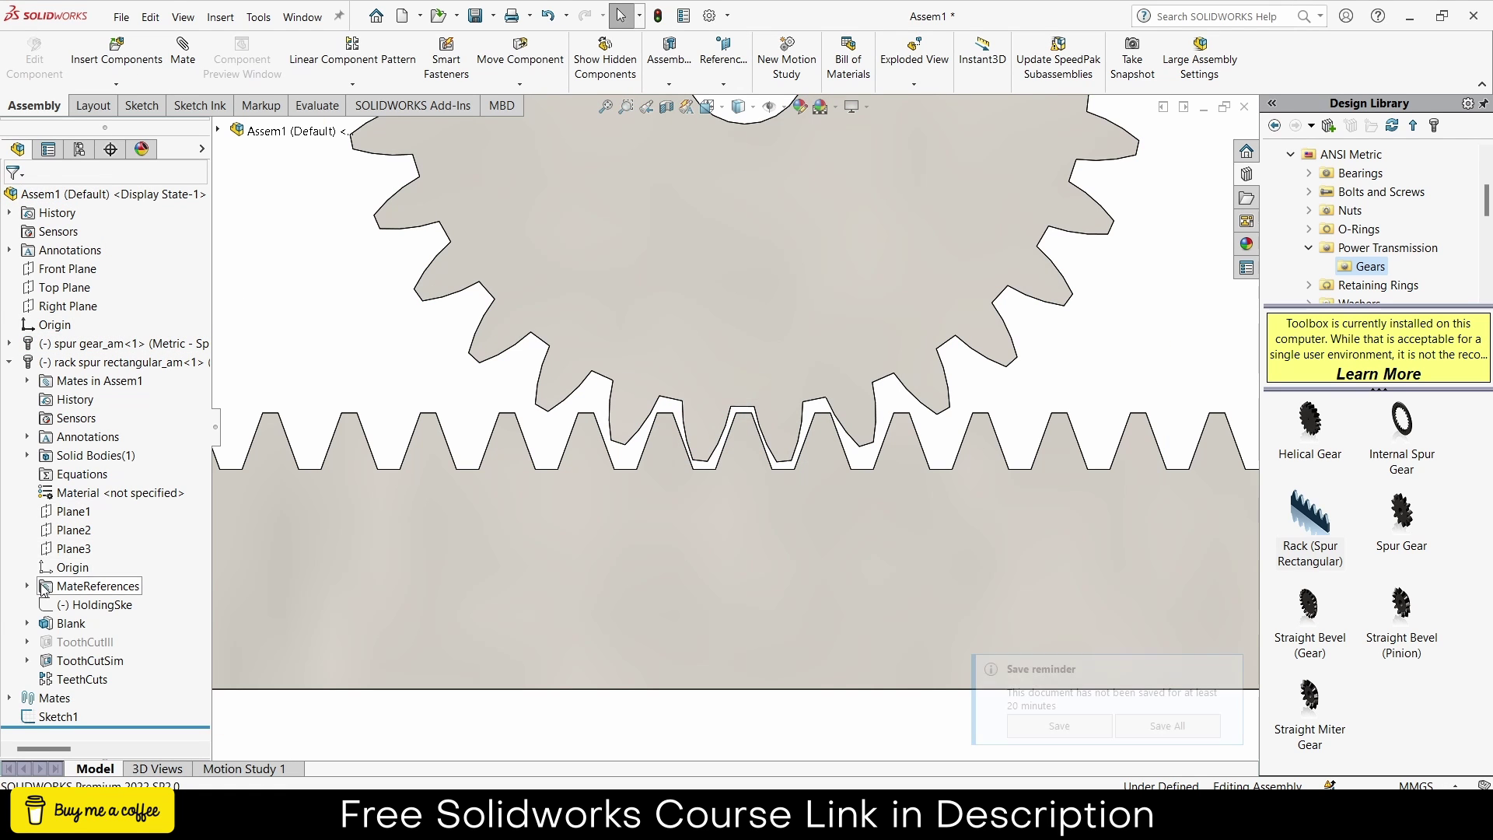
# Collapse the rack's feature list and show the spur gear's TooCutSke sketch again.
pyautogui.click(11, 362)
pyautogui.click(9, 343)
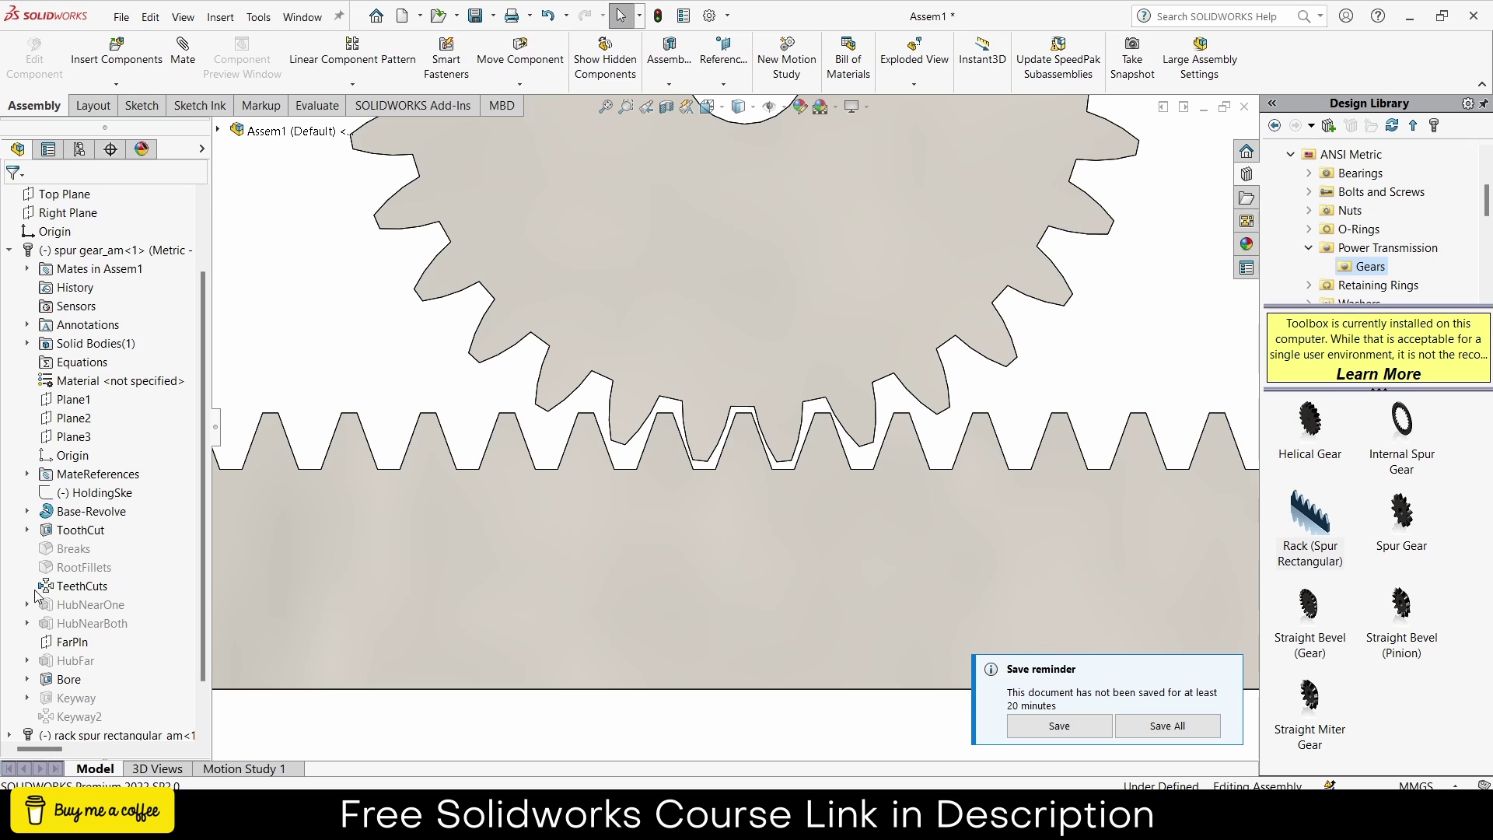
pyautogui.click(27, 530)
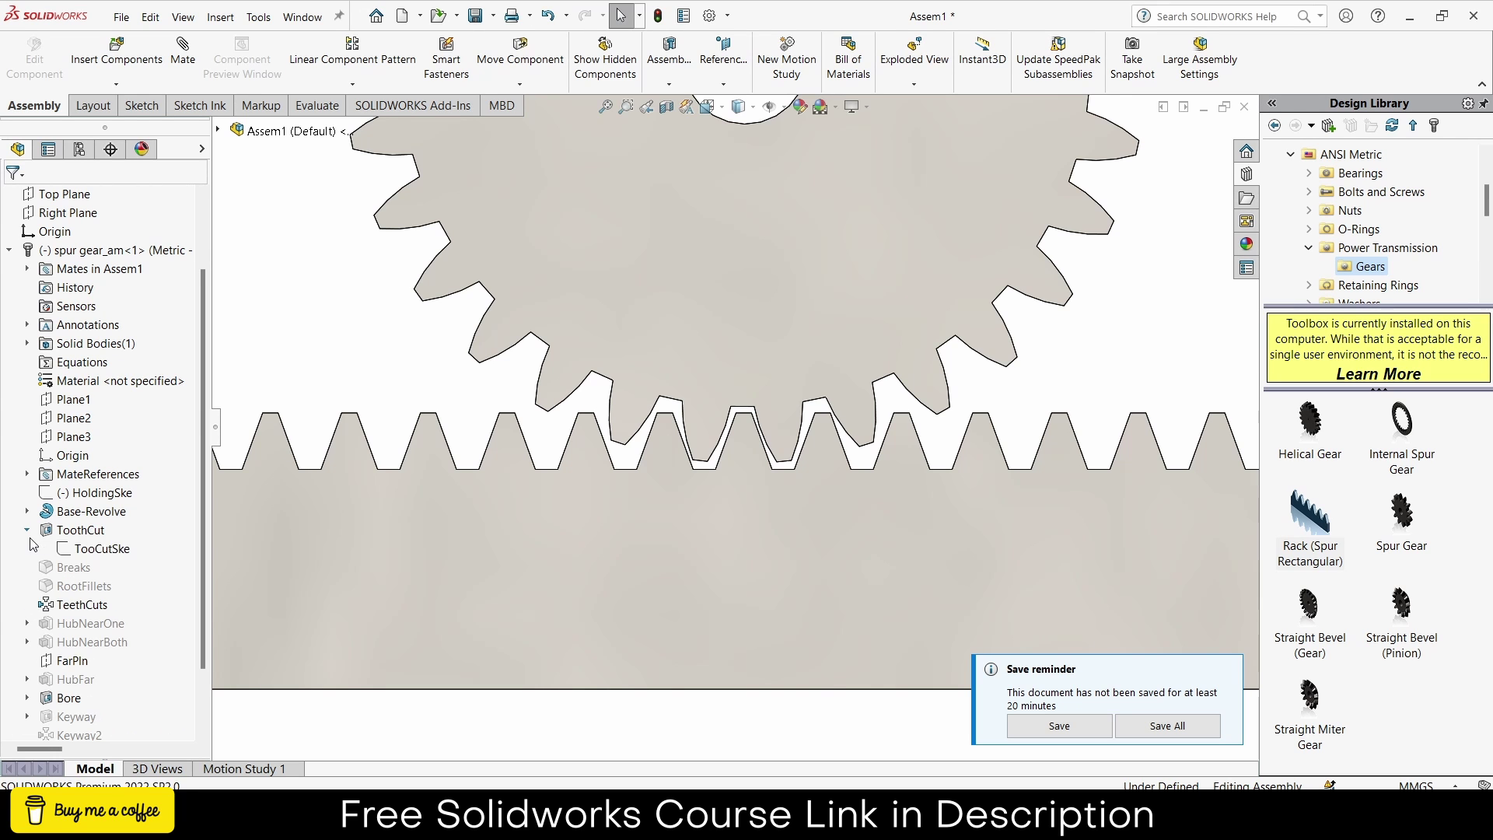
pyautogui.rightClick(86, 549)
pyautogui.click(86, 524)
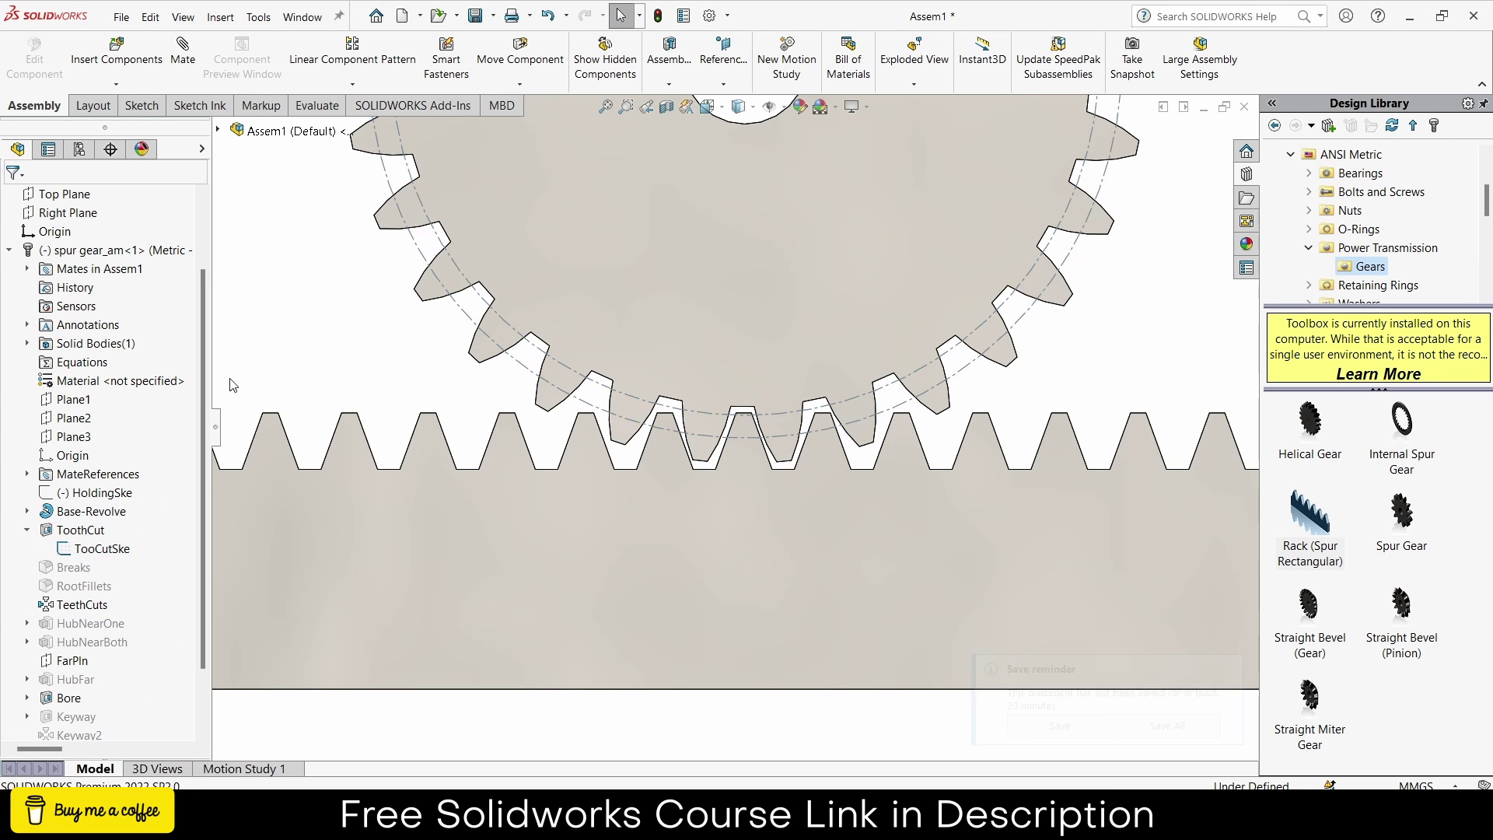
# Add a Rack Pinion mate between the rack's bottom edge and the gear's pitch circle, then slide the rack to test the motion.
pyautogui.click(187, 48)
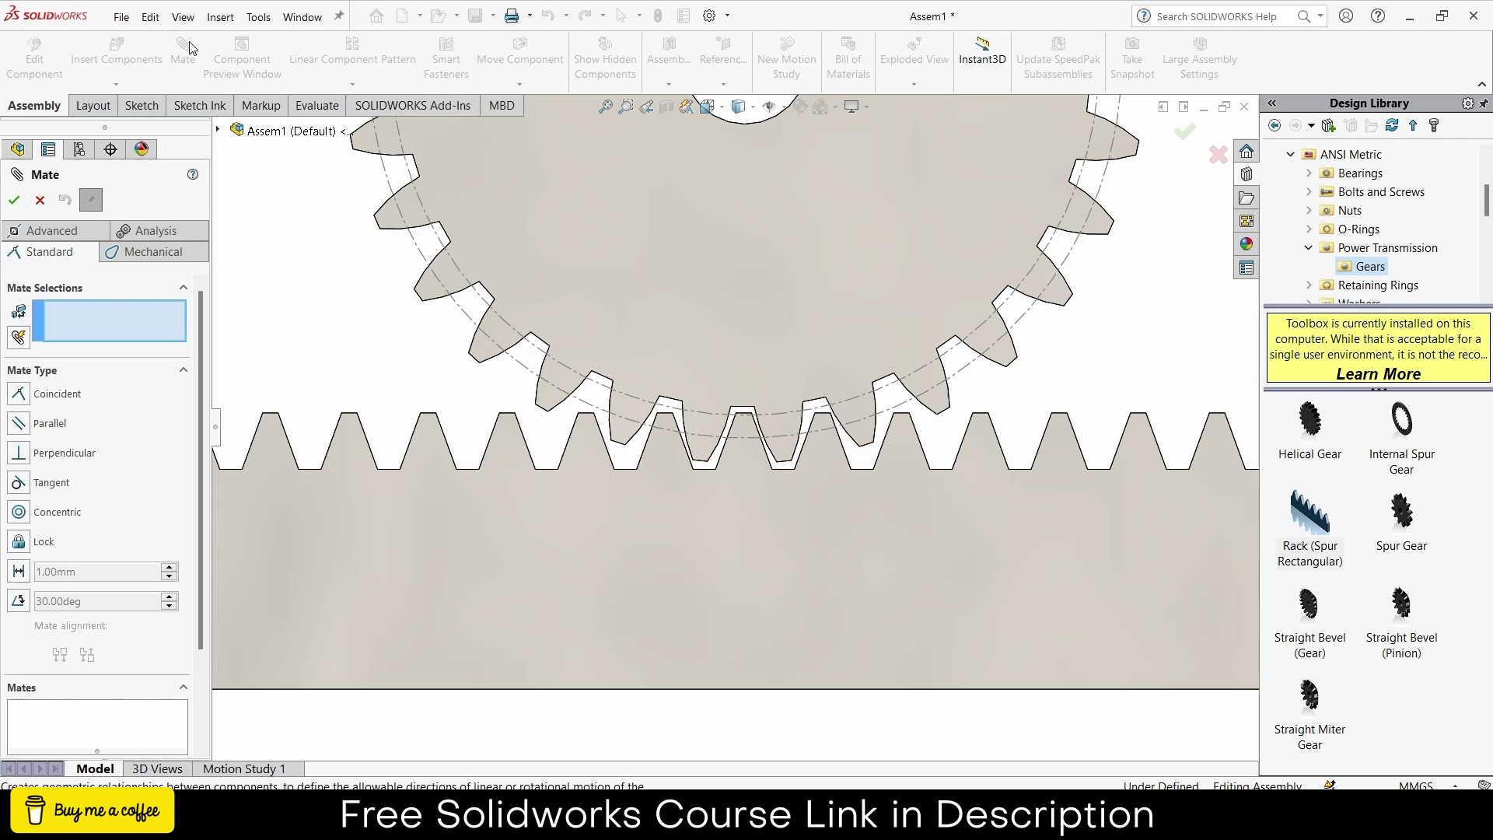
pyautogui.click(133, 250)
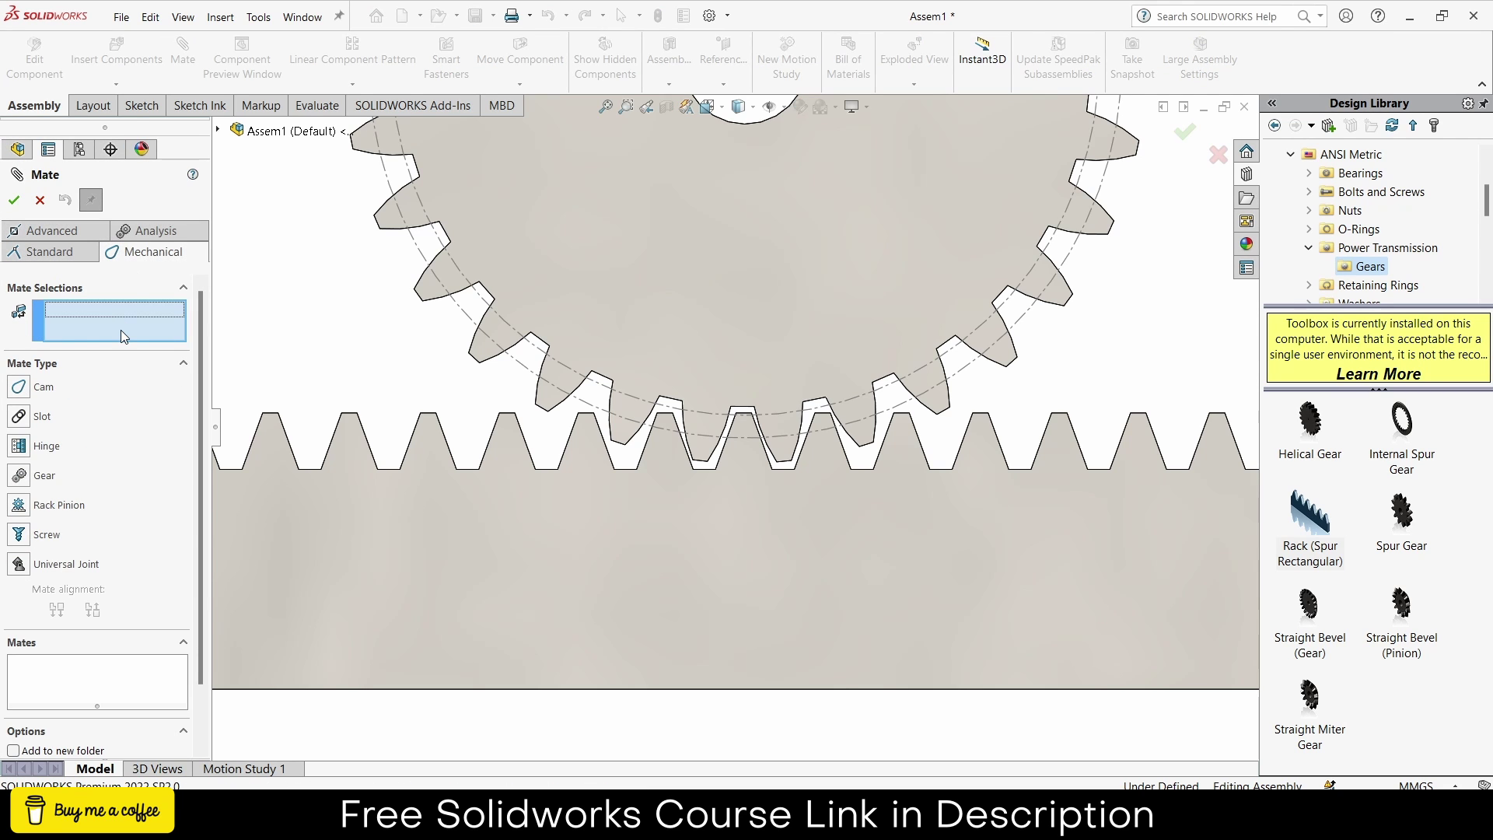
pyautogui.click(18, 507)
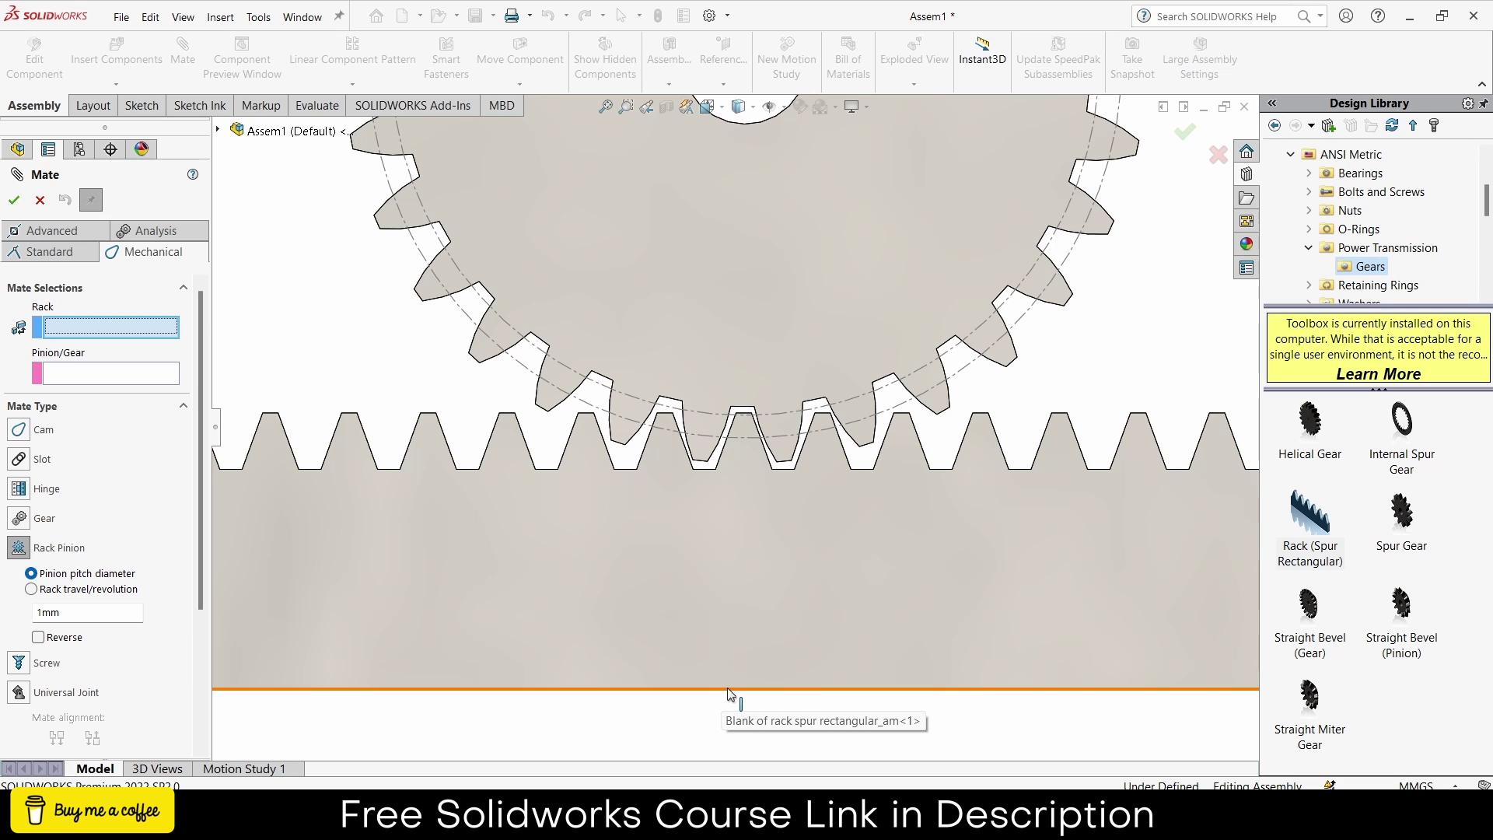
pyautogui.click(661, 688)
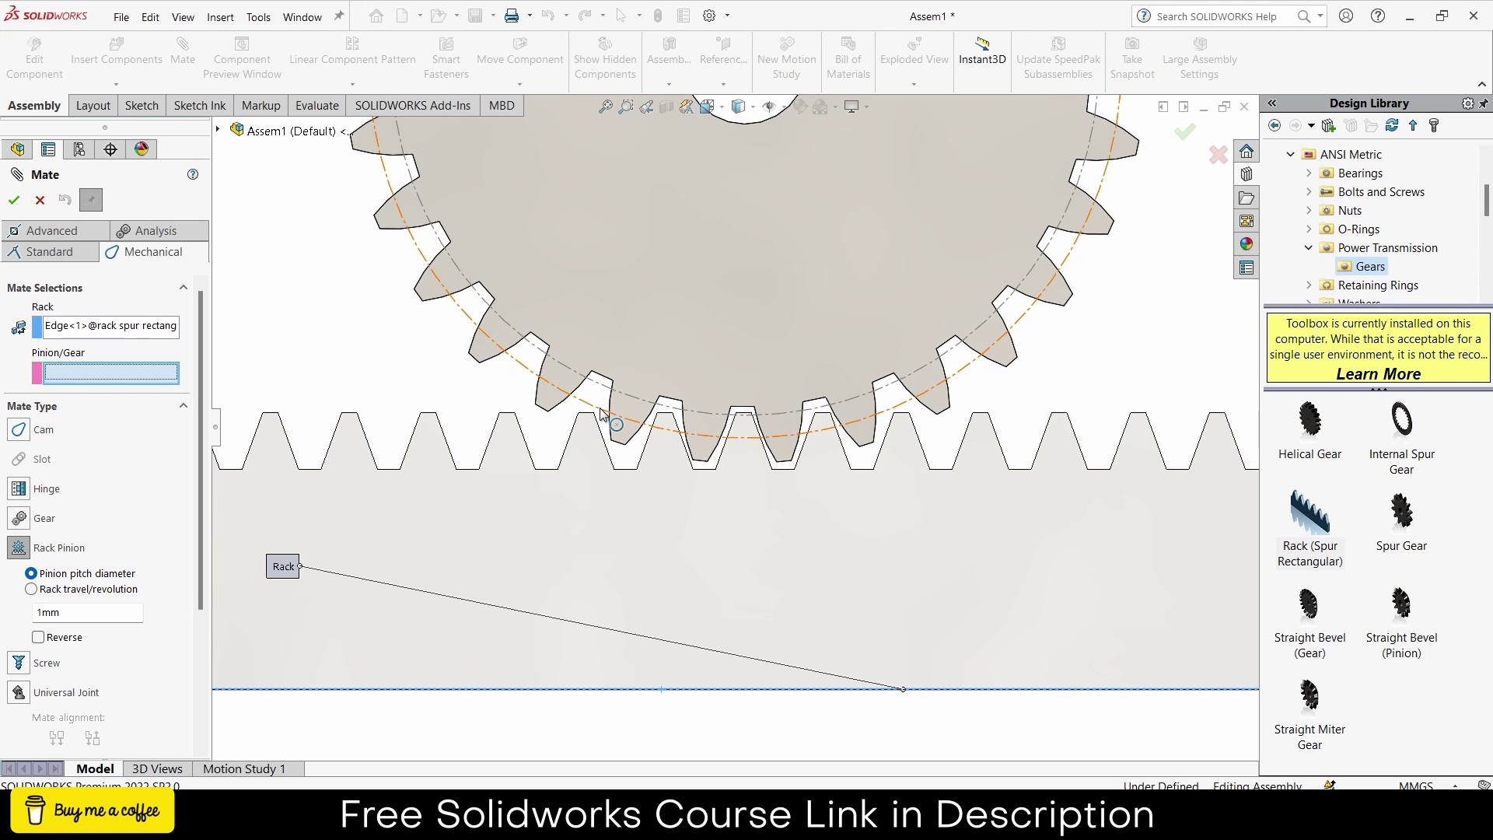
pyautogui.scroll(3, 666, 327)
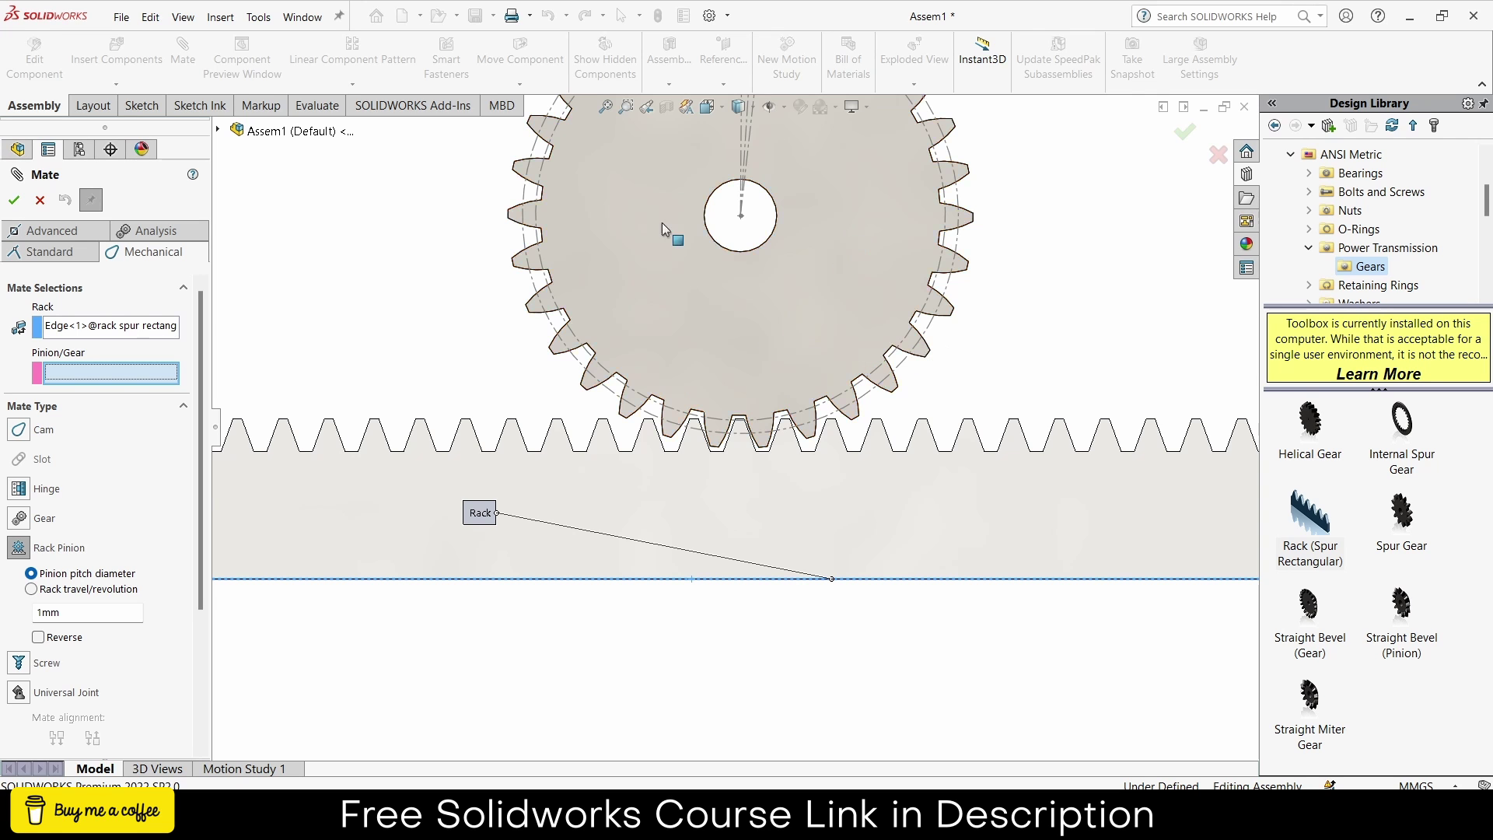
pyautogui.click(615, 394)
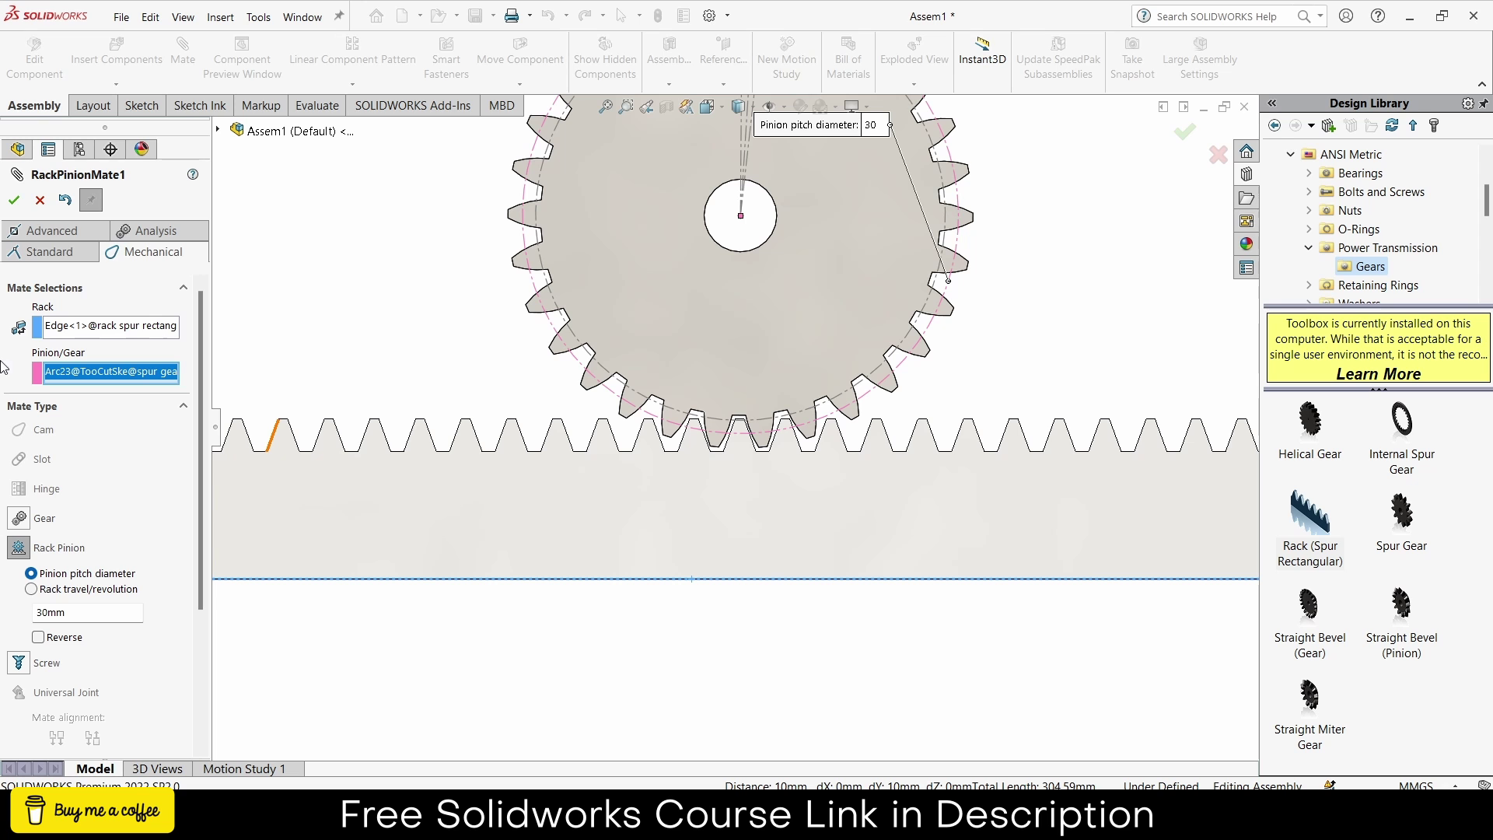
pyautogui.click(14, 200)
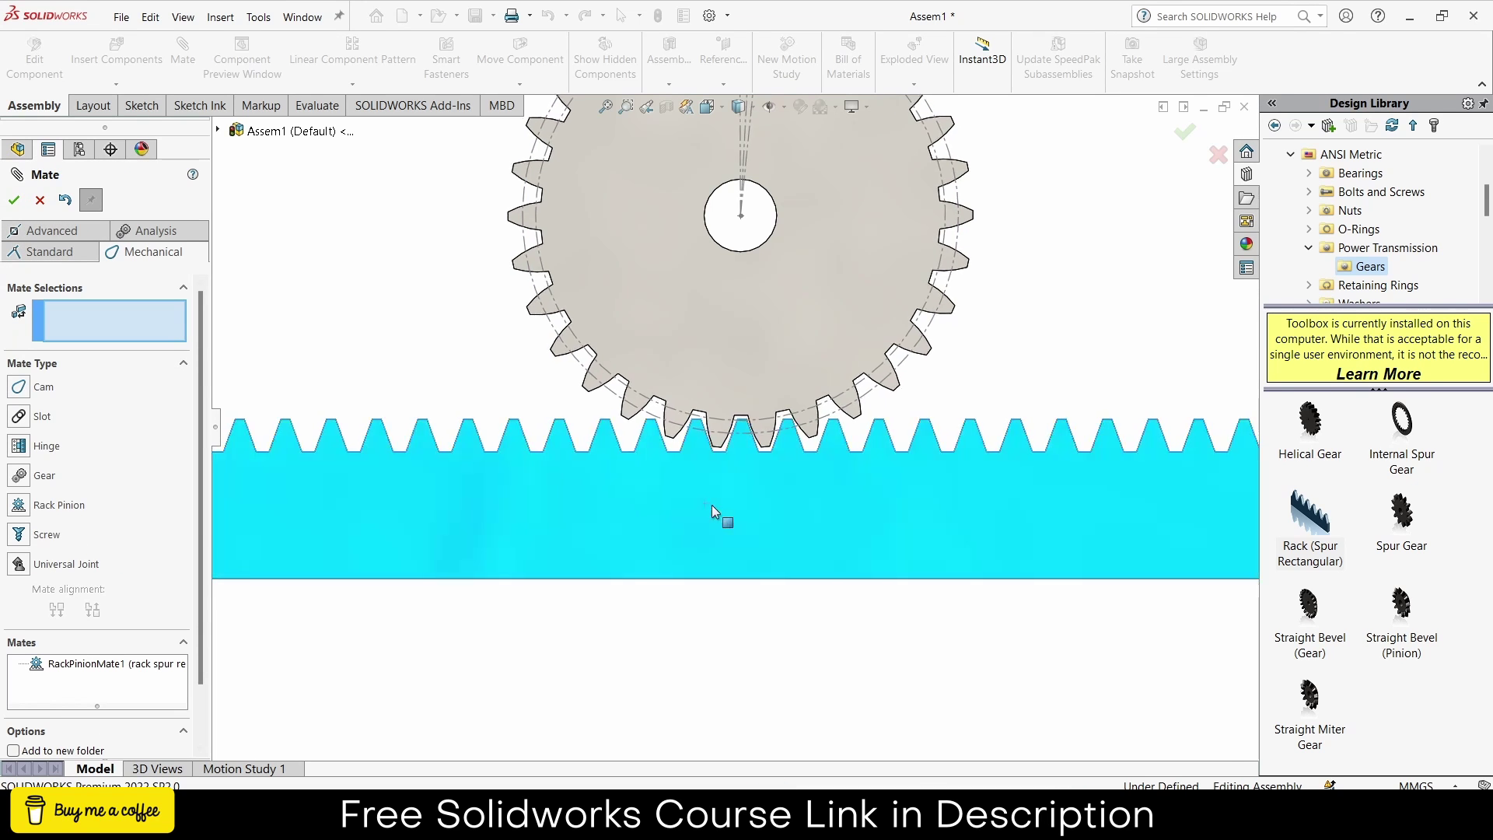
pyautogui.moveTo(712, 506); pyautogui.dragTo(580, 499)
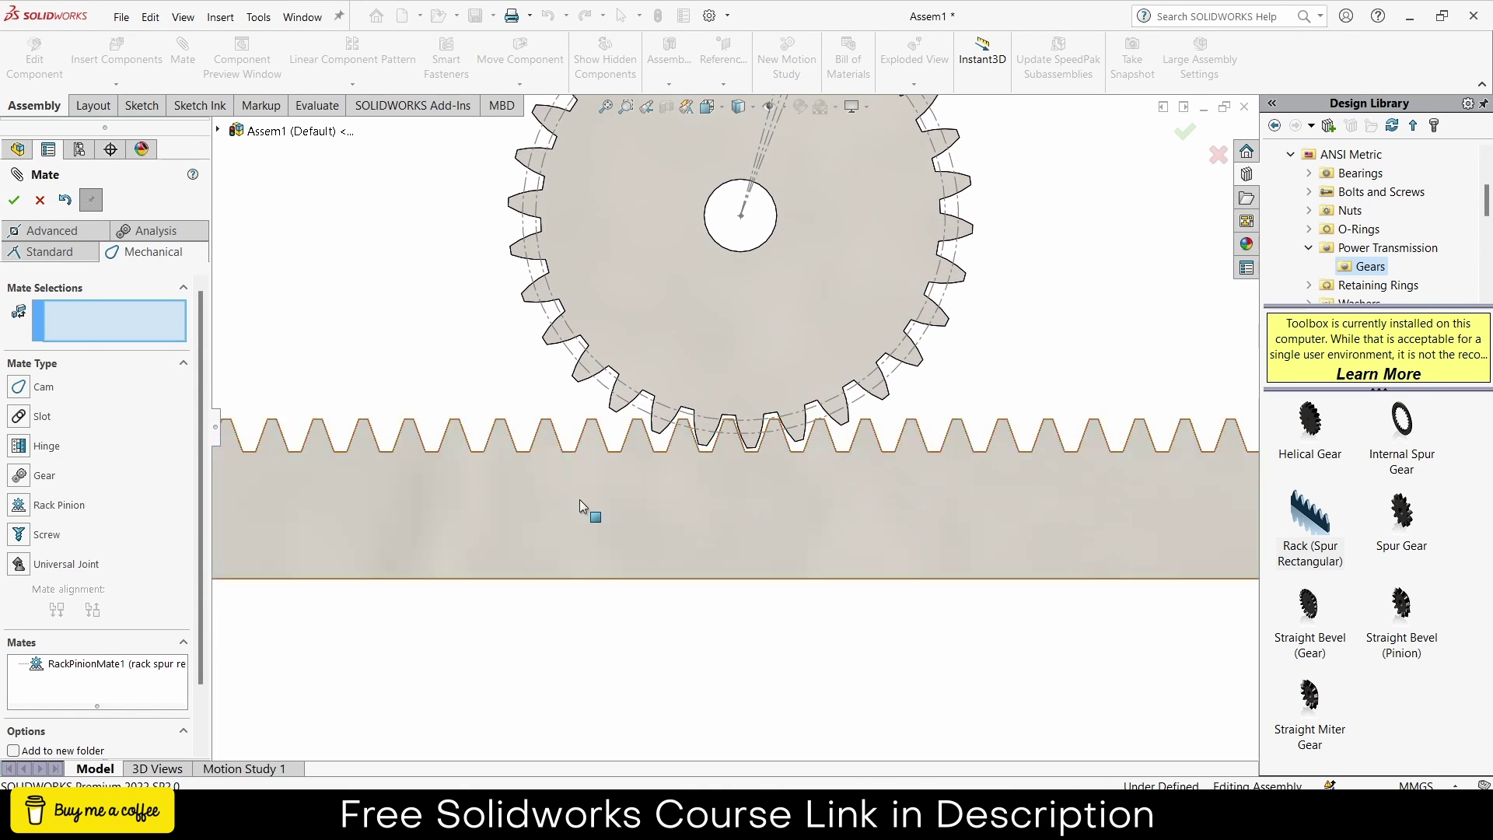
pyautogui.click(16, 200)
# Hide the spur gear's TooCutSke sketch and show the whole assembly in trimetric view.
pyautogui.rightClick(84, 550)
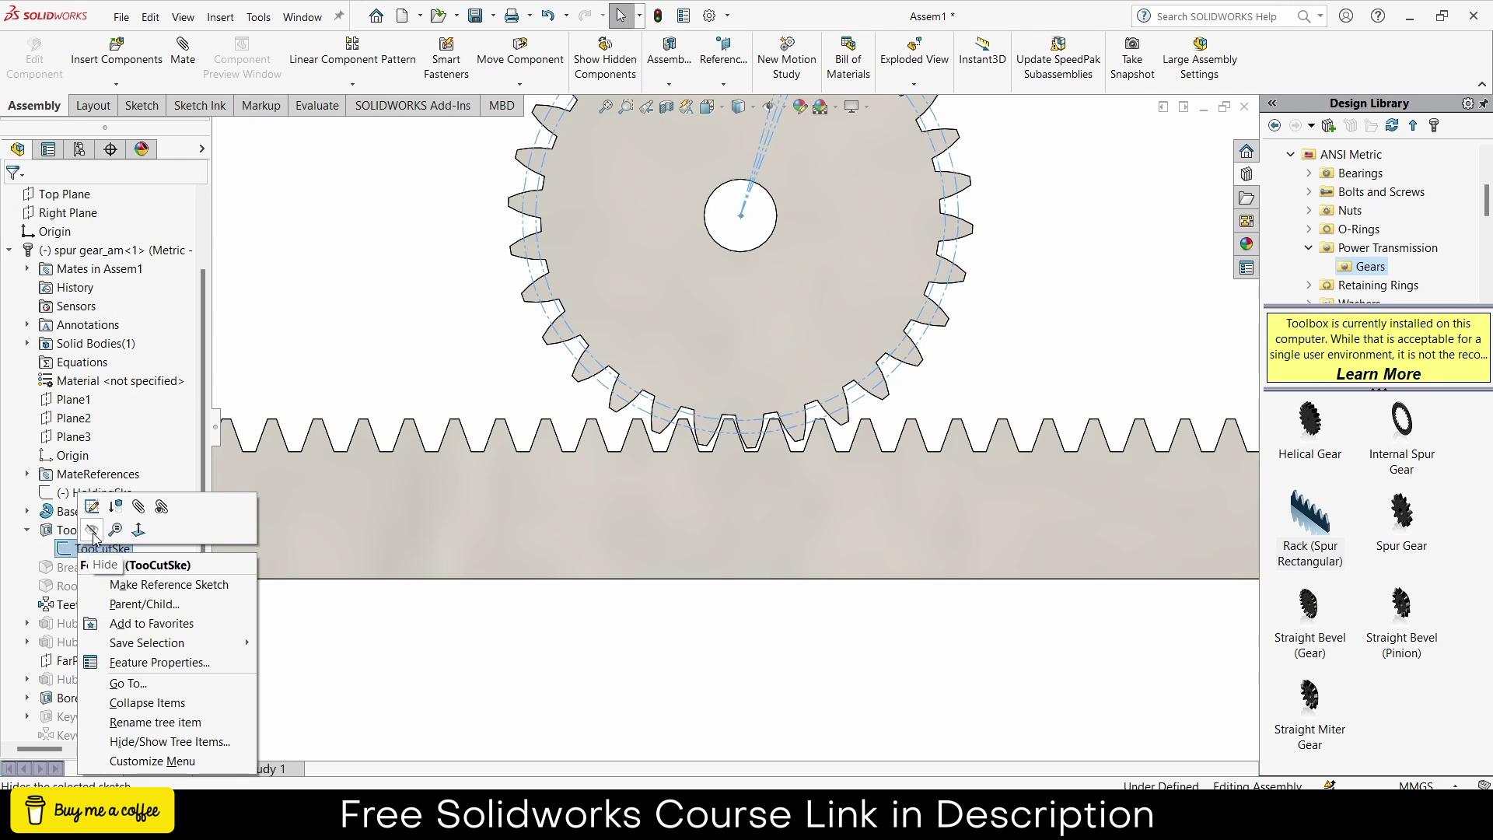
pyautogui.click(92, 531)
pyautogui.scroll(-3, 741, 433)
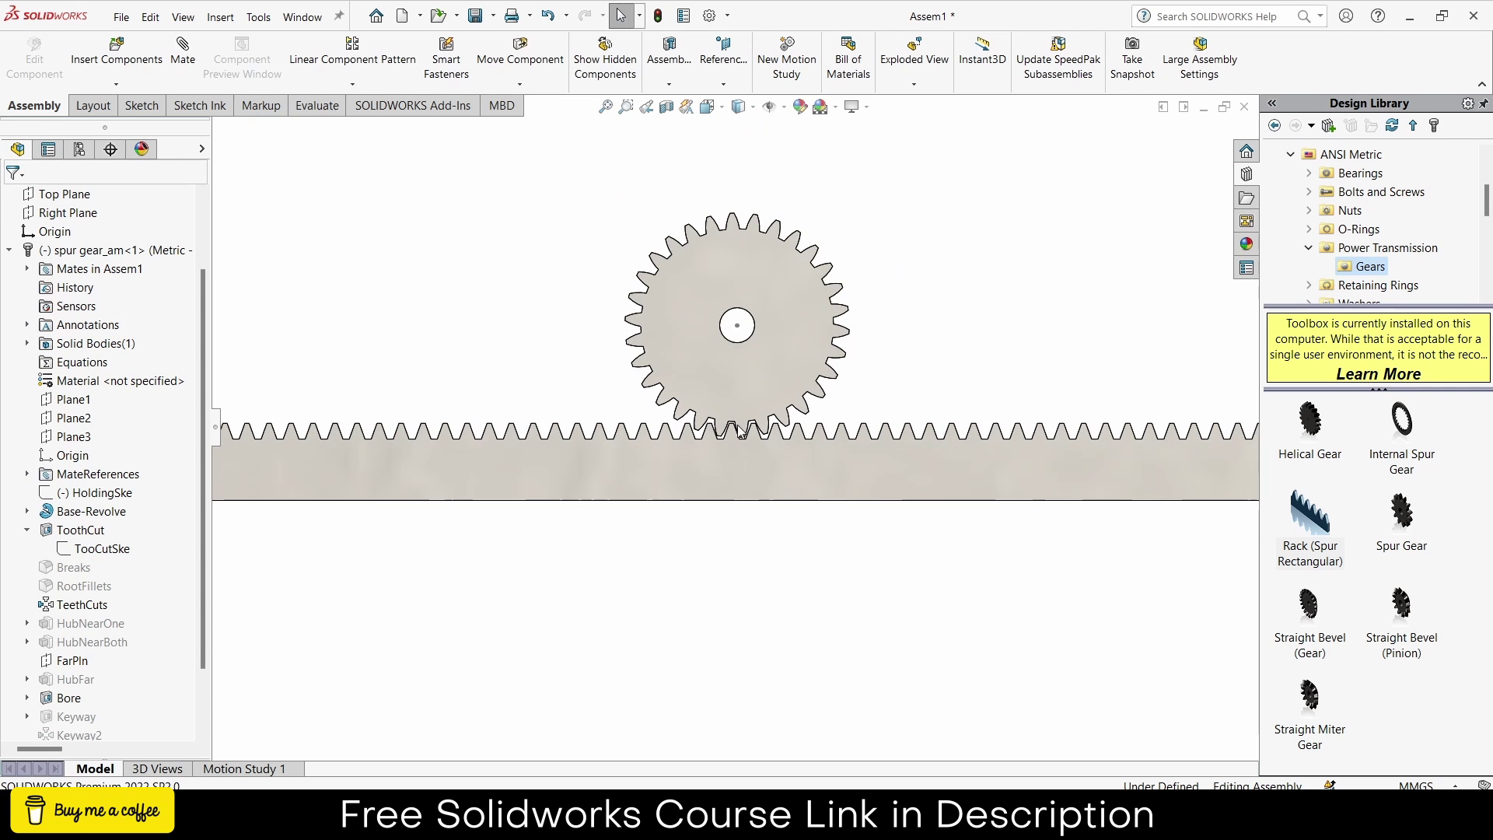
pyautogui.moveTo(778, 400)
pyautogui.mouseDown(button='middle')
pyautogui.moveTo(826, 427)
pyautogui.moveTo(809, 405)
pyautogui.mouseUp(button='middle')
pyautogui.click(707, 107)
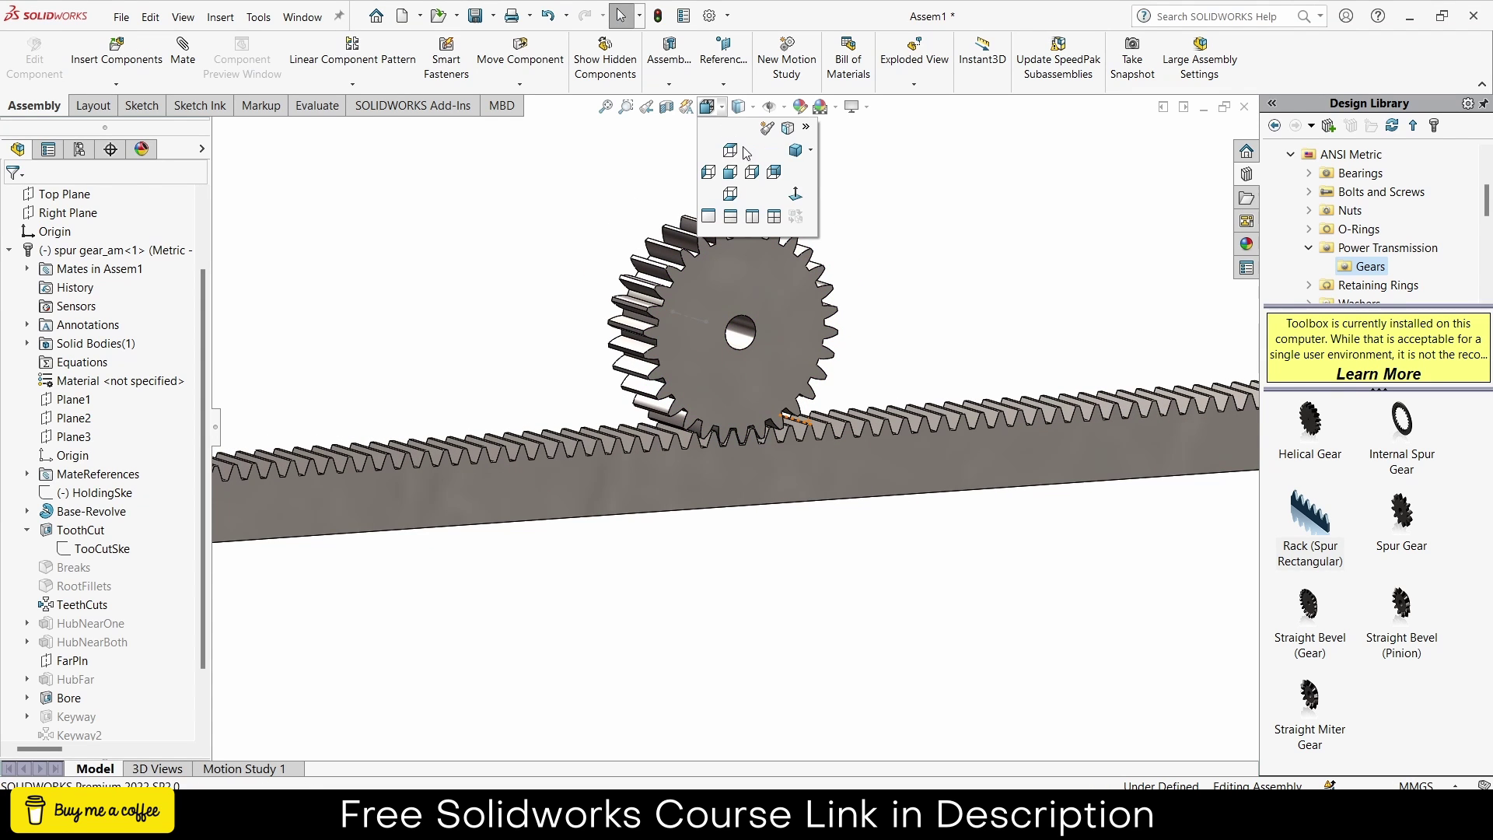
pyautogui.click(793, 151)
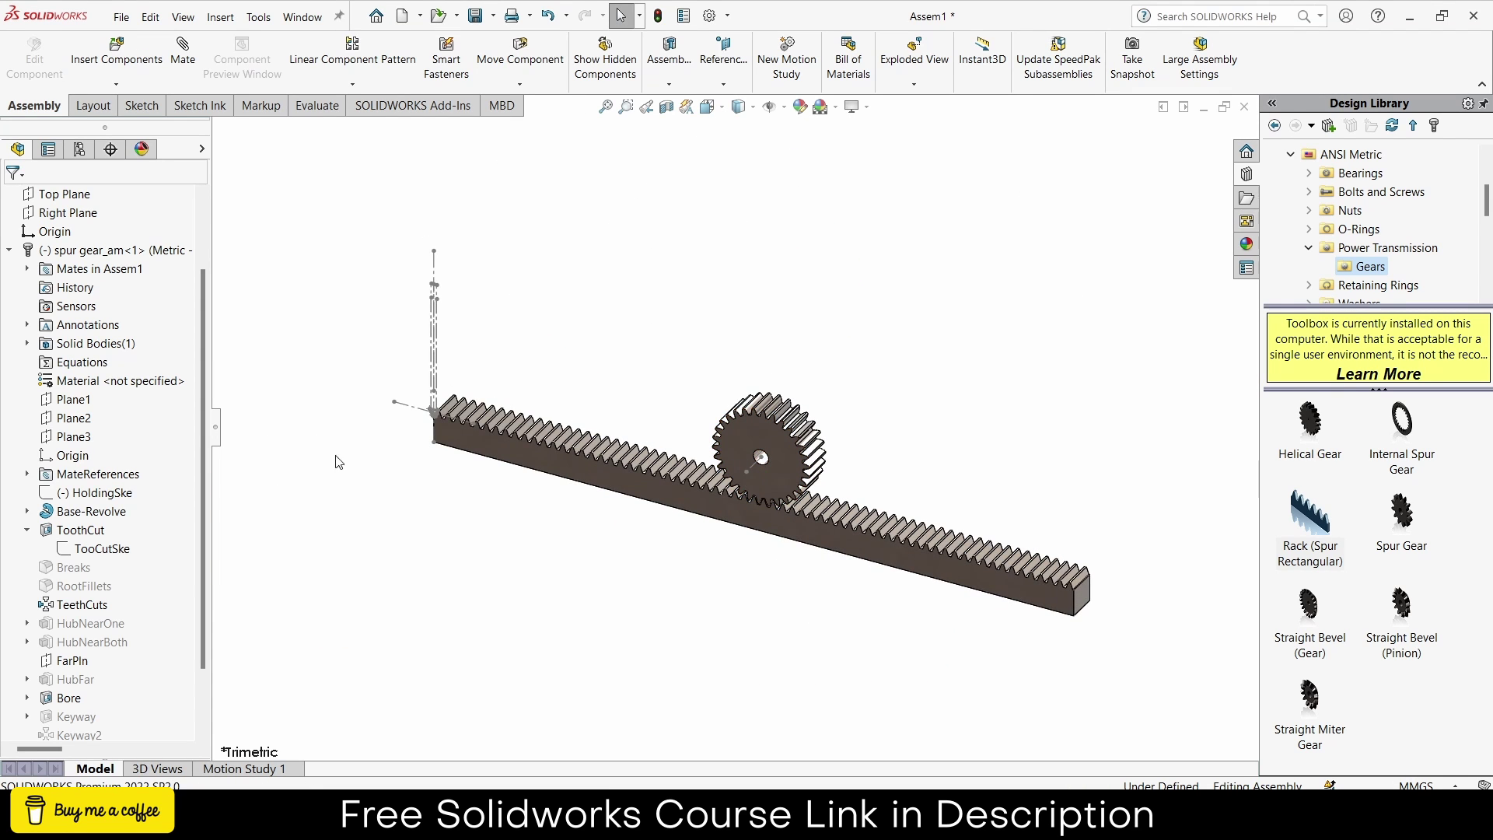
# Expand the rack's Blank and ToothCutIII features and toggle the TooCutSkeIII sketch off and on to identify its lines.
pyautogui.scroll(-2, 473, 372)
pyautogui.scroll(-2, 114, 671)
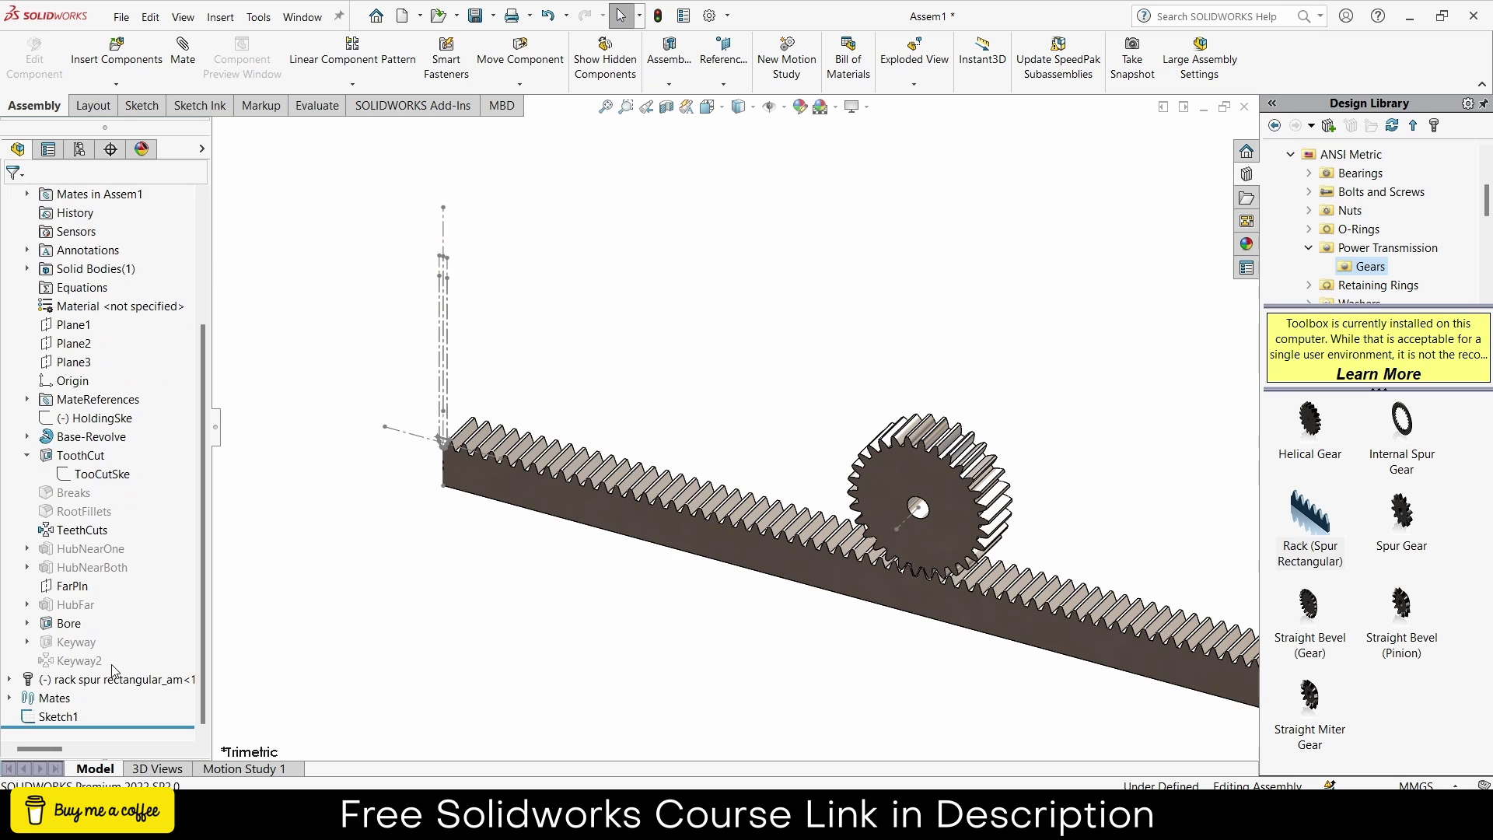
pyautogui.click(9, 679)
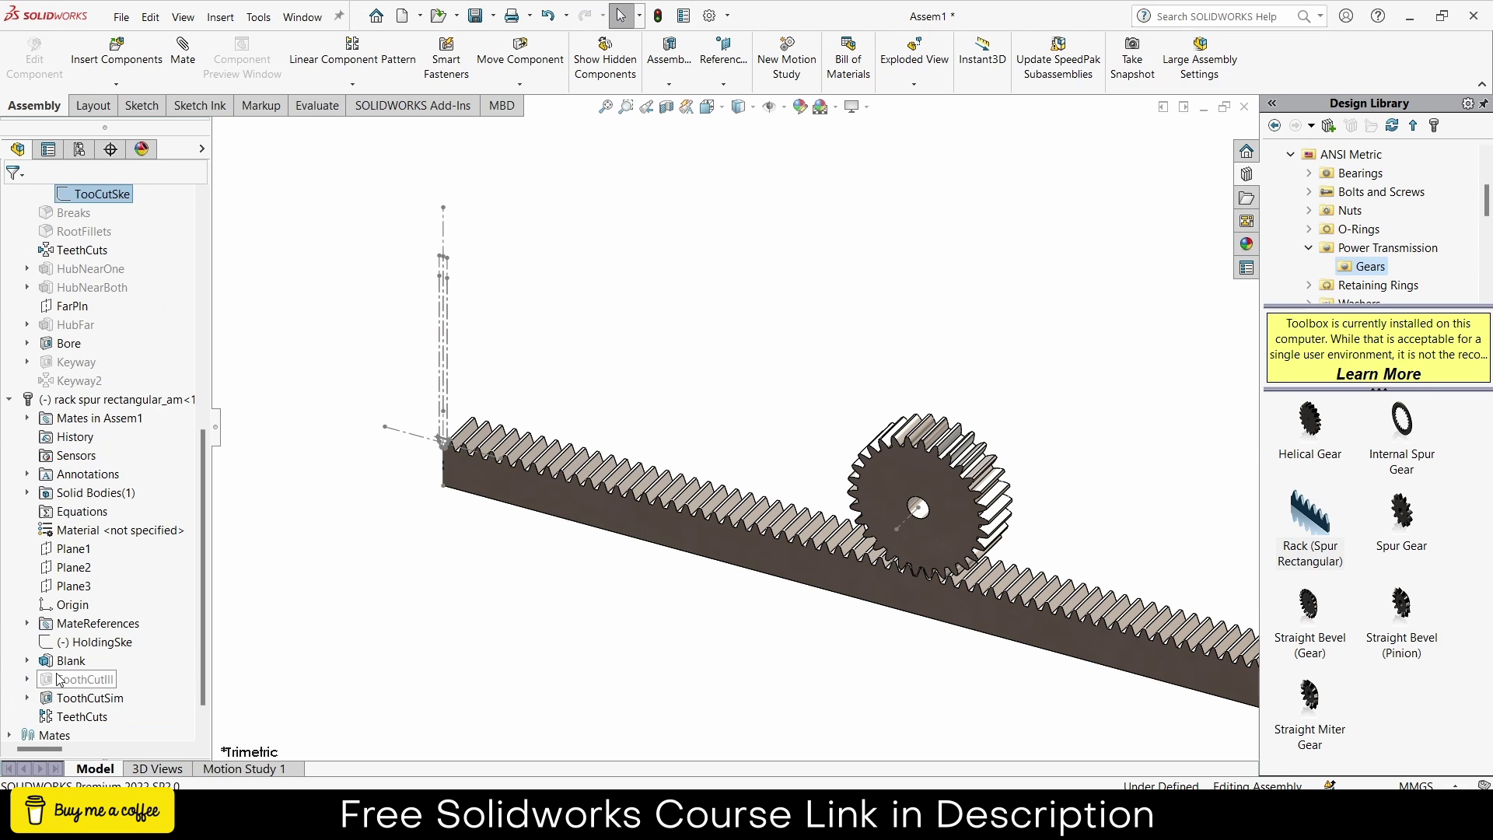
pyautogui.click(27, 660)
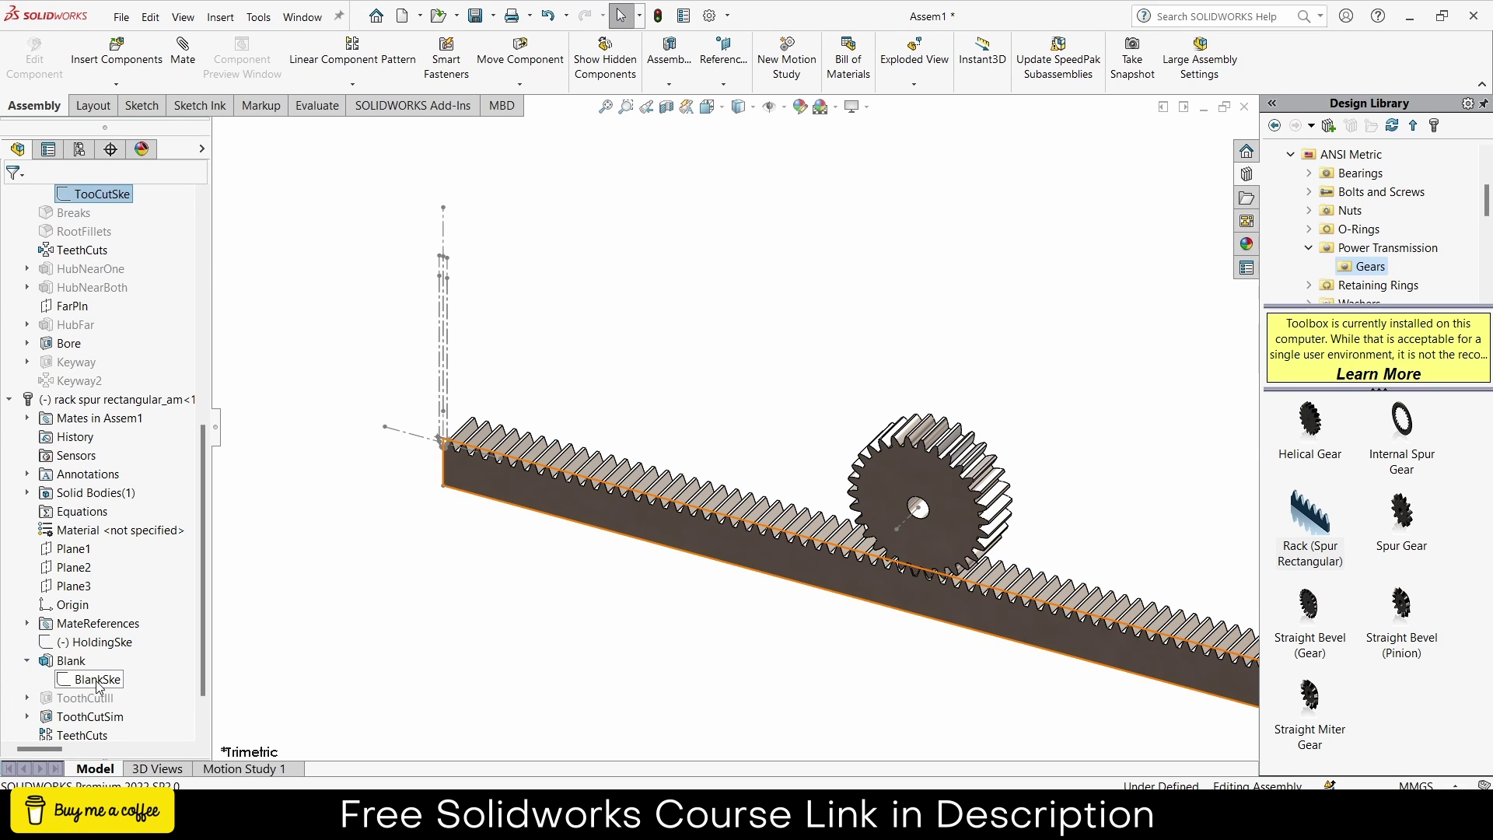
pyautogui.click(28, 698)
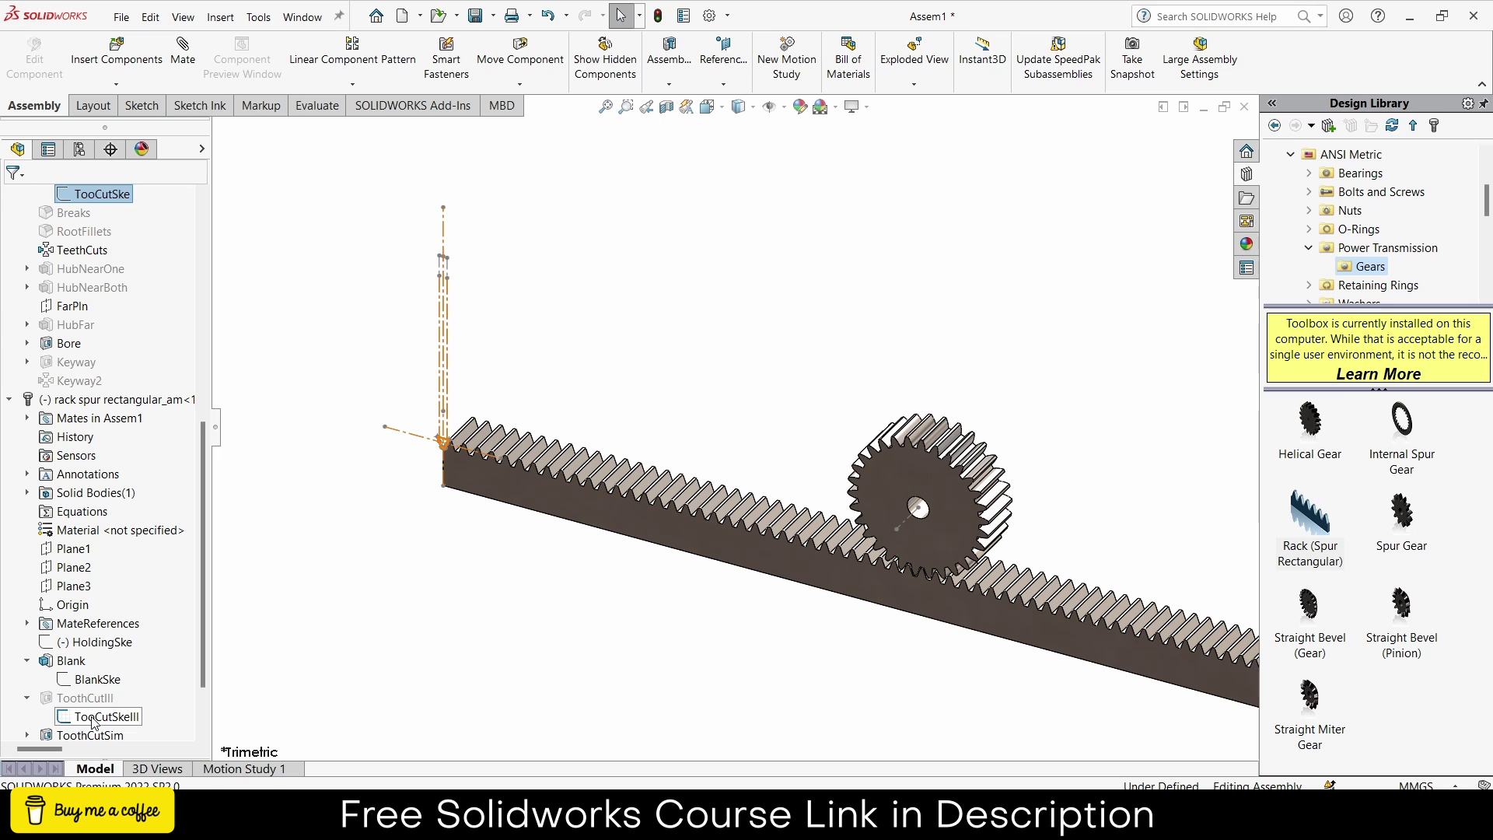
pyautogui.rightClick(92, 721)
pyautogui.click(106, 606)
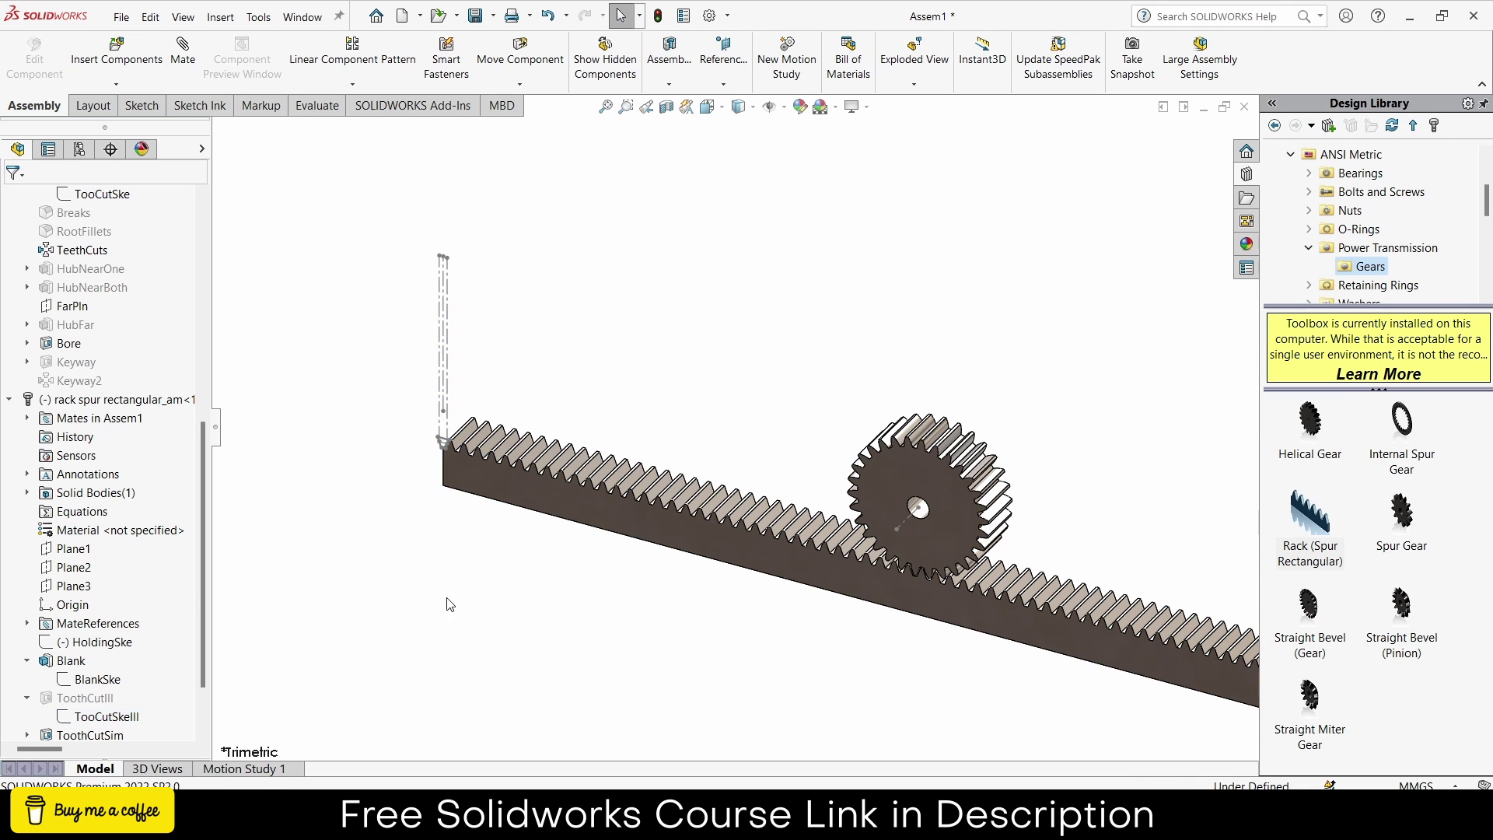
pyautogui.rightClick(103, 721)
pyautogui.click(140, 630)
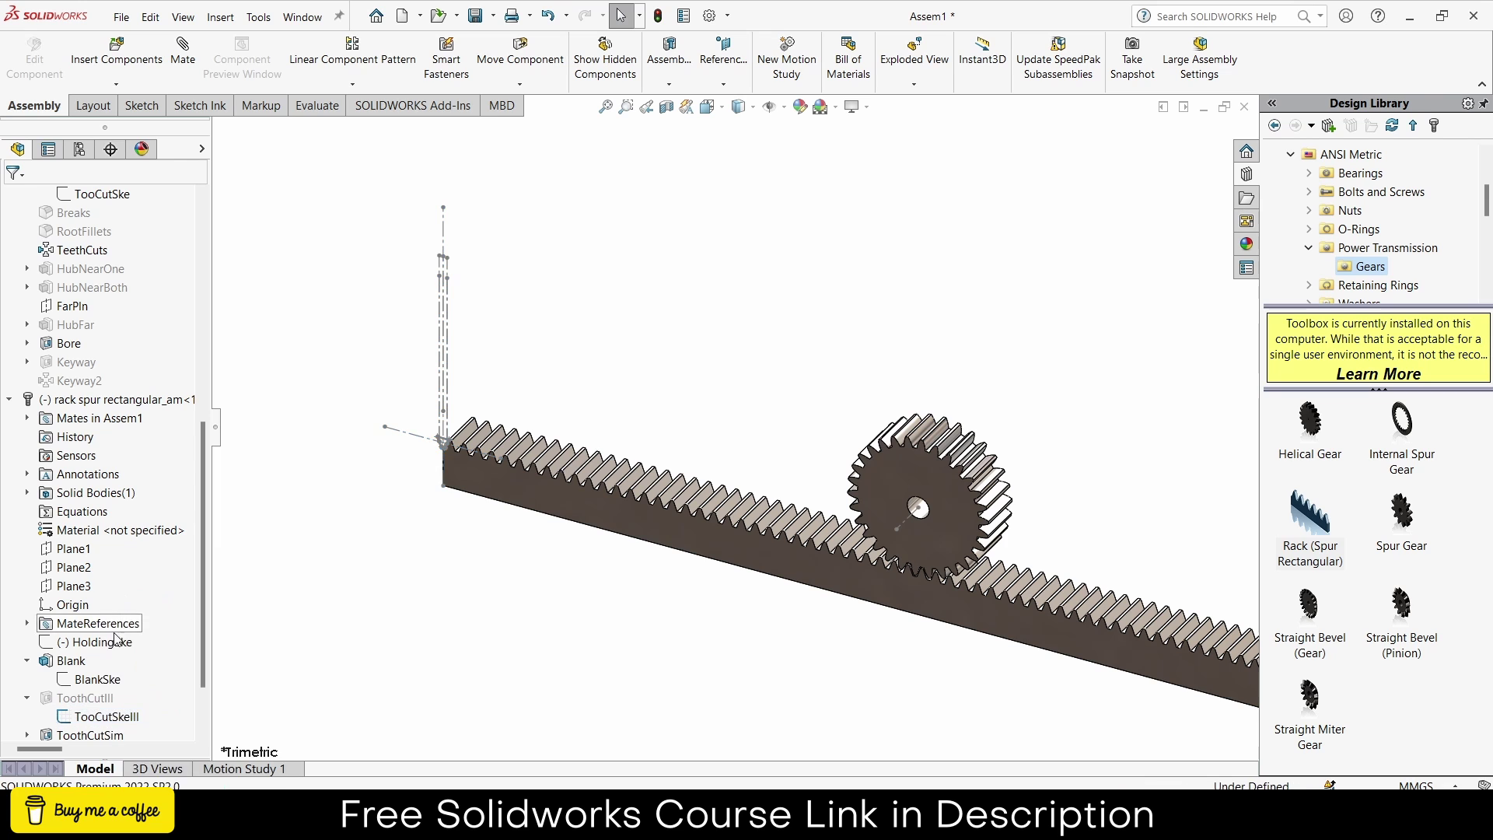
# Show the rack's BlankSke sketch briefly to check it, and hide both TooCutSkeIII and BlankSke.
pyautogui.rightClick(109, 680)
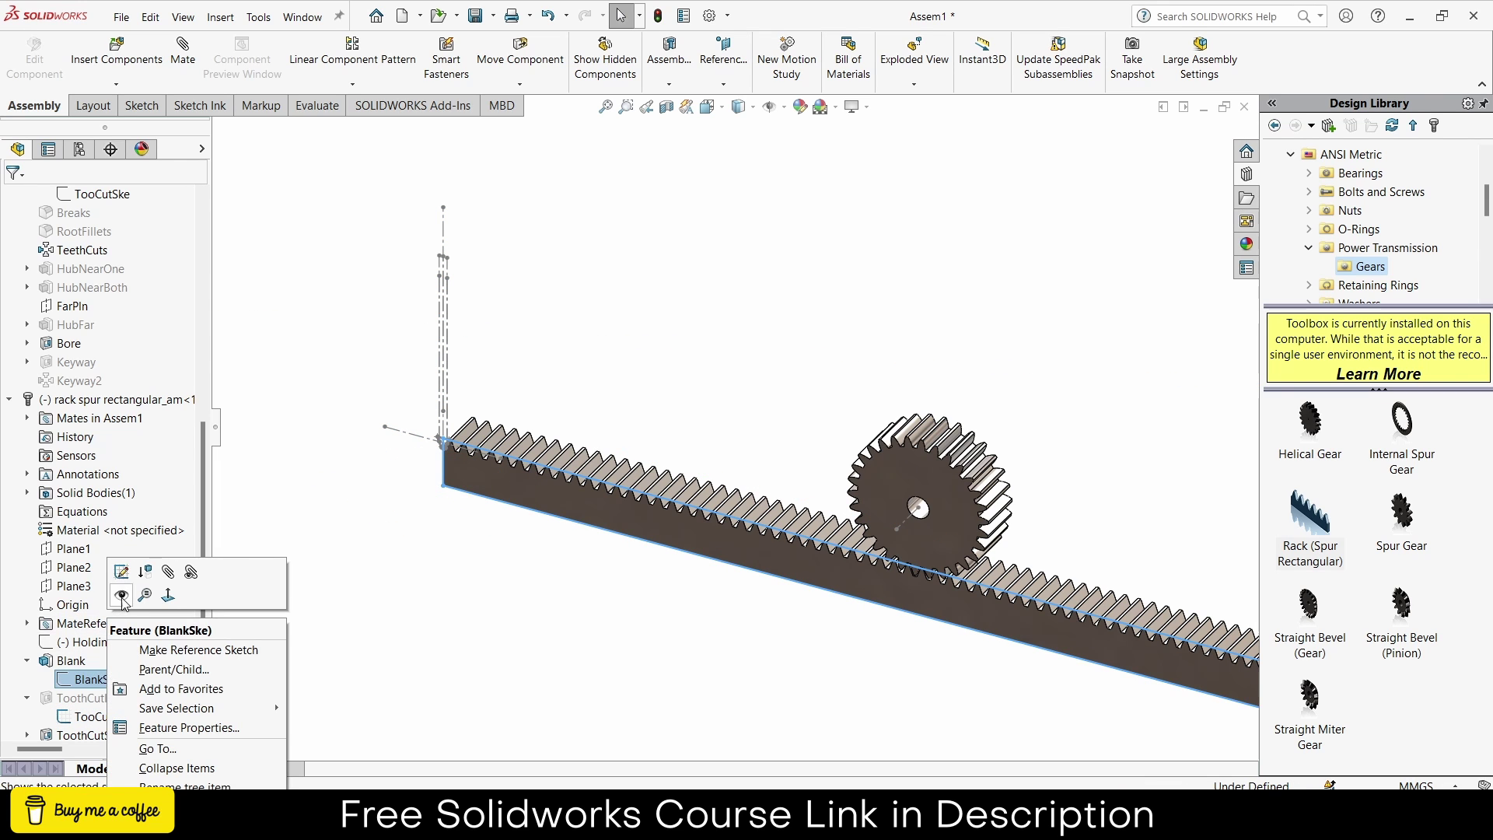
pyautogui.click(120, 579)
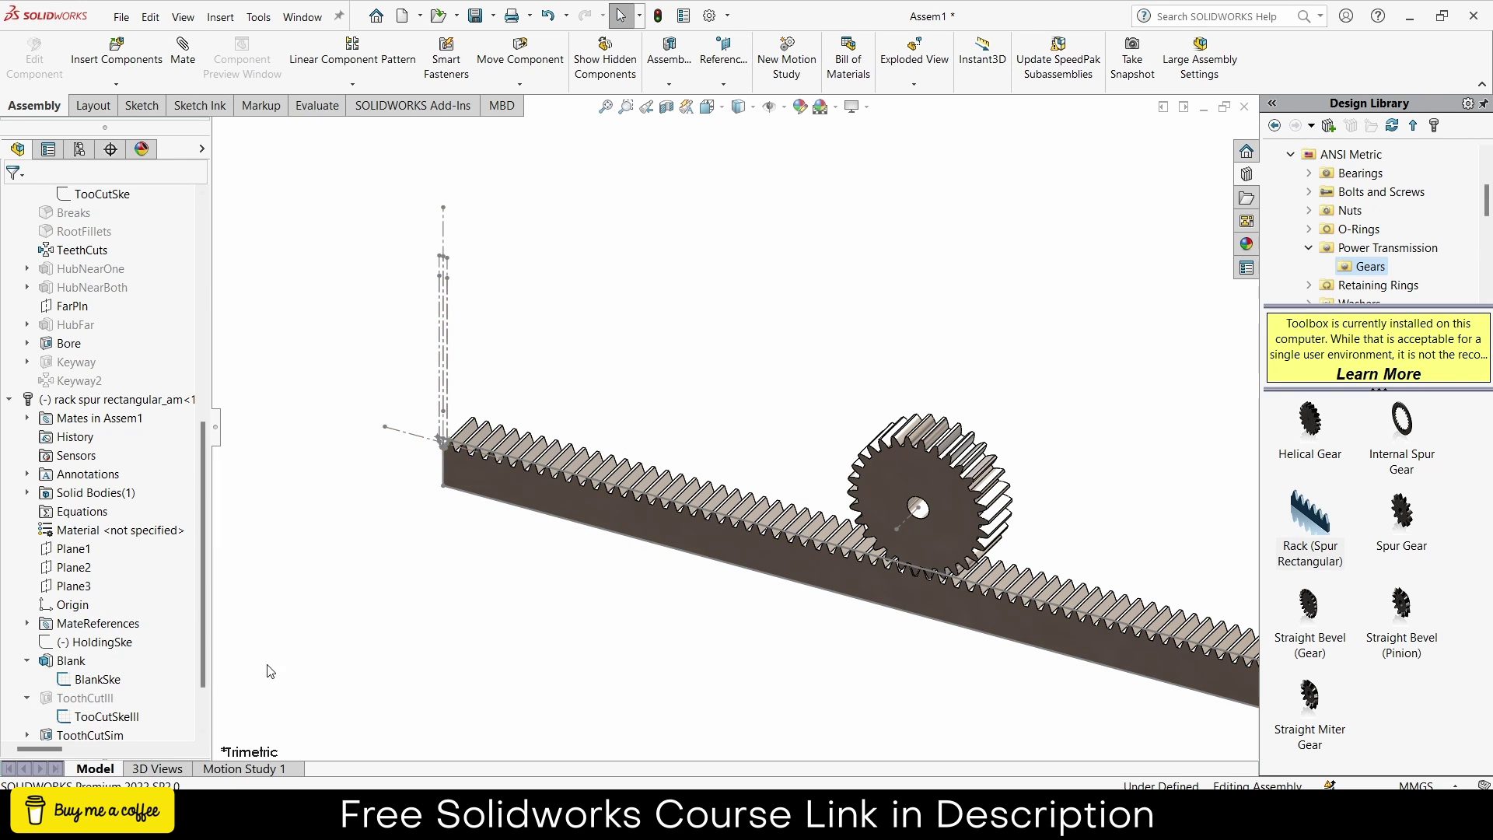
pyautogui.rightClick(122, 718)
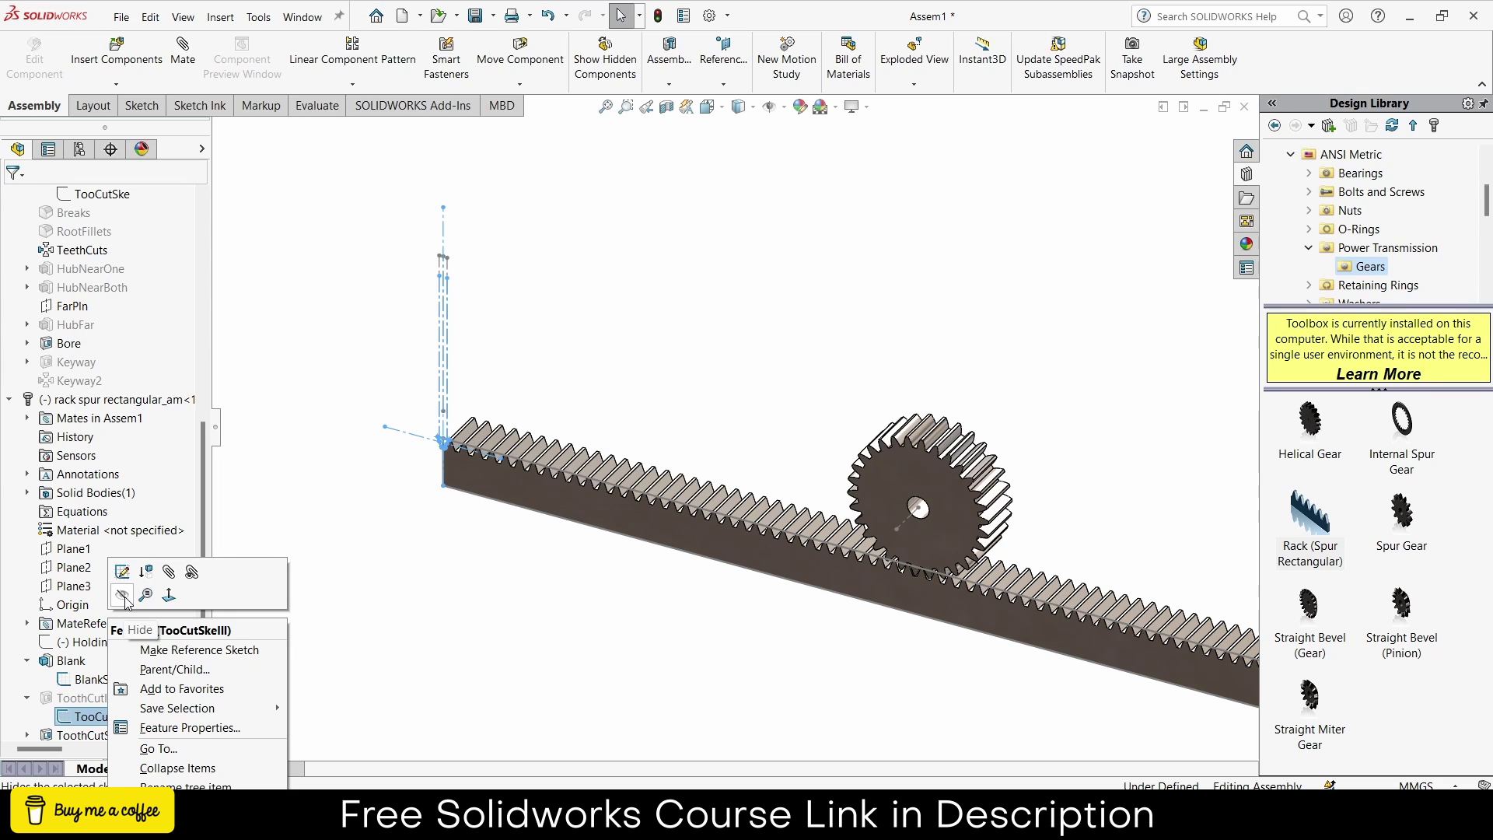
pyautogui.click(123, 597)
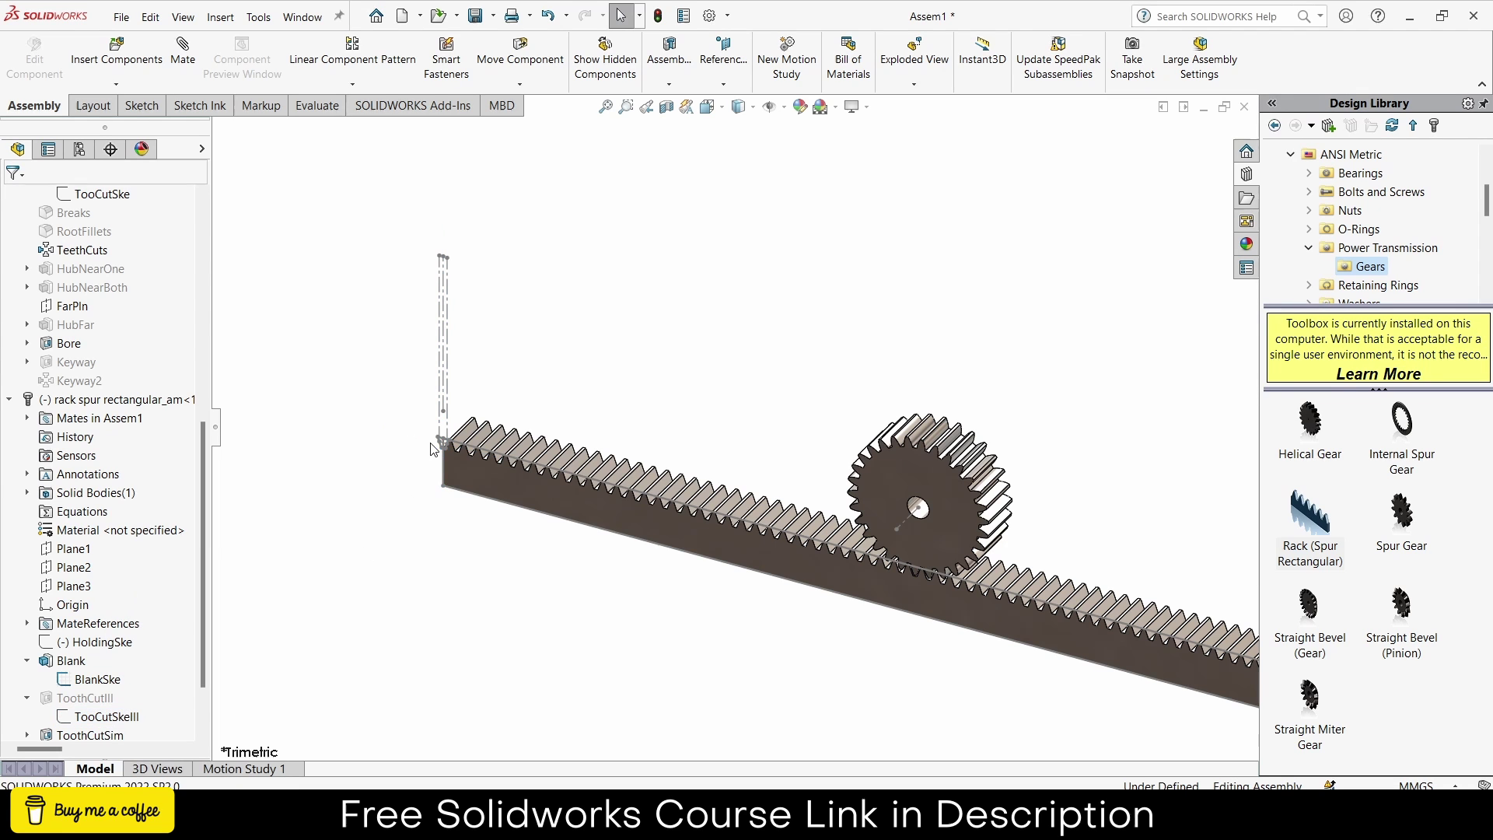
pyautogui.rightClick(99, 680)
pyautogui.click(112, 596)
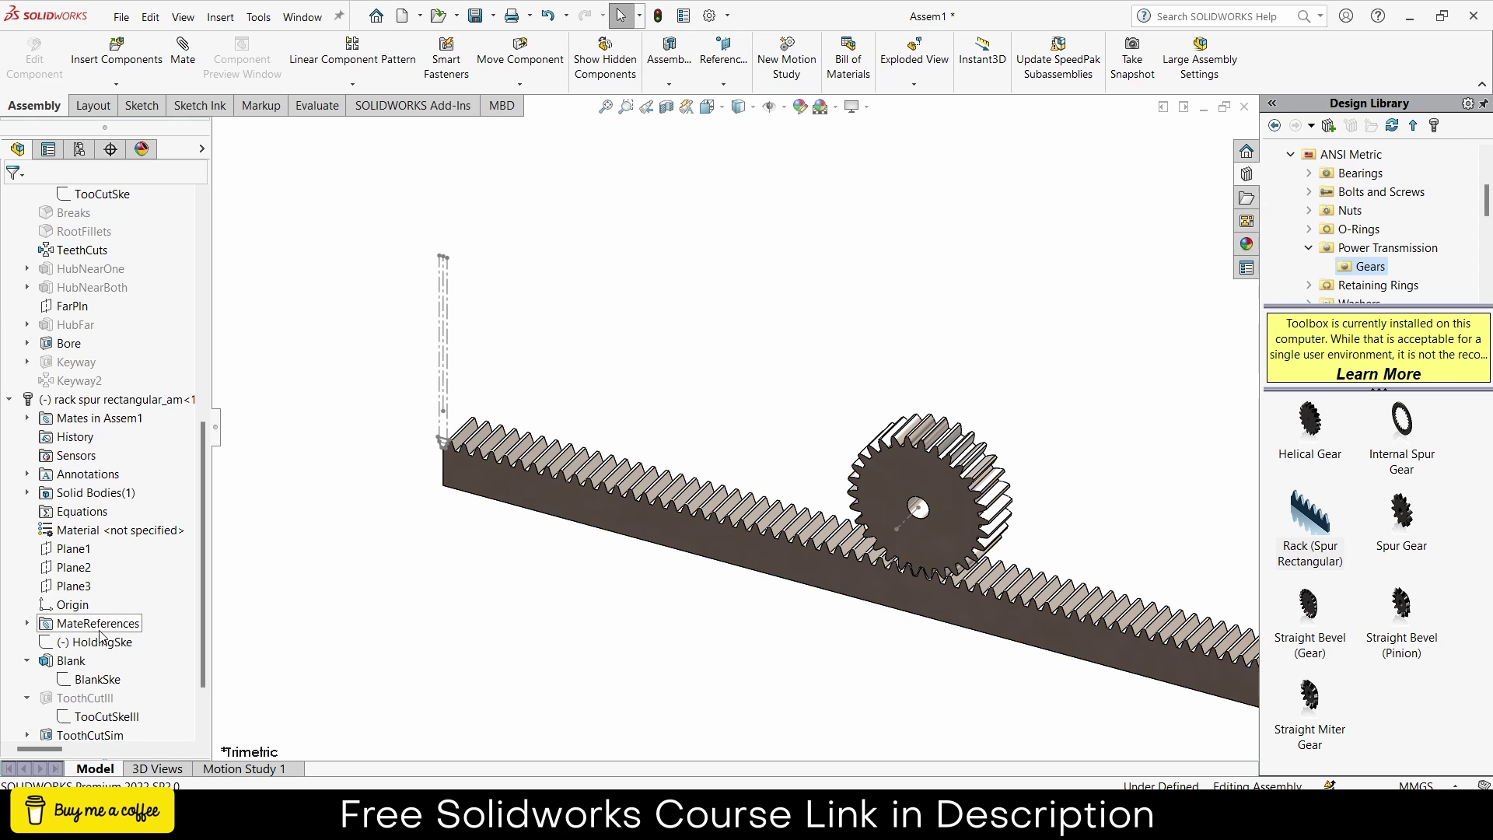
# Hide the TooCutSkeSim sketch under the rack's ToothCutSim feature.
pyautogui.scroll(-1, 101, 634)
pyautogui.click(27, 679)
pyautogui.click(85, 698)
pyautogui.rightClick(85, 704)
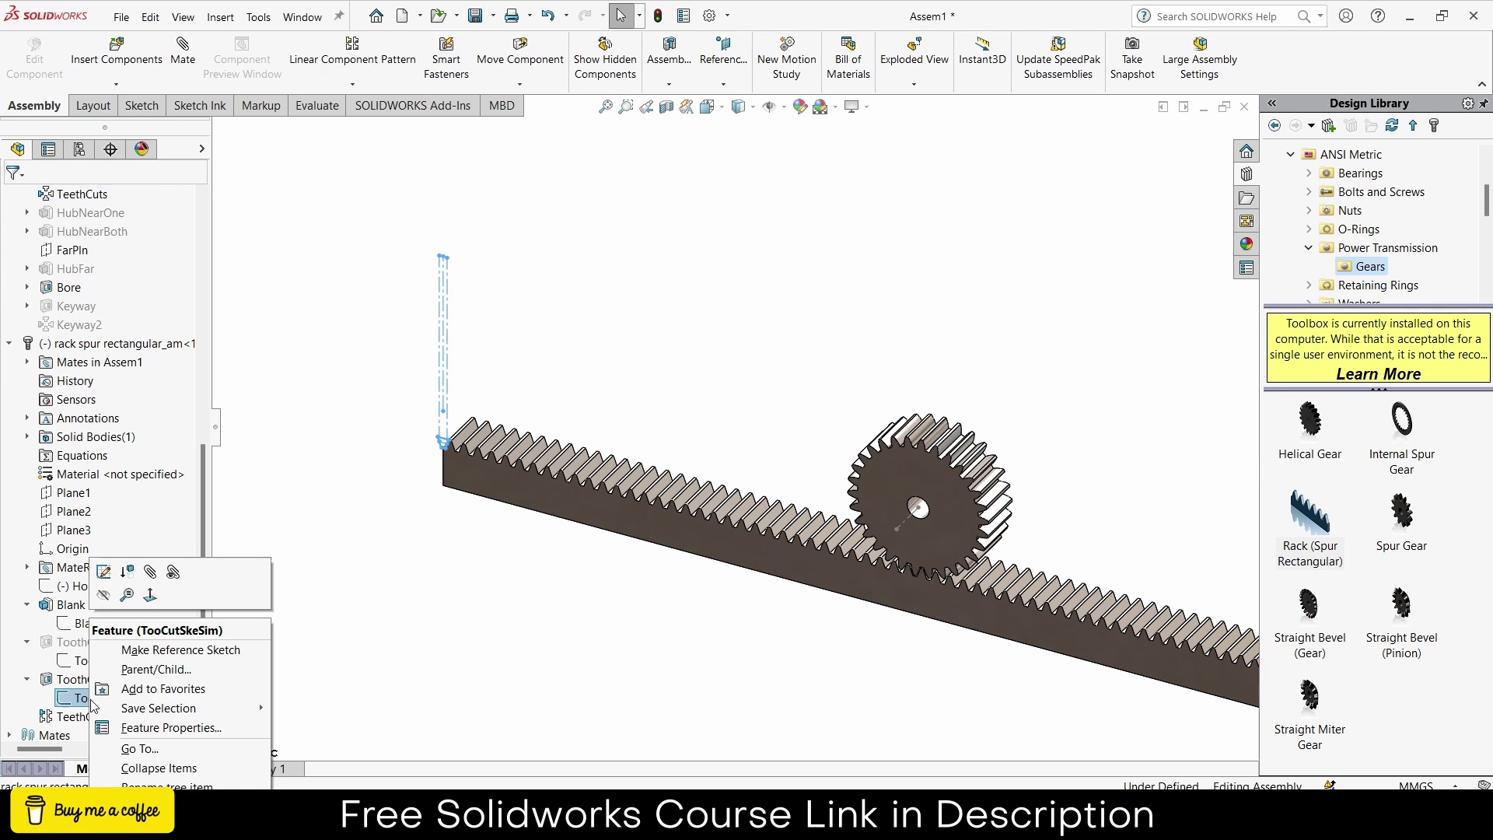
pyautogui.click(103, 596)
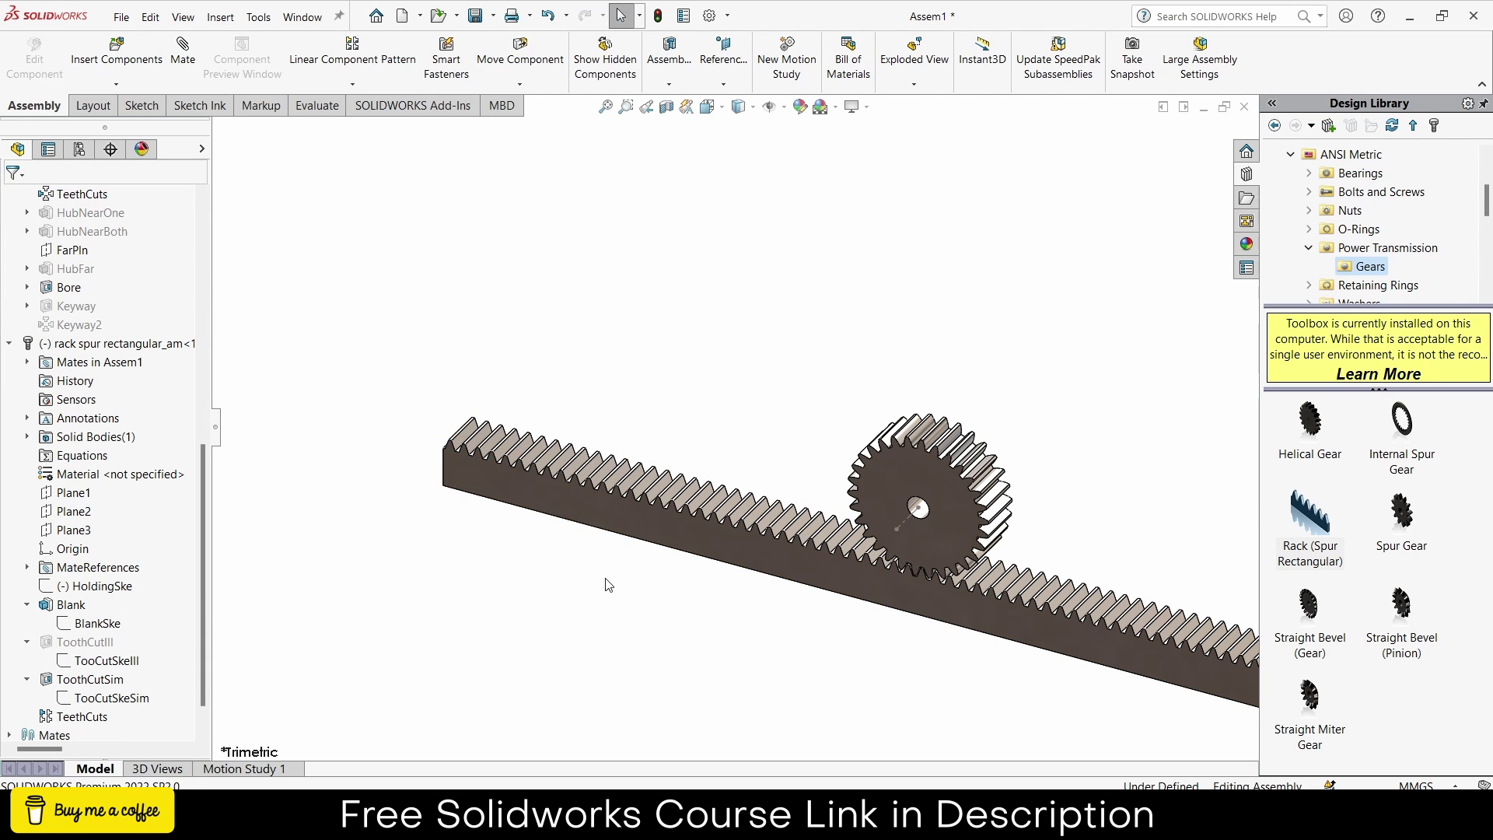
# Open Motion Study 1 and place a rotary motor on the spur gear's bore face with its direction reversed.
pyautogui.scroll(1, 953, 461)
pyautogui.keyDown('ctrl'); pyautogui.moveTo(953, 462); pyautogui.dragTo(749, 515, button='middle'); pyautogui.keyUp('ctrl')
pyautogui.scroll(-2, 747, 517)
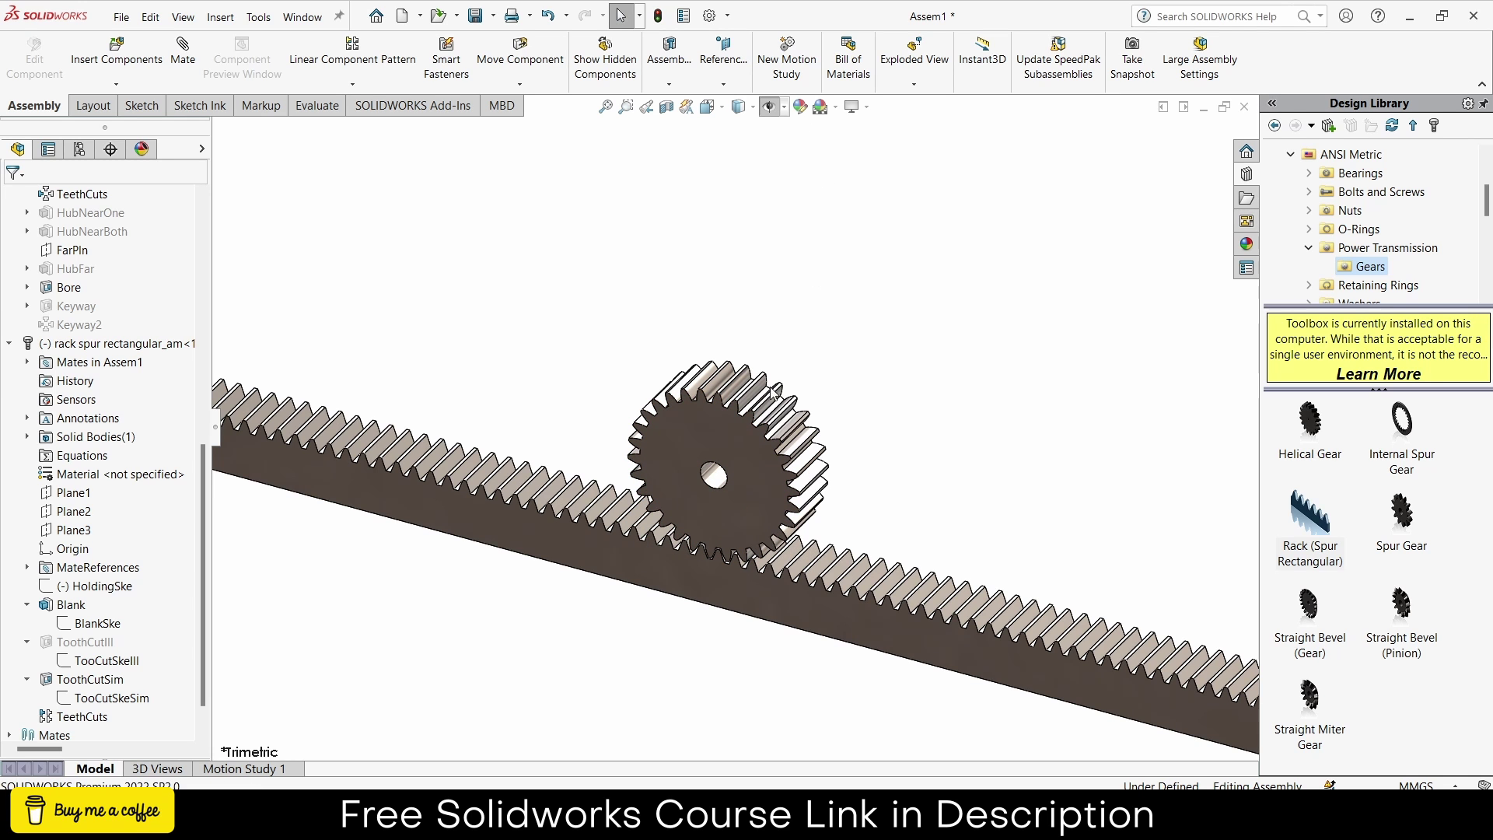
pyautogui.scroll(3, 712, 456)
pyautogui.scroll(-3, 711, 460)
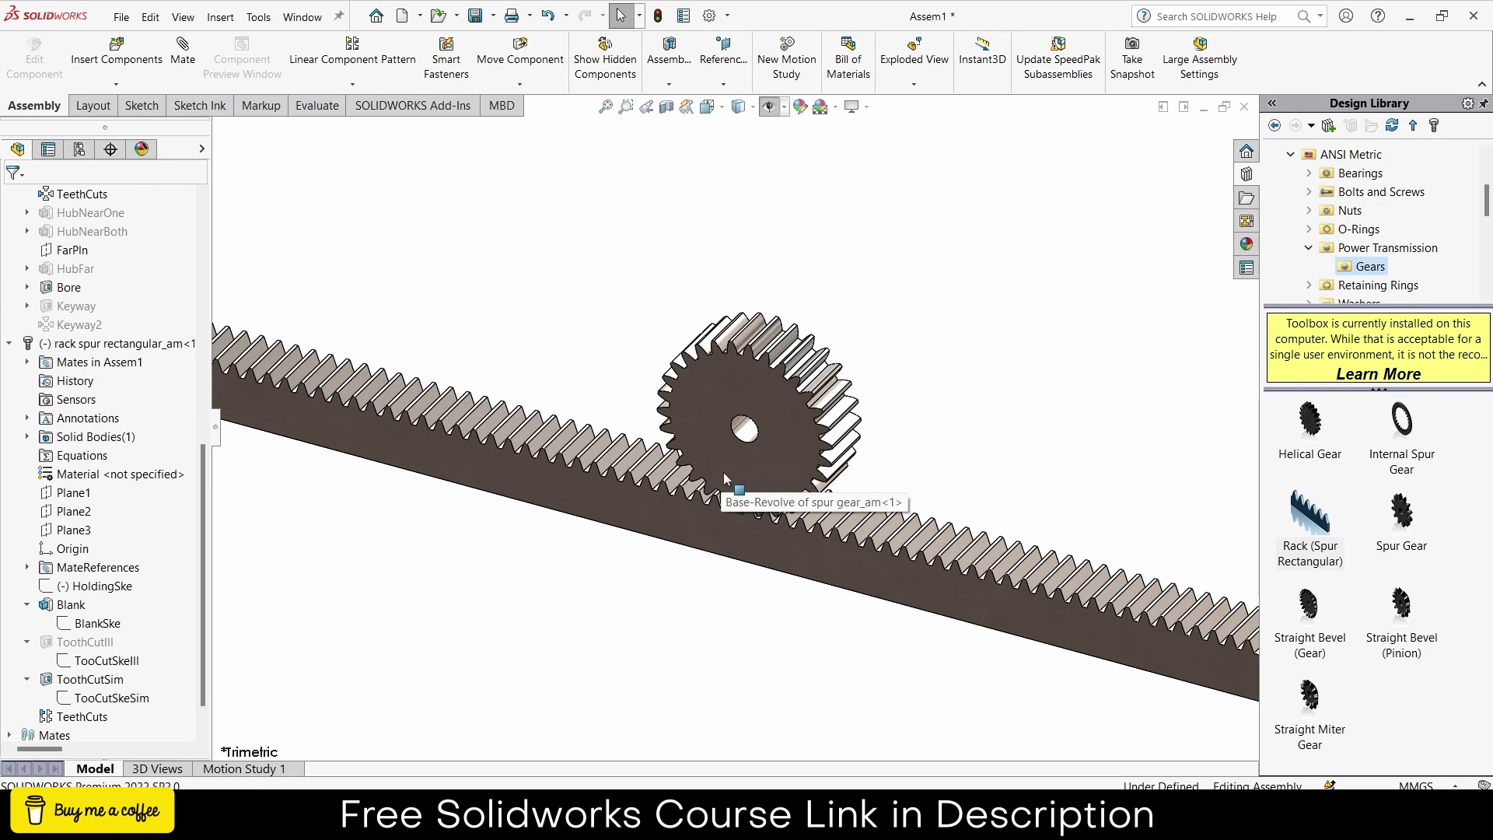
pyautogui.click(252, 768)
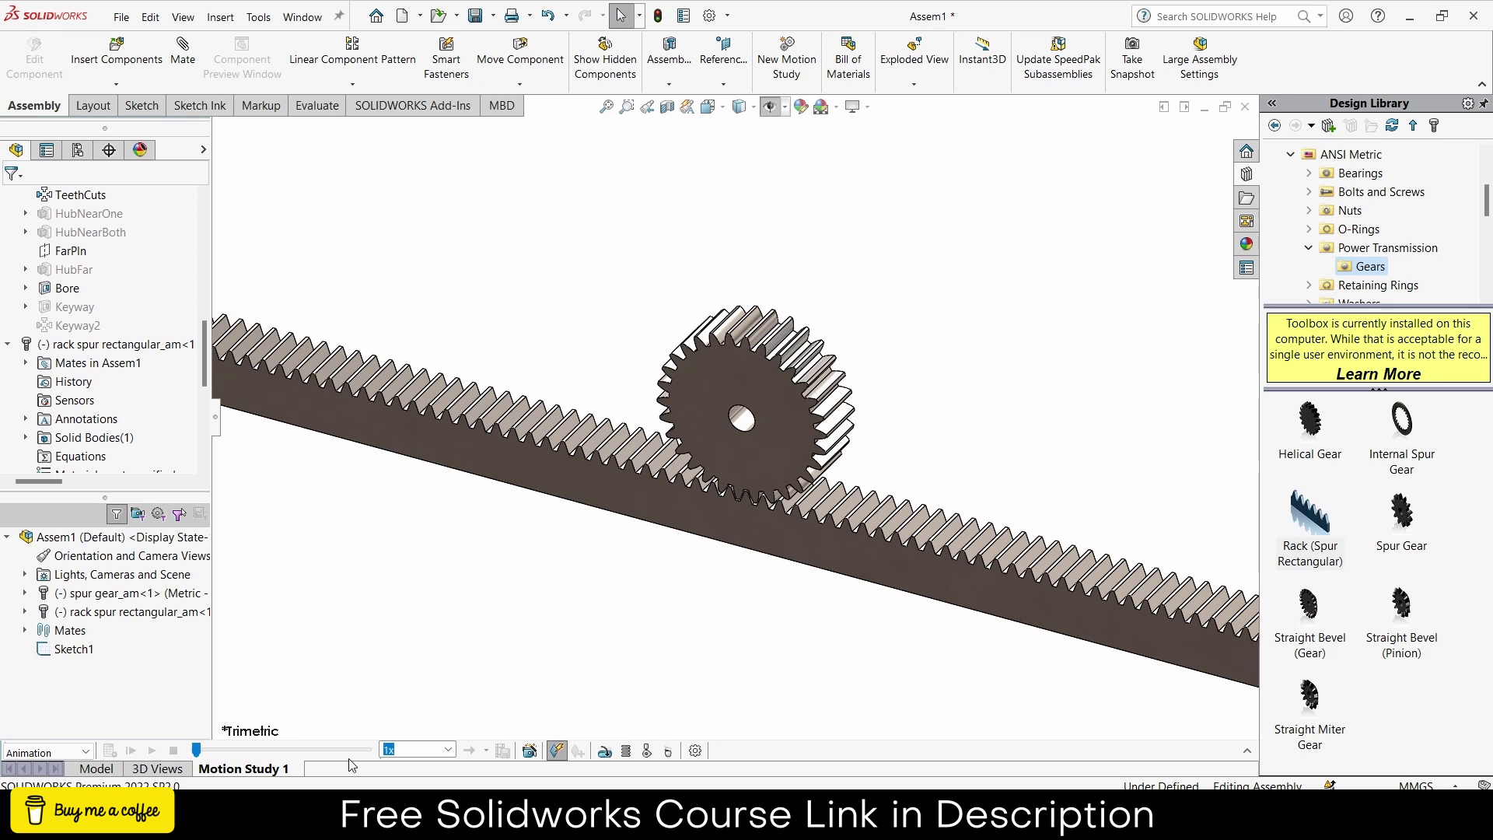
pyautogui.click(604, 750)
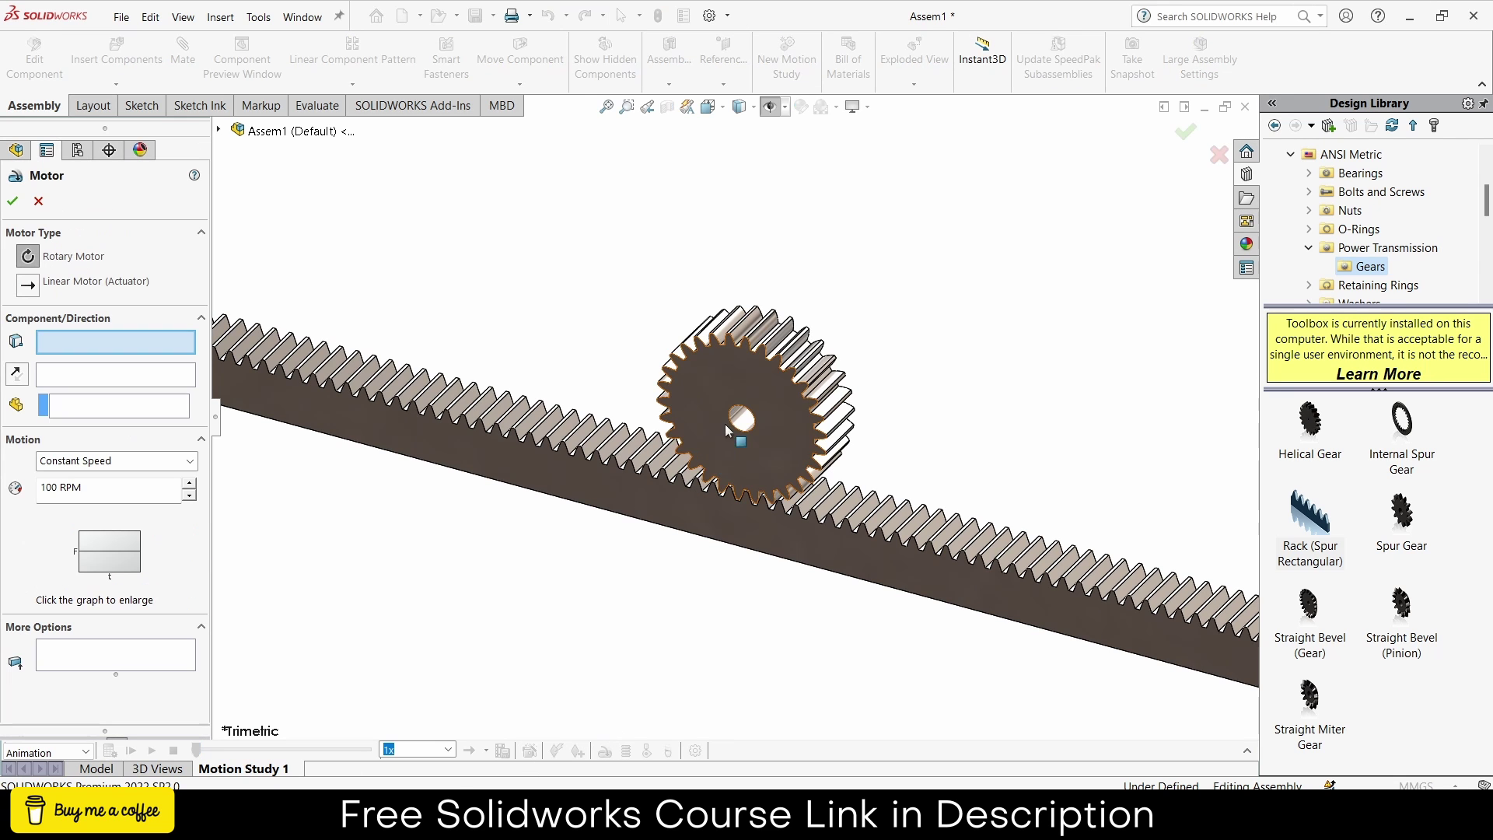
pyautogui.click(746, 420)
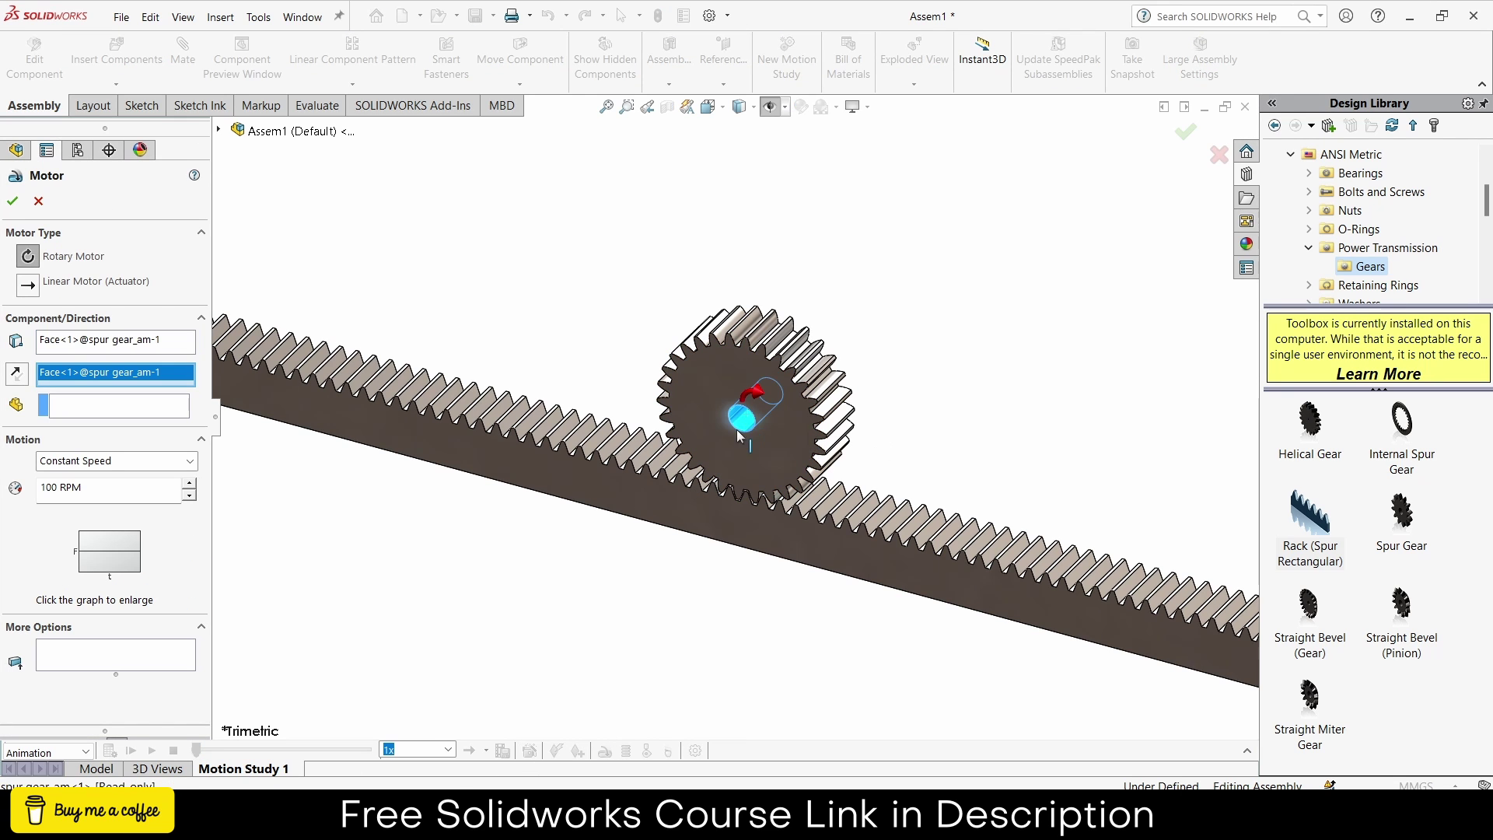
pyautogui.click(16, 373)
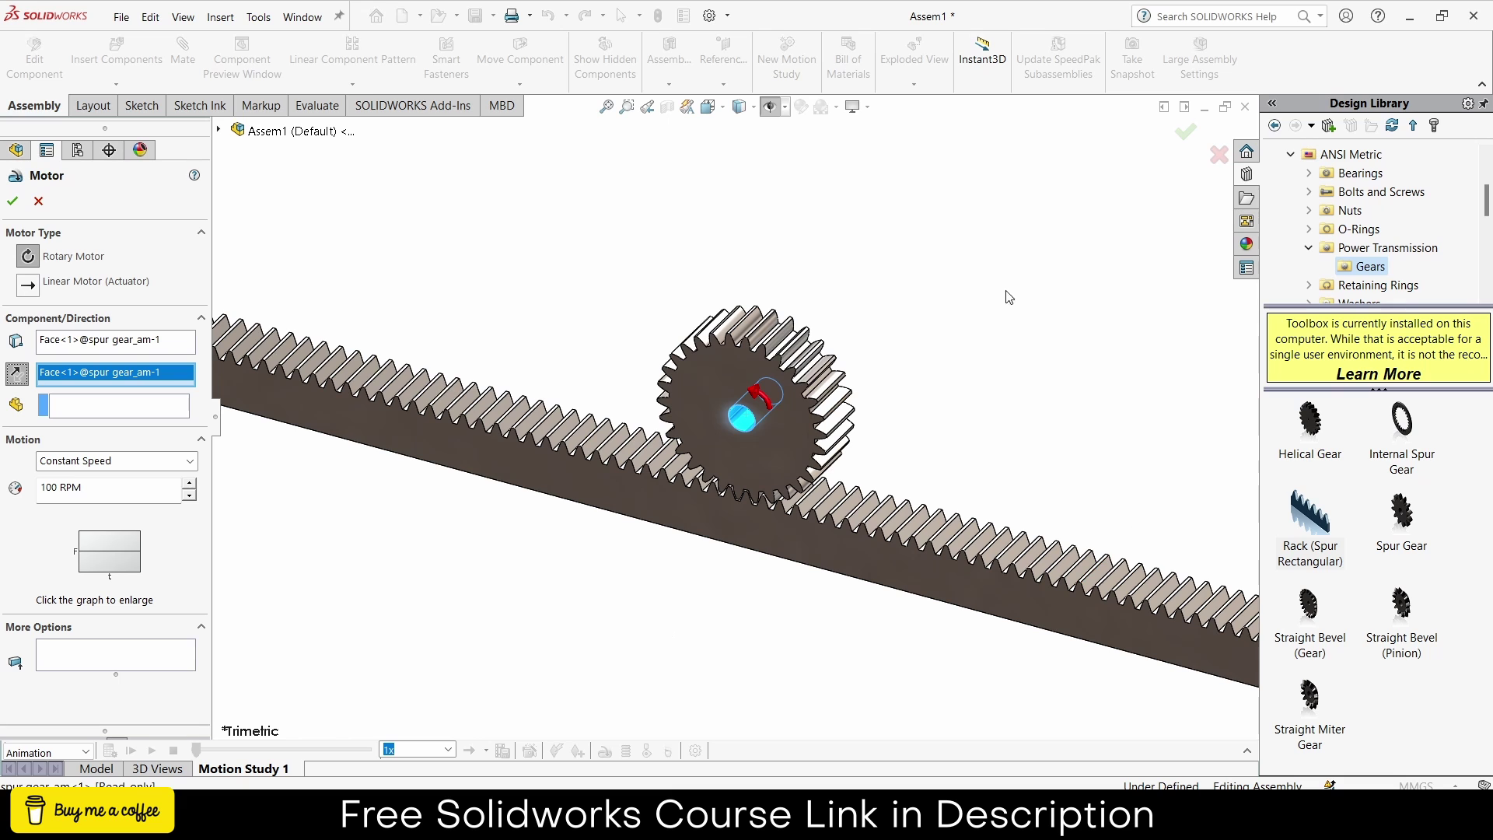
# Change the spur gear's rotary motor motion from constant speed to Distance with a 180-degree displacement and accept the motor.
pyautogui.moveTo(117, 488); pyautogui.dragTo(4, 483)
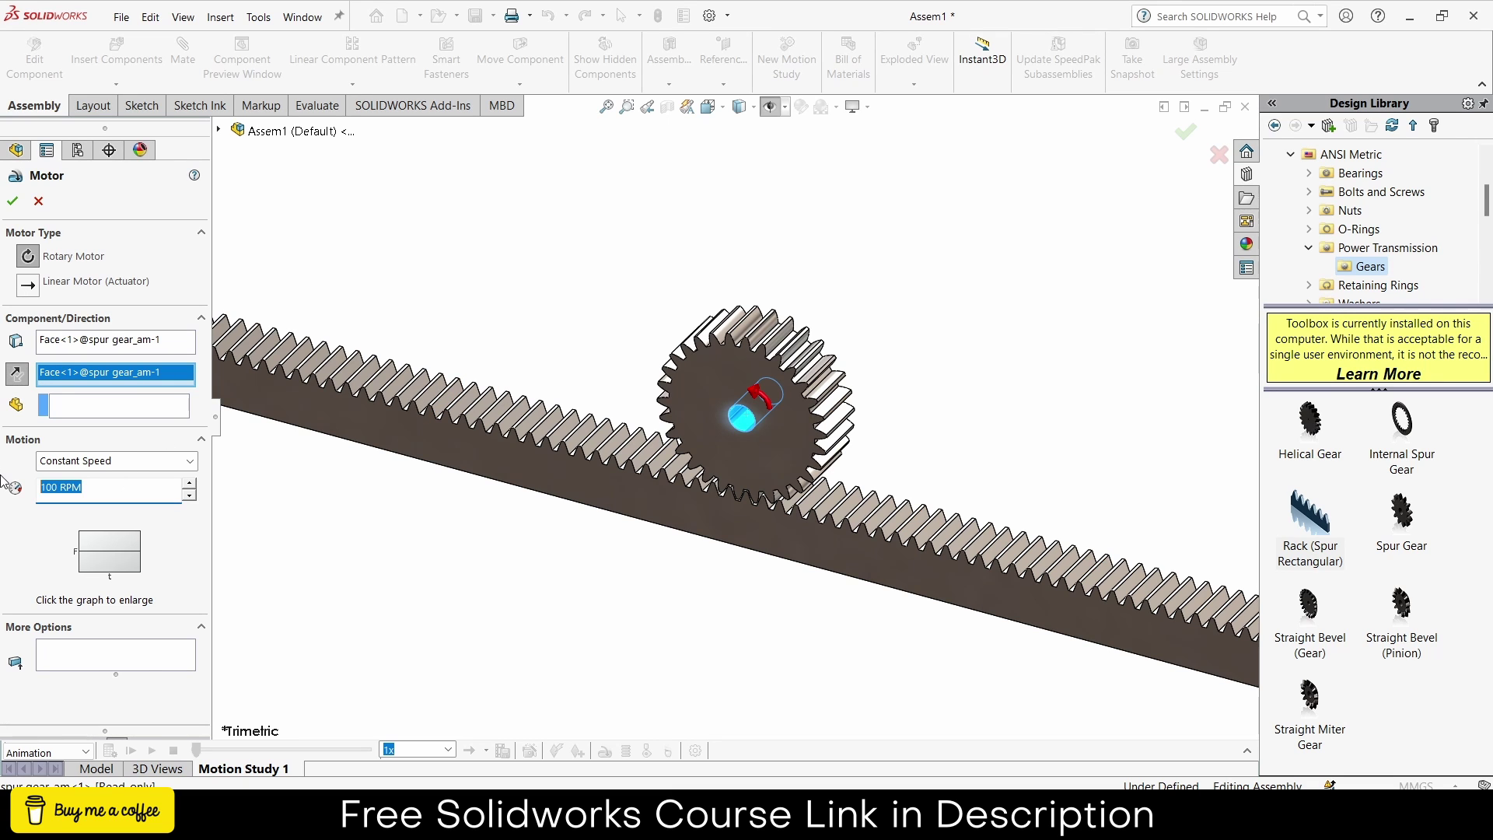
pyautogui.click(129, 461)
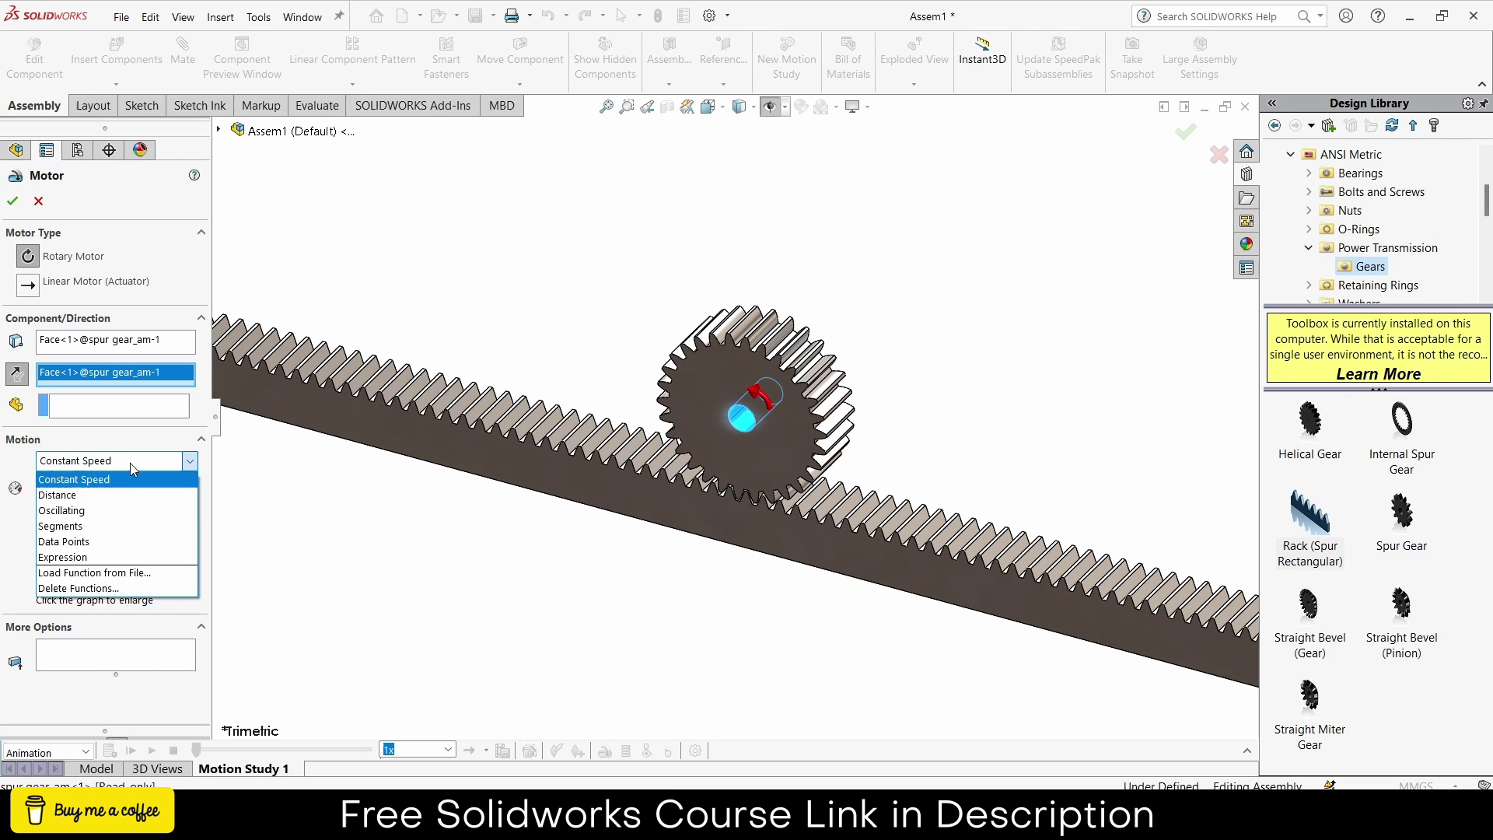
pyautogui.click(124, 504)
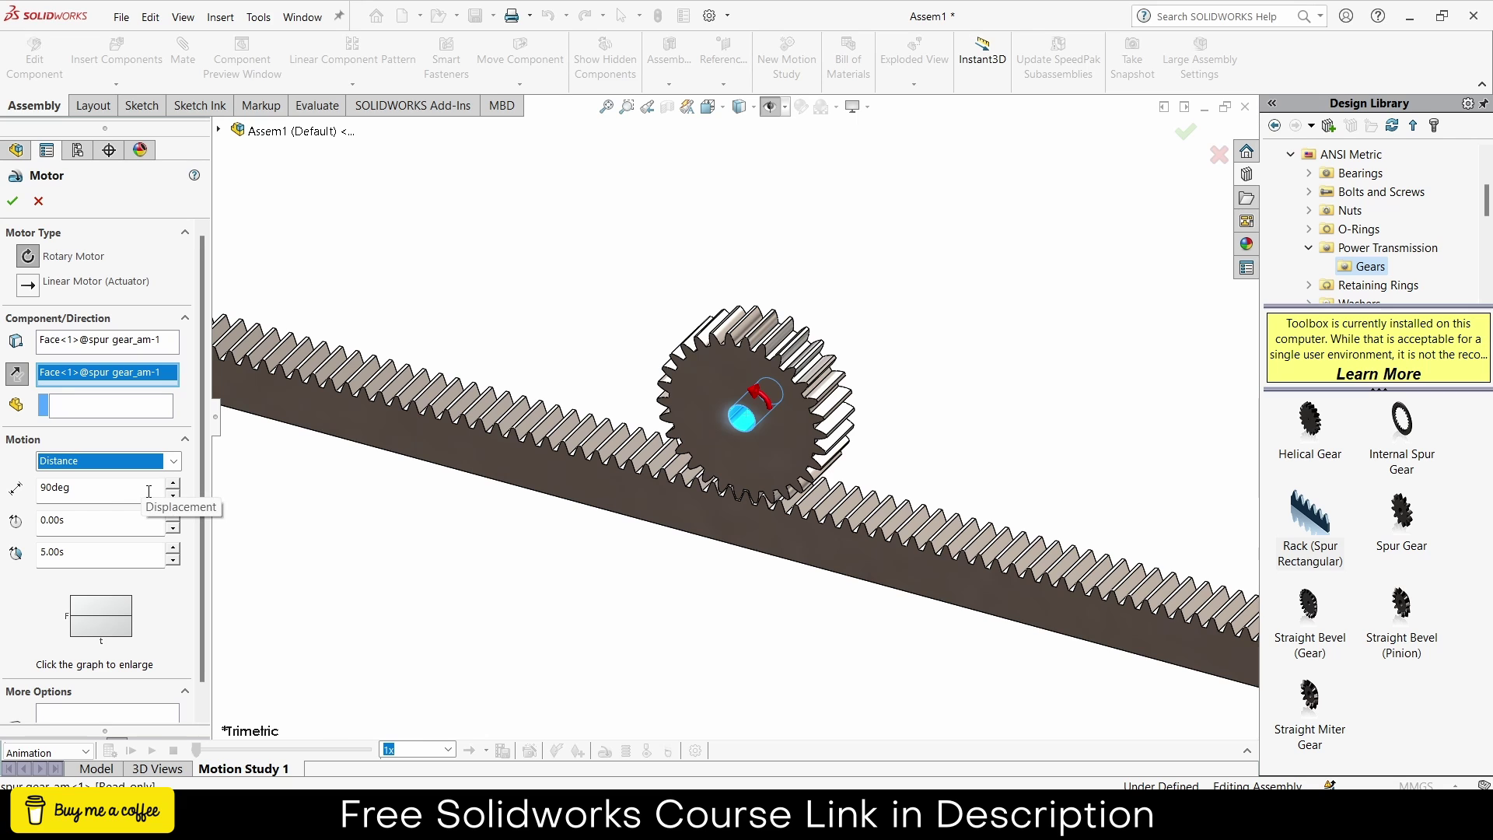
pyautogui.doubleClick(149, 490)
pyautogui.write('180')
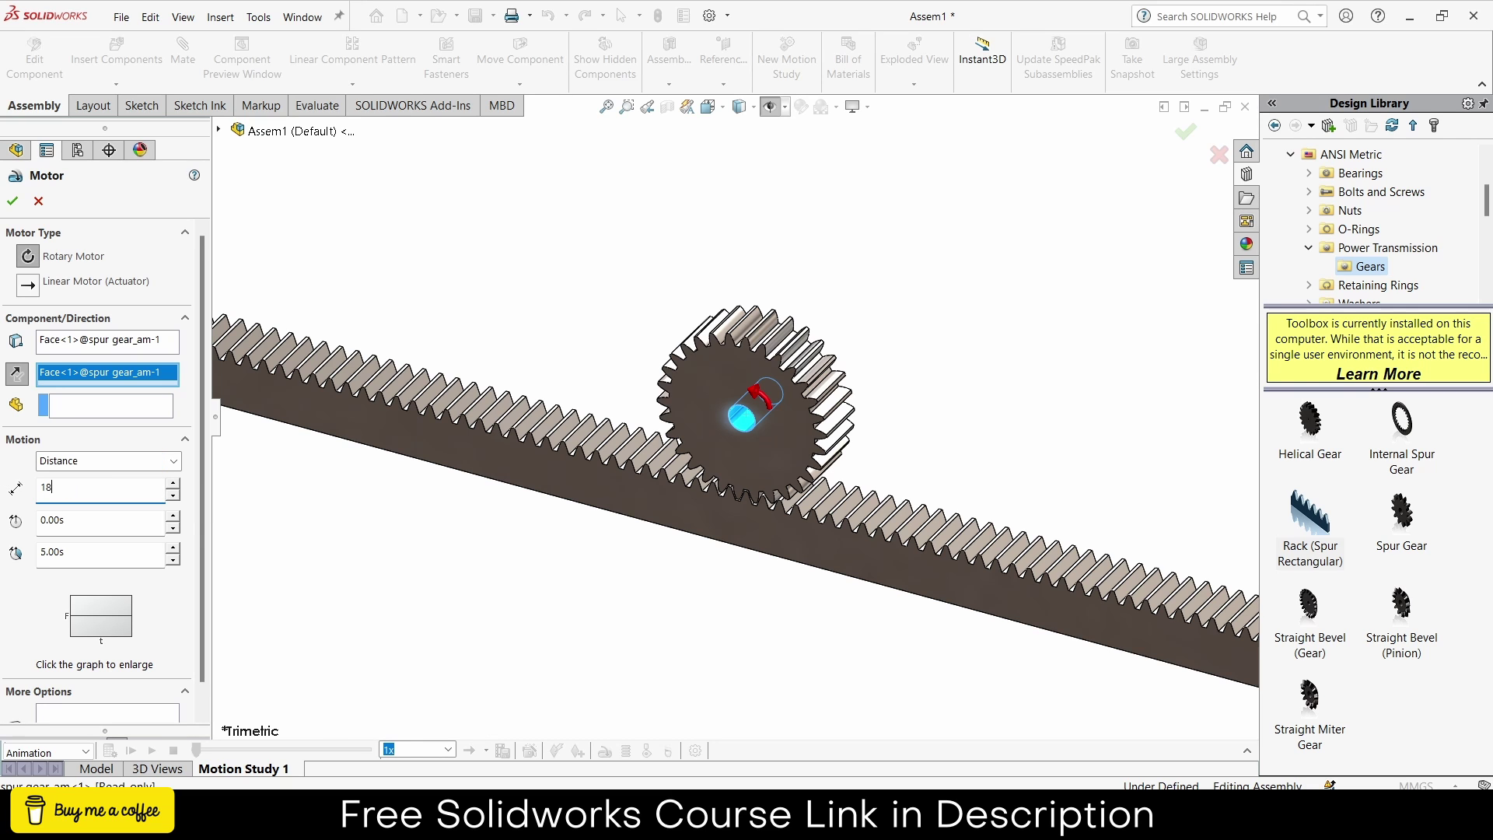
pyautogui.click(13, 201)
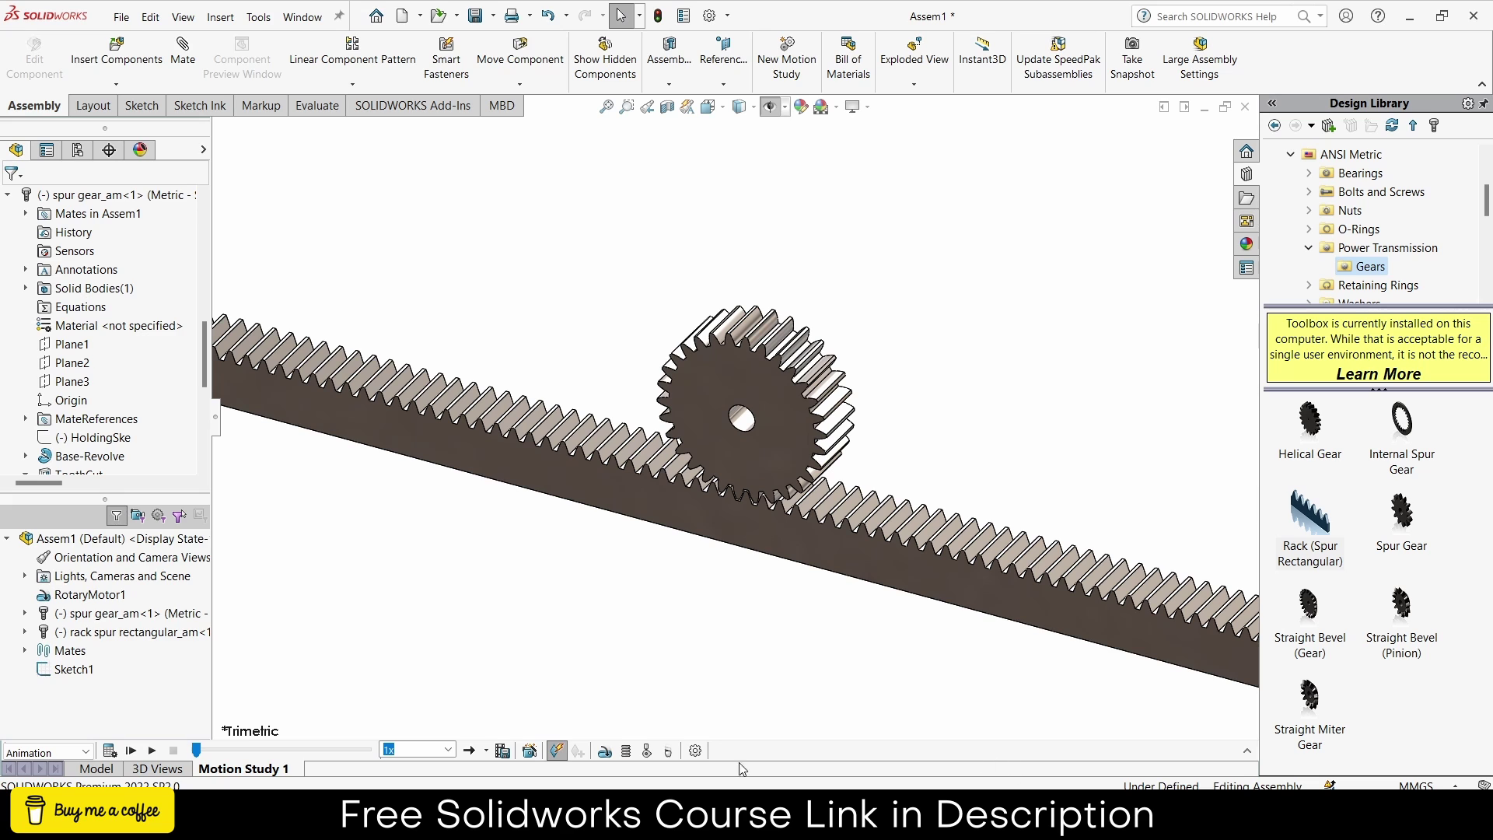
# Set the motion study's animation frame rate to 30 frames per second.
pyautogui.click(695, 751)
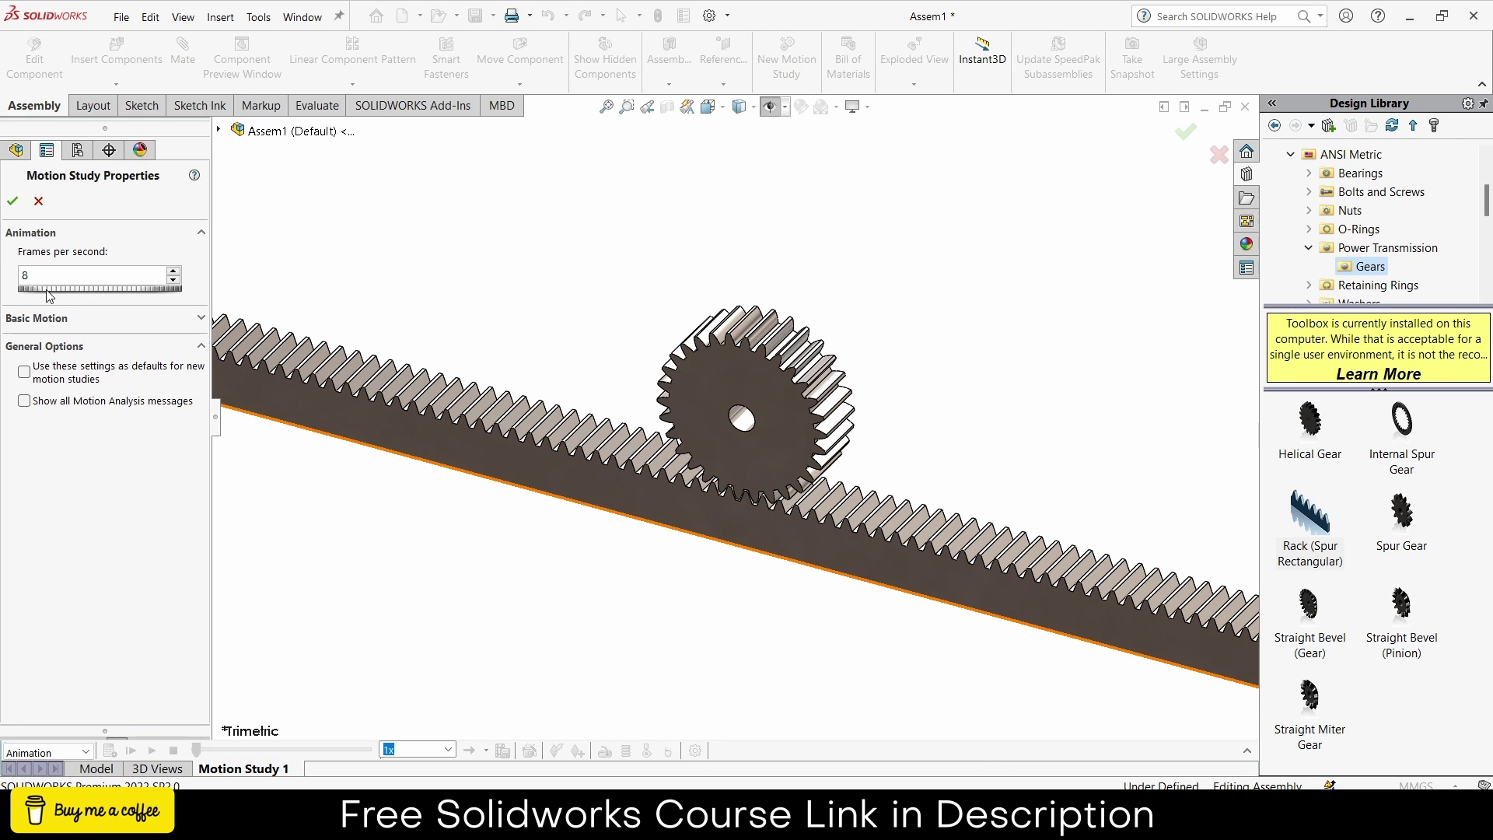
pyautogui.doubleClick(25, 275)
pyautogui.write('30')
pyautogui.click(12, 202)
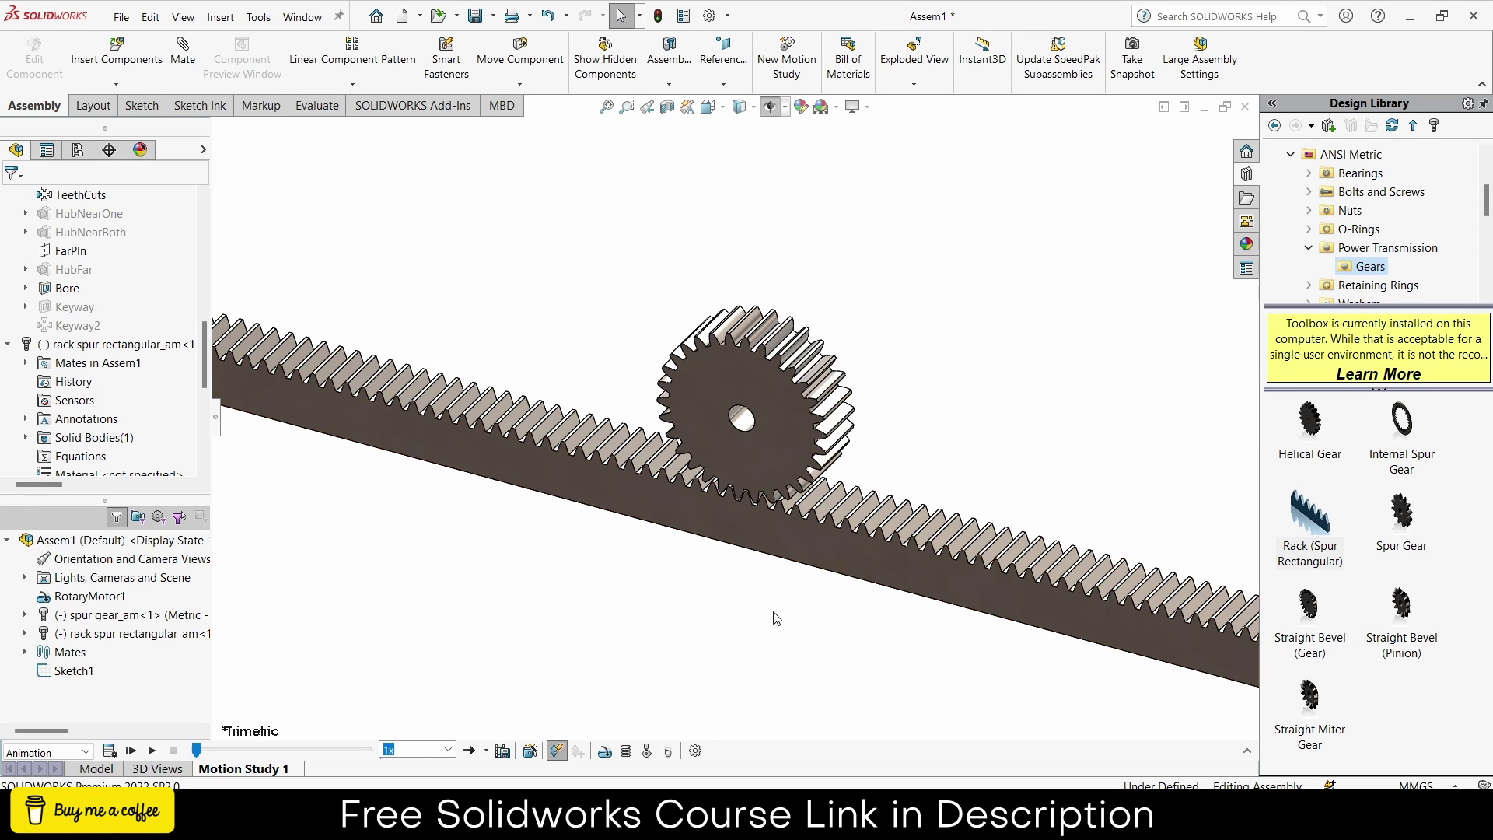
# Calculate the motion study, set its playback mode to Reciprocate, and play the animation from the start before stopping it.
pyautogui.click(112, 752)
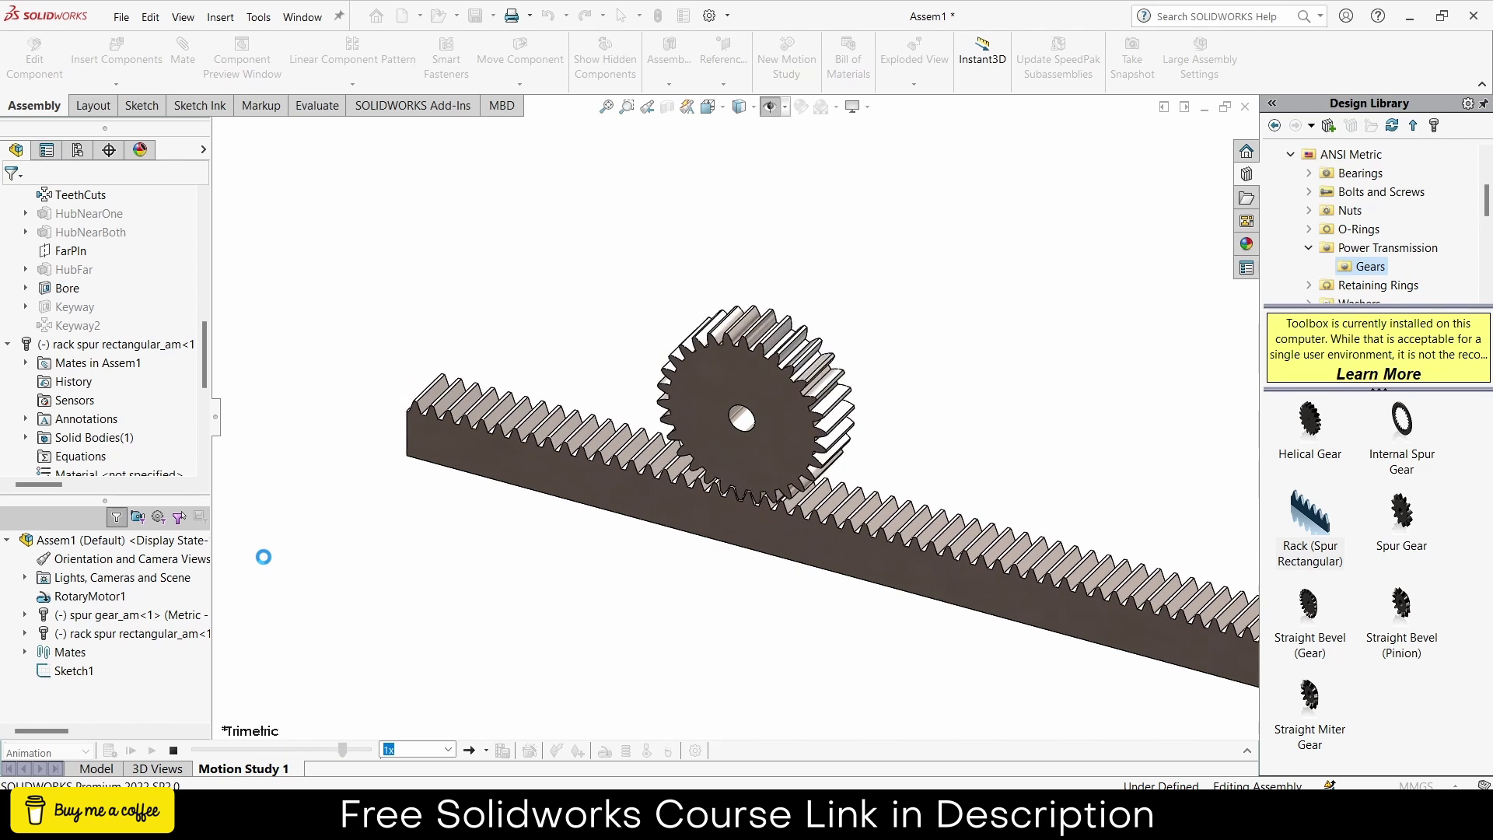
pyautogui.click(486, 750)
pyautogui.click(503, 746)
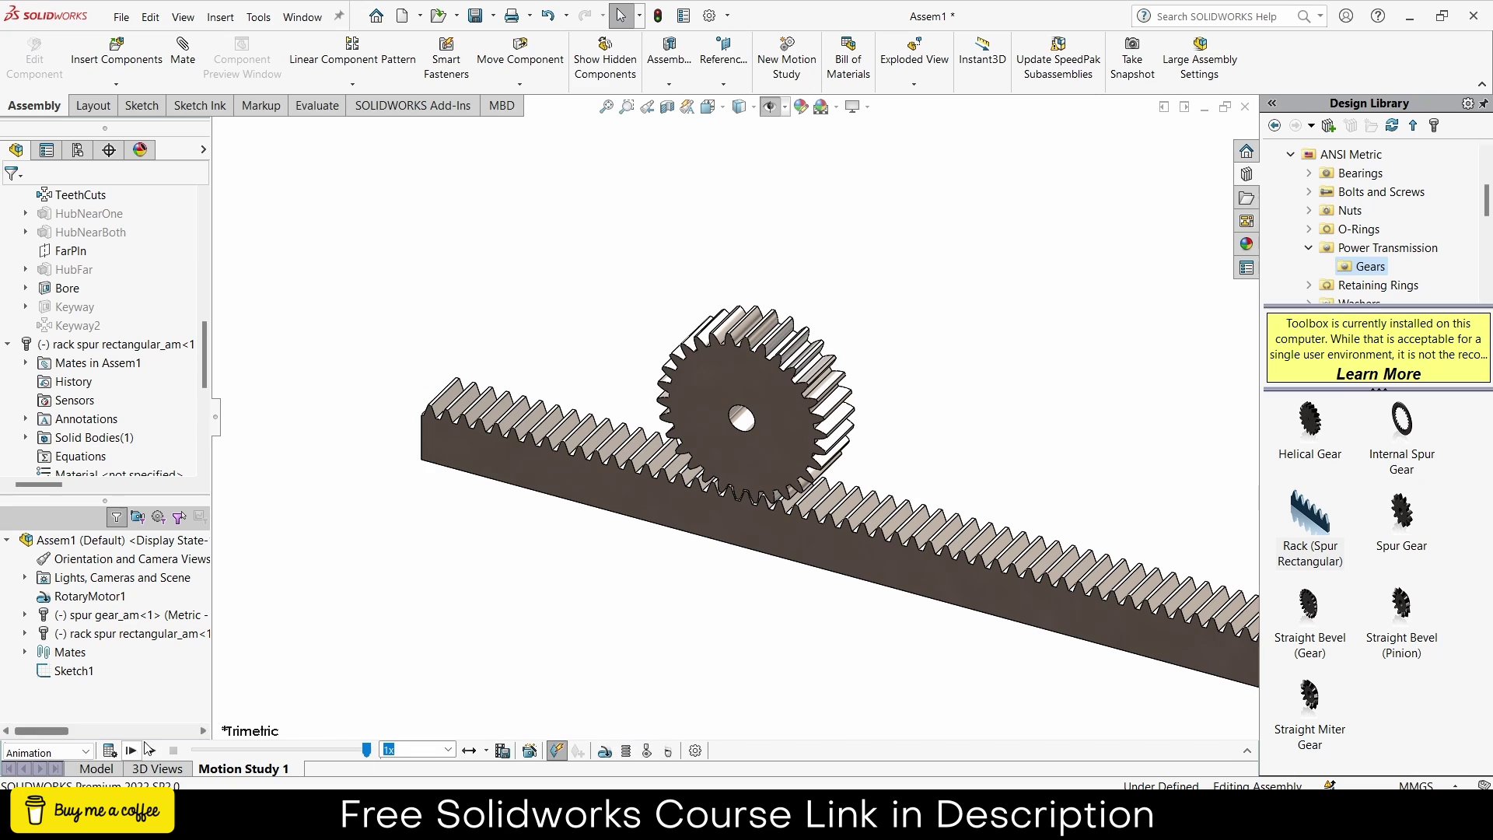
pyautogui.click(131, 751)
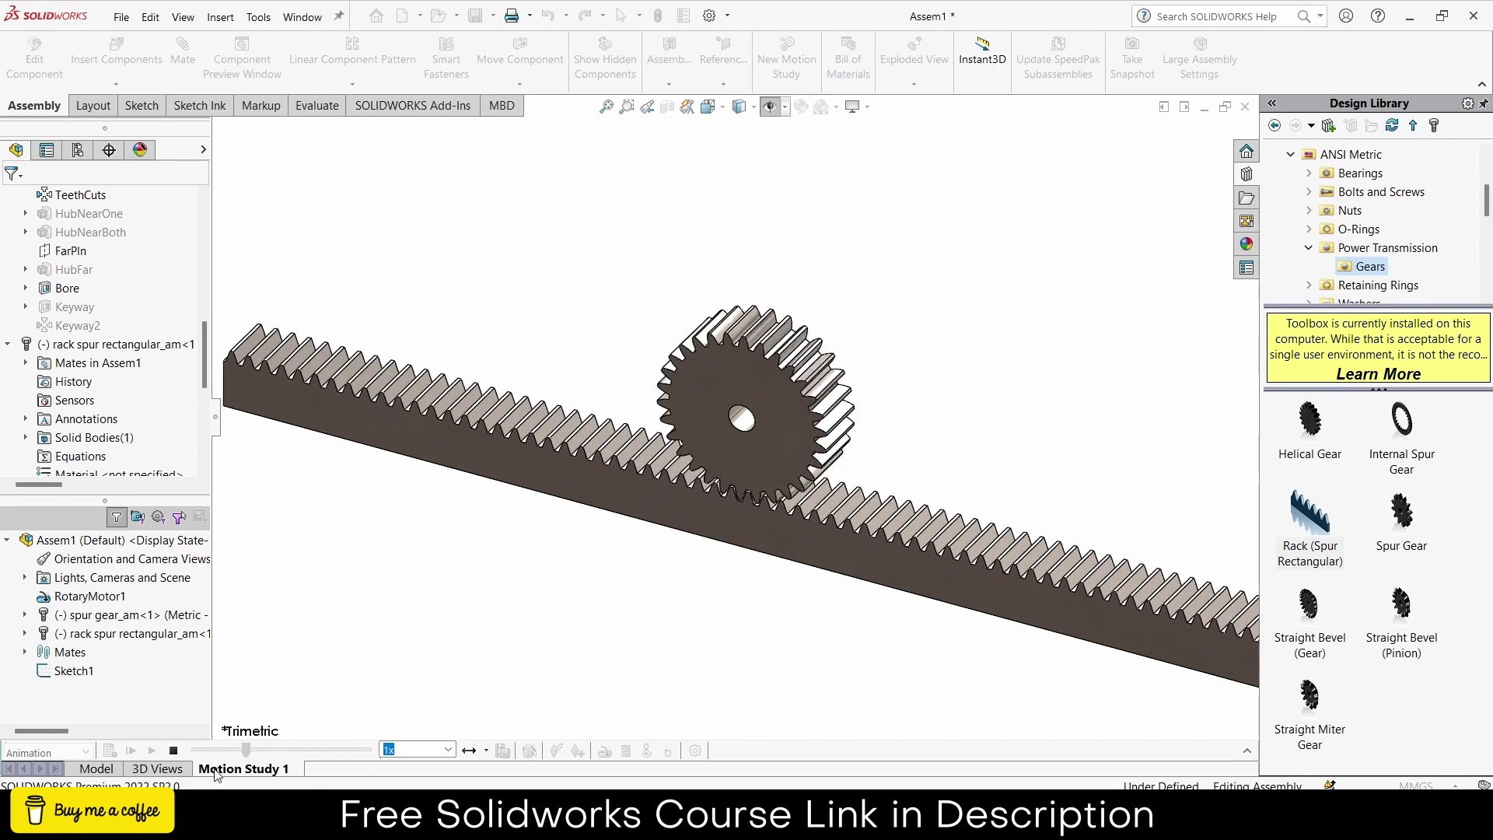
pyautogui.click(175, 751)
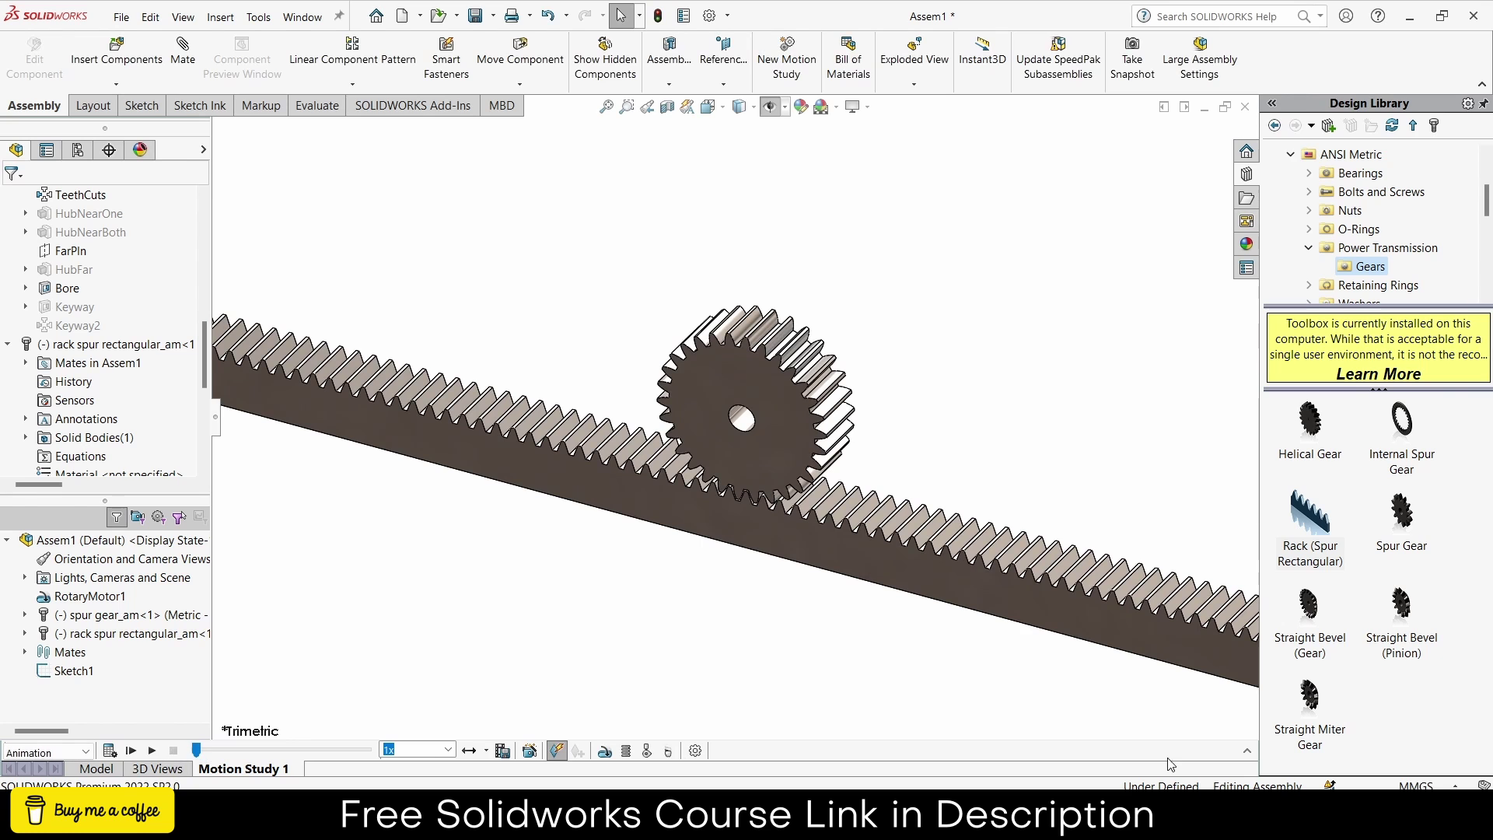
# Disable playback of view keys for Orientation and Camera Views in the motion study and replay the animation.
pyautogui.click(1248, 750)
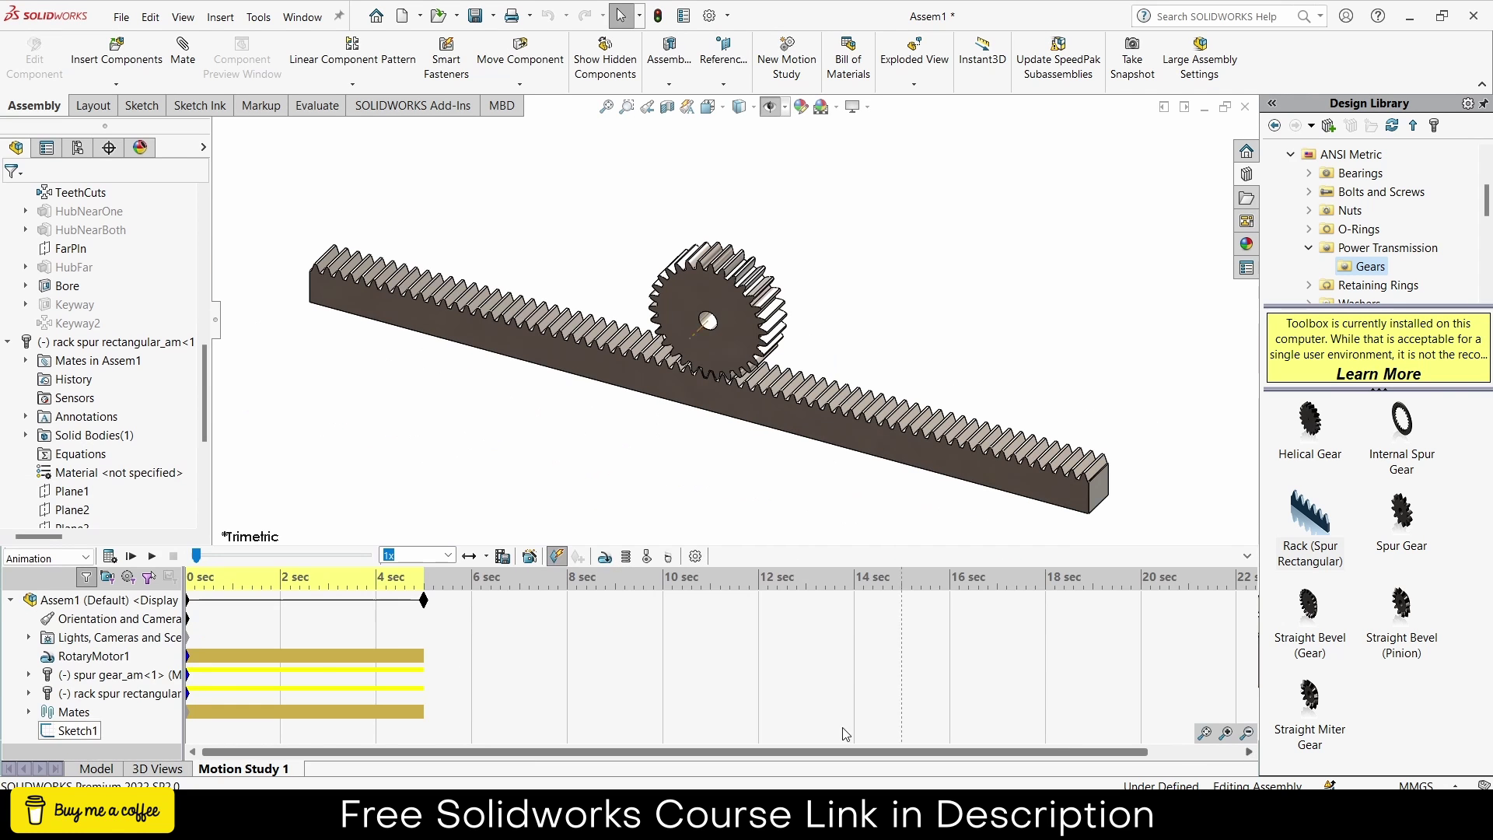
pyautogui.rightClick(72, 620)
pyautogui.click(124, 631)
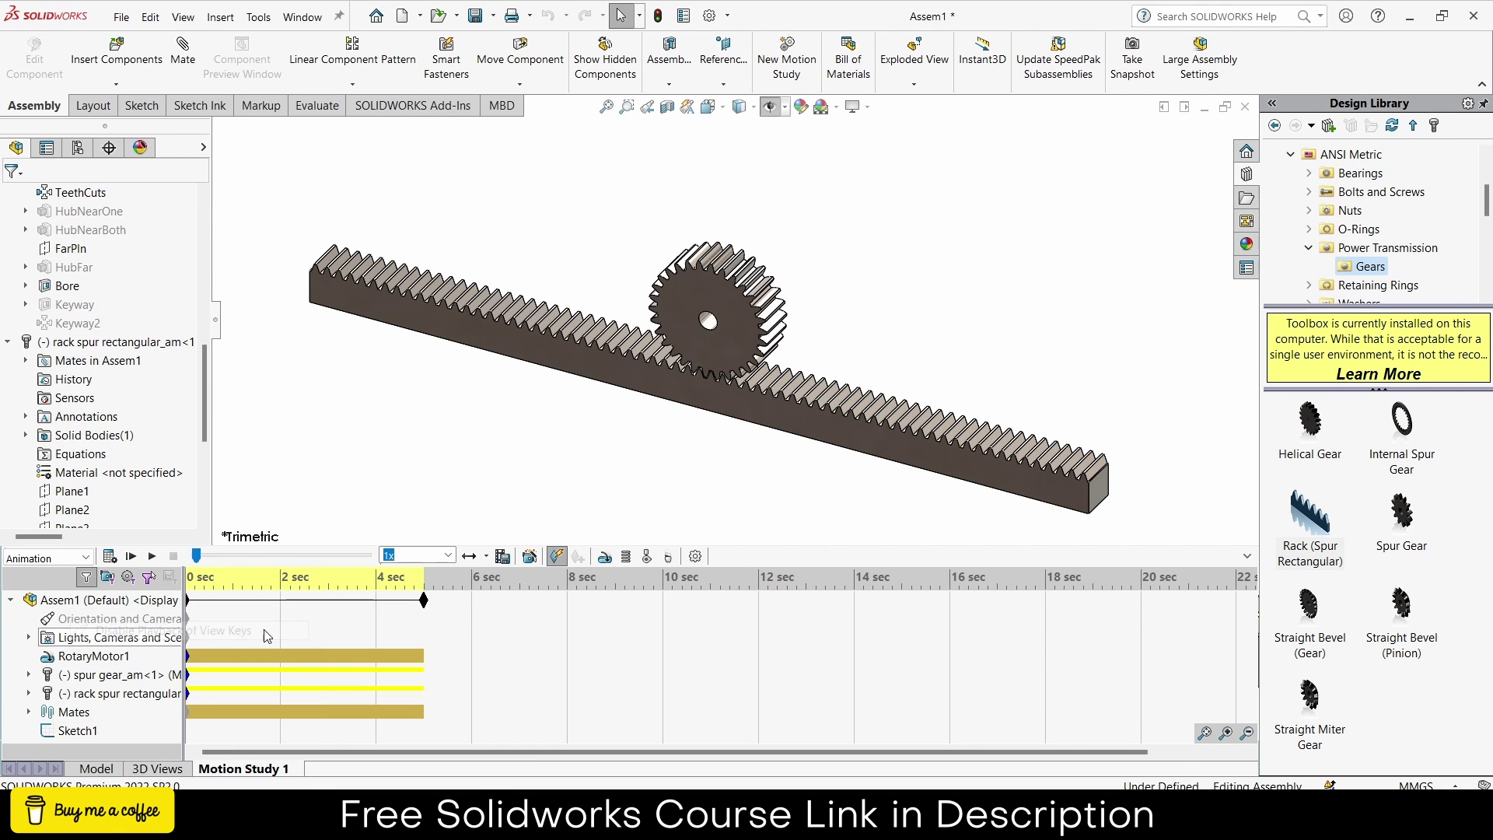
pyautogui.click(1247, 558)
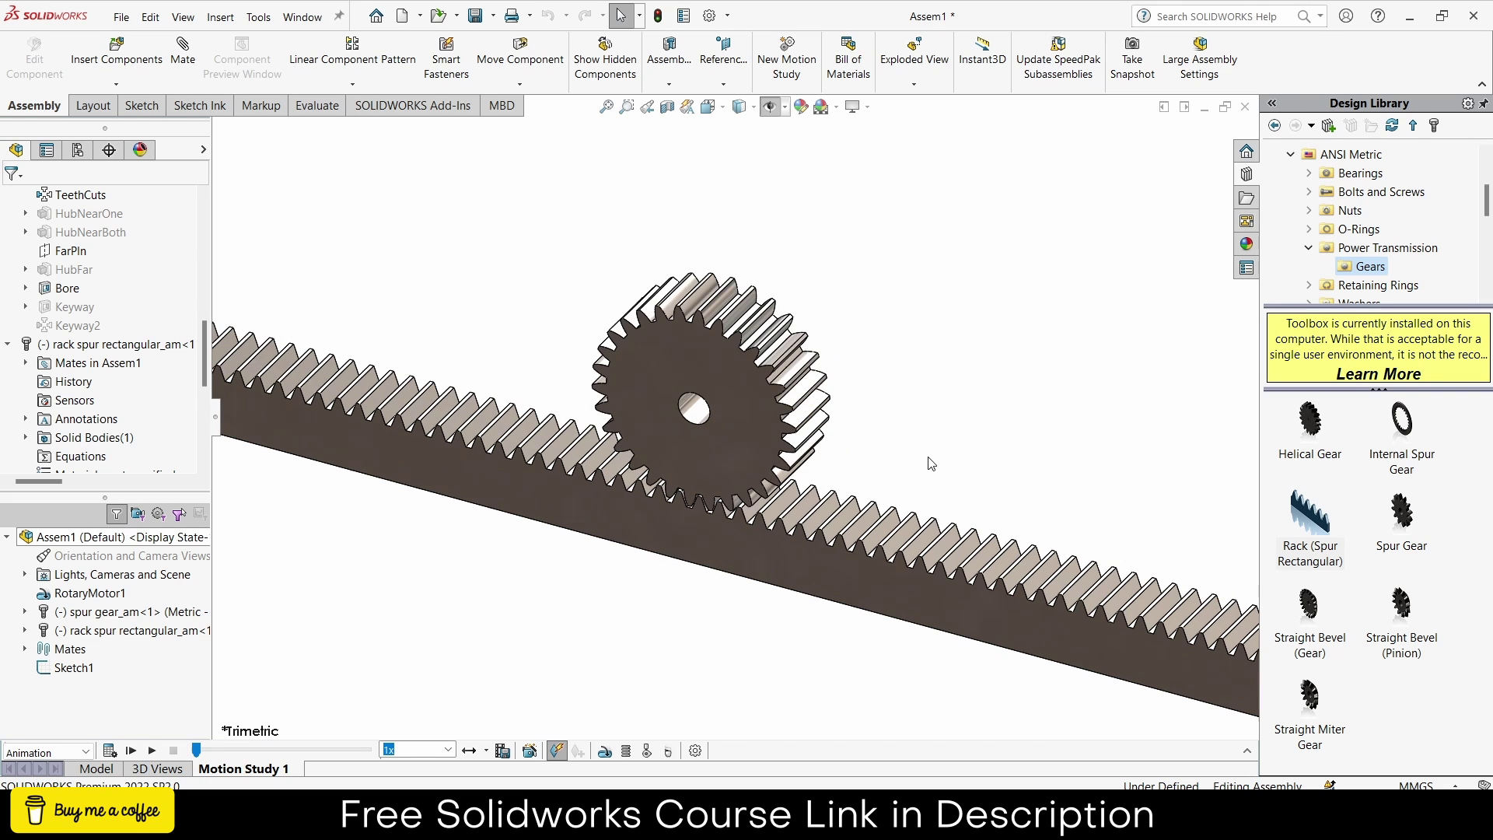
pyautogui.click(154, 751)
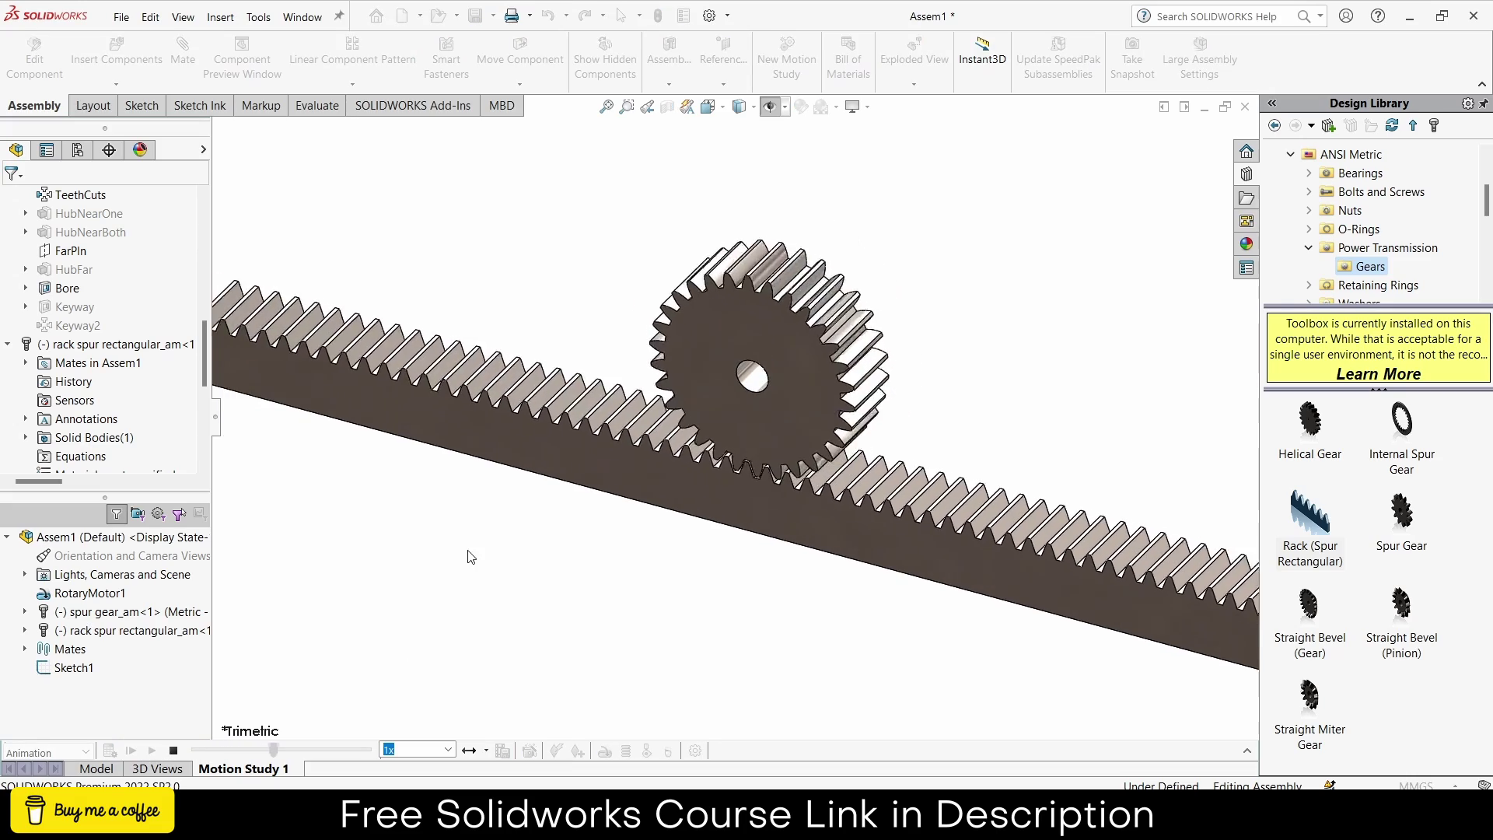
pyautogui.scroll(-3, 865, 284)
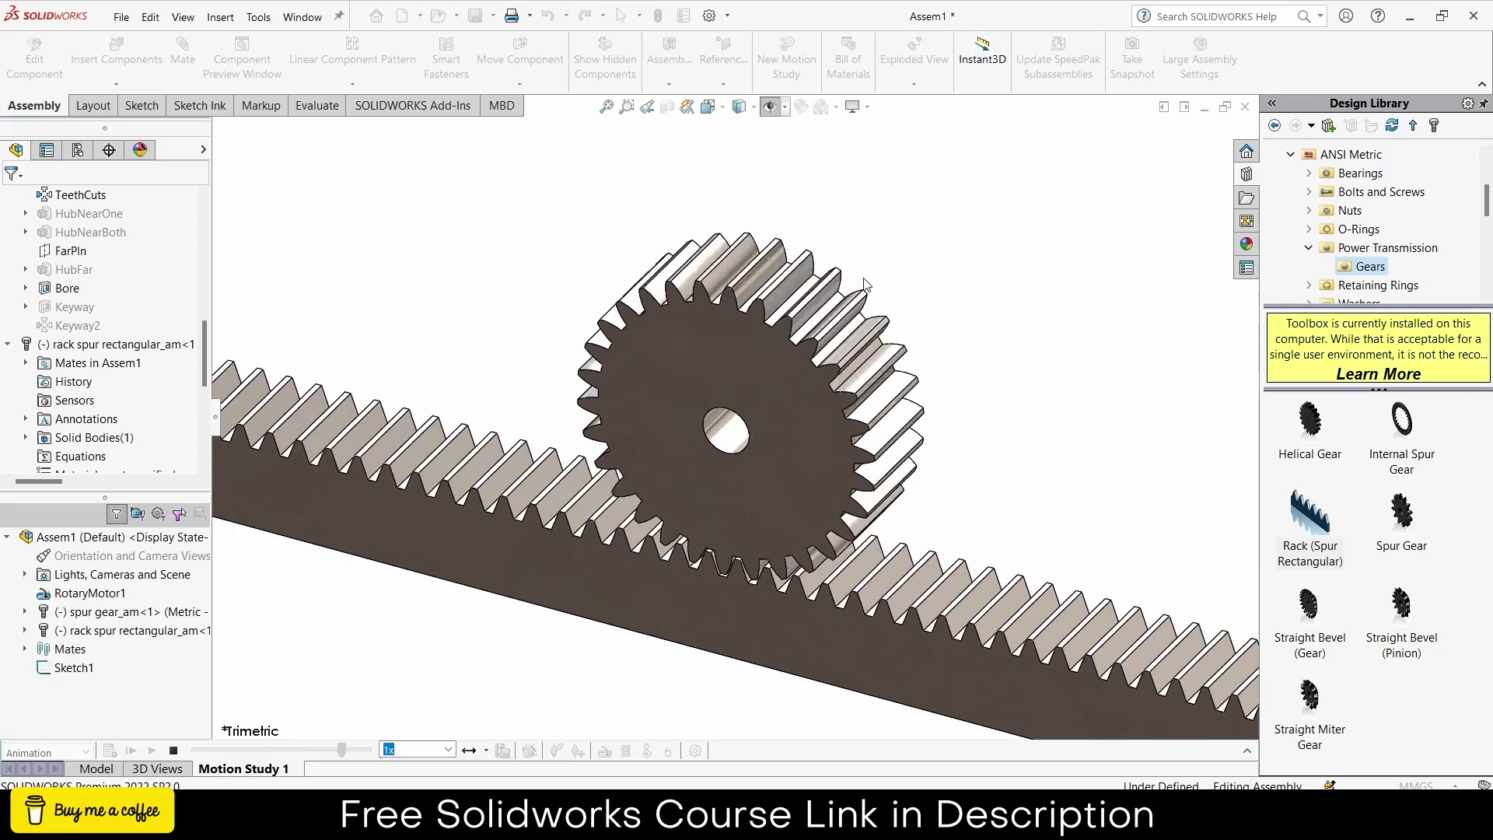